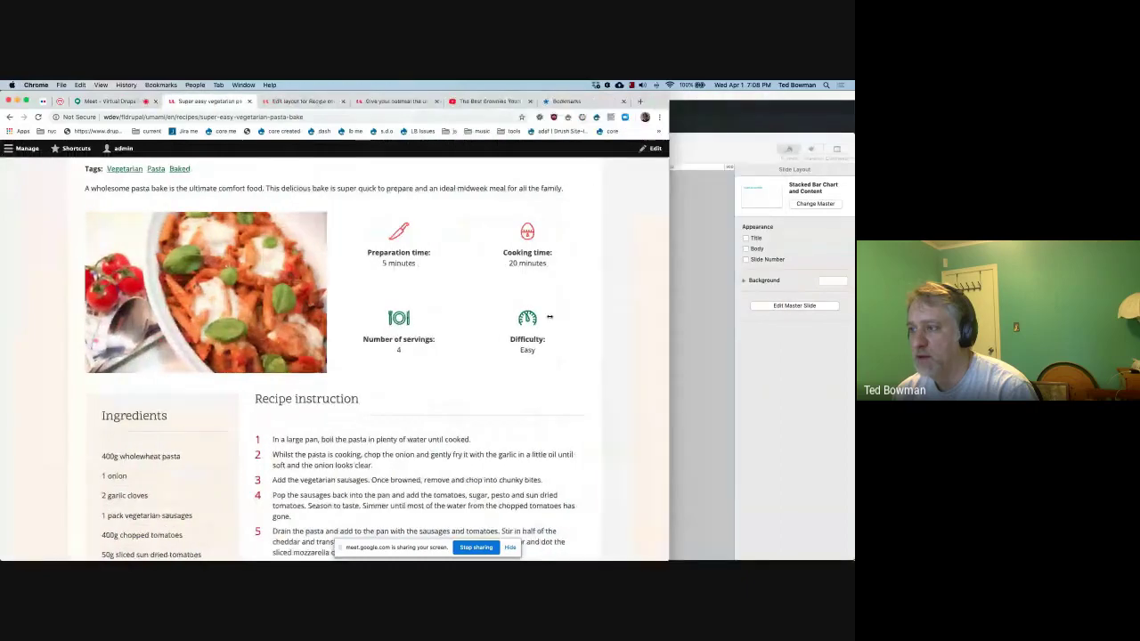
Step: Check the pasta bake recipe page in the narrowed browser window and restore the window to full width
{"action": "scroll", "coordinate": [155, 444], "scroll_direction": "down", "scroll_amount": 15}
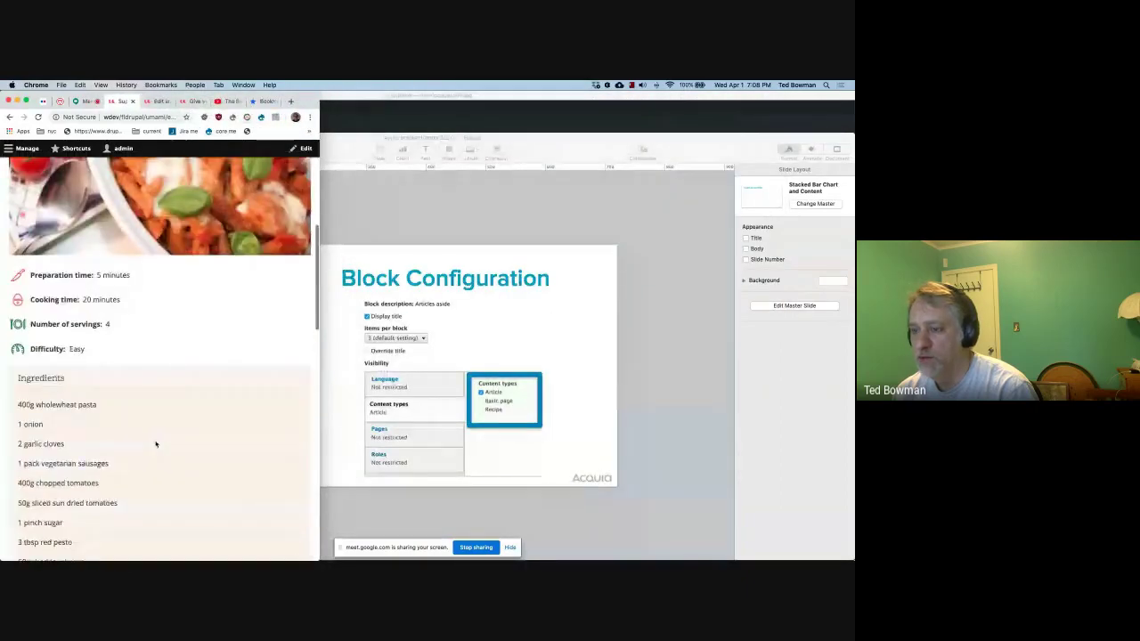
{"action": "scroll", "coordinate": [156, 445], "scroll_direction": "up", "scroll_amount": 15}
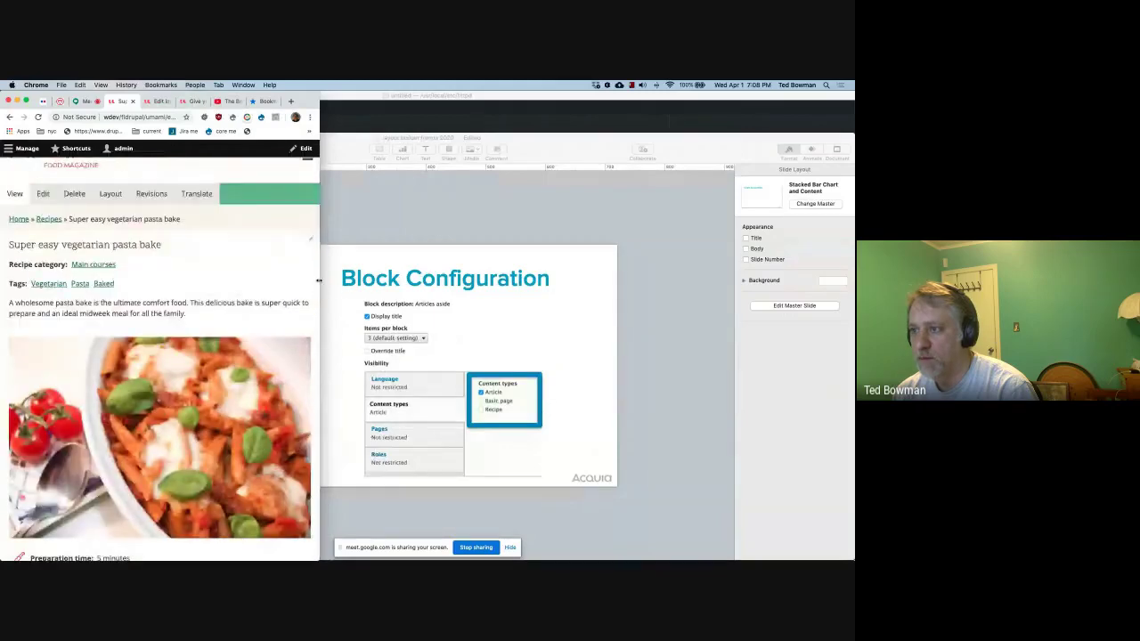
{"action": "double_click", "coordinate": [318, 279]}
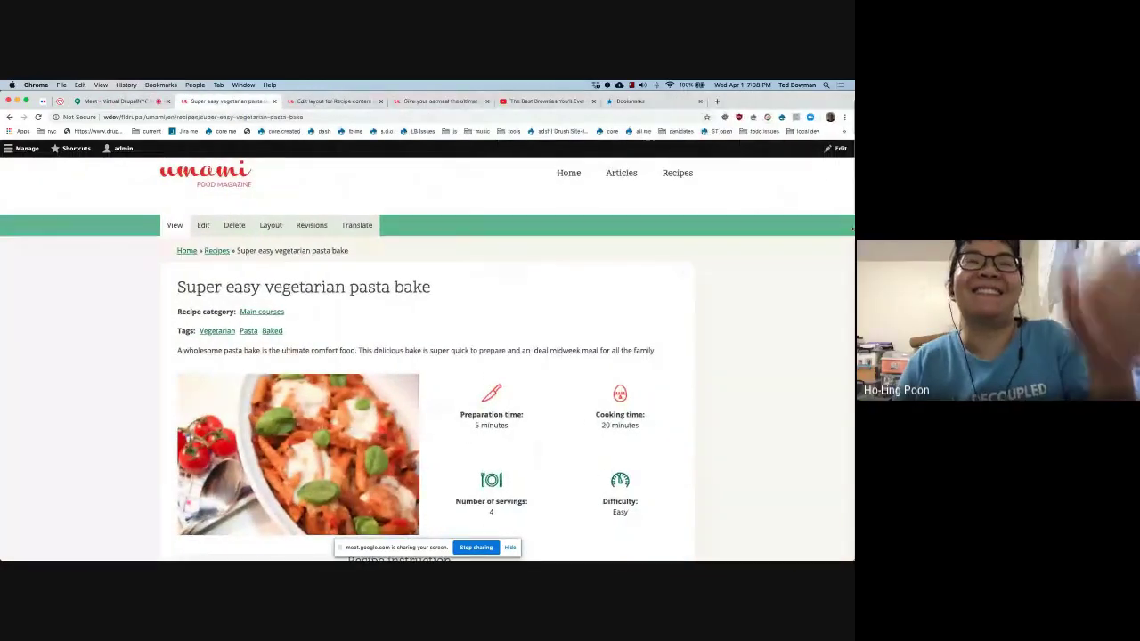
Step: Review the "Give your oatmeal the ultimate makeover" article from its header down to the footer text
{"action": "left_click", "coordinate": [326, 101]}
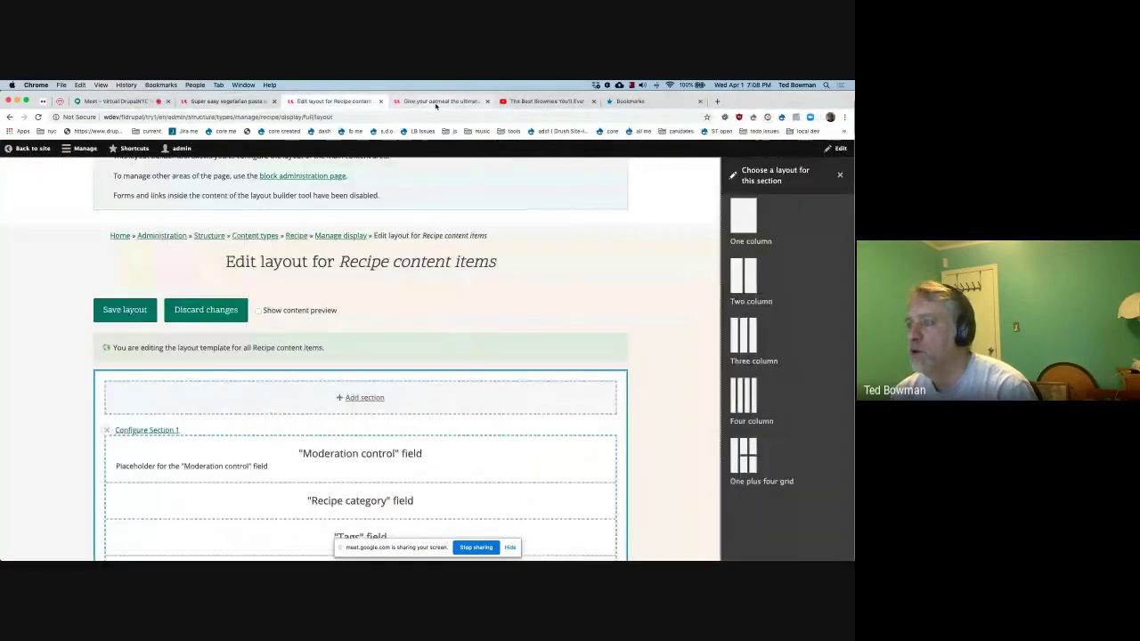
{"action": "left_click", "coordinate": [436, 101]}
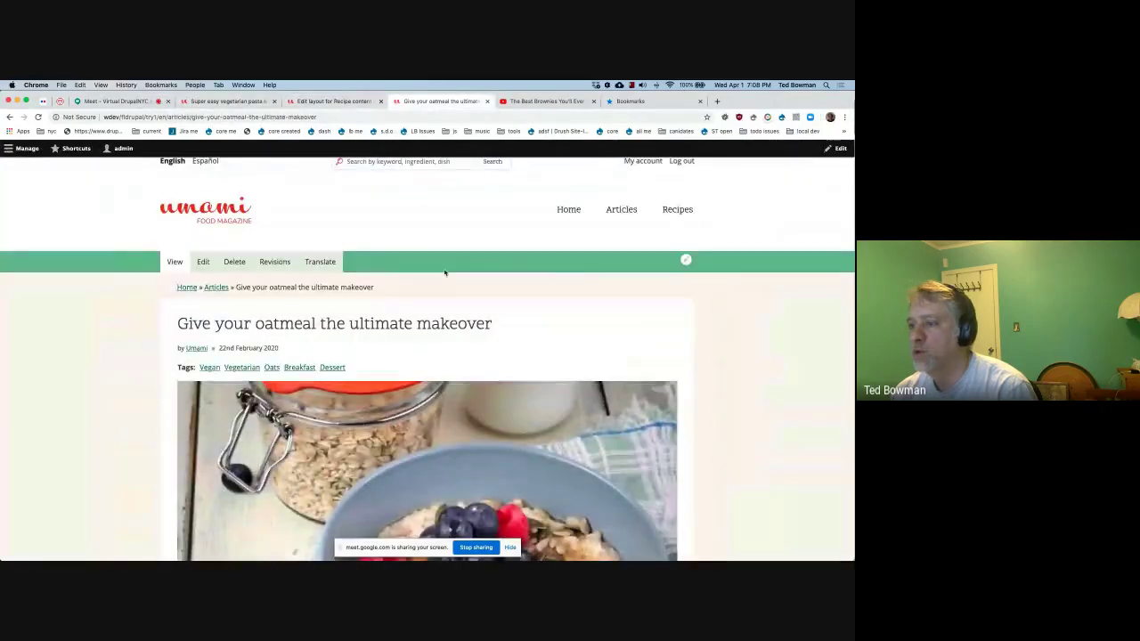
{"action": "scroll", "coordinate": [444, 272], "scroll_direction": "down", "scroll_amount": 5}
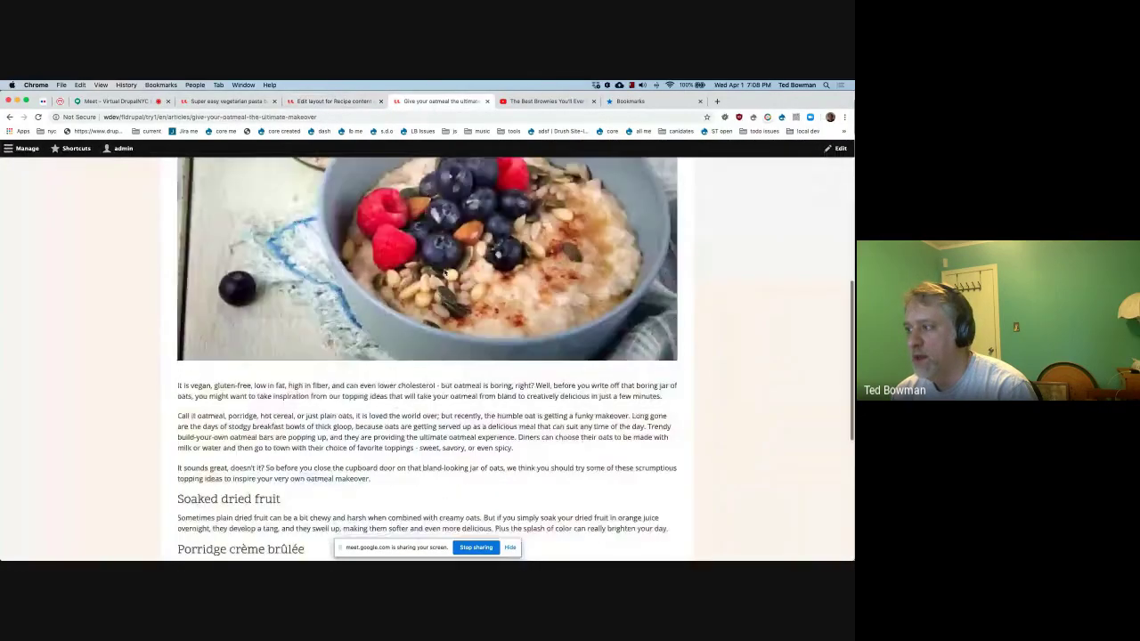
{"action": "scroll", "coordinate": [444, 272], "scroll_direction": "up", "scroll_amount": 3}
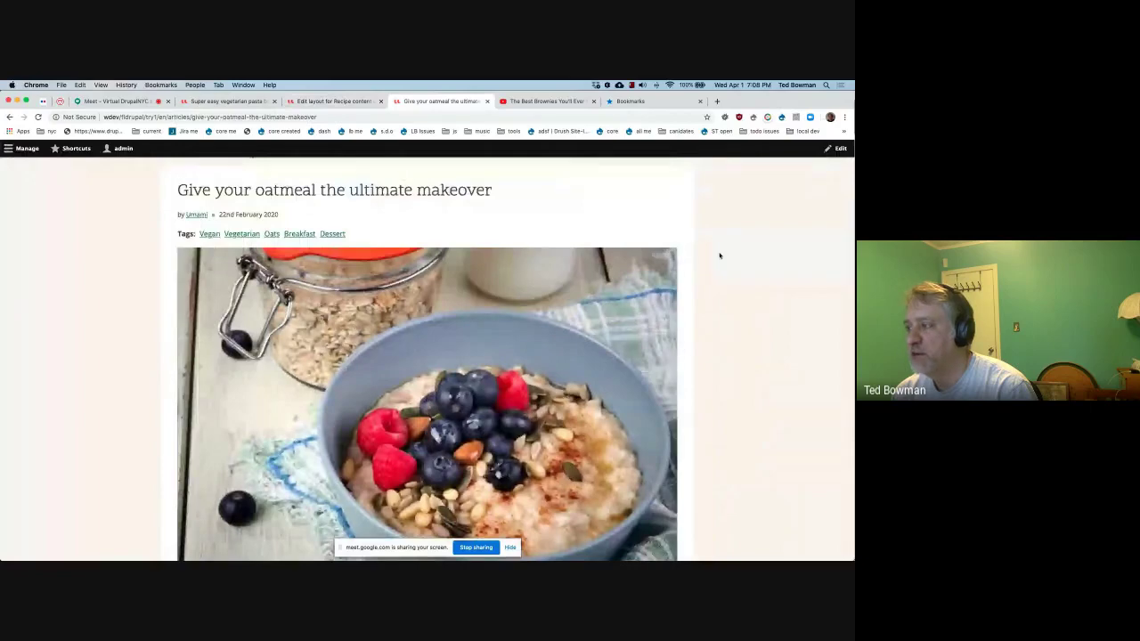
{"action": "scroll", "coordinate": [710, 280], "scroll_direction": "down", "scroll_amount": 4}
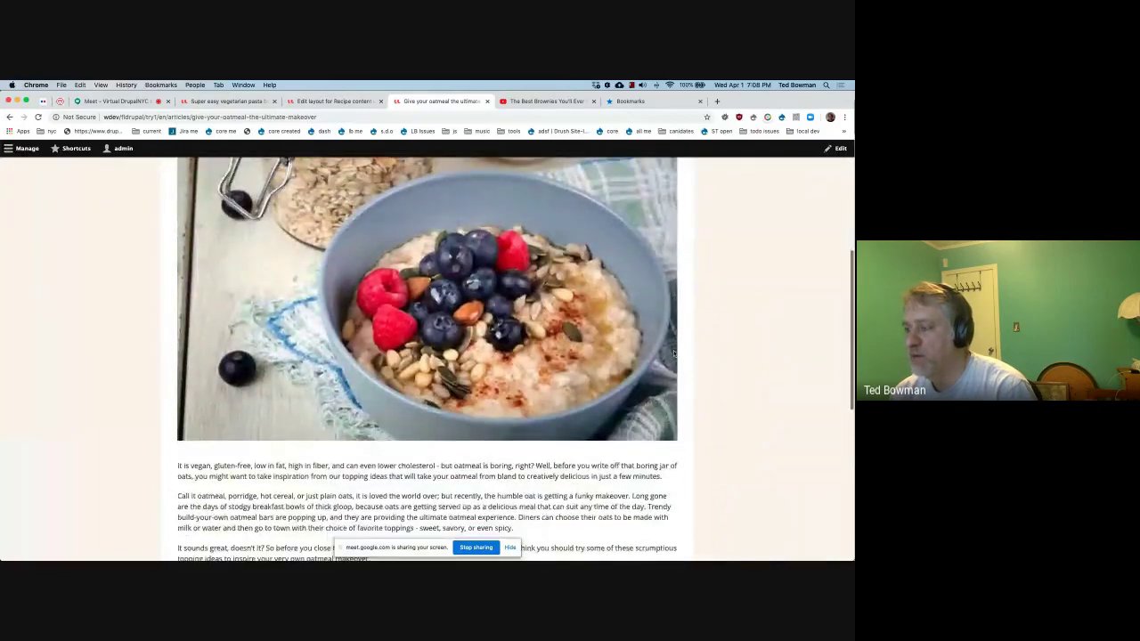
{"action": "scroll", "coordinate": [674, 353], "scroll_direction": "down", "scroll_amount": 5}
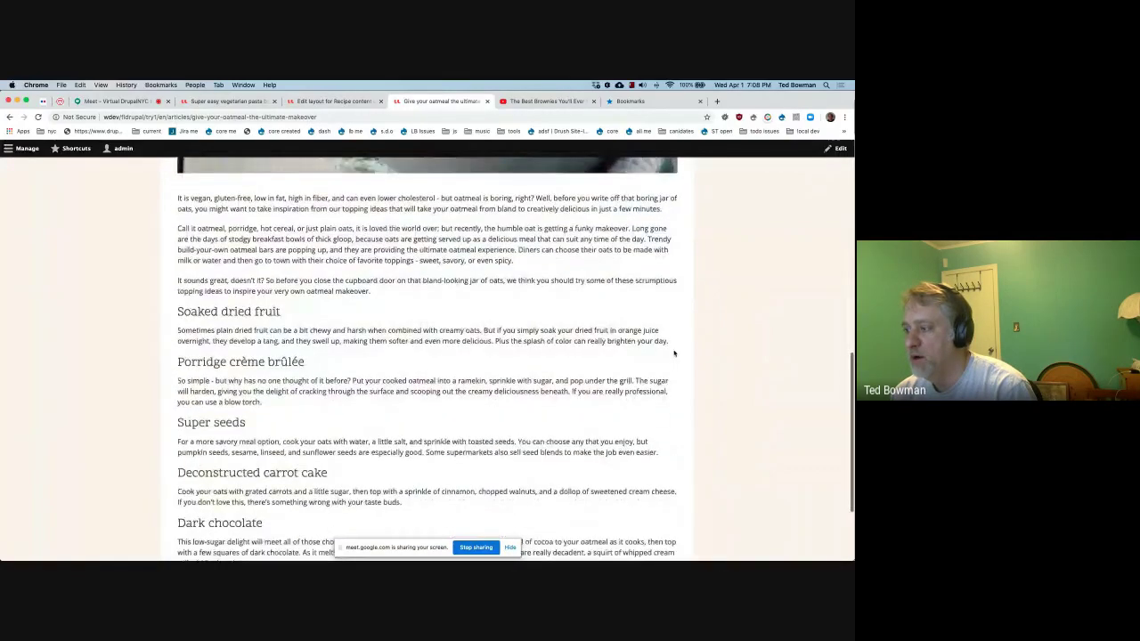
{"action": "scroll", "coordinate": [674, 354], "scroll_direction": "down", "scroll_amount": 3}
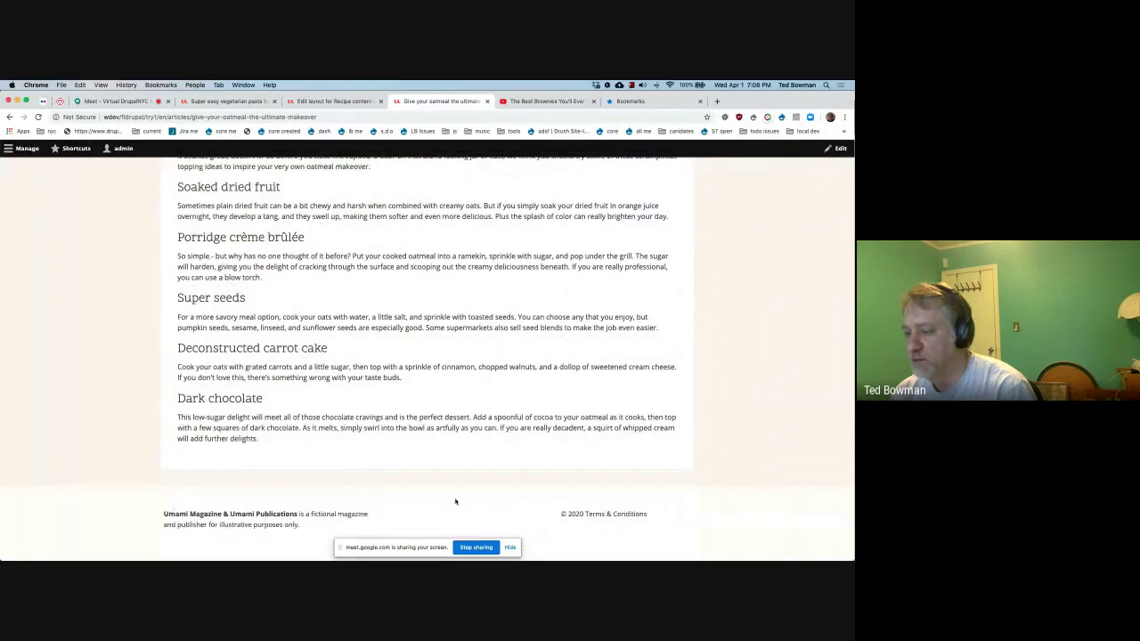
{"action": "left_click_drag", "start_coordinate": [198, 514], "coordinate": [298, 526]}
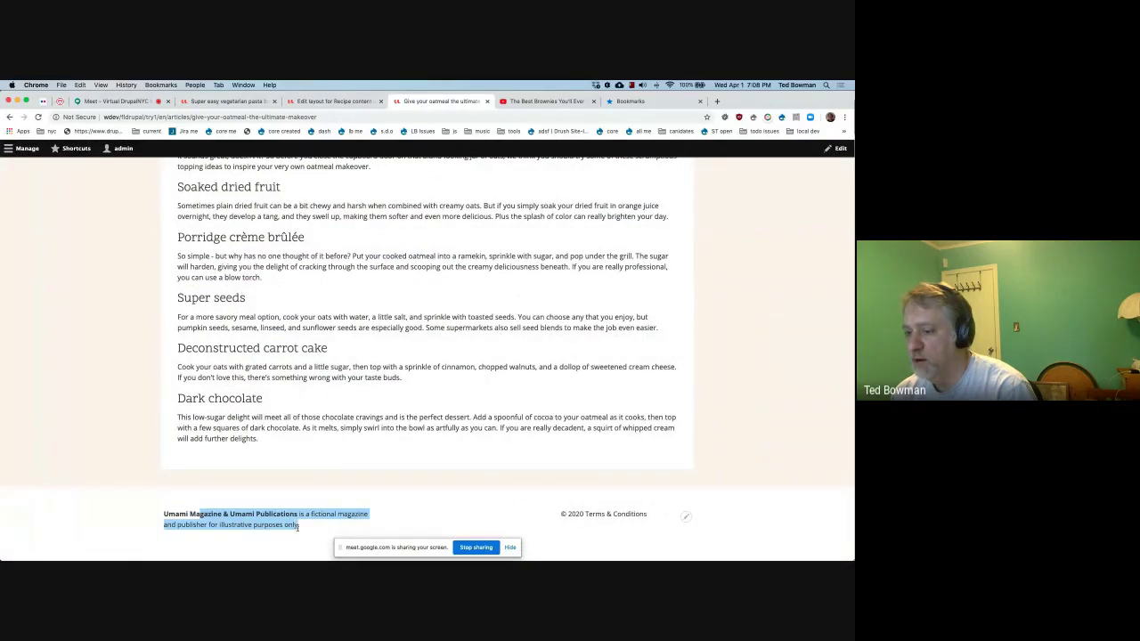
Step: Open the "Dairy-free and delicious milk chocolate" article on the umami site and examine its sidebar and footer blocks
{"action": "left_click", "coordinate": [227, 101]}
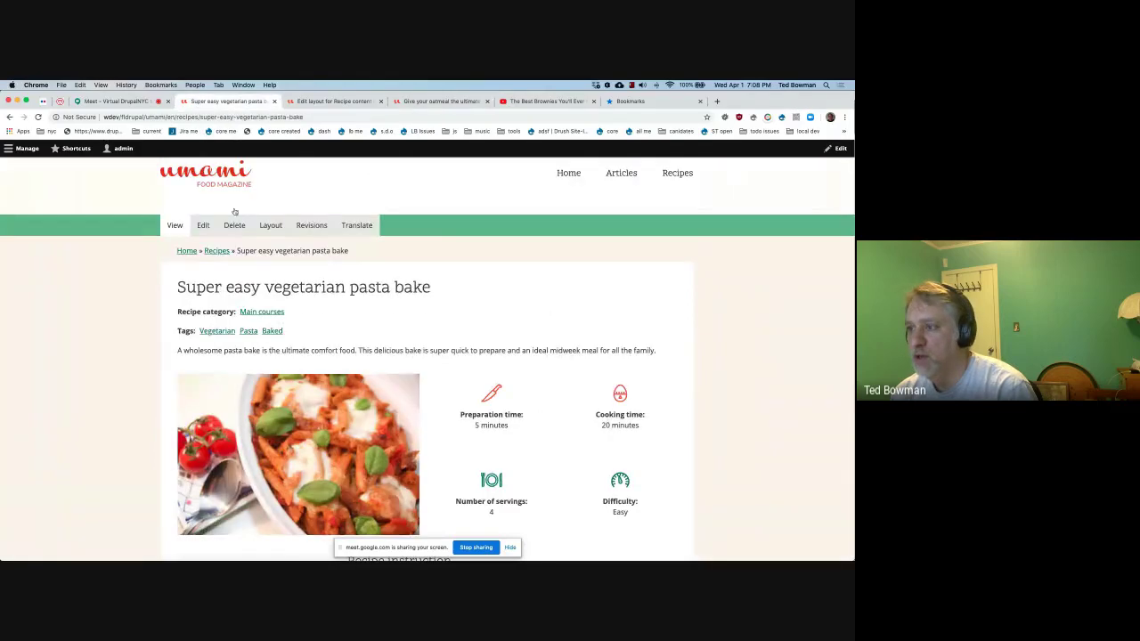
{"action": "left_click", "coordinate": [612, 172]}
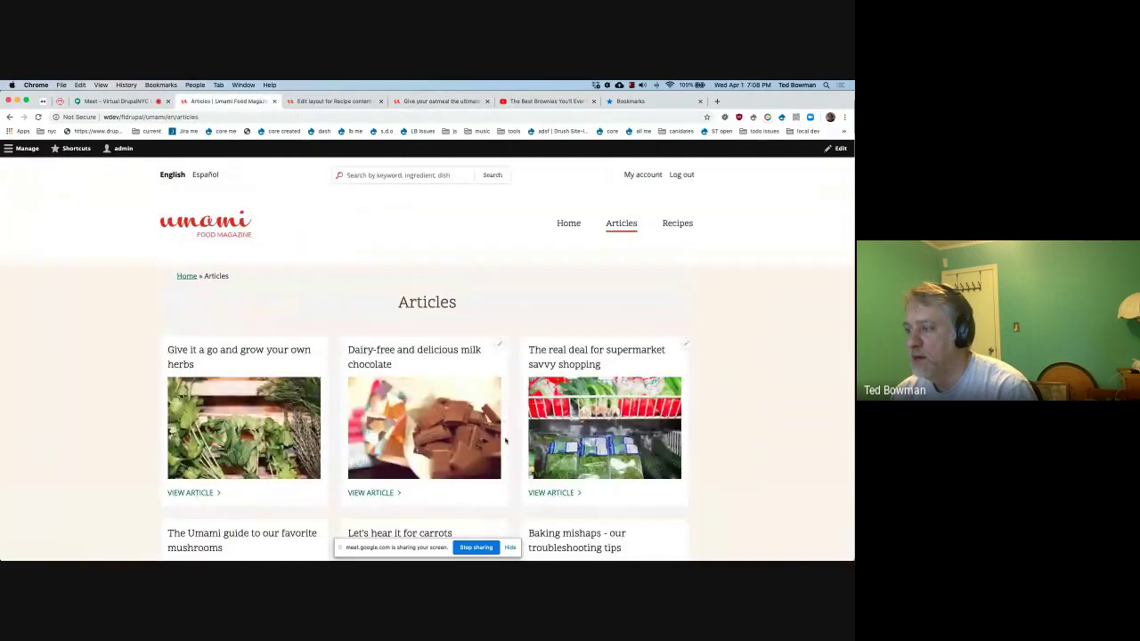
{"action": "scroll", "coordinate": [505, 439], "scroll_direction": "down", "scroll_amount": 3}
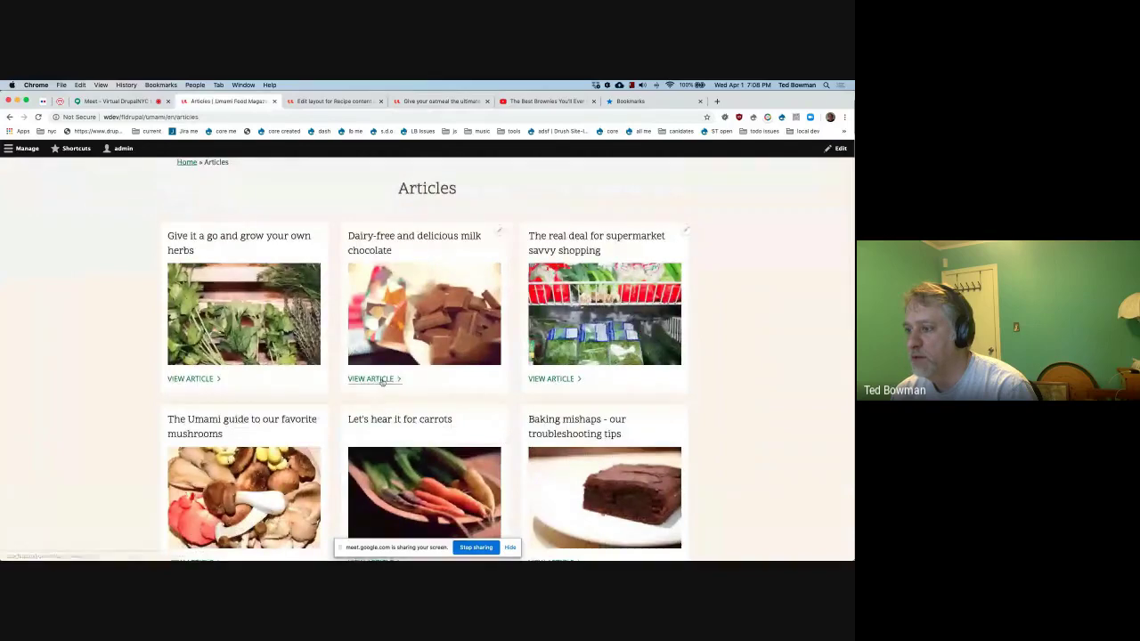
{"action": "left_click", "coordinate": [383, 380]}
{"action": "scroll", "coordinate": [597, 414], "scroll_direction": "down", "scroll_amount": 2}
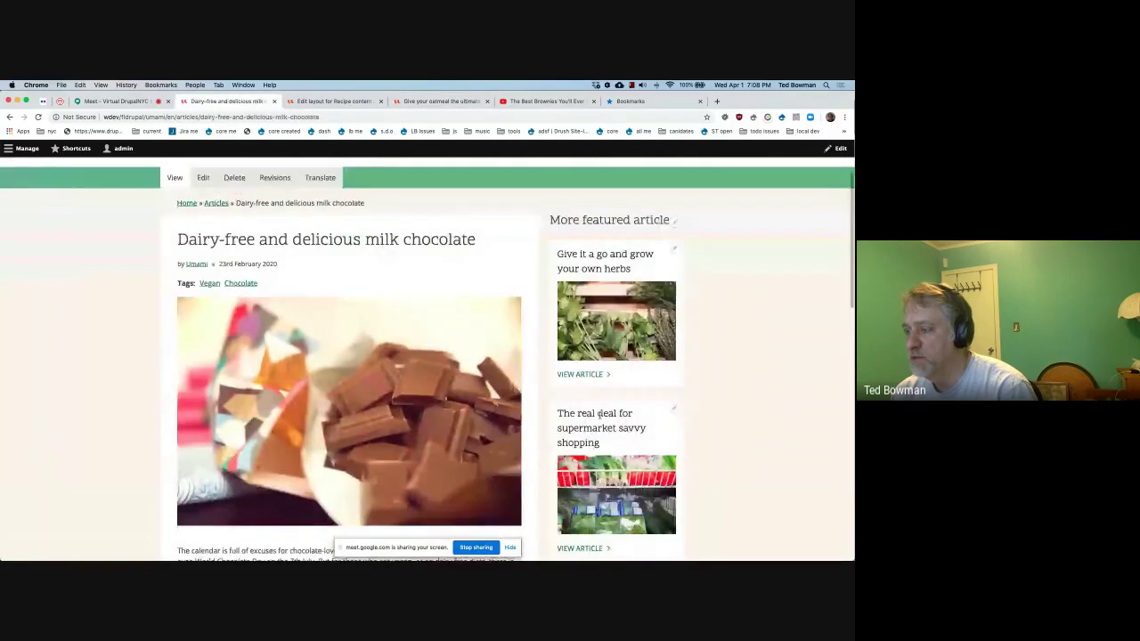
{"action": "scroll", "coordinate": [597, 413], "scroll_direction": "down", "scroll_amount": 15}
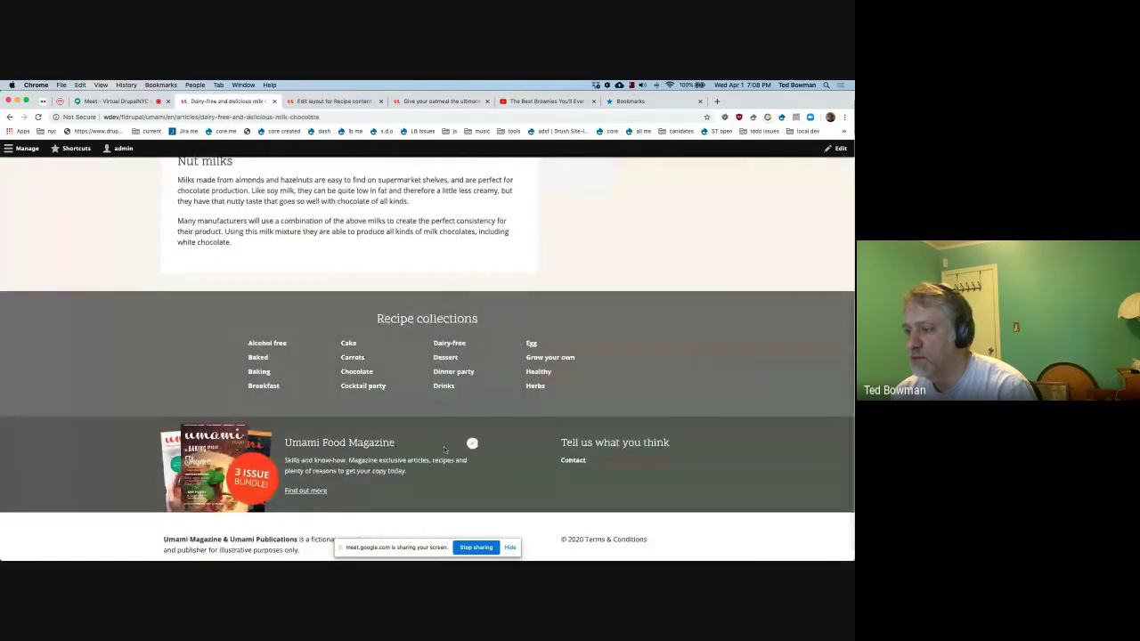
{"action": "scroll", "coordinate": [522, 280], "scroll_direction": "up", "scroll_amount": 15}
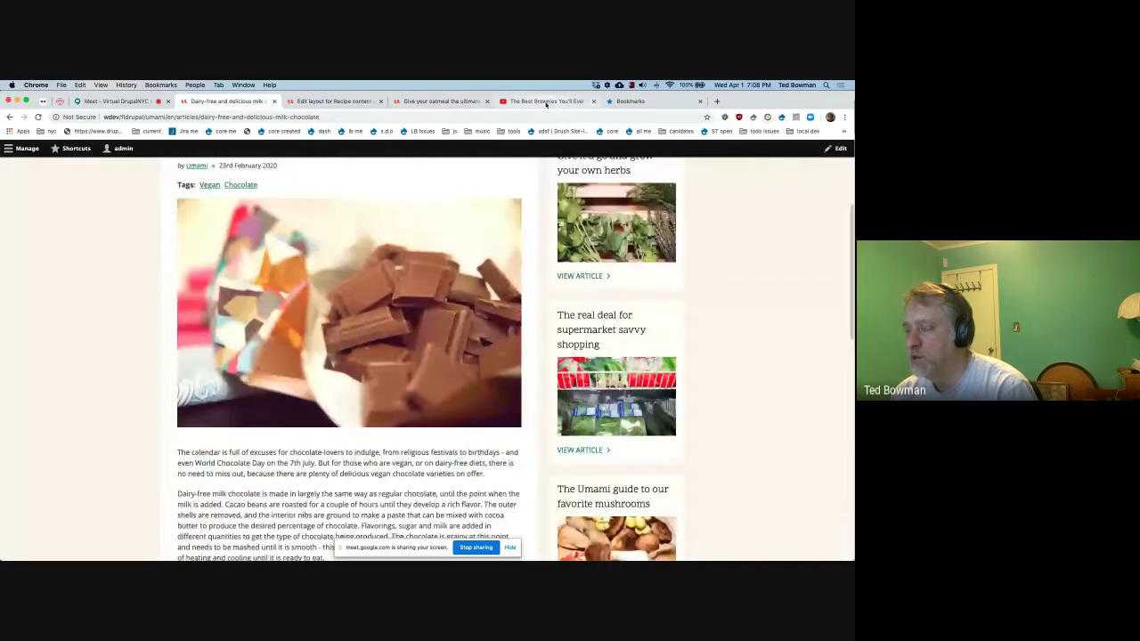
Step: Open the display settings of the Article content type for the Full content view mode on the try1 site
{"action": "left_click", "coordinate": [434, 102]}
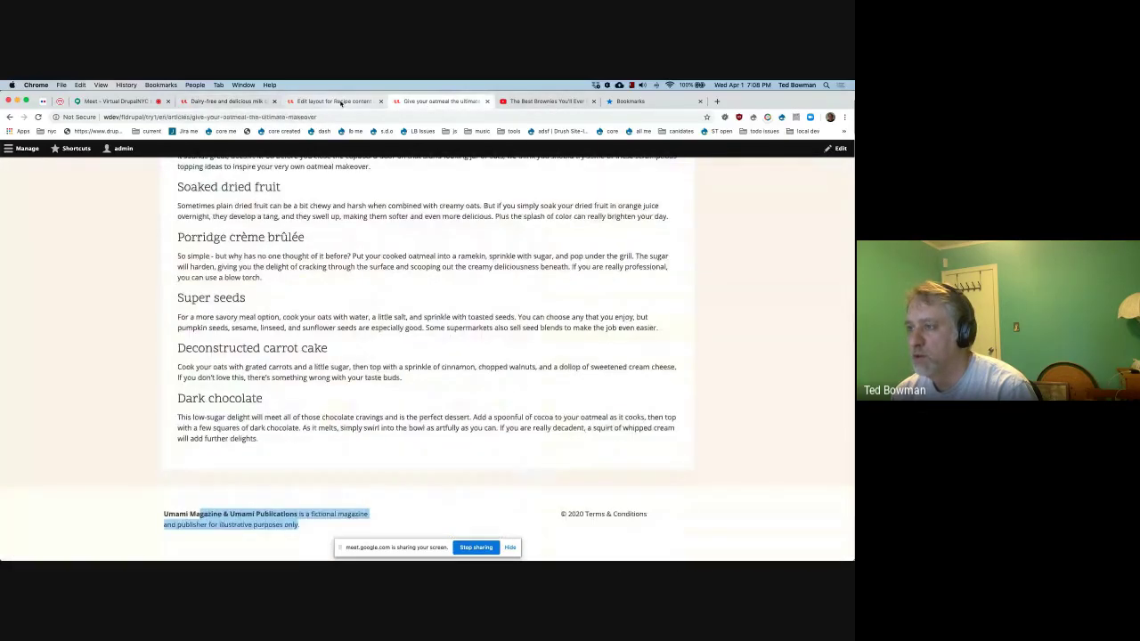
{"action": "left_click", "coordinate": [347, 103]}
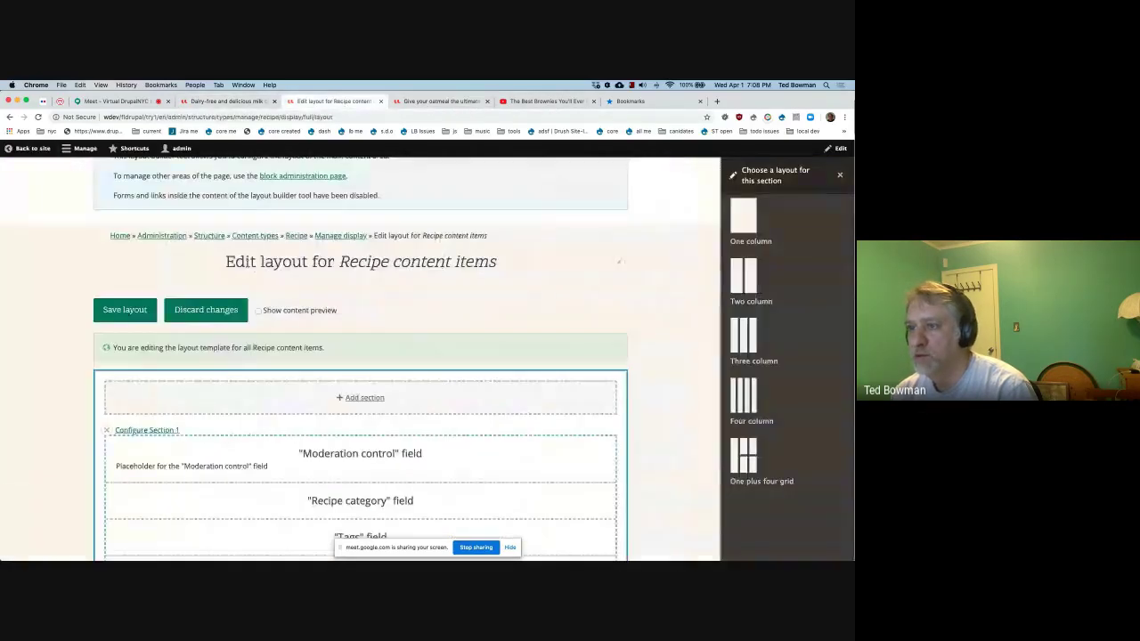
{"action": "left_click", "coordinate": [267, 236]}
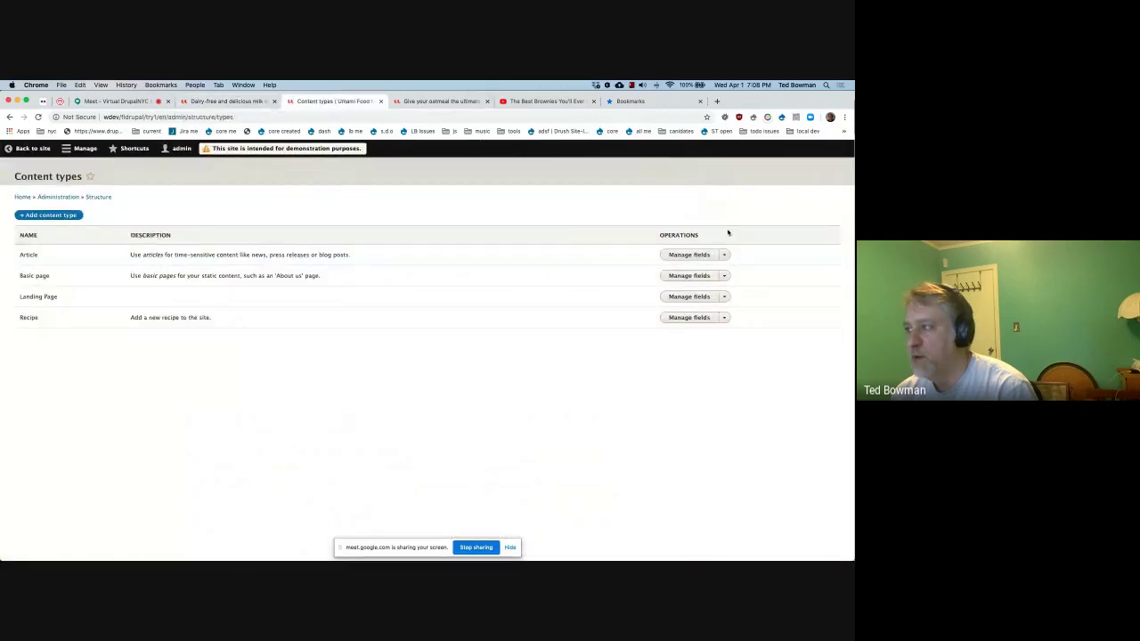
{"action": "left_click", "coordinate": [725, 256]}
{"action": "left_click", "coordinate": [695, 275]}
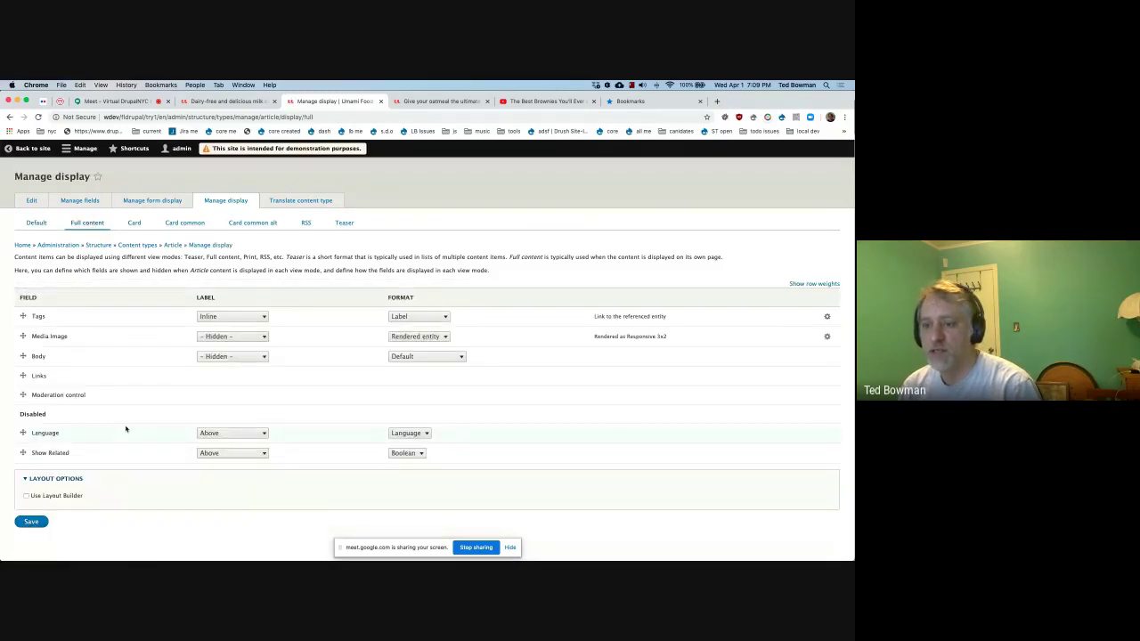
Step: Enable Layout Builder and per-item layout customization for the Article full content display, and save the settings
{"action": "left_click", "coordinate": [26, 496]}
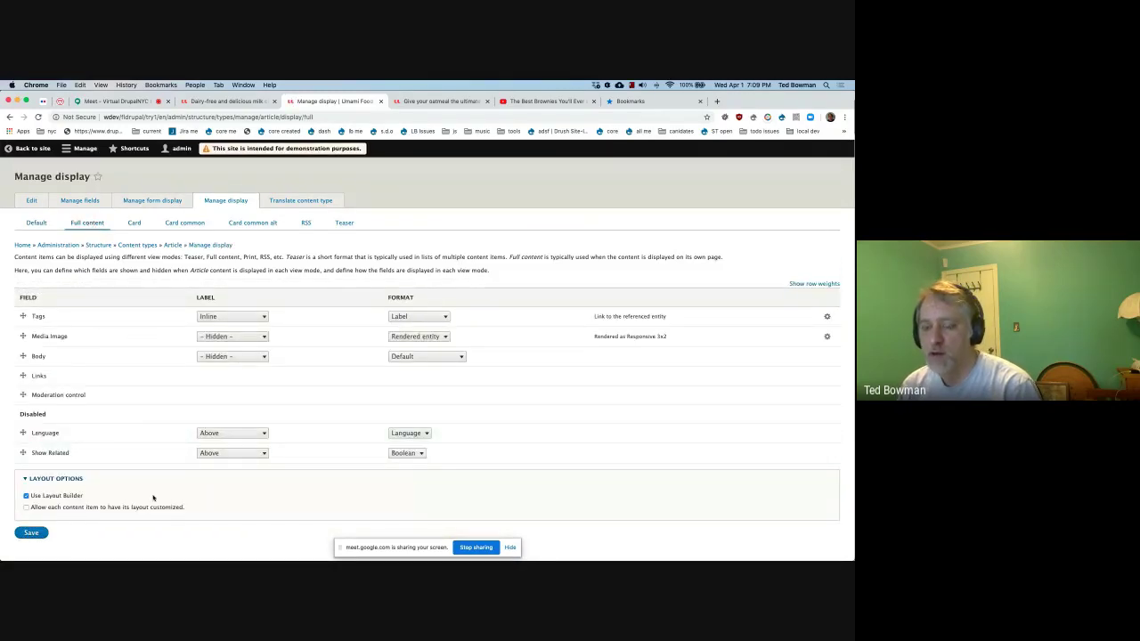
{"action": "scroll", "coordinate": [153, 499], "scroll_direction": "down", "scroll_amount": 1}
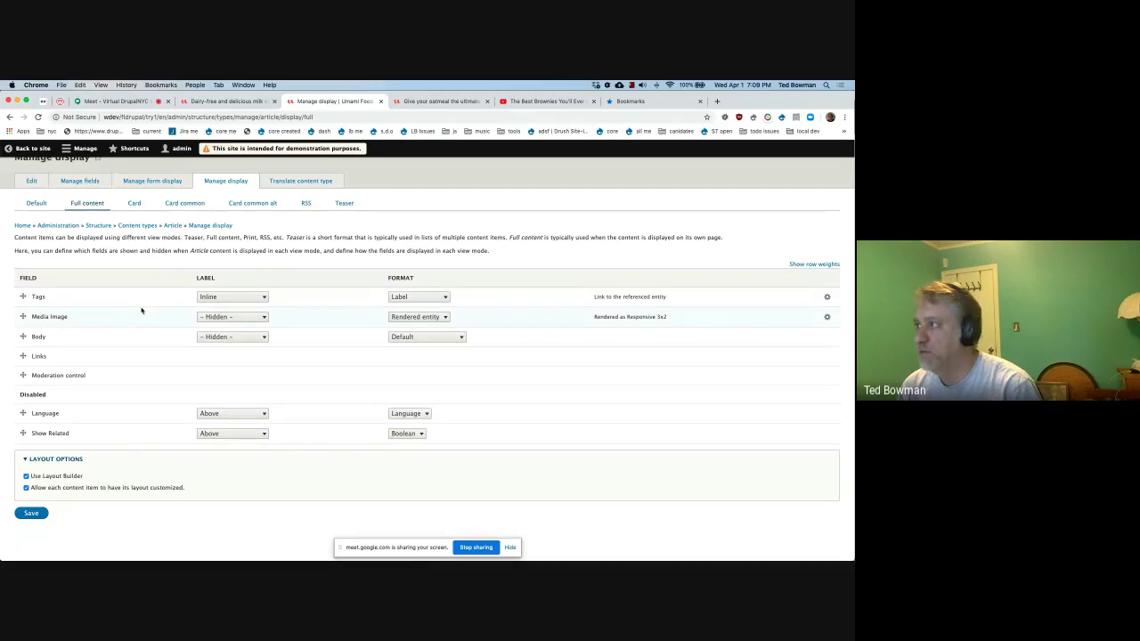
{"action": "left_click", "coordinate": [36, 514]}
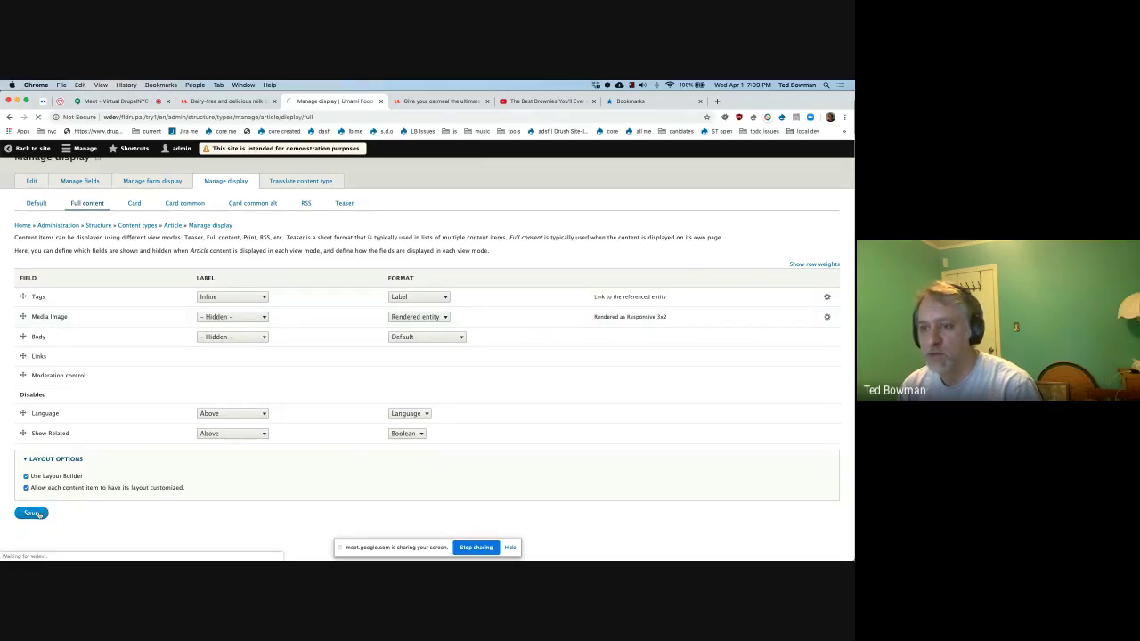
Step: Open the layout template for all Article content items and review its field blocks
{"action": "left_click", "coordinate": [58, 318]}
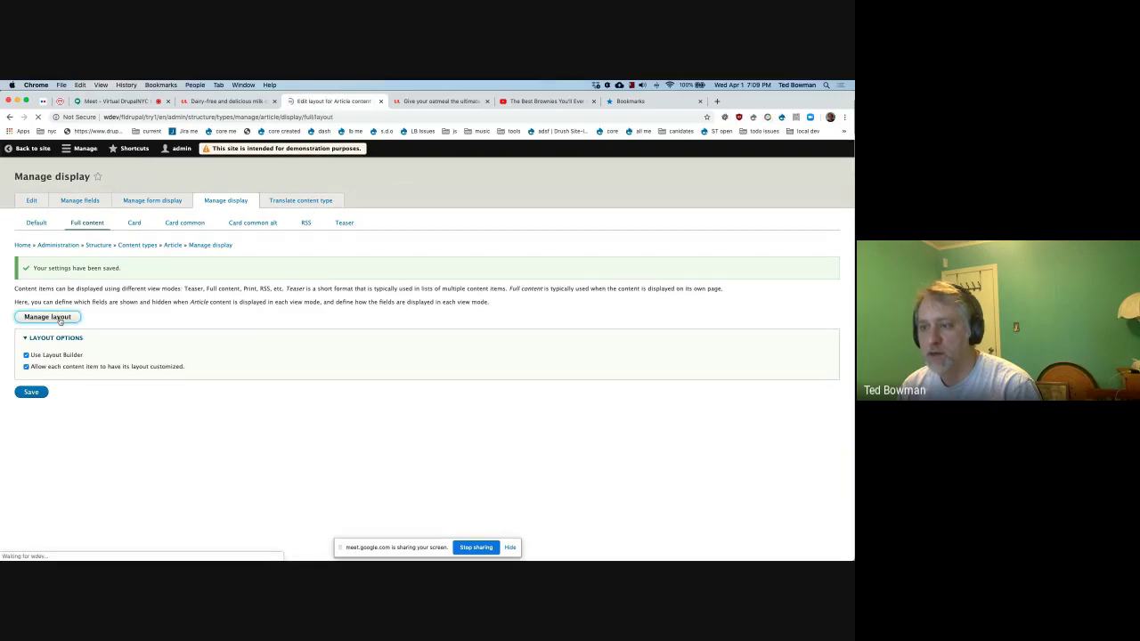
{"action": "scroll", "coordinate": [427, 419], "scroll_direction": "down", "scroll_amount": 8}
{"action": "scroll", "coordinate": [430, 420], "scroll_direction": "up", "scroll_amount": 5}
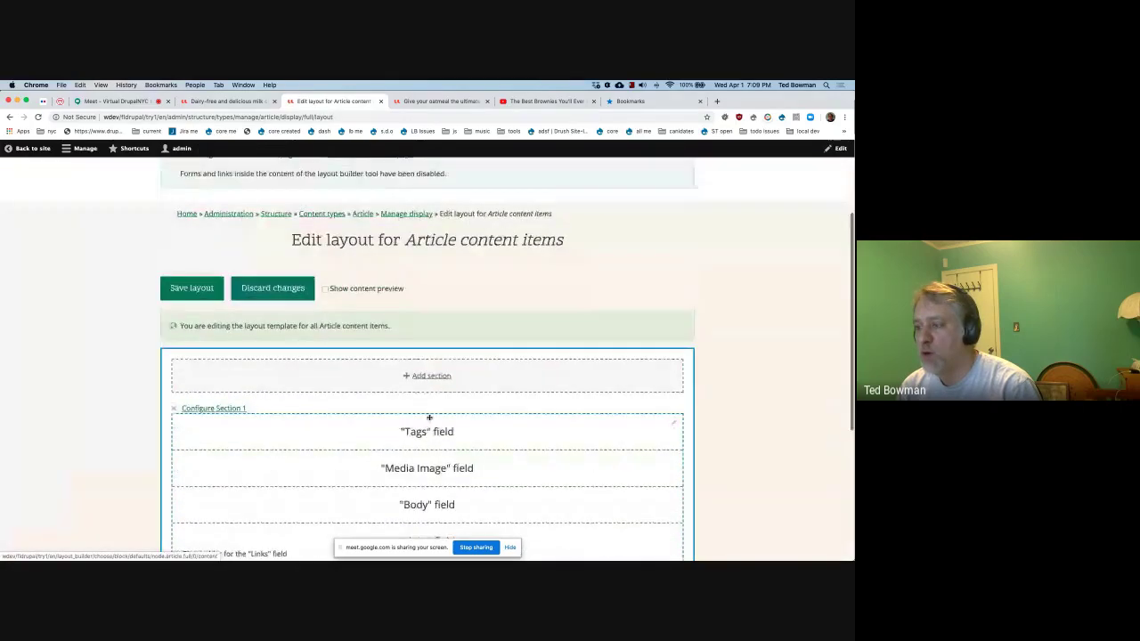
{"action": "scroll", "coordinate": [430, 420], "scroll_direction": "down", "scroll_amount": 3}
{"action": "scroll", "coordinate": [430, 421], "scroll_direction": "up", "scroll_amount": 3}
{"action": "scroll", "coordinate": [430, 420], "scroll_direction": "down", "scroll_amount": 2}
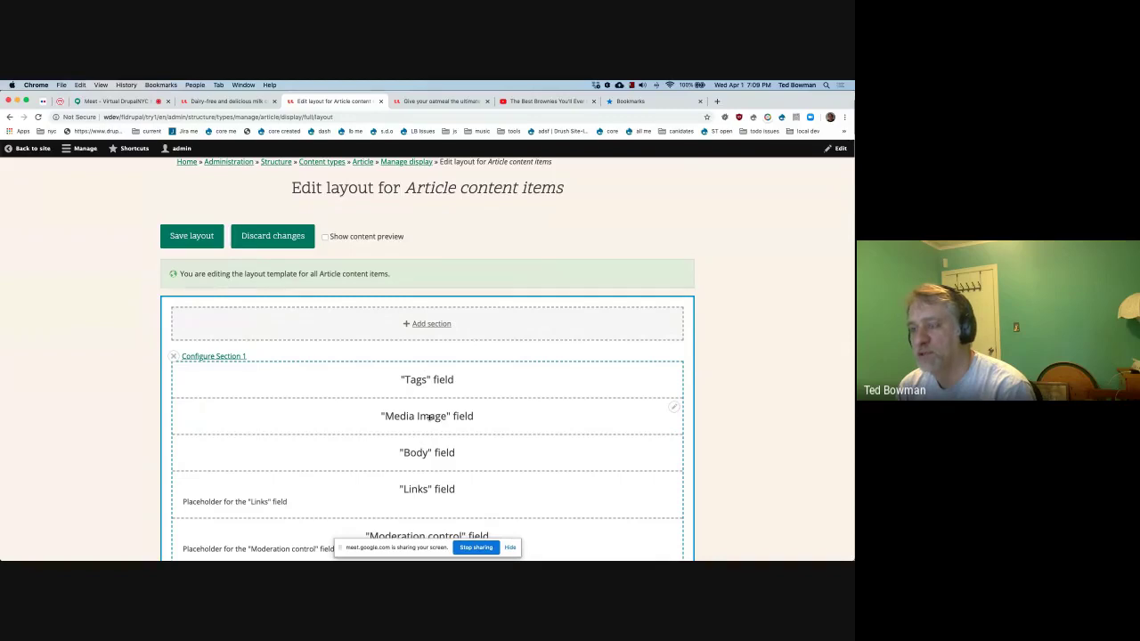
Step: Add a two-column section with 75%/25% column widths above the existing Article section
{"action": "left_click", "coordinate": [437, 323]}
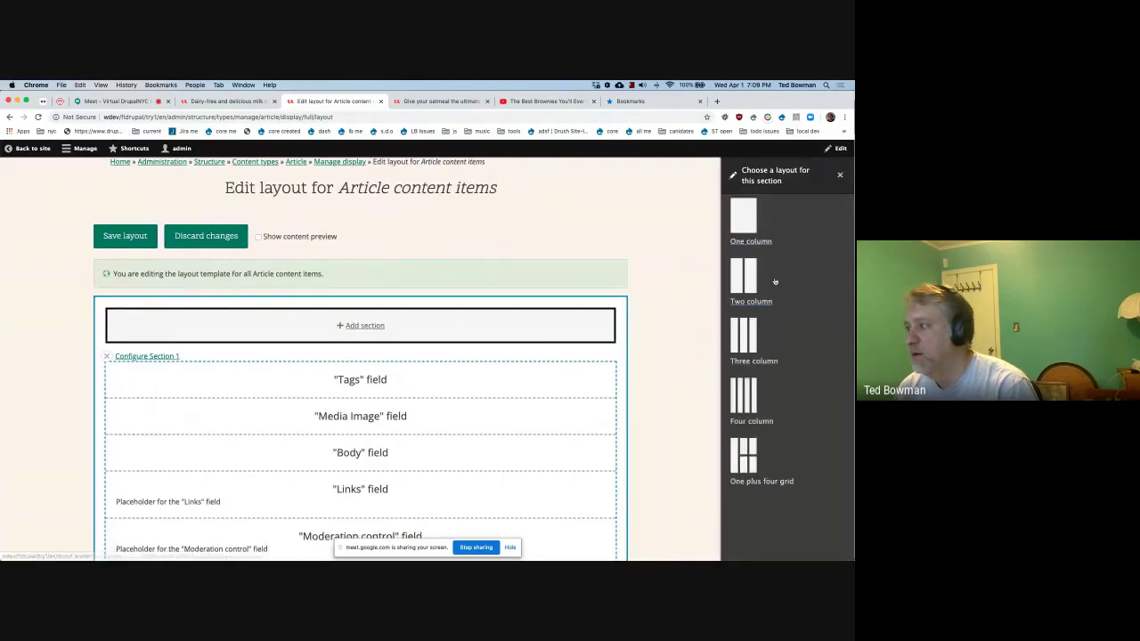
{"action": "left_click", "coordinate": [749, 278]}
{"action": "left_click", "coordinate": [748, 200]}
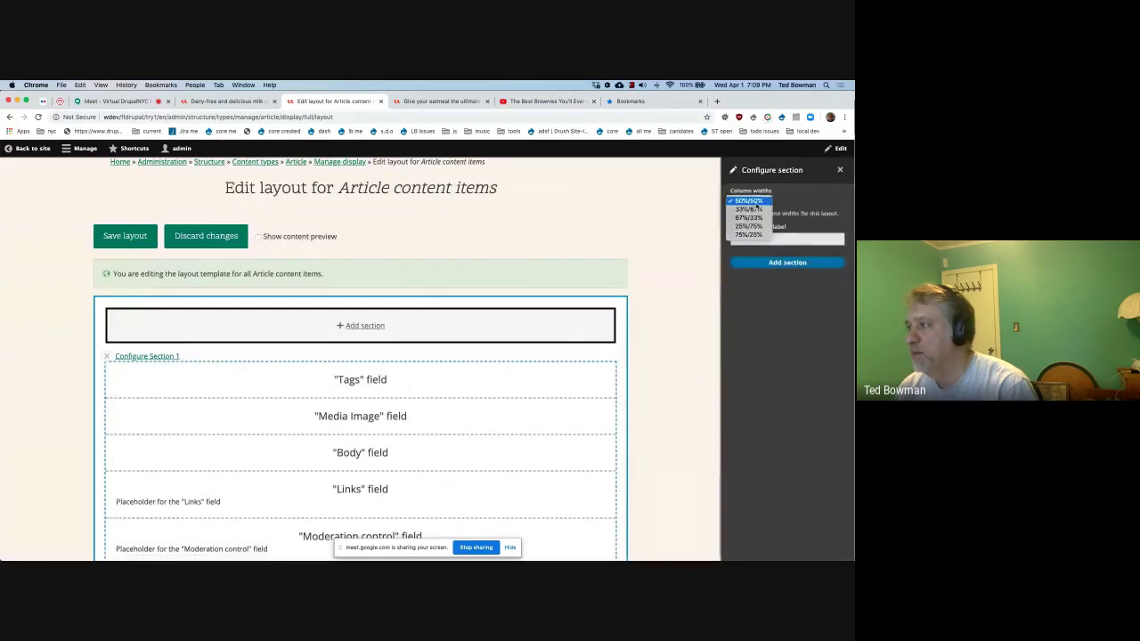
{"action": "left_click", "coordinate": [758, 235]}
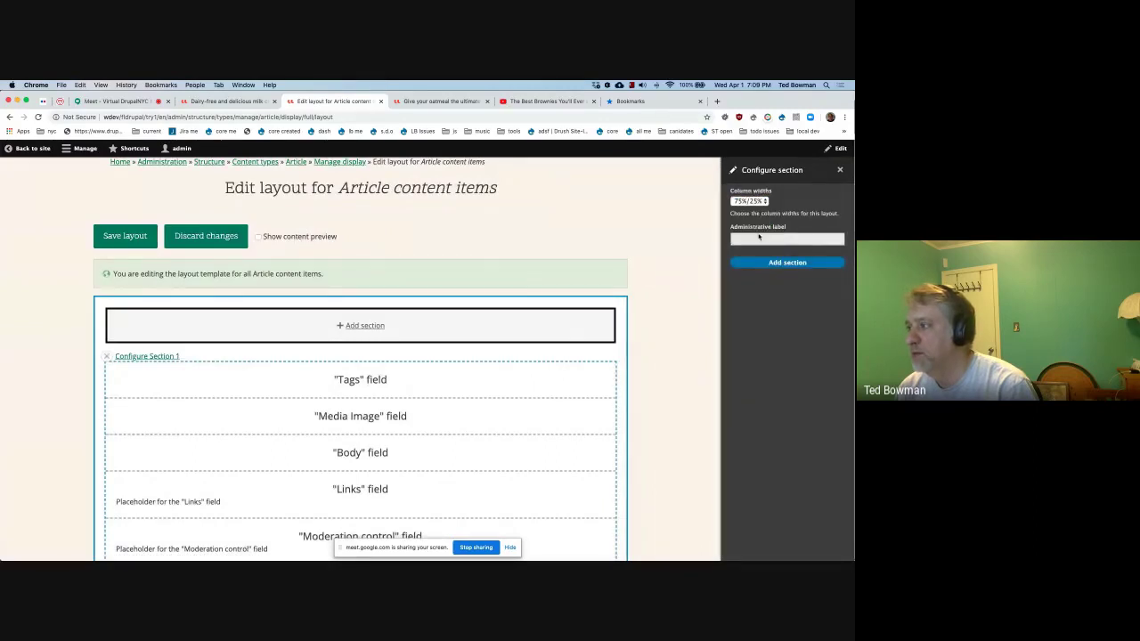
{"action": "left_click", "coordinate": [787, 263]}
Step: Move the "Tags" field into the wide column of the new two-column section
{"action": "scroll", "coordinate": [581, 431], "scroll_direction": "down", "scroll_amount": 4}
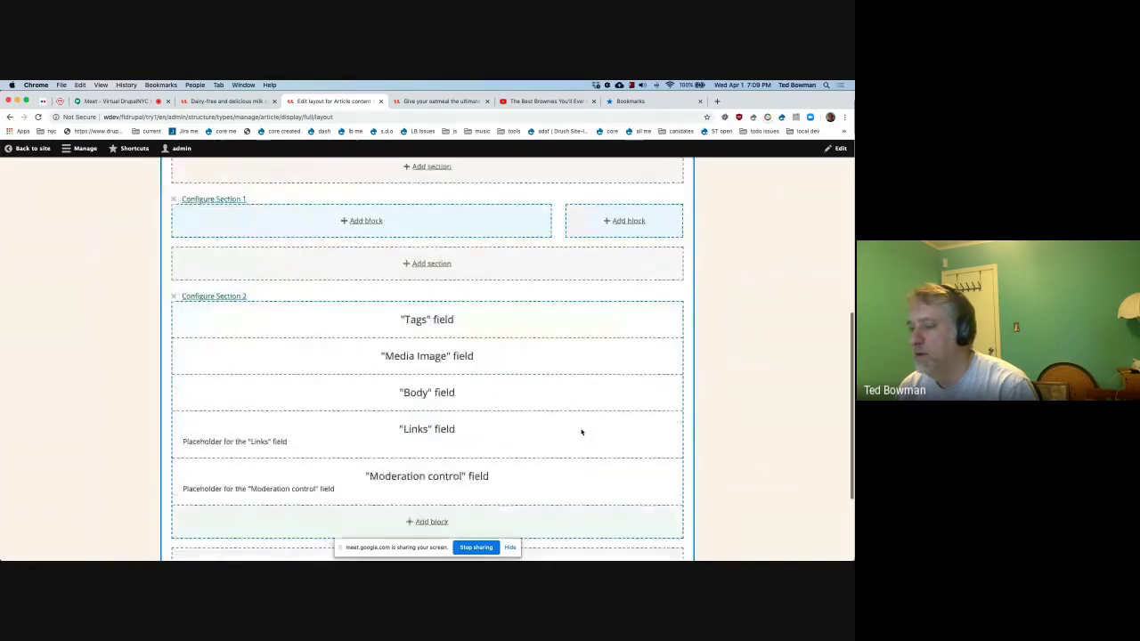
{"action": "scroll", "coordinate": [581, 429], "scroll_direction": "up", "scroll_amount": 1}
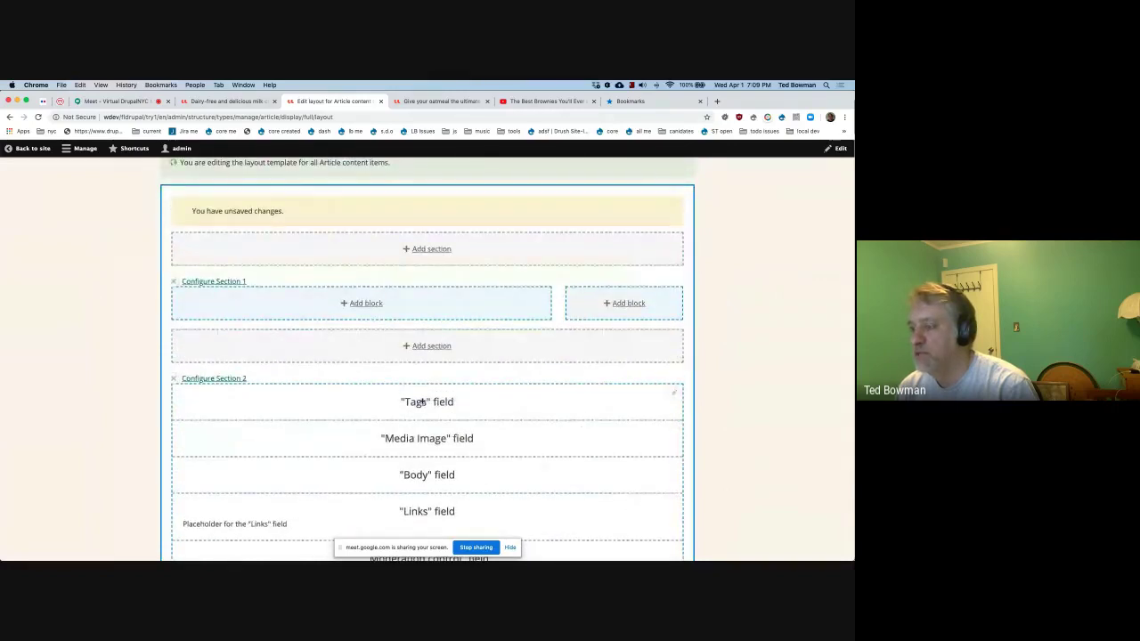
{"action": "left_click_drag", "start_coordinate": [422, 401], "coordinate": [387, 352]}
Step: Turn on the content preview and look through the Article layout with sample content
{"action": "scroll", "coordinate": [395, 269], "scroll_direction": "up", "scroll_amount": 3}
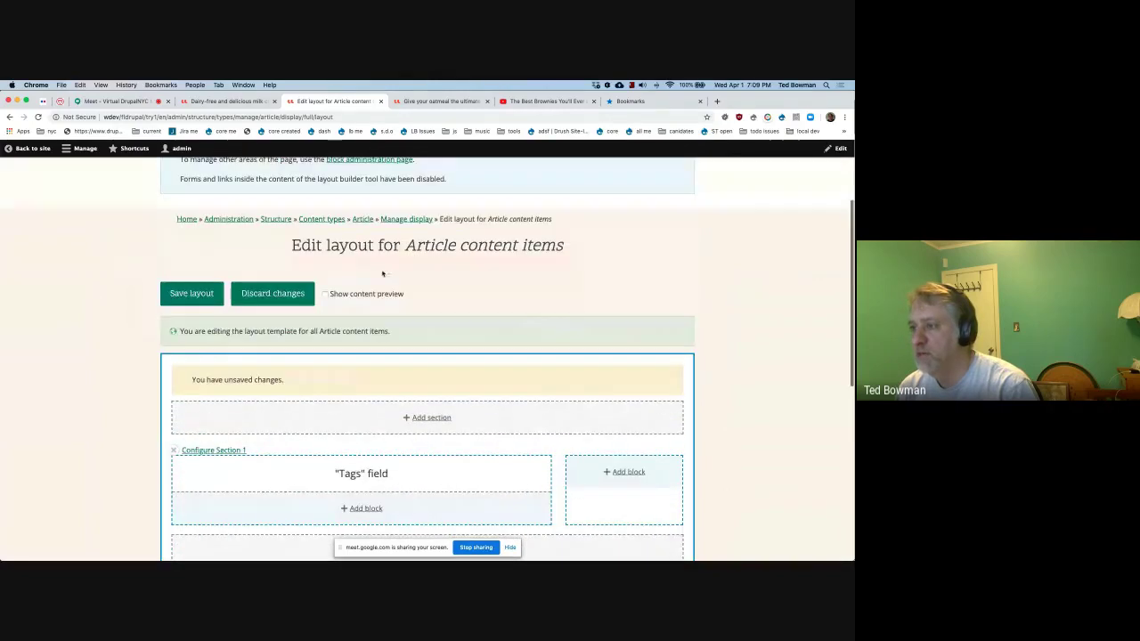
{"action": "scroll", "coordinate": [440, 363], "scroll_direction": "down", "scroll_amount": 15}
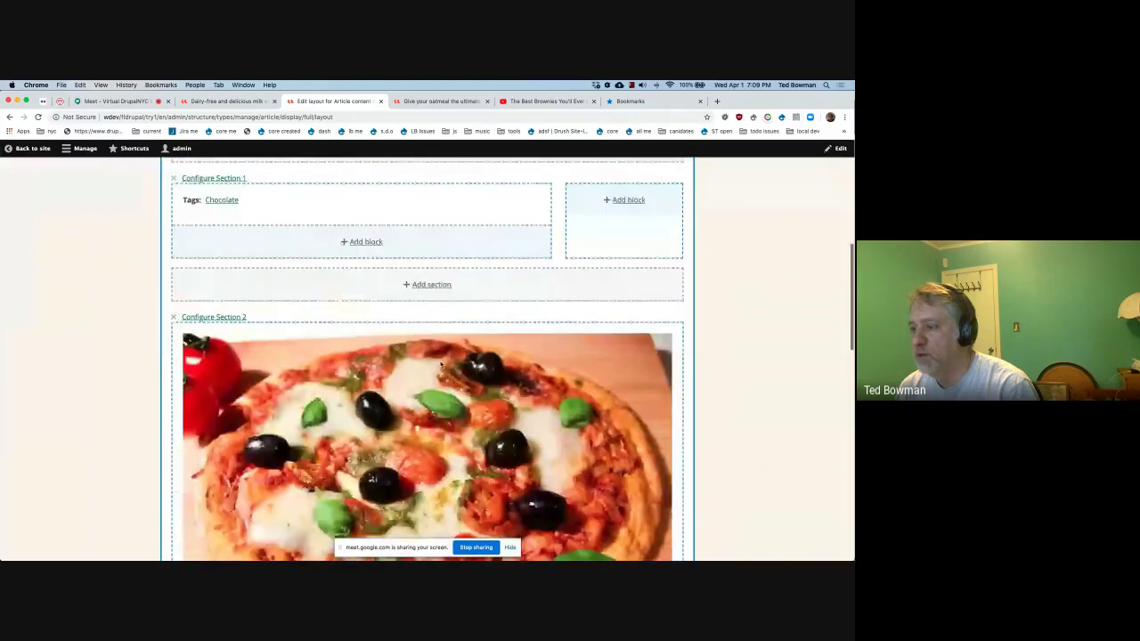
{"action": "scroll", "coordinate": [440, 363], "scroll_direction": "up", "scroll_amount": 10}
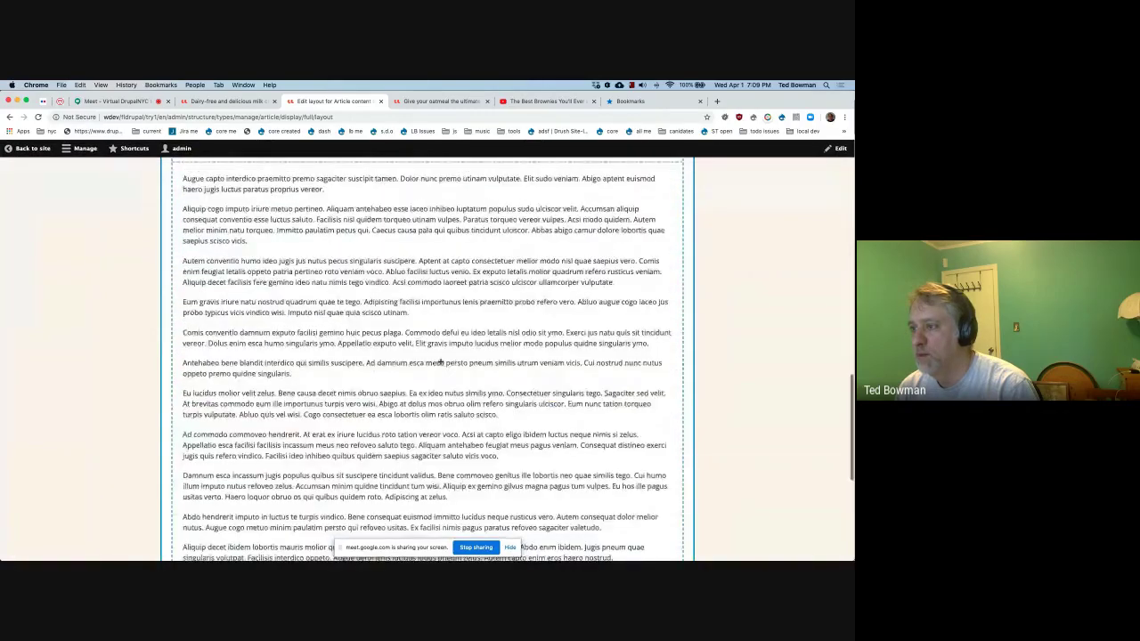
Step: Move the body text, "Links" and "Moderation control" fields from section 2 into the wide column of section 1
{"action": "left_click_drag", "start_coordinate": [395, 356], "coordinate": [348, 338]}
{"action": "scroll", "coordinate": [376, 436], "scroll_direction": "down", "scroll_amount": 2}
{"action": "scroll", "coordinate": [375, 434], "scroll_direction": "down", "scroll_amount": 3}
{"action": "scroll", "coordinate": [348, 339], "scroll_direction": "down", "scroll_amount": 5}
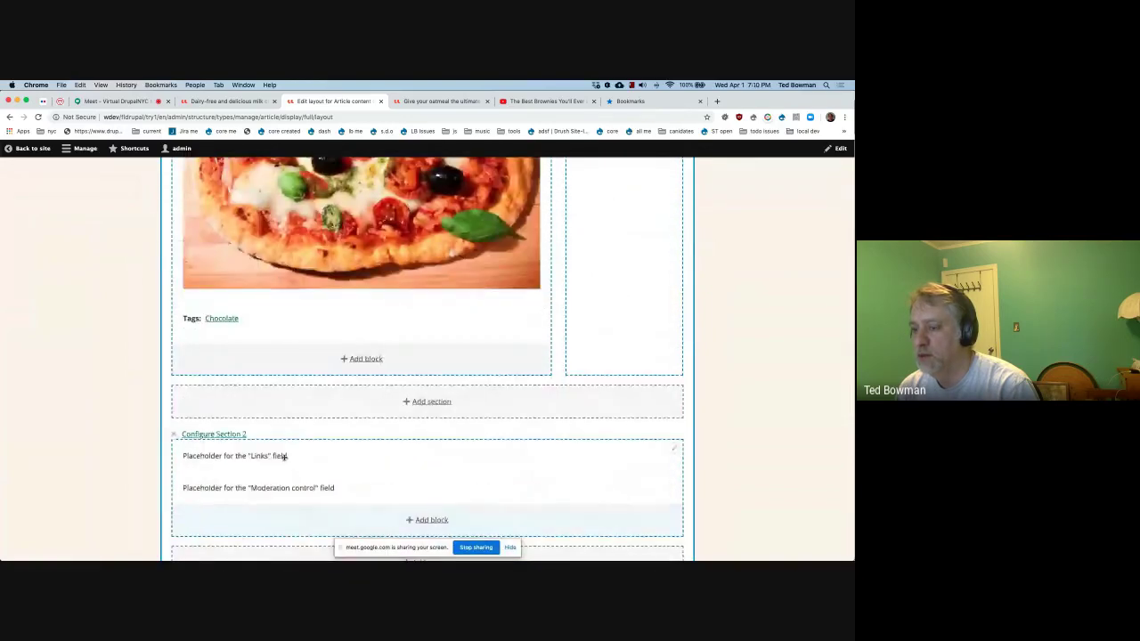
{"action": "left_click_drag", "start_coordinate": [284, 455], "coordinate": [286, 366]}
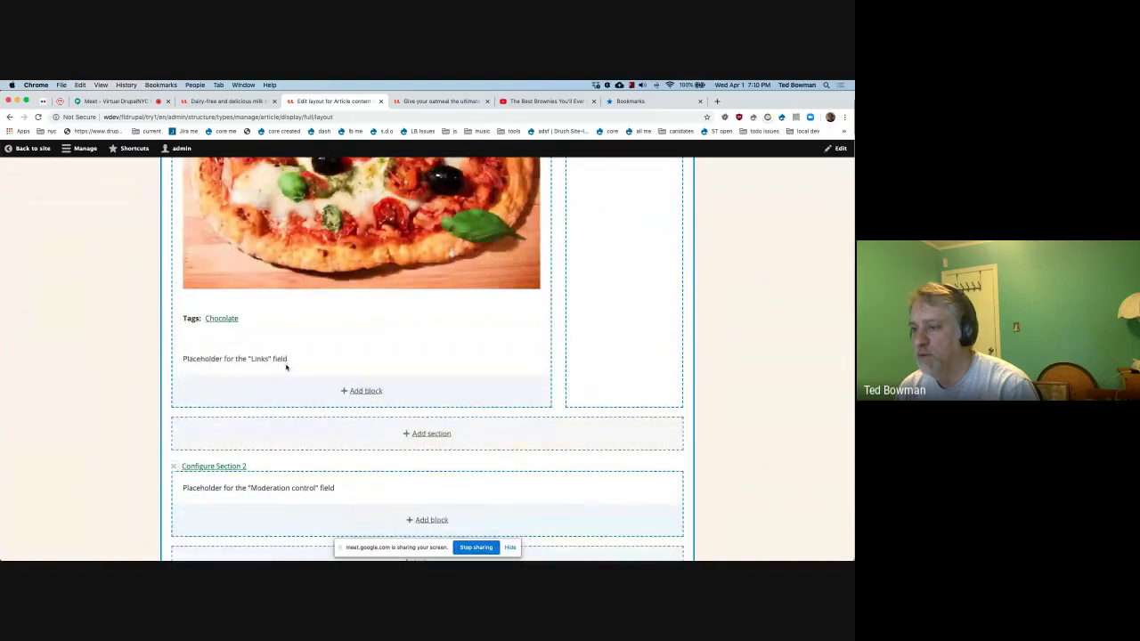
{"action": "left_click_drag", "start_coordinate": [276, 488], "coordinate": [278, 359]}
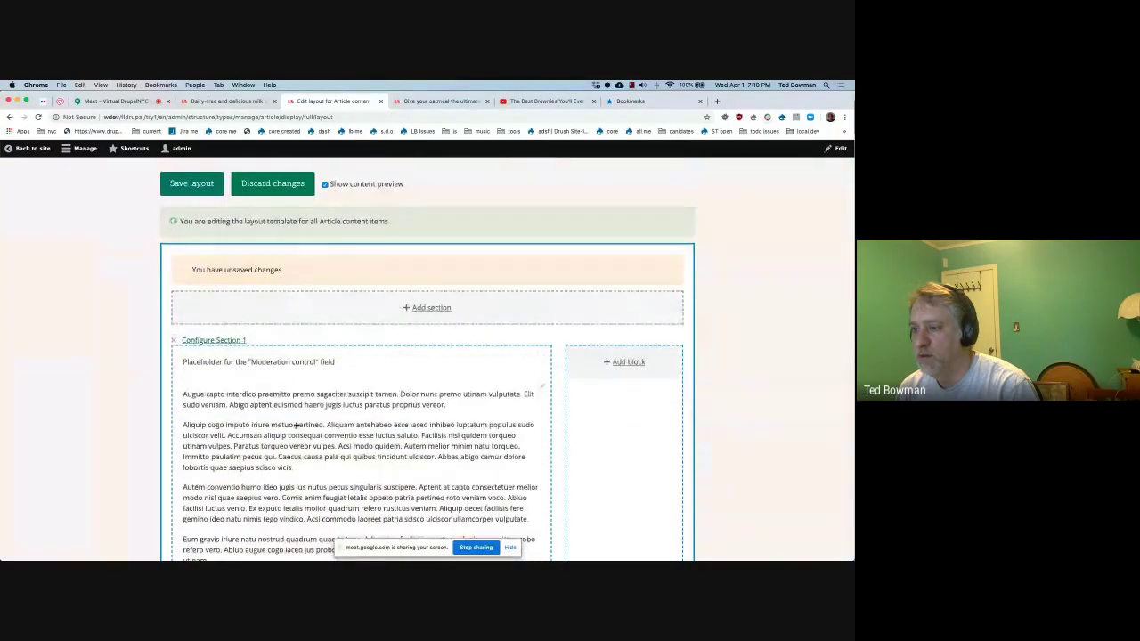
Step: Move the body text field out of the wide column and down into section 2
{"action": "scroll", "coordinate": [295, 425], "scroll_direction": "down", "scroll_amount": 3}
{"action": "left_click_drag", "start_coordinate": [295, 426], "coordinate": [330, 394]}
{"action": "scroll", "coordinate": [309, 430], "scroll_direction": "down", "scroll_amount": 5}
{"action": "scroll", "coordinate": [330, 392], "scroll_direction": "down", "scroll_amount": 3}
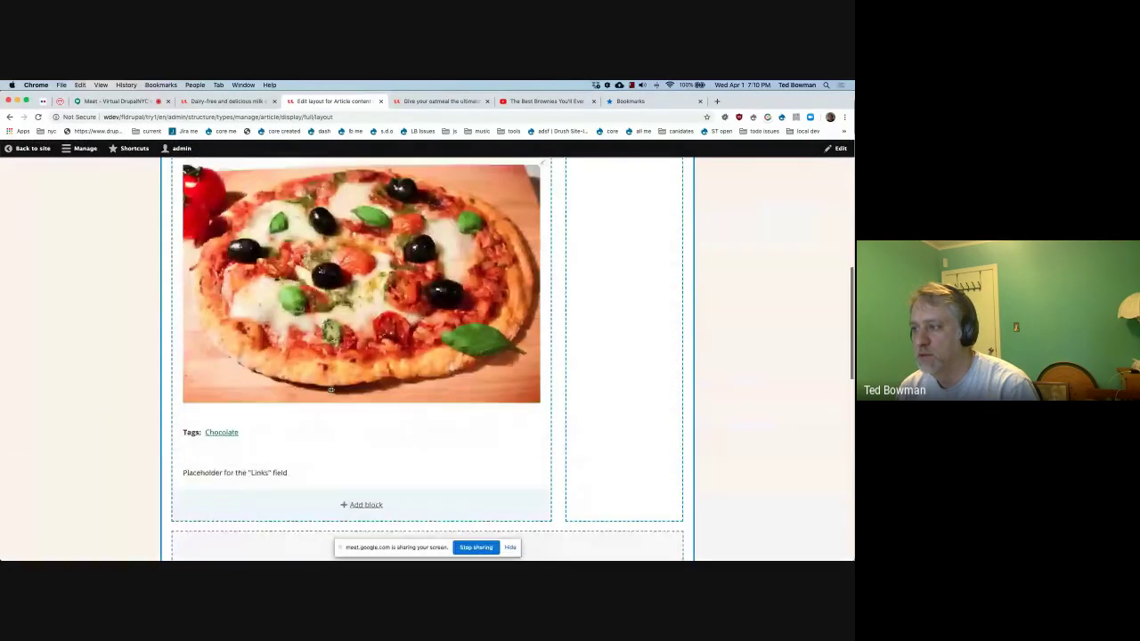
Step: Move the "Tags" field above the image in the wide column, directly below the "Moderation control" field
{"action": "scroll", "coordinate": [330, 389], "scroll_direction": "up", "scroll_amount": 2}
{"action": "scroll", "coordinate": [330, 389], "scroll_direction": "down", "scroll_amount": 3}
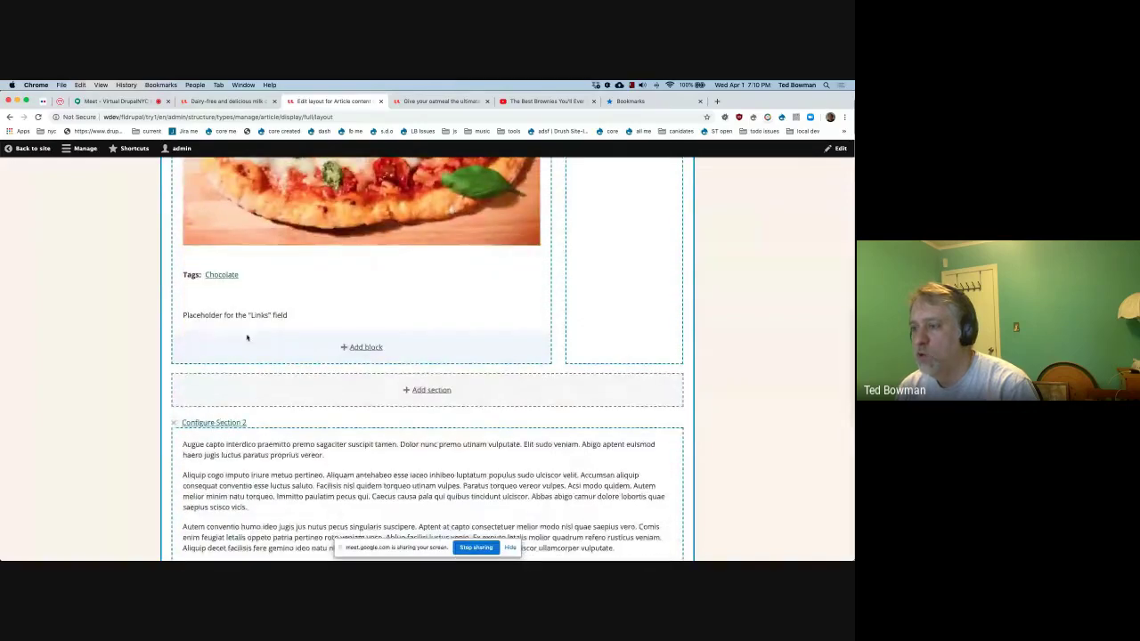
{"action": "scroll", "coordinate": [236, 310], "scroll_direction": "up", "scroll_amount": 3}
{"action": "left_click_drag", "start_coordinate": [205, 384], "coordinate": [237, 296]}
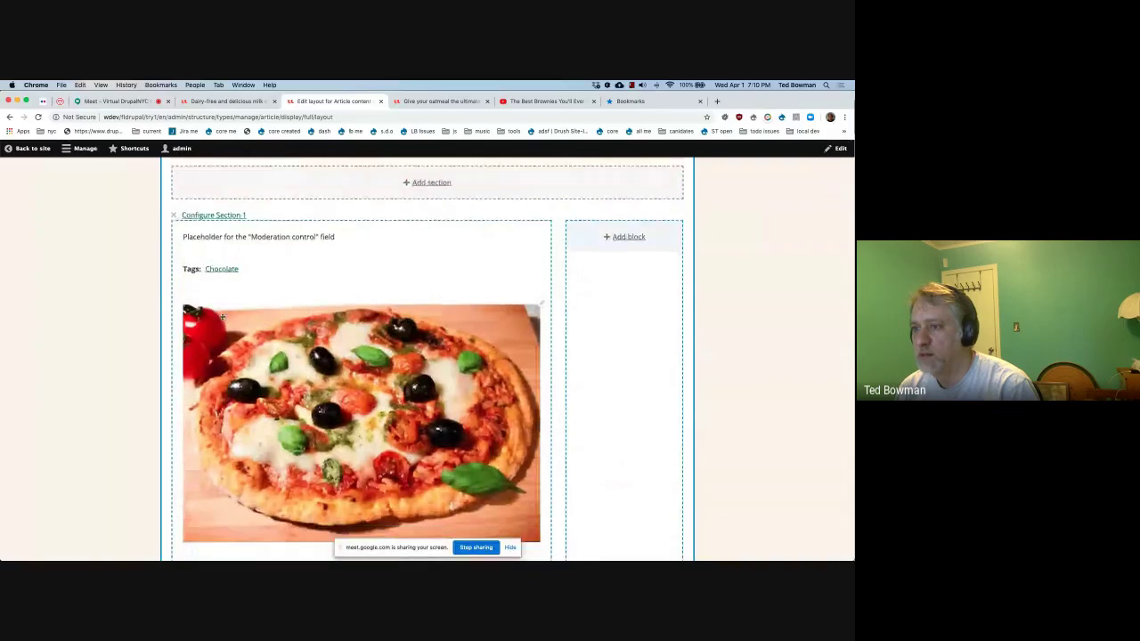
Step: Move the body text field from section 2 into the wide column, between the "Tags" field and the image
{"action": "scroll", "coordinate": [211, 364], "scroll_direction": "down", "scroll_amount": 5}
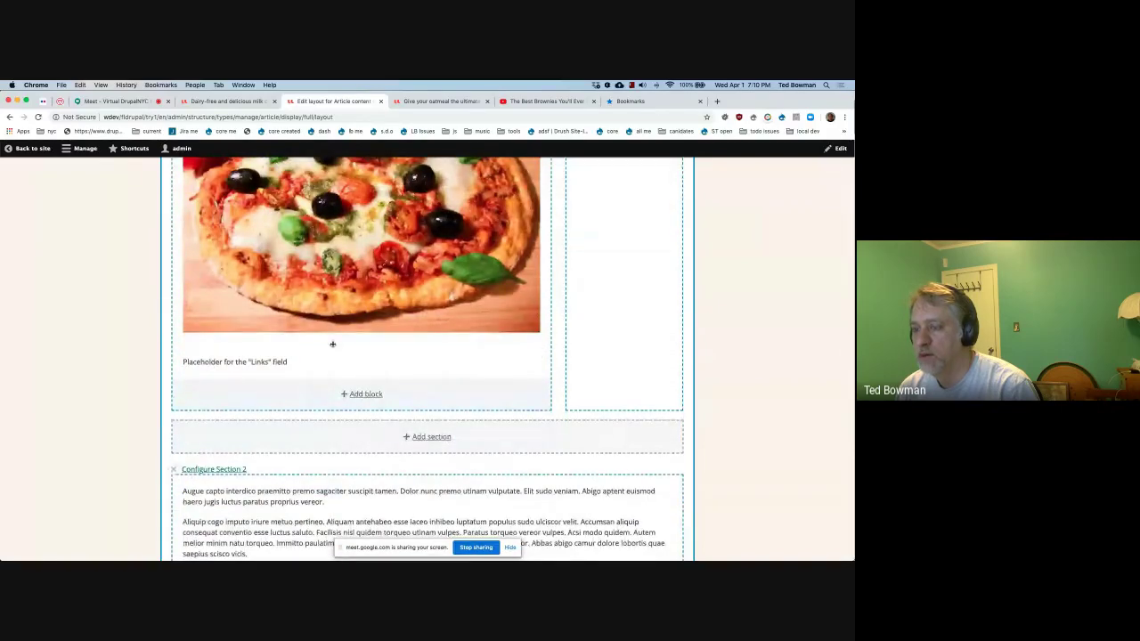
{"action": "scroll", "coordinate": [332, 344], "scroll_direction": "up", "scroll_amount": 8}
{"action": "scroll", "coordinate": [332, 344], "scroll_direction": "down", "scroll_amount": 6}
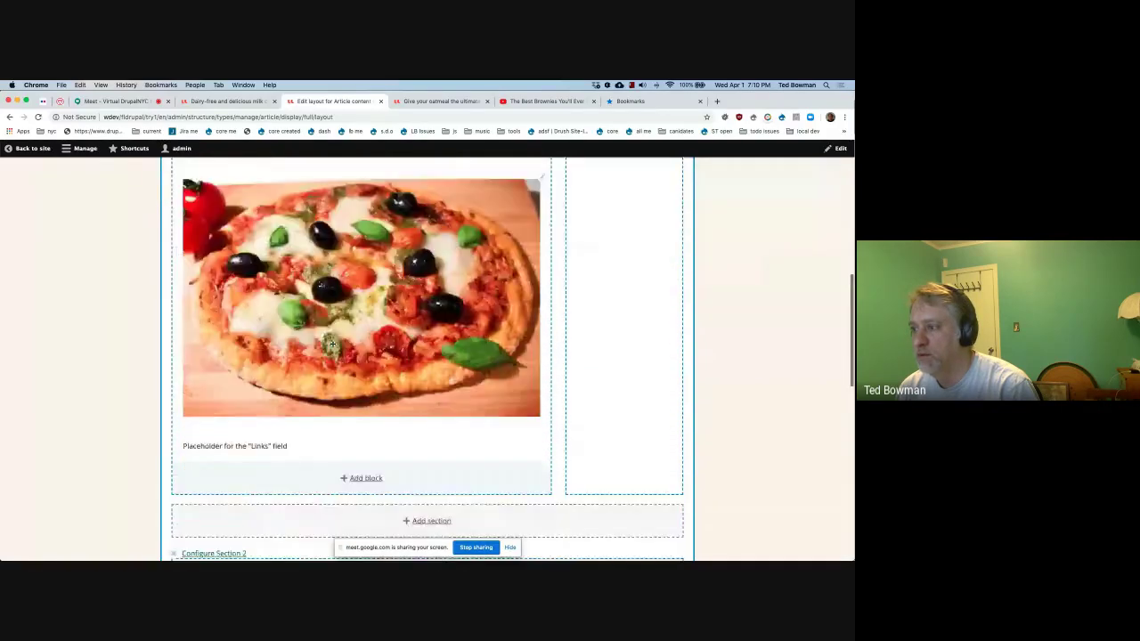
{"action": "scroll", "coordinate": [332, 343], "scroll_direction": "down", "scroll_amount": 4}
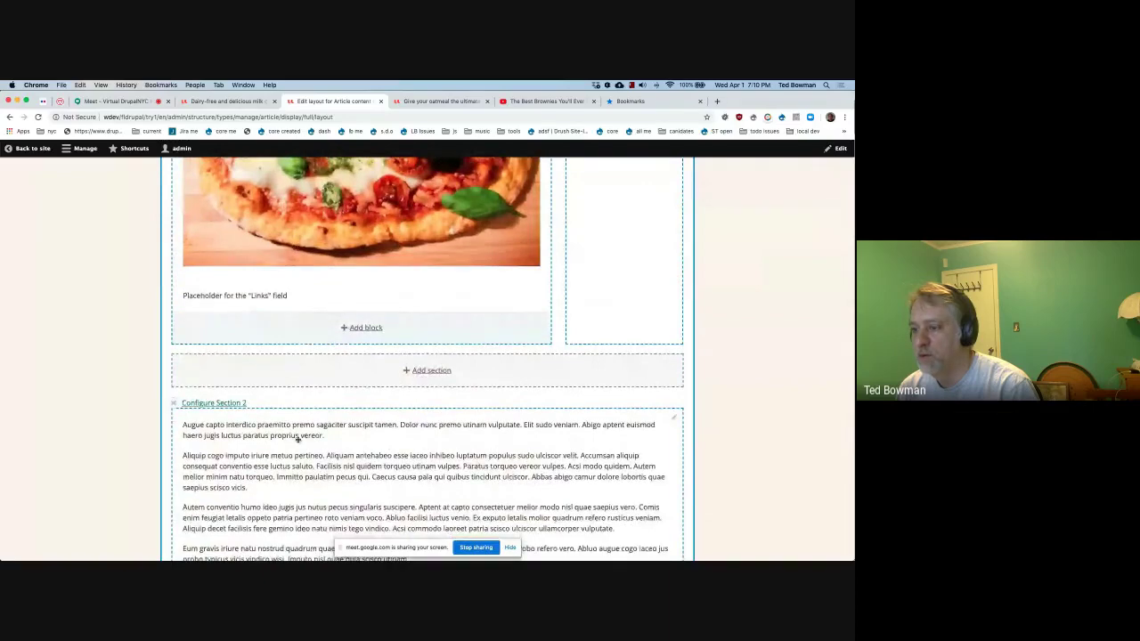
{"action": "left_click_drag", "start_coordinate": [298, 438], "coordinate": [303, 283]}
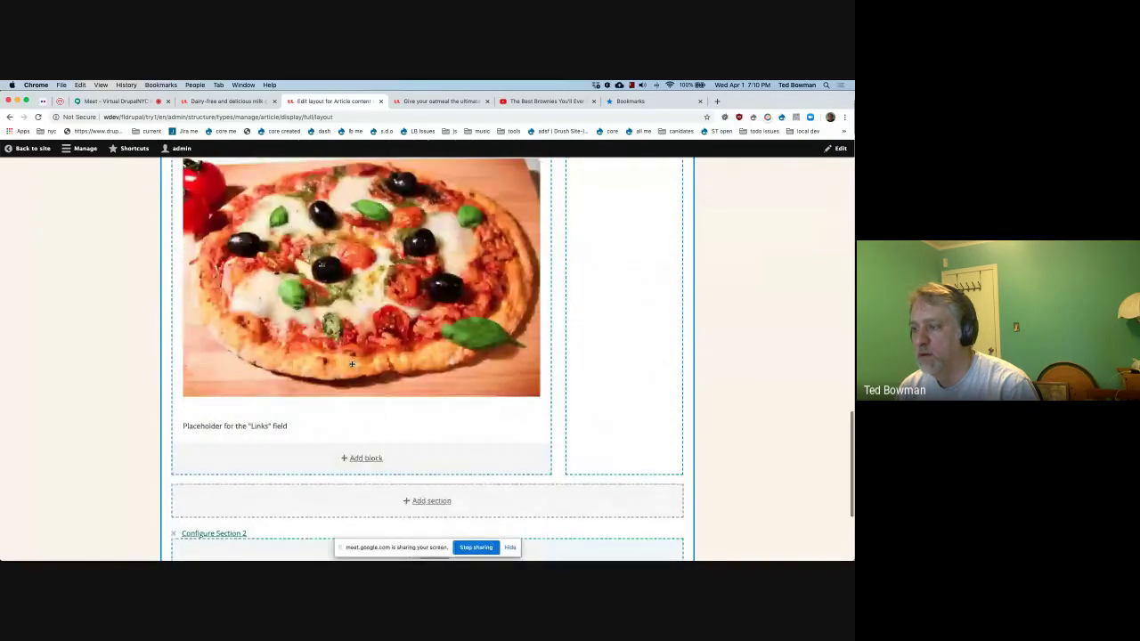
Step: Remove the empty section 2 from the Article layout
{"action": "scroll", "coordinate": [352, 364], "scroll_direction": "down", "scroll_amount": 4}
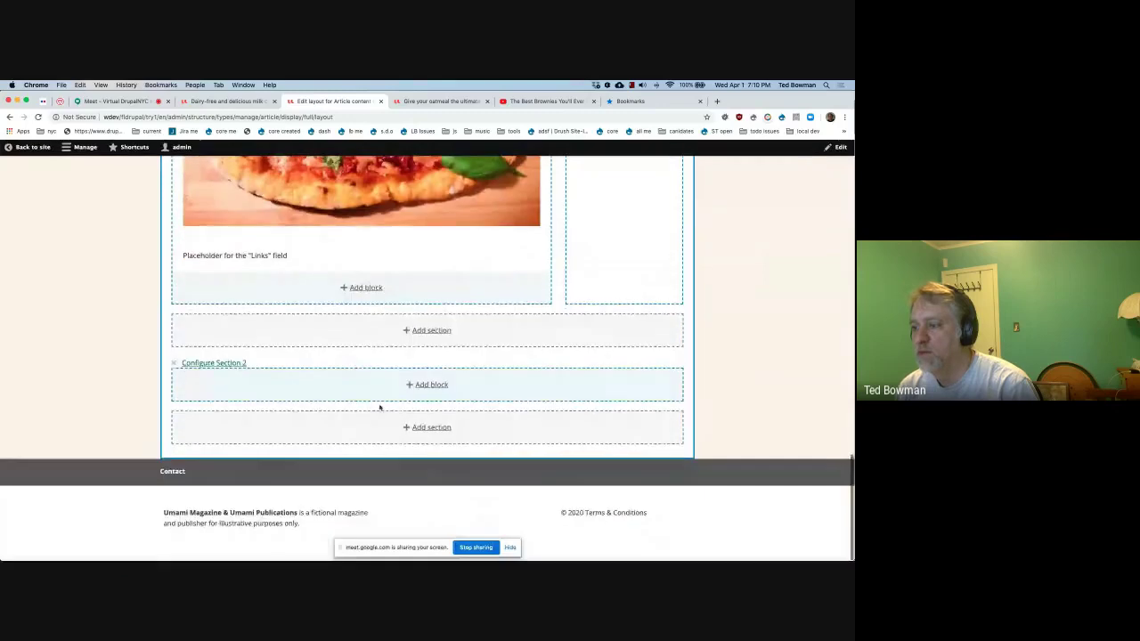
{"action": "left_click", "coordinate": [176, 364]}
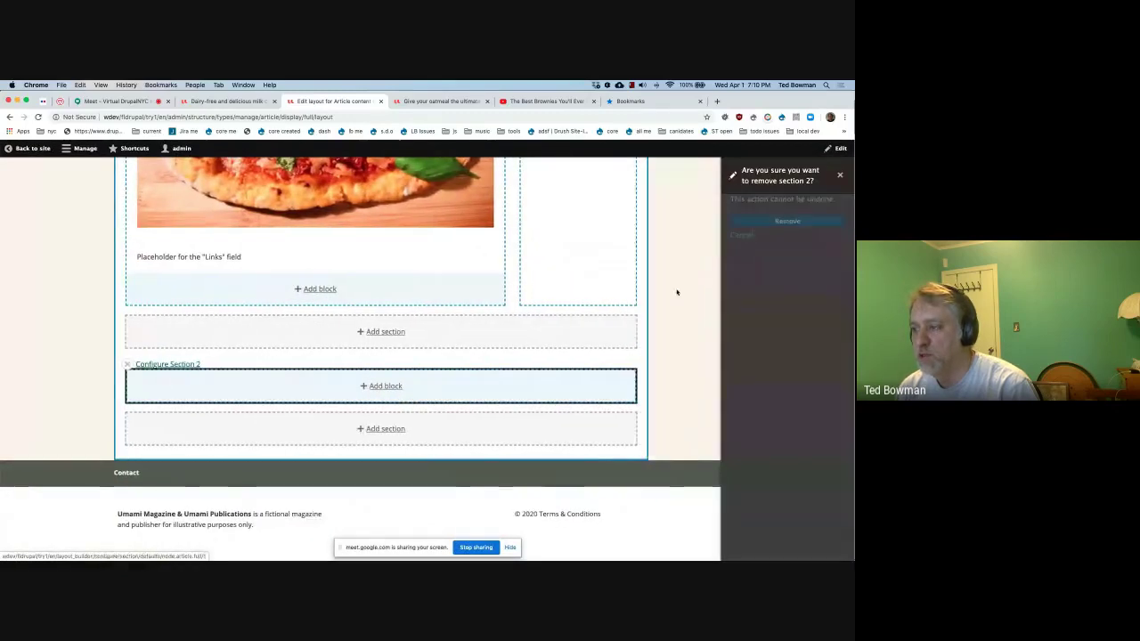
{"action": "left_click", "coordinate": [785, 221]}
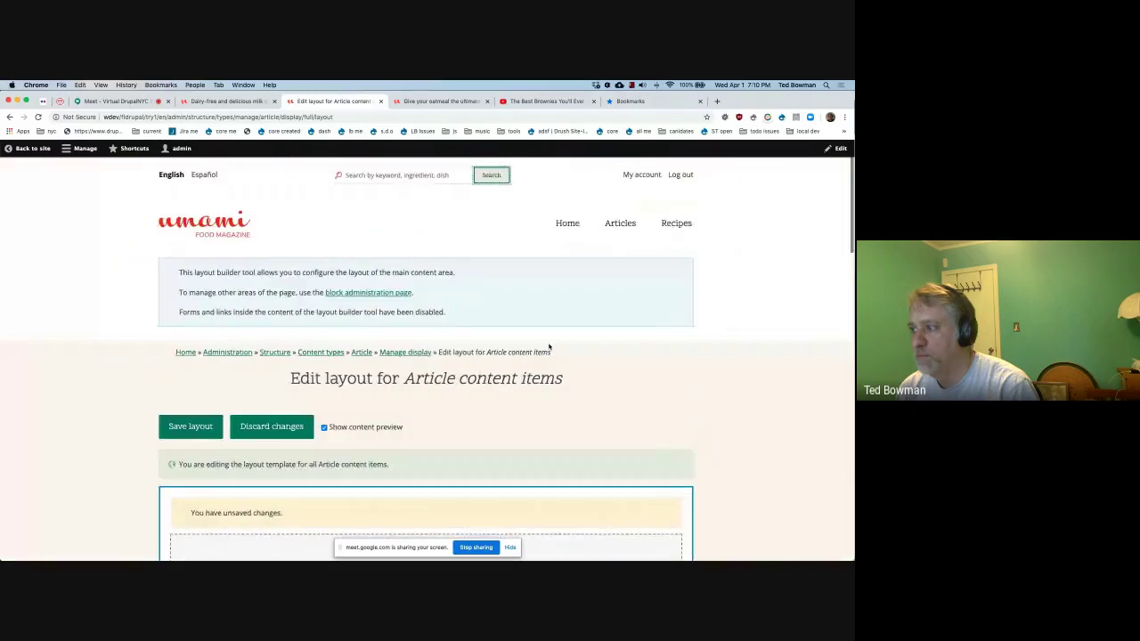
Step: Check the field order in the remaining section and save the Article layout
{"action": "scroll", "coordinate": [561, 400], "scroll_direction": "down", "scroll_amount": 3}
{"action": "scroll", "coordinate": [542, 469], "scroll_direction": "down", "scroll_amount": 2}
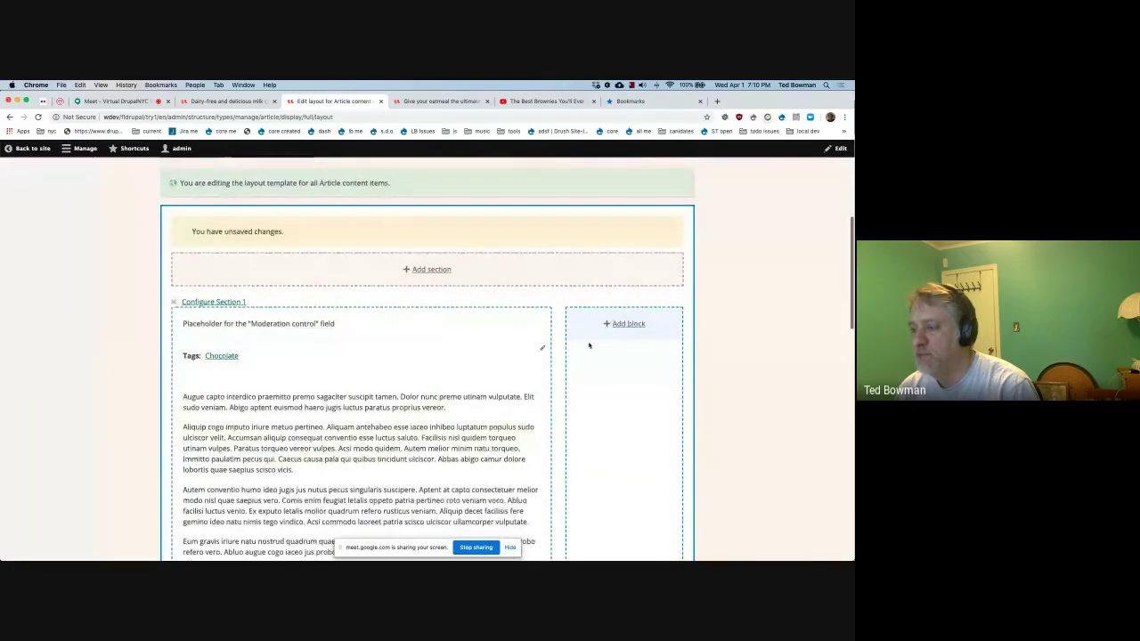
{"action": "scroll", "coordinate": [430, 364], "scroll_direction": "up", "scroll_amount": 3}
{"action": "left_click", "coordinate": [201, 296]}
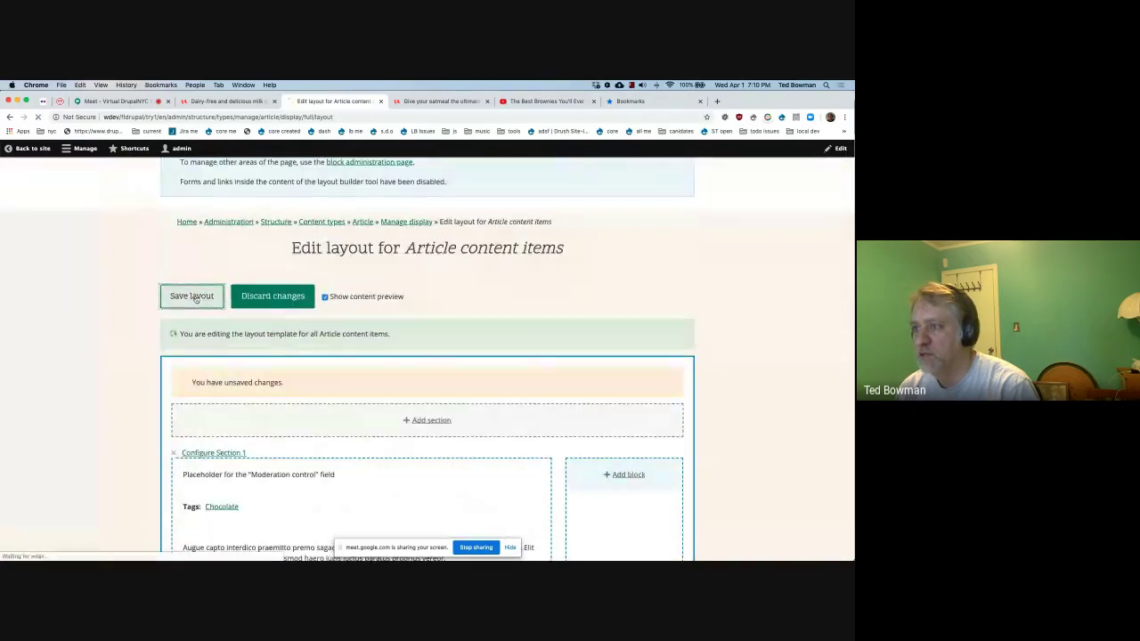
Step: Reload the "Give your oatmeal the ultimate makeover" article and examine how its content is laid out
{"action": "left_click", "coordinate": [445, 100]}
{"action": "key", "text": "super+r"}
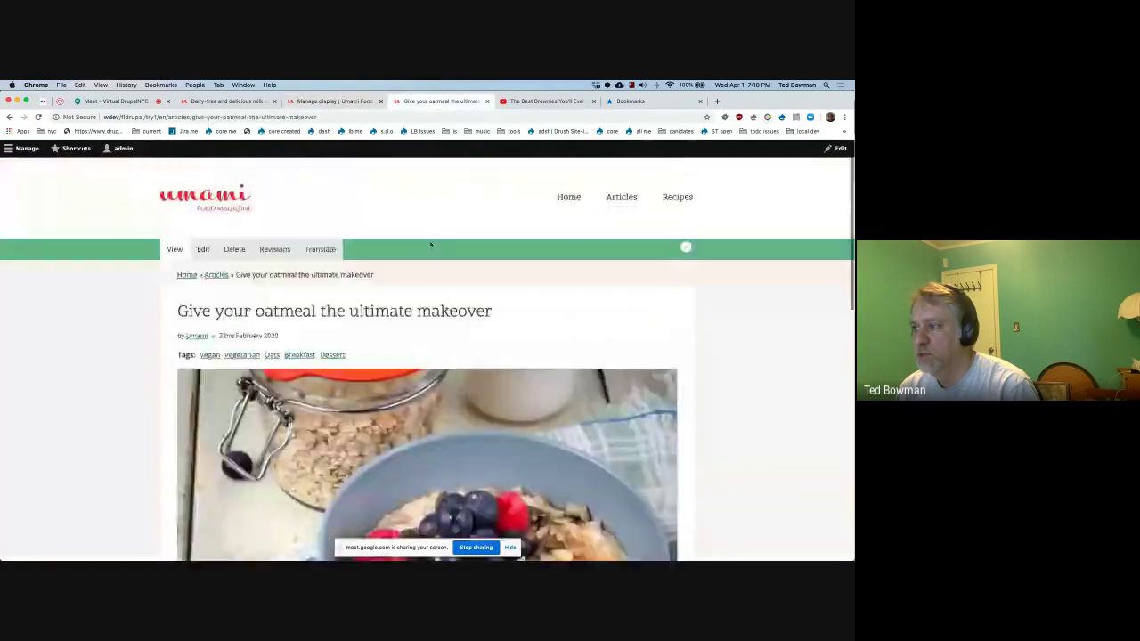
{"action": "scroll", "coordinate": [429, 244], "scroll_direction": "down", "scroll_amount": 2}
{"action": "scroll", "coordinate": [510, 365], "scroll_direction": "down", "scroll_amount": 15}
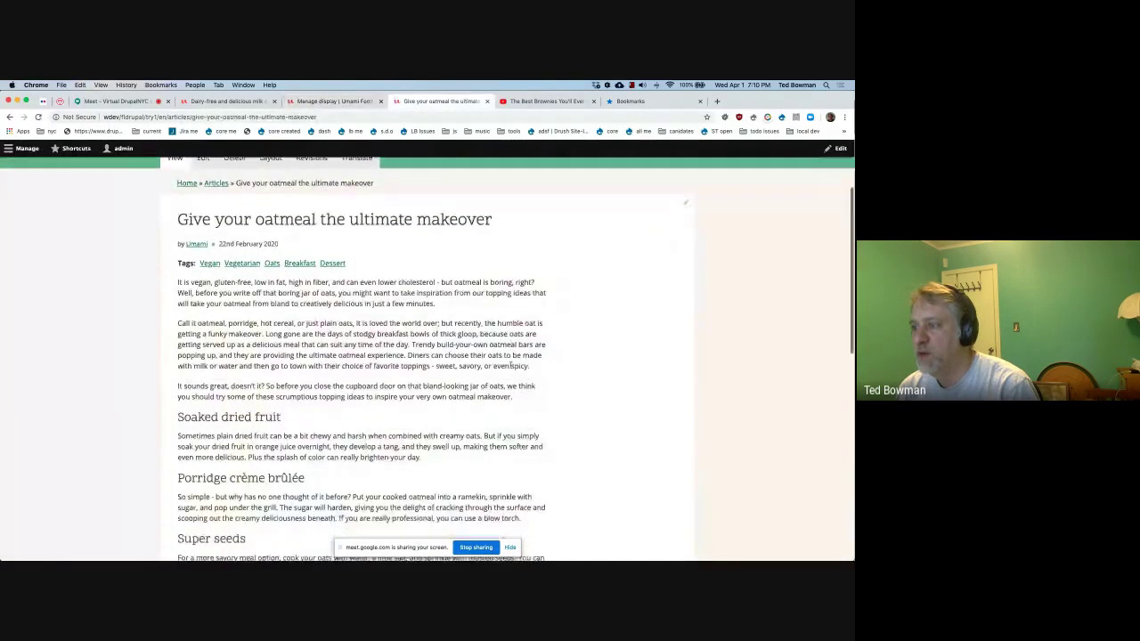
{"action": "scroll", "coordinate": [511, 368], "scroll_direction": "up", "scroll_amount": 15}
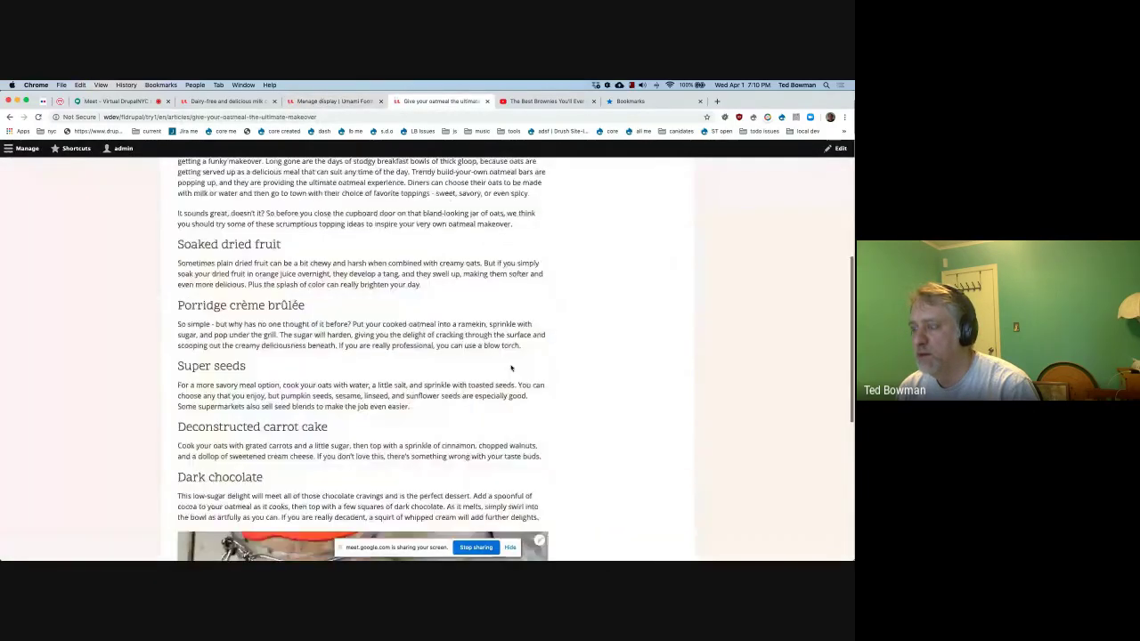
{"action": "scroll", "coordinate": [511, 368], "scroll_direction": "down", "scroll_amount": 1}
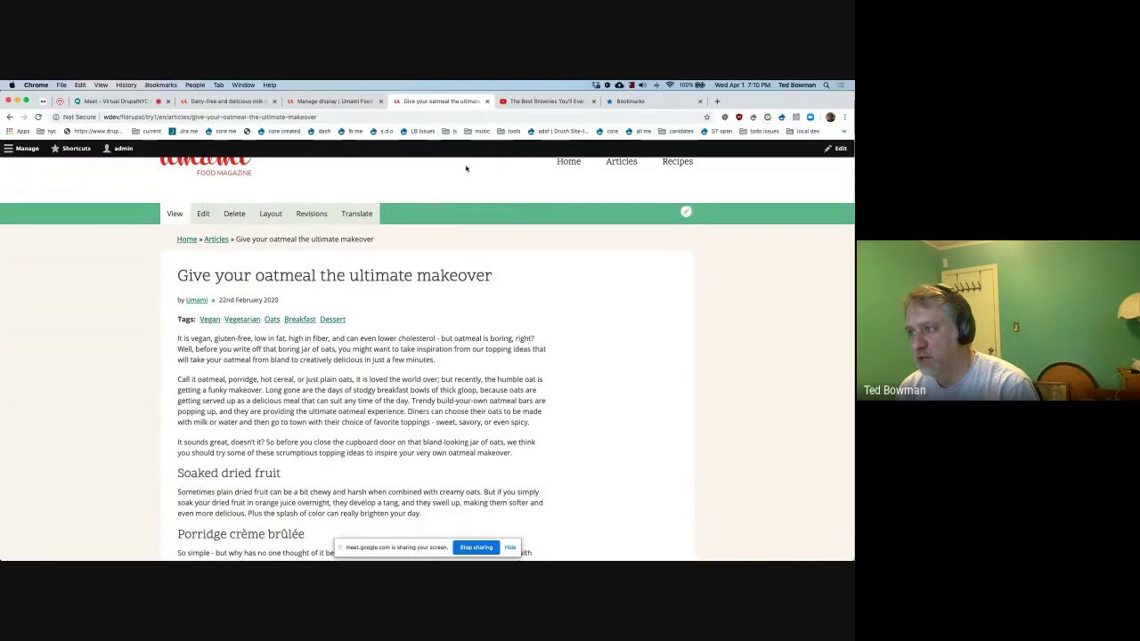
Step: Reopen the layout template for the Article full content display and review its two columns
{"action": "left_click", "coordinate": [340, 101]}
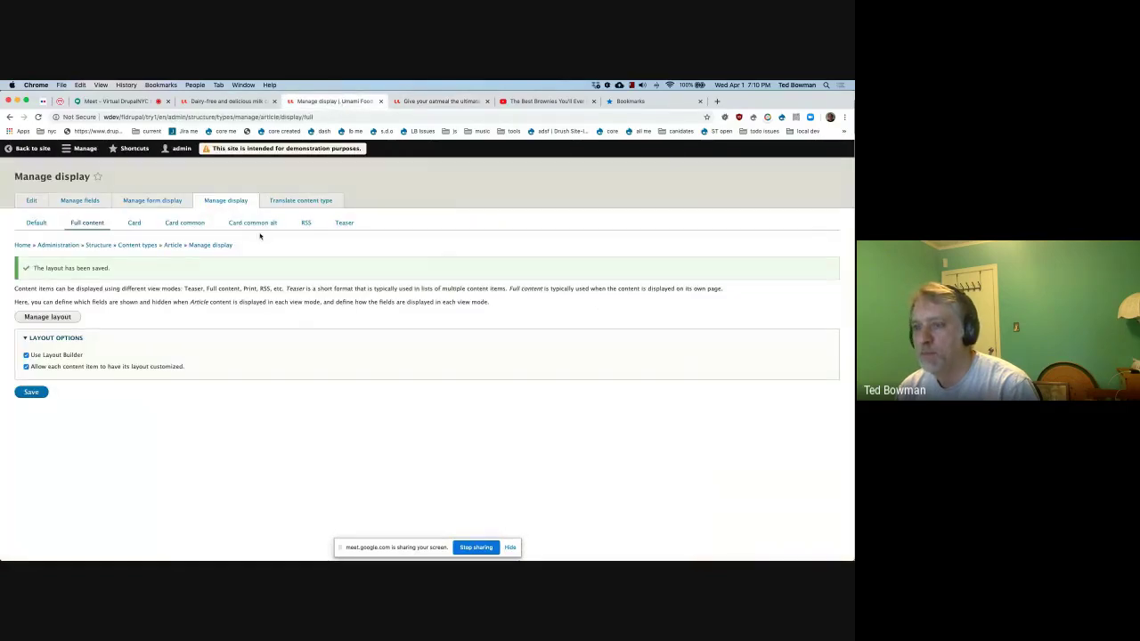
{"action": "left_click", "coordinate": [57, 319]}
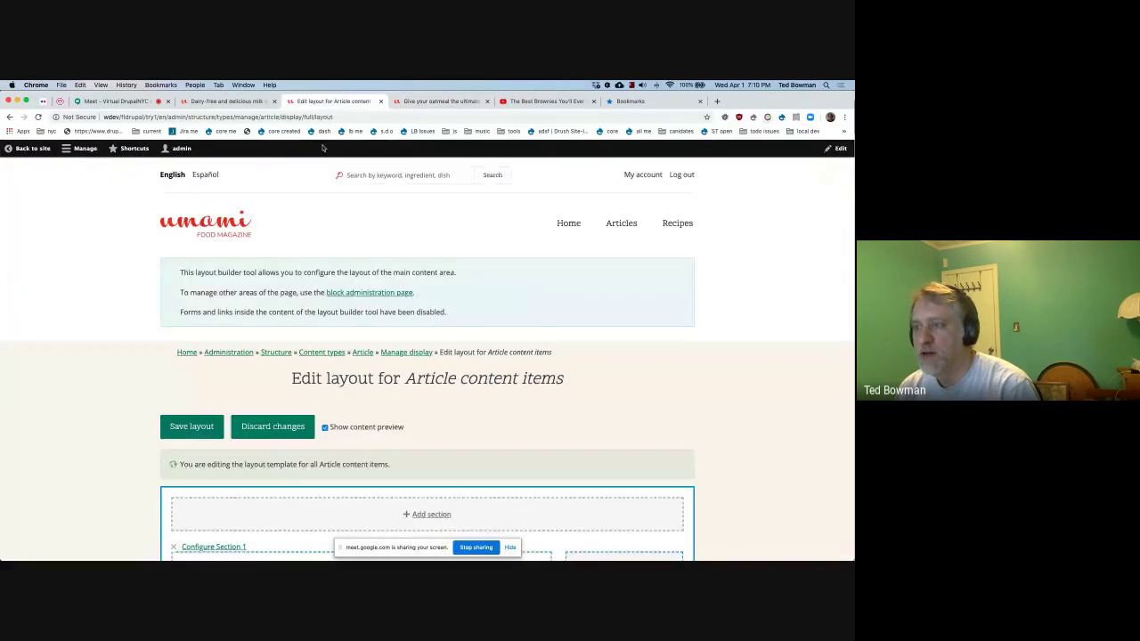
{"action": "scroll", "coordinate": [407, 267], "scroll_direction": "down", "scroll_amount": 5}
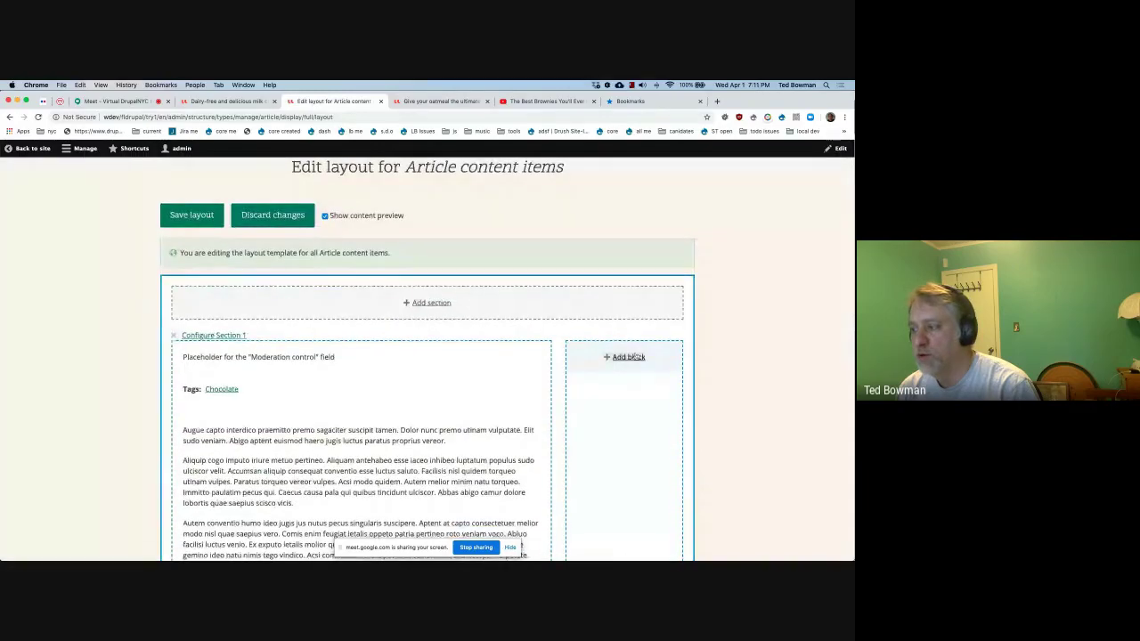
{"action": "scroll", "coordinate": [378, 431], "scroll_direction": "down", "scroll_amount": 2}
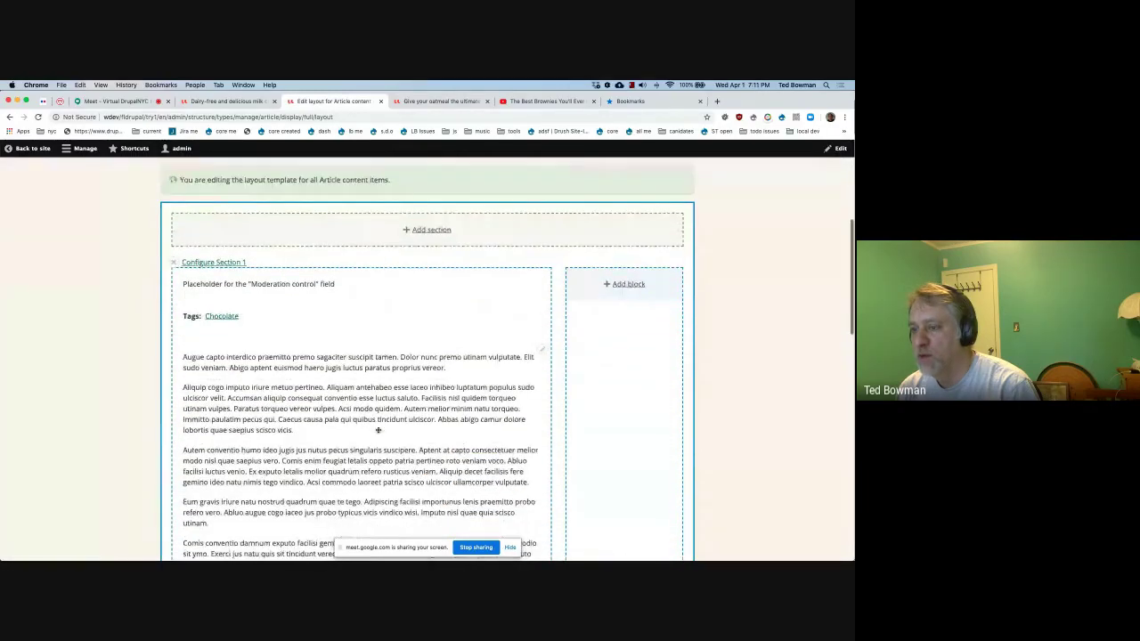
{"action": "scroll", "coordinate": [302, 316], "scroll_direction": "up", "scroll_amount": 5}
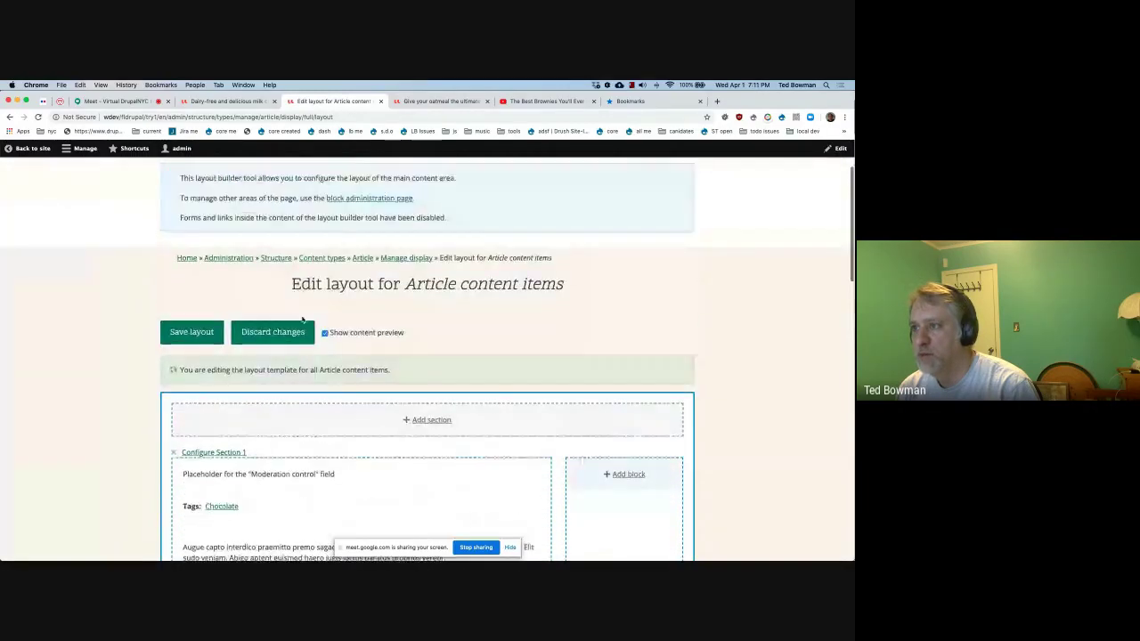
{"action": "scroll", "coordinate": [302, 316], "scroll_direction": "down", "scroll_amount": 5}
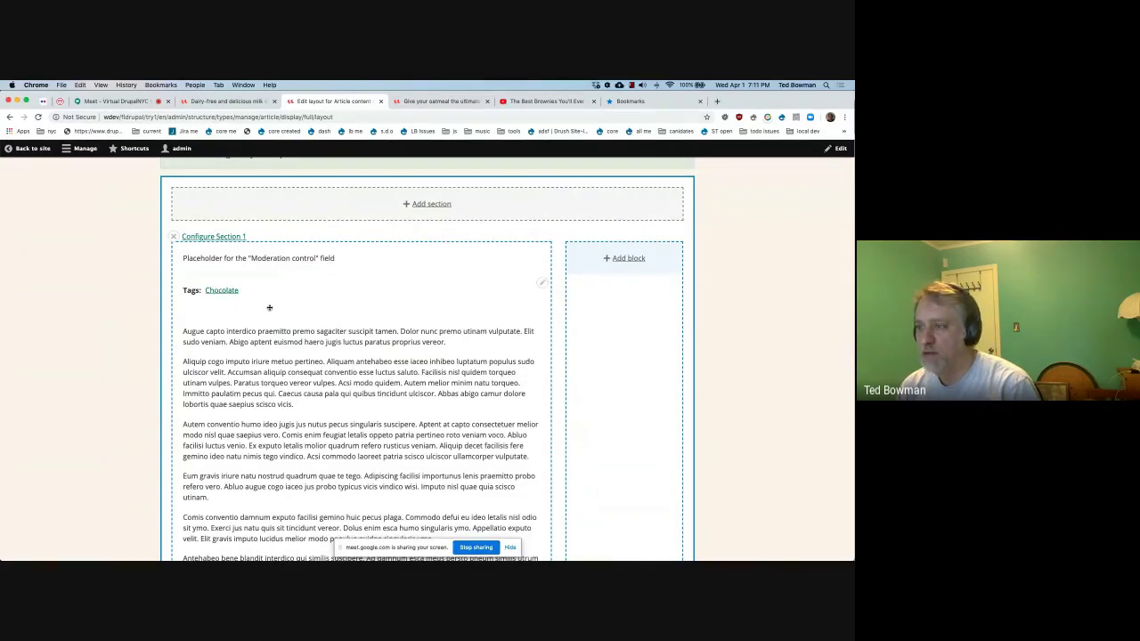
Step: Add the "Articles aside related" block to the narrow column, with Content: ID set to Content and the title hidden
{"action": "left_click", "coordinate": [628, 259]}
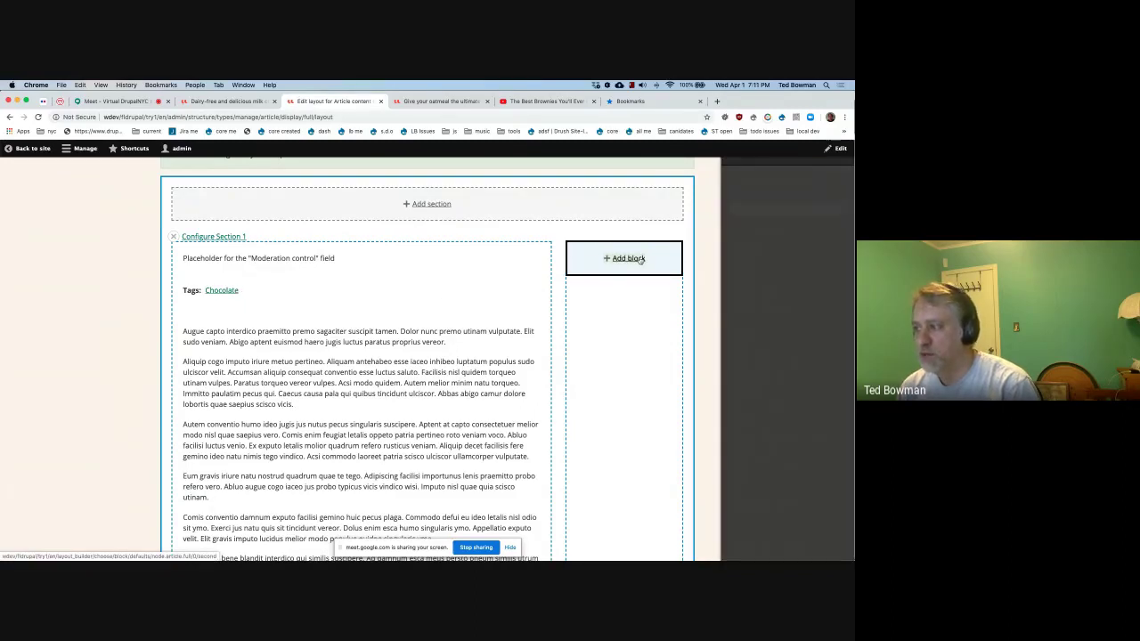
{"action": "scroll", "coordinate": [773, 294], "scroll_direction": "down", "scroll_amount": 10}
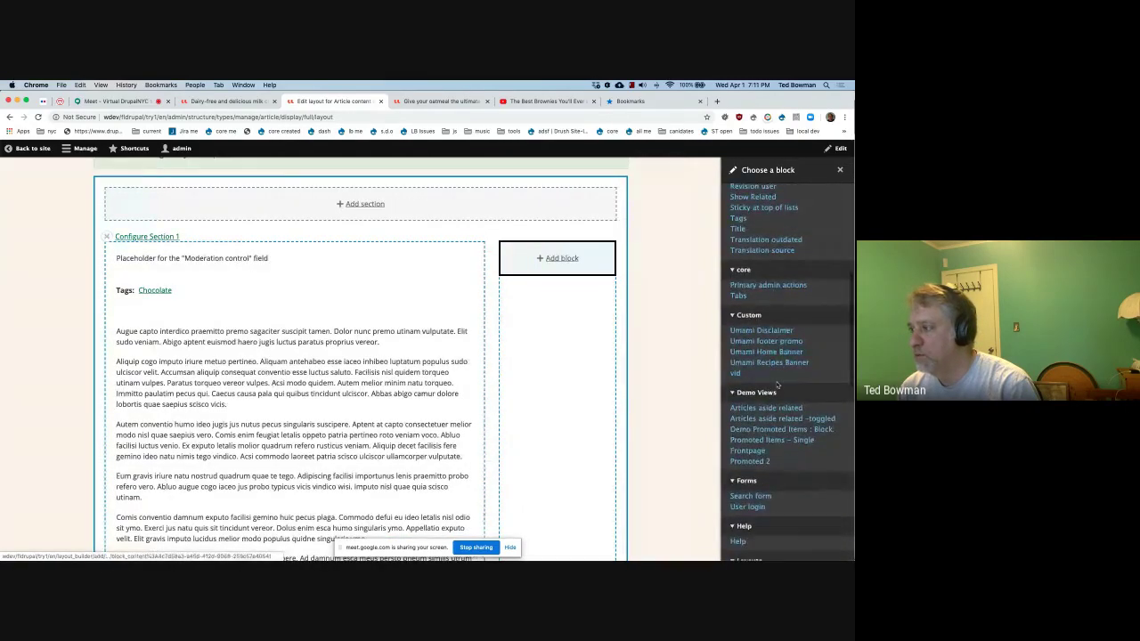
{"action": "scroll", "coordinate": [774, 316], "scroll_direction": "down", "scroll_amount": 3}
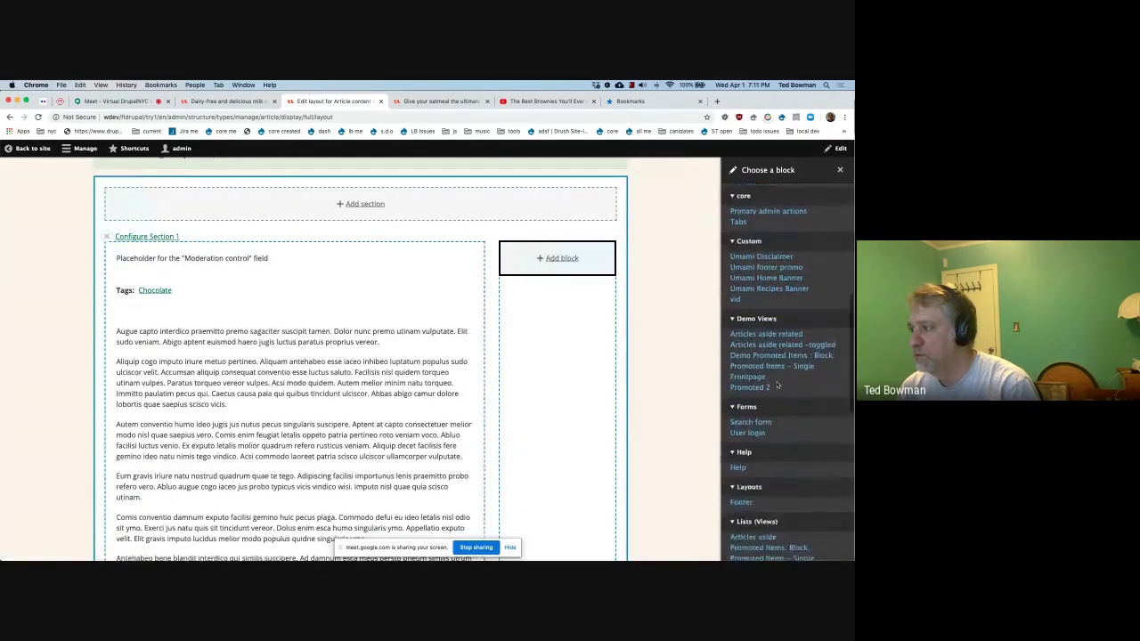
{"action": "left_click", "coordinate": [793, 335]}
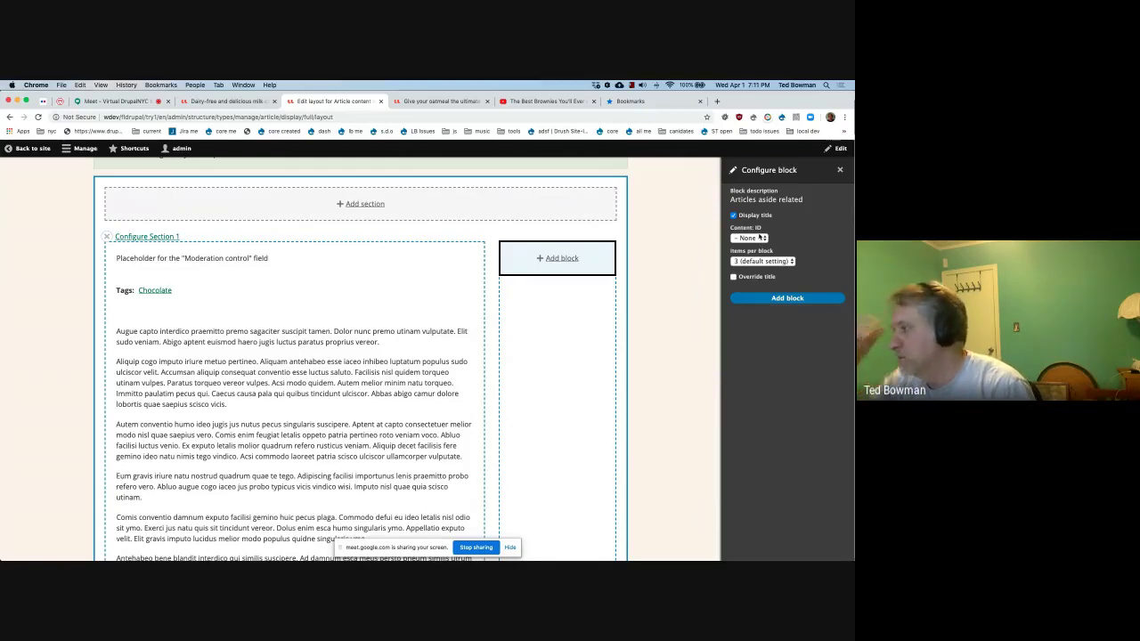
{"action": "left_click", "coordinate": [756, 238]}
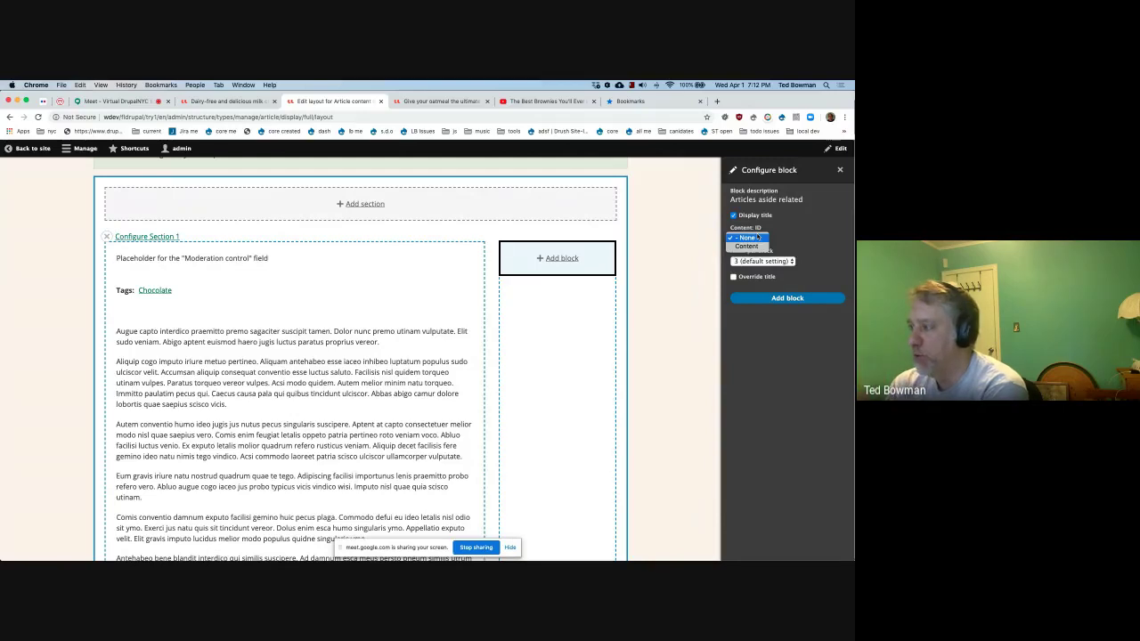
{"action": "left_click", "coordinate": [750, 247]}
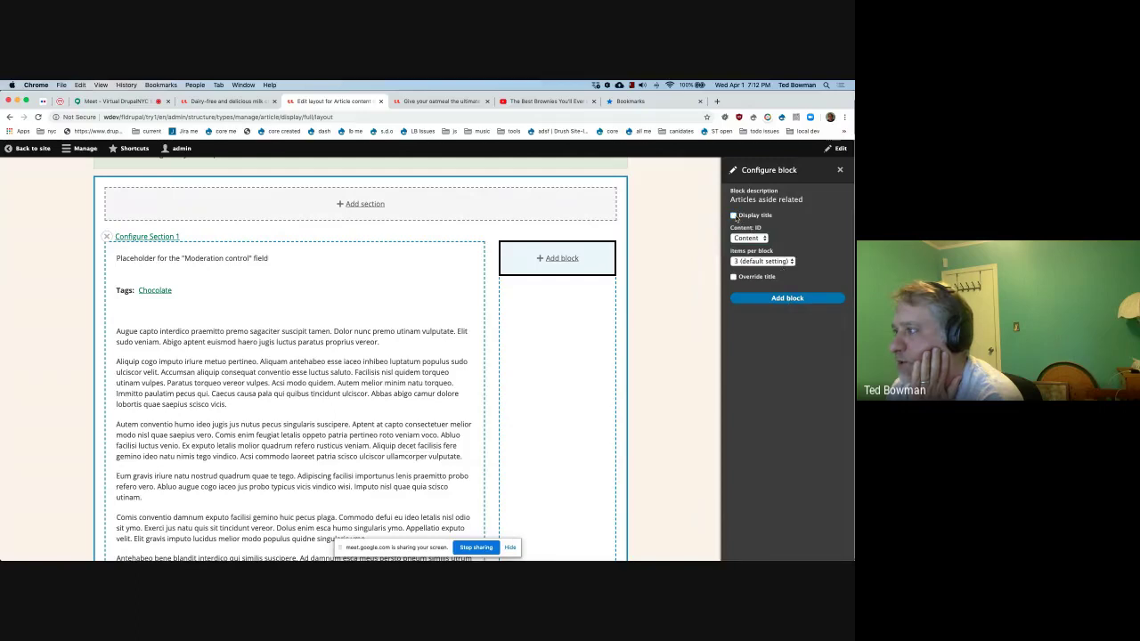
{"action": "left_click", "coordinate": [735, 216]}
{"action": "left_click", "coordinate": [788, 299]}
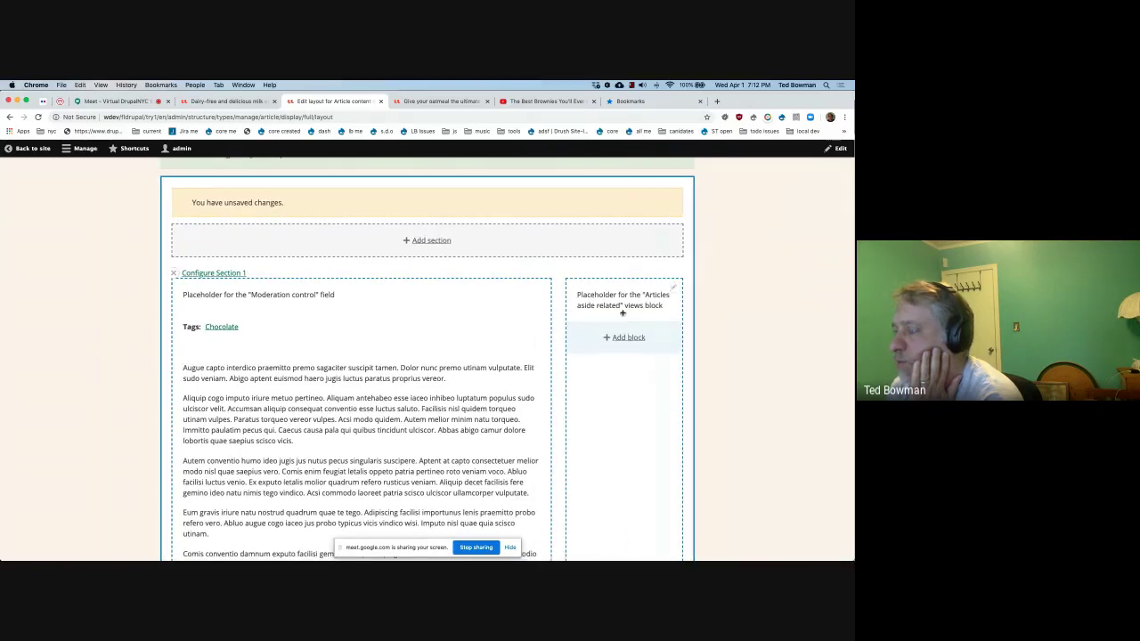
{"action": "scroll", "coordinate": [623, 321], "scroll_direction": "down", "scroll_amount": 1}
{"action": "scroll", "coordinate": [622, 314], "scroll_direction": "up", "scroll_amount": 5}
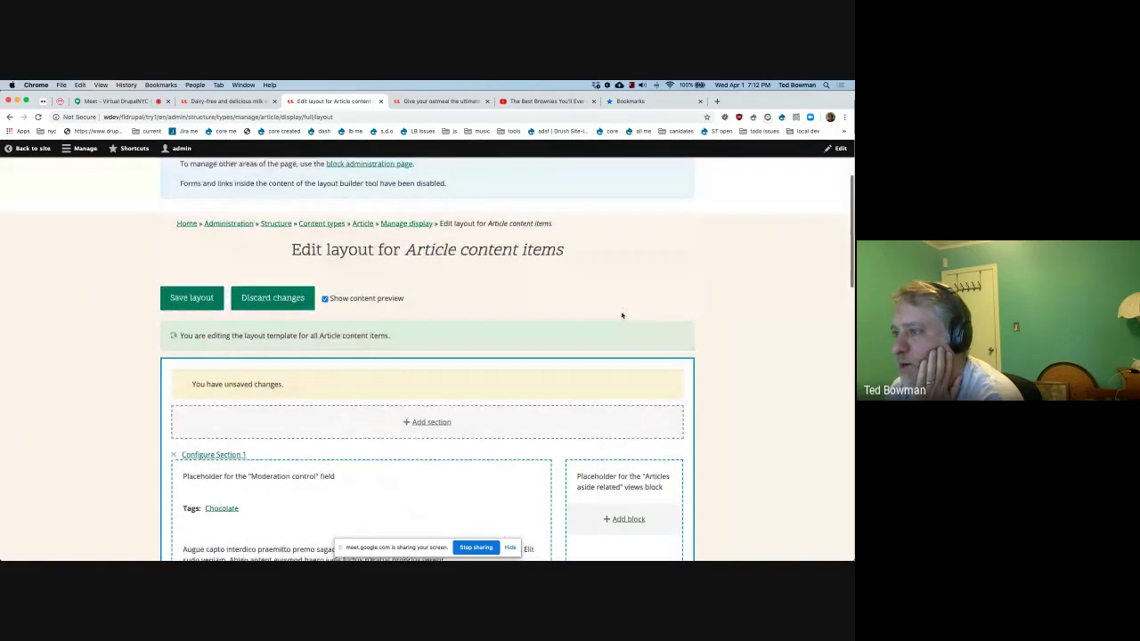
{"action": "scroll", "coordinate": [623, 311], "scroll_direction": "down", "scroll_amount": 5}
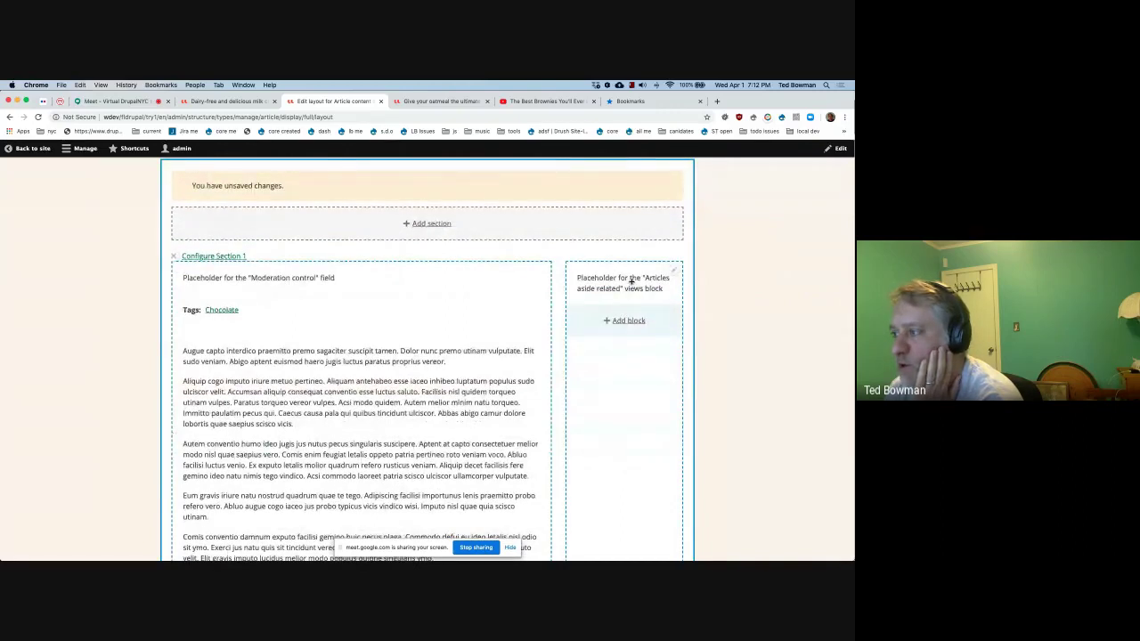
{"action": "scroll", "coordinate": [622, 283], "scroll_direction": "down", "scroll_amount": 1}
{"action": "scroll", "coordinate": [622, 283], "scroll_direction": "down", "scroll_amount": 2}
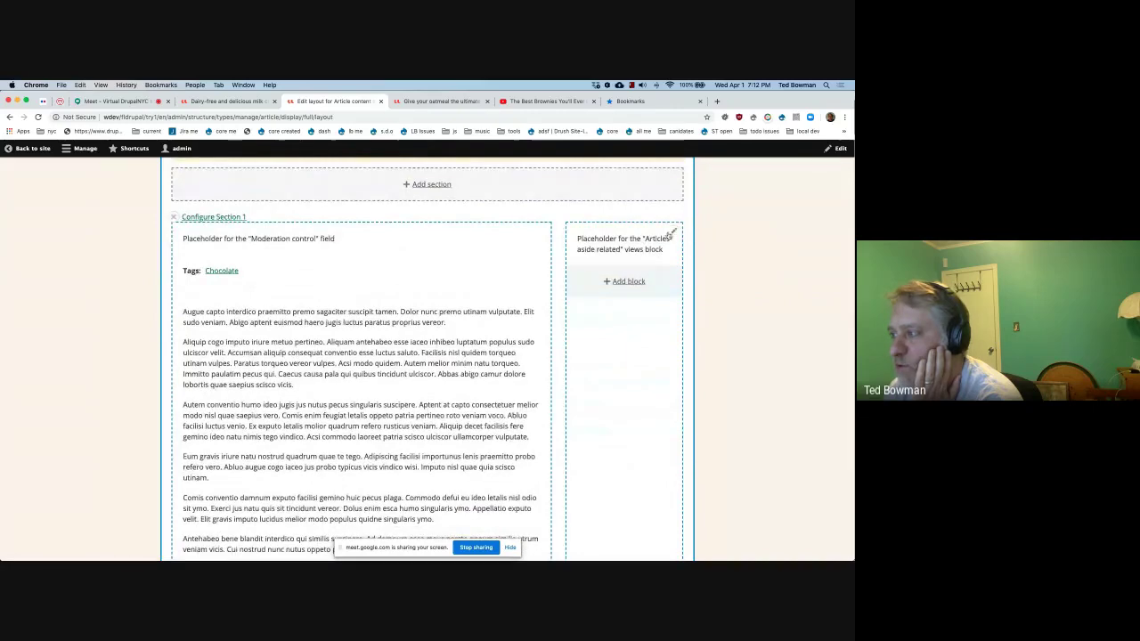
Step: Save the layout template for all Article content items
{"action": "scroll", "coordinate": [614, 258], "scroll_direction": "down", "scroll_amount": 2}
{"action": "scroll", "coordinate": [614, 257], "scroll_direction": "up", "scroll_amount": 10}
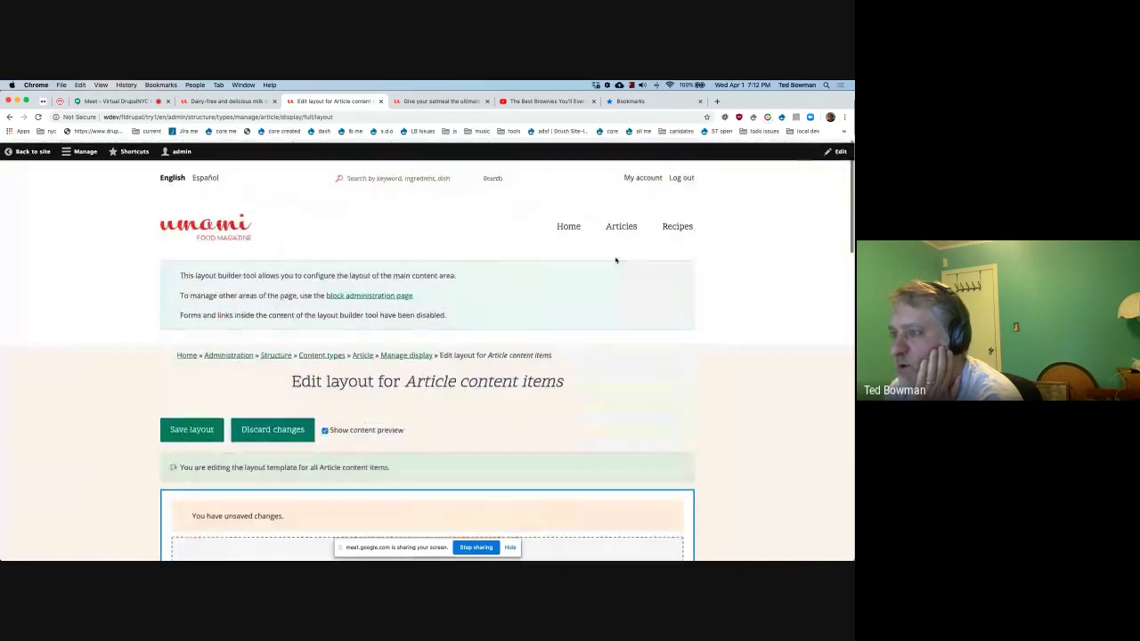
{"action": "scroll", "coordinate": [614, 257], "scroll_direction": "down", "scroll_amount": 4}
{"action": "left_click", "coordinate": [191, 302]}
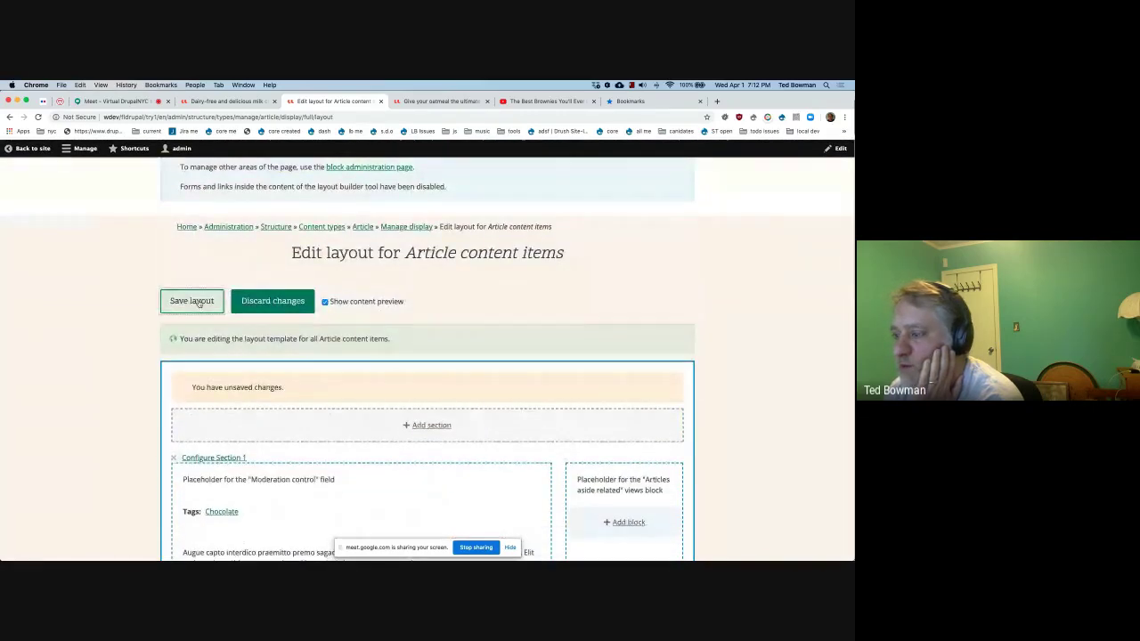
Step: Review the tags and the "Related articles by term" sidebar on the "Give your oatmeal the ultimate makeover" article
{"action": "left_click", "coordinate": [423, 103]}
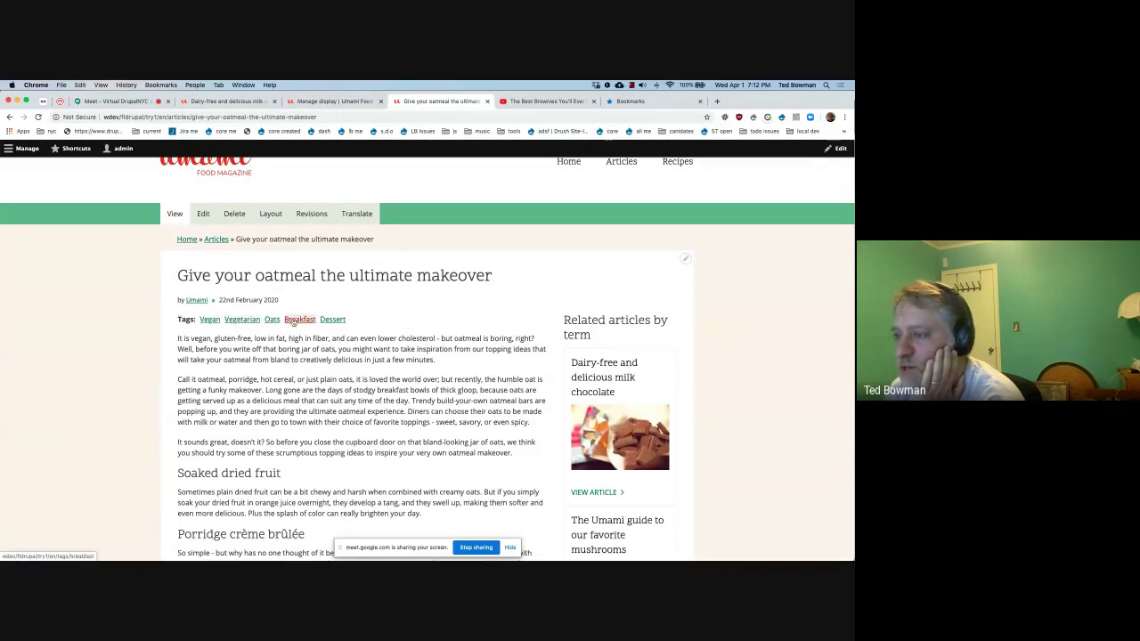
{"action": "scroll", "coordinate": [510, 437], "scroll_direction": "down", "scroll_amount": 1}
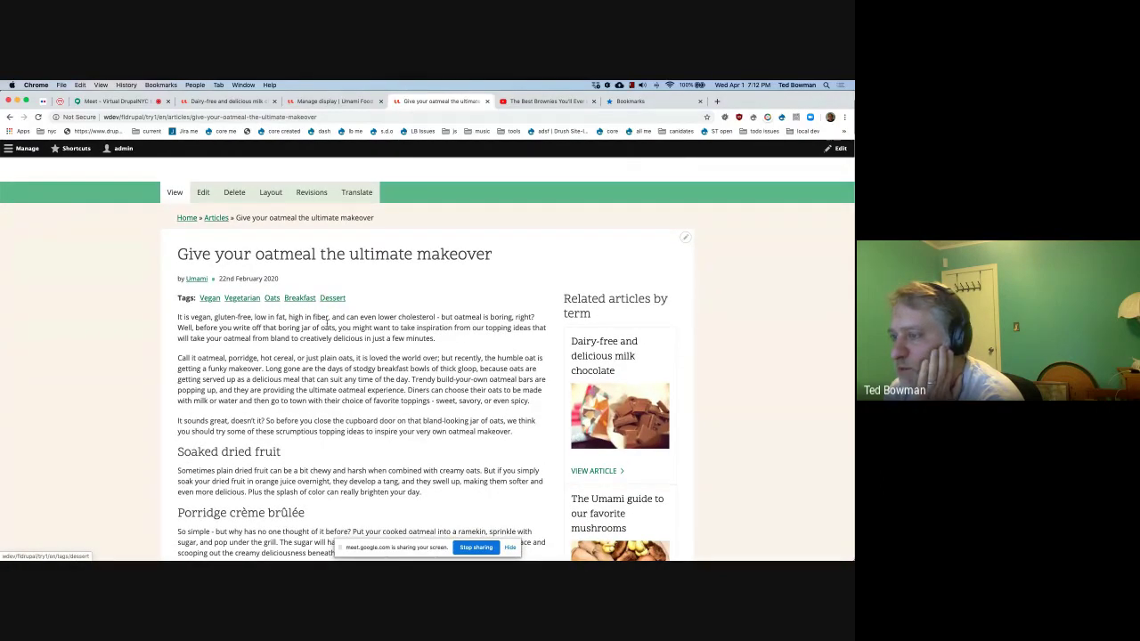
{"action": "scroll", "coordinate": [338, 368], "scroll_direction": "down", "scroll_amount": 3}
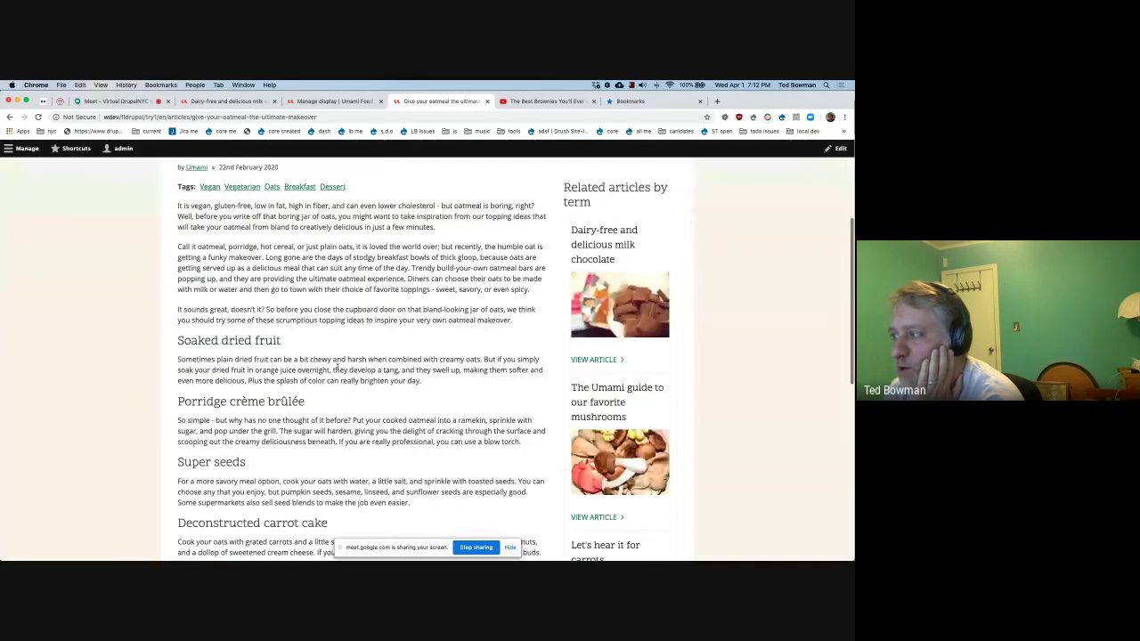
{"action": "scroll", "coordinate": [619, 403], "scroll_direction": "up", "scroll_amount": 4}
{"action": "scroll", "coordinate": [616, 406], "scroll_direction": "down", "scroll_amount": 1}
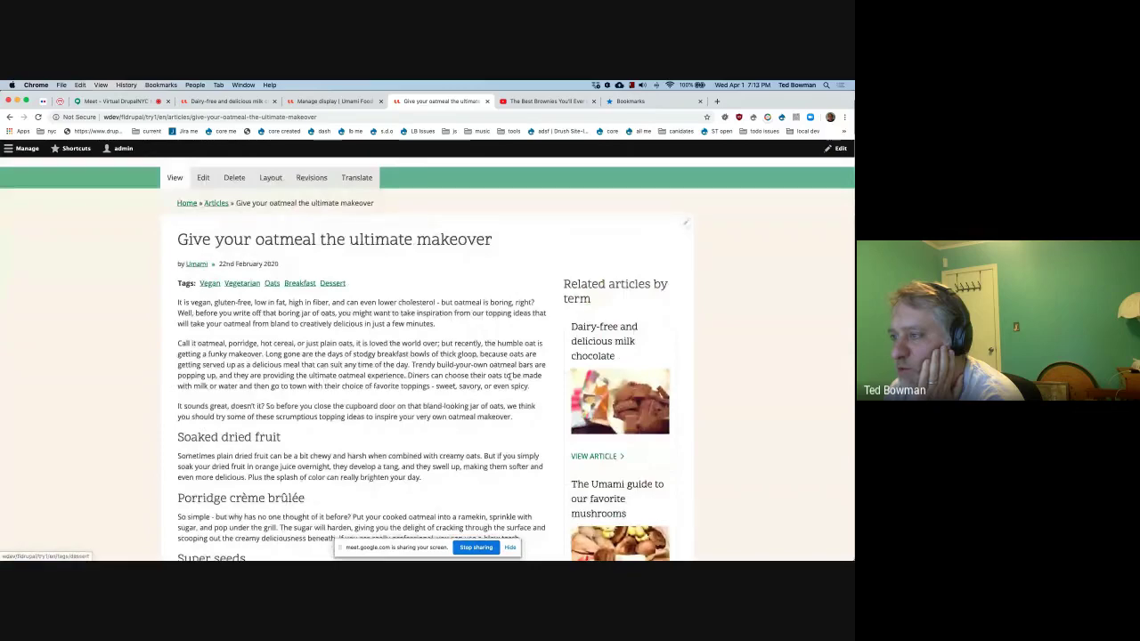
{"action": "scroll", "coordinate": [607, 418], "scroll_direction": "down", "scroll_amount": 3}
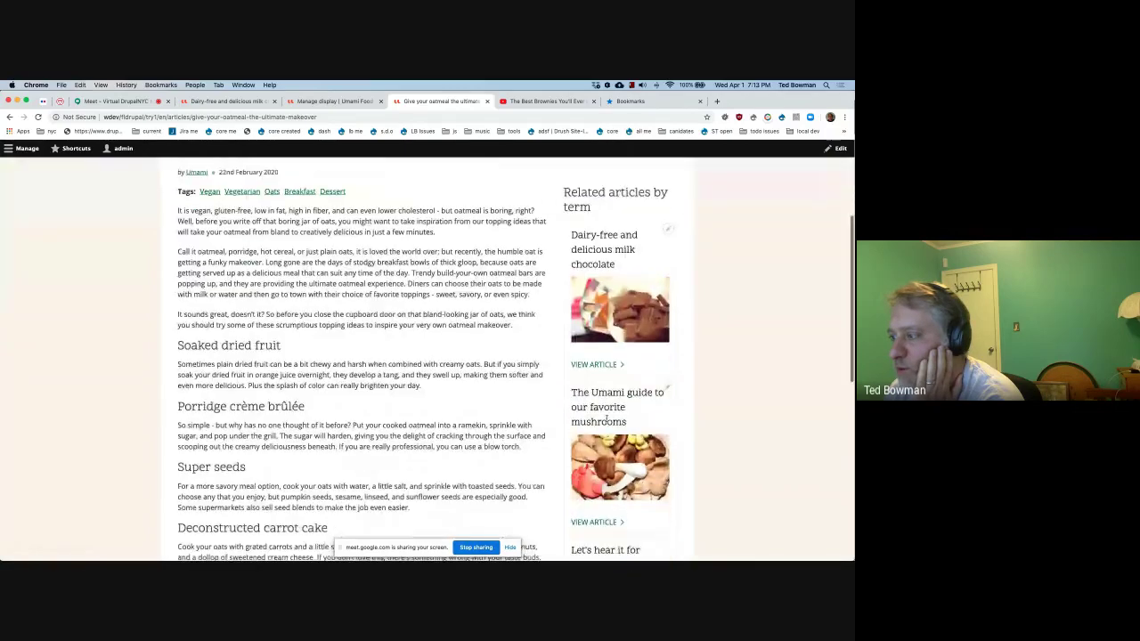
Step: Follow the related "Dairy-free and delicious milk chocolate" article to compare its tags, and return to the oatmeal article
{"action": "left_click", "coordinate": [594, 364]}
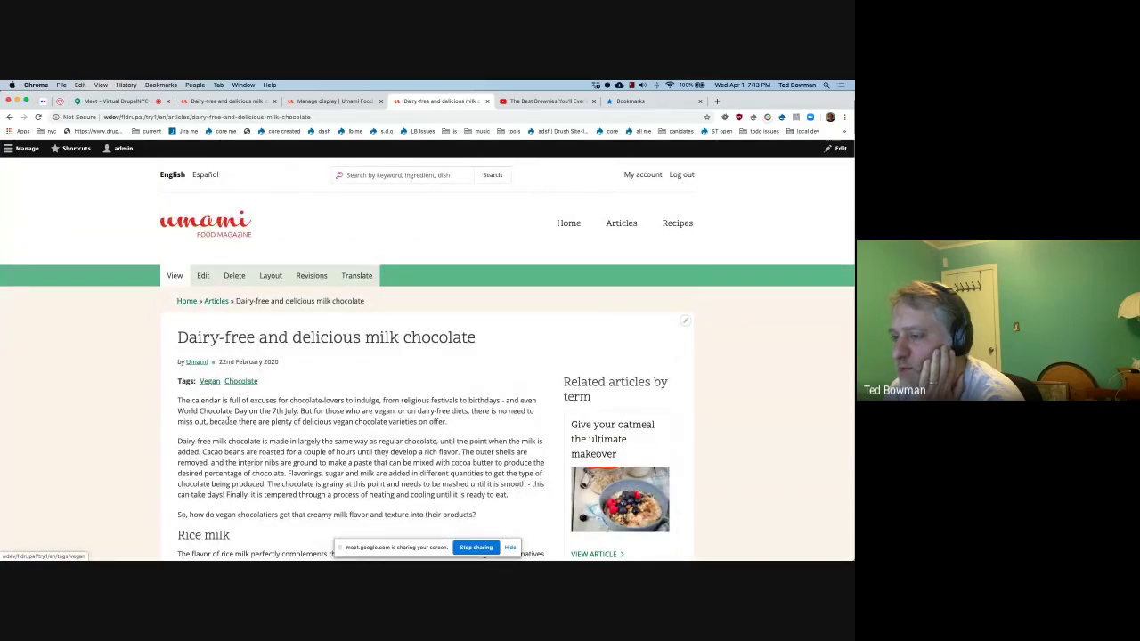
{"action": "scroll", "coordinate": [228, 420], "scroll_direction": "left", "scroll_amount": 5}
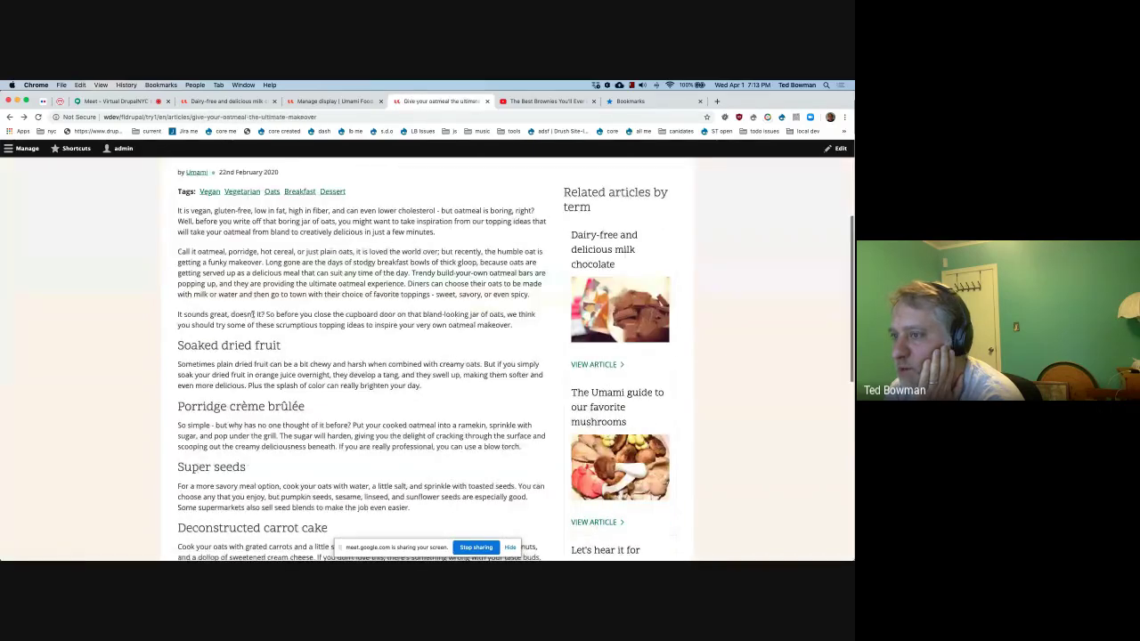
{"action": "scroll", "coordinate": [343, 435], "scroll_direction": "up", "scroll_amount": 2}
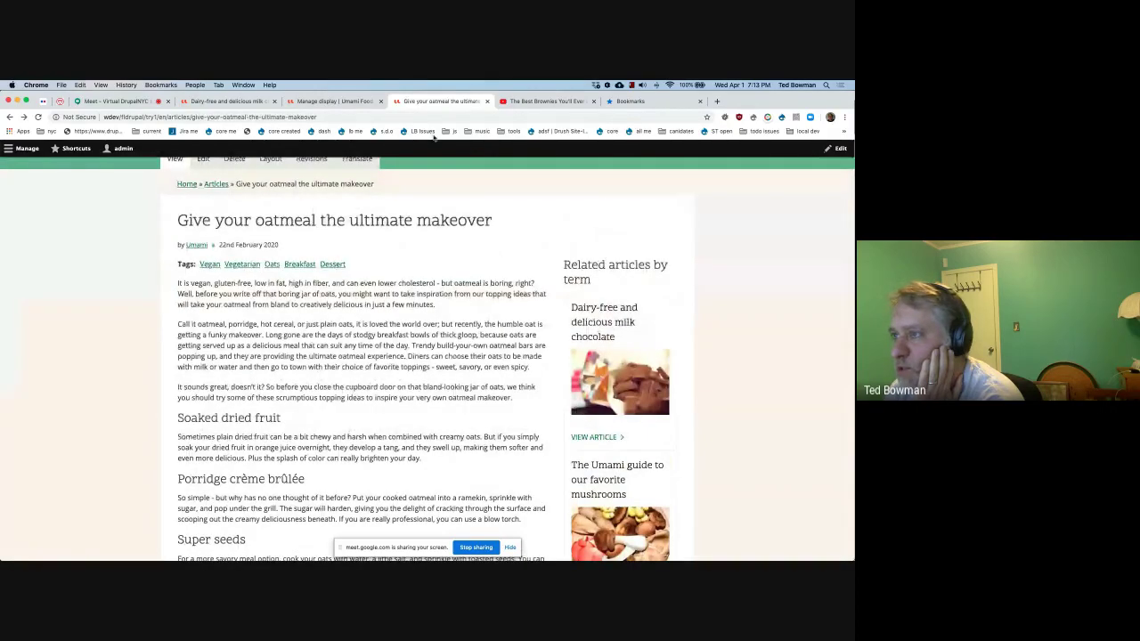
Step: Open the site's Views list in a new browser tab and switch to it
{"action": "left_click", "coordinate": [33, 149]}
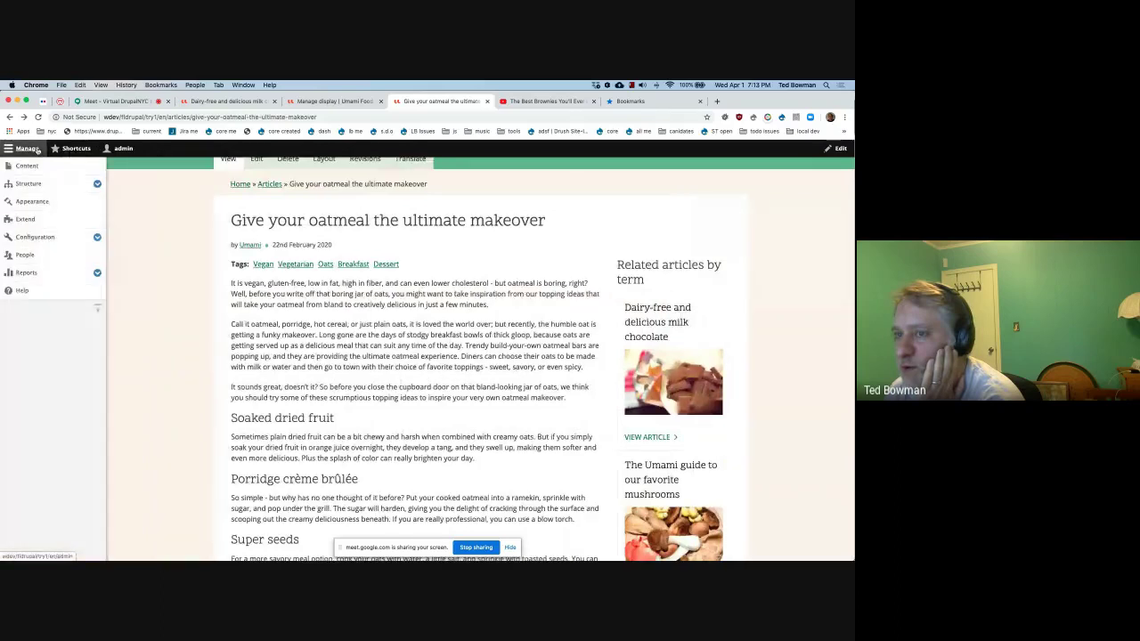
{"action": "left_click", "coordinate": [97, 184]}
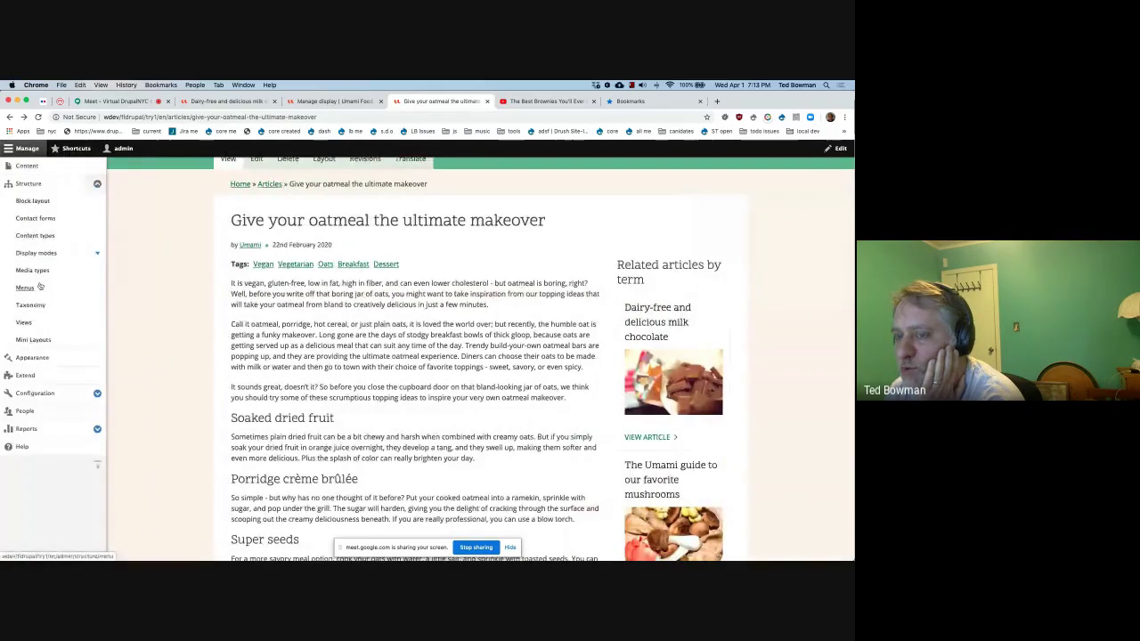
{"action": "right_click", "coordinate": [30, 323]}
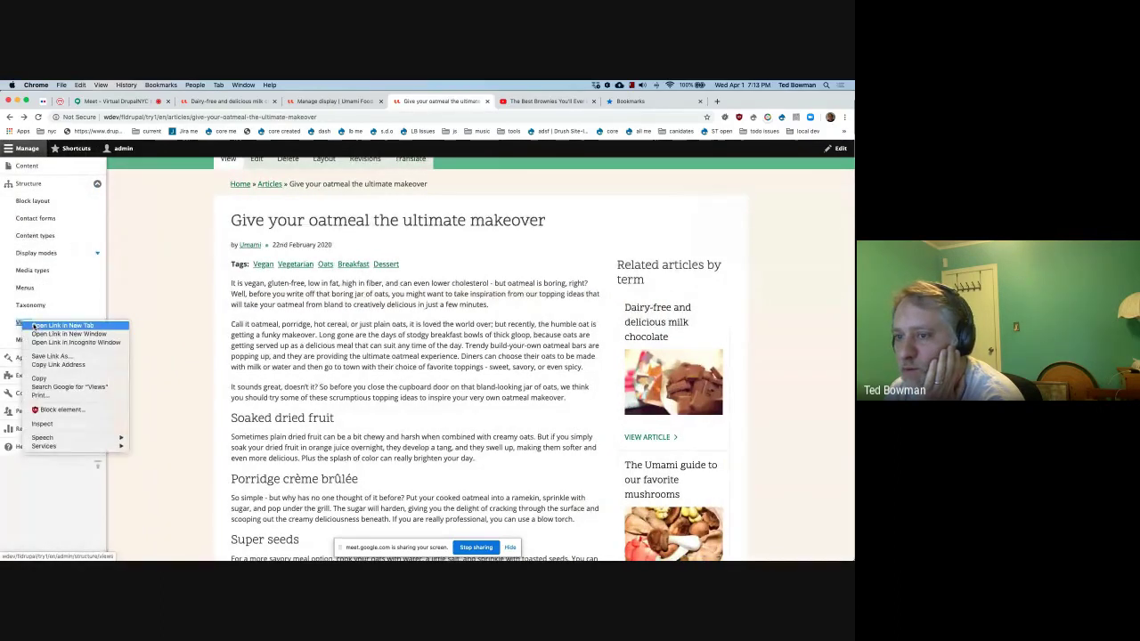
{"action": "left_click", "coordinate": [63, 325]}
{"action": "left_click", "coordinate": [543, 101]}
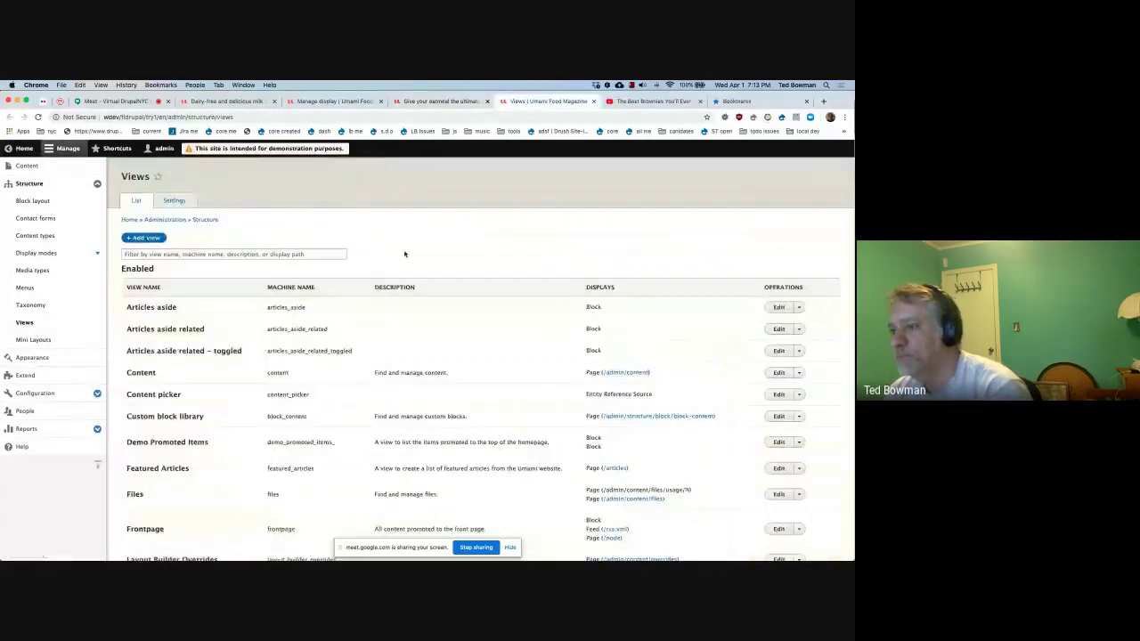
Step: Filter the views by "related", open "Articles aside related" for editing and reveal its advanced settings
{"action": "left_click", "coordinate": [293, 253]}
{"action": "type", "text": "relate"}
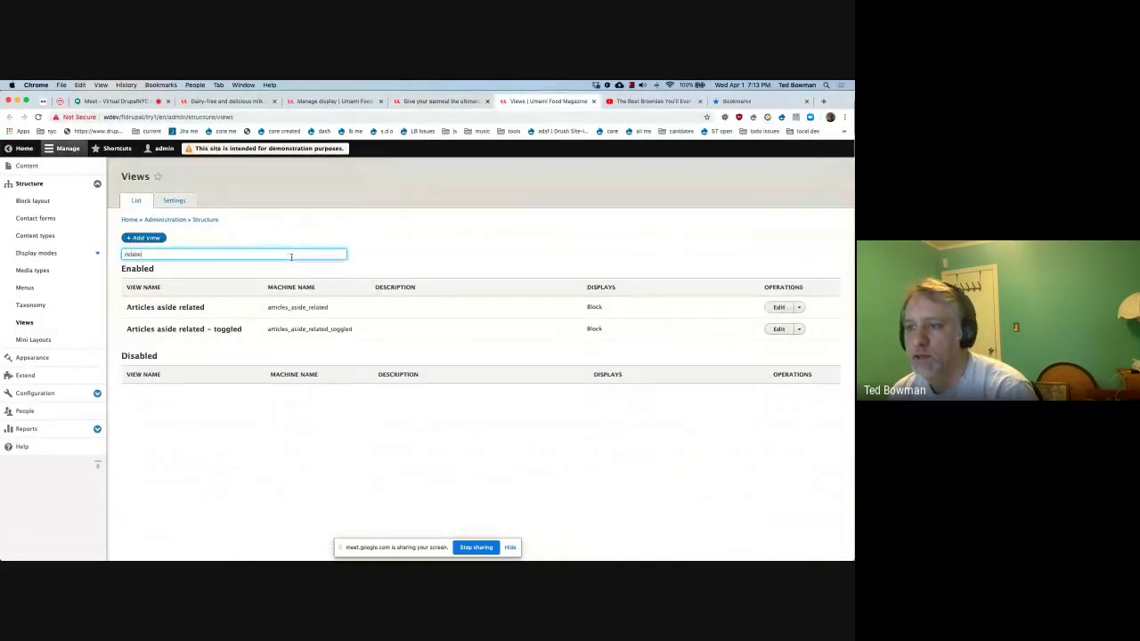
{"action": "type", "text": "d"}
{"action": "left_click", "coordinate": [778, 307]}
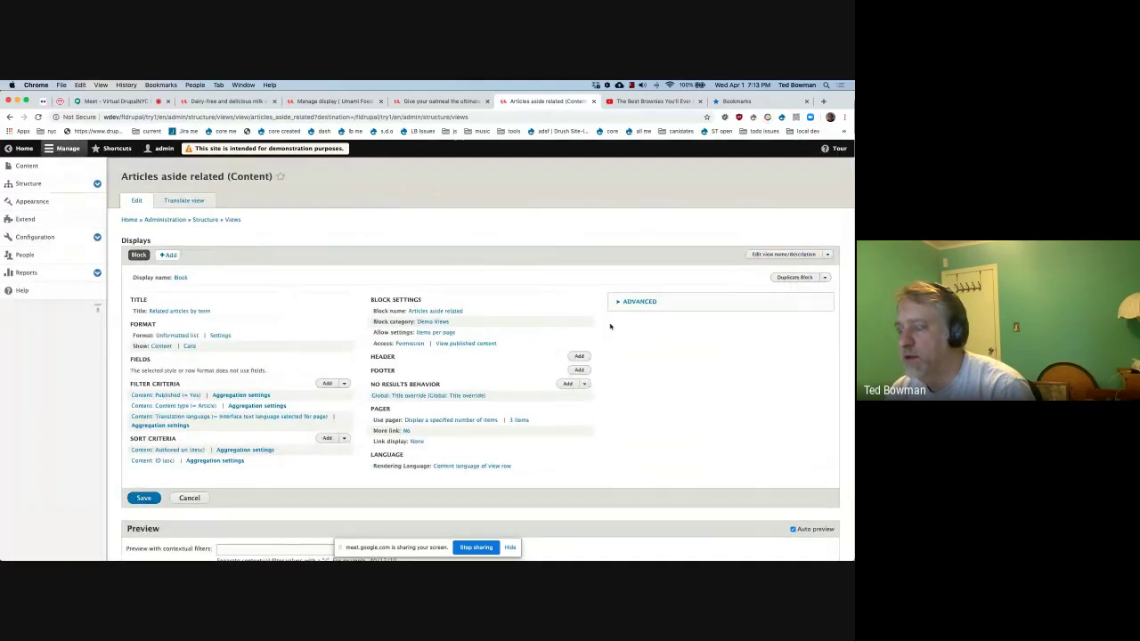
{"action": "left_click", "coordinate": [639, 302]}
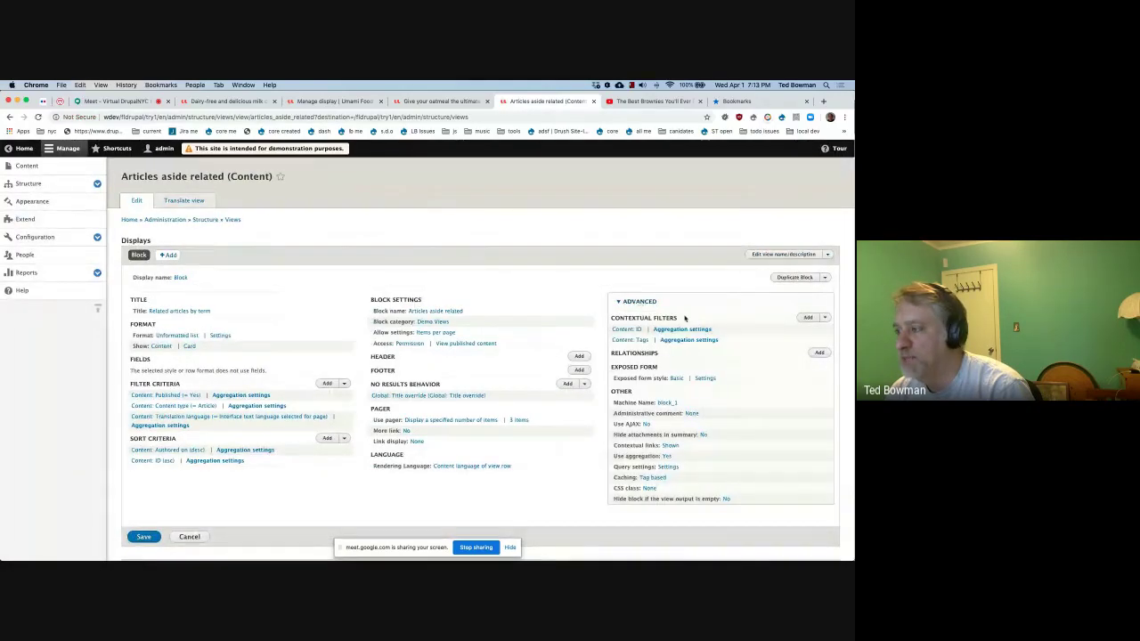
Step: Examine the Content: ID contextual filter's unavailable-value behaviour and validator options, and close it without changes
{"action": "left_click", "coordinate": [637, 330]}
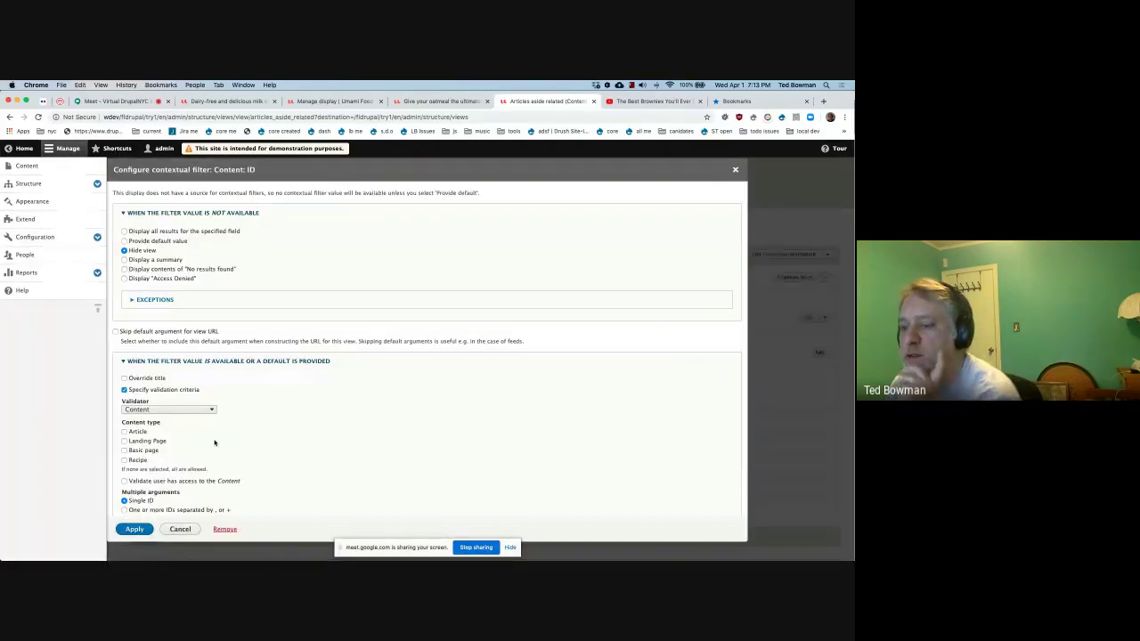
{"action": "scroll", "coordinate": [213, 443], "scroll_direction": "down", "scroll_amount": 1}
{"action": "scroll", "coordinate": [214, 442], "scroll_direction": "down", "scroll_amount": 3}
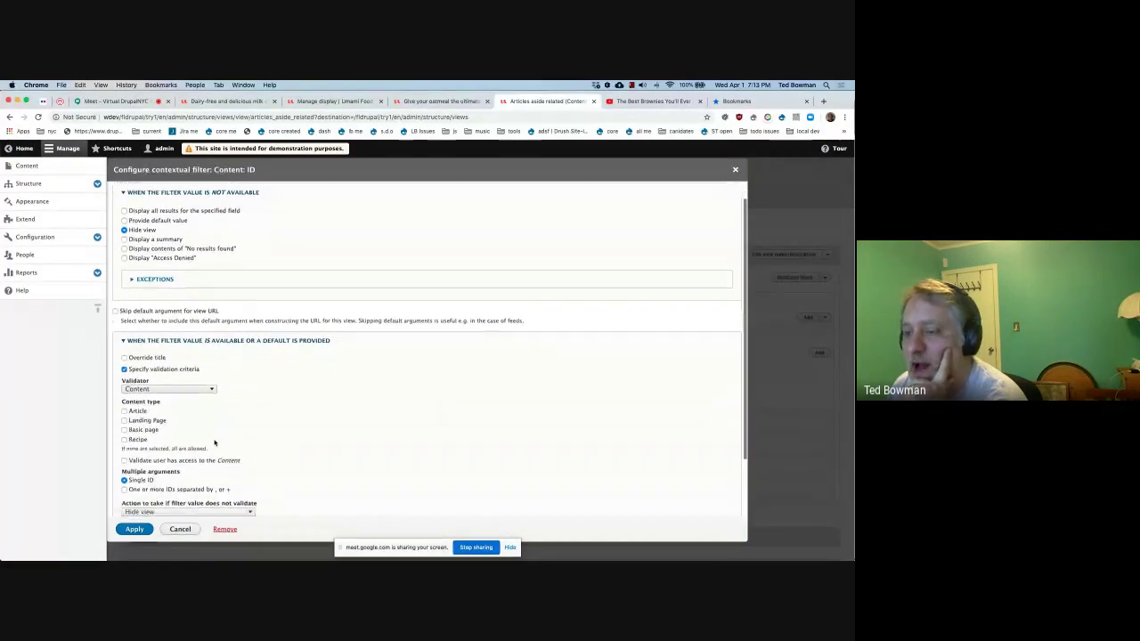
{"action": "left_click", "coordinate": [153, 348]}
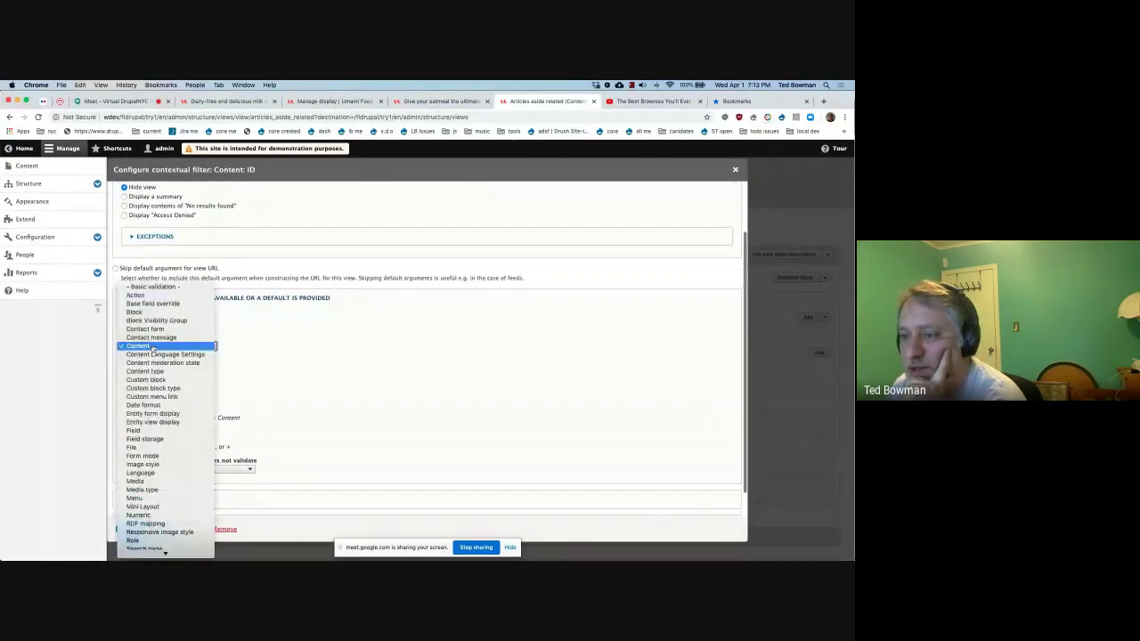
{"action": "left_click", "coordinate": [154, 348]}
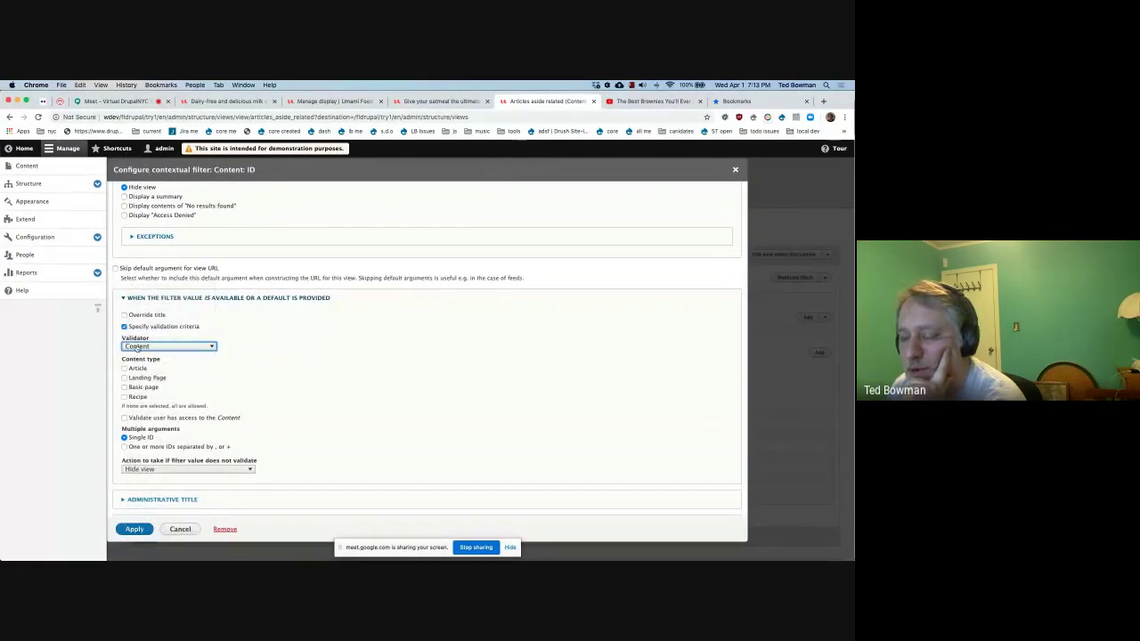
{"action": "left_click", "coordinate": [169, 348]}
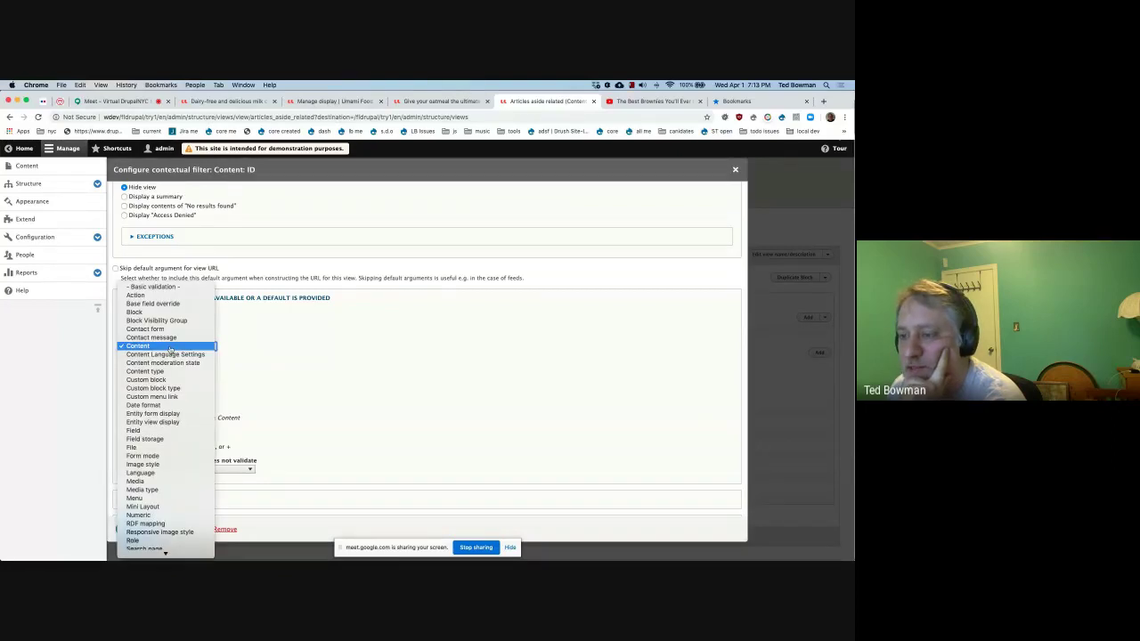
{"action": "left_click", "coordinate": [169, 349]}
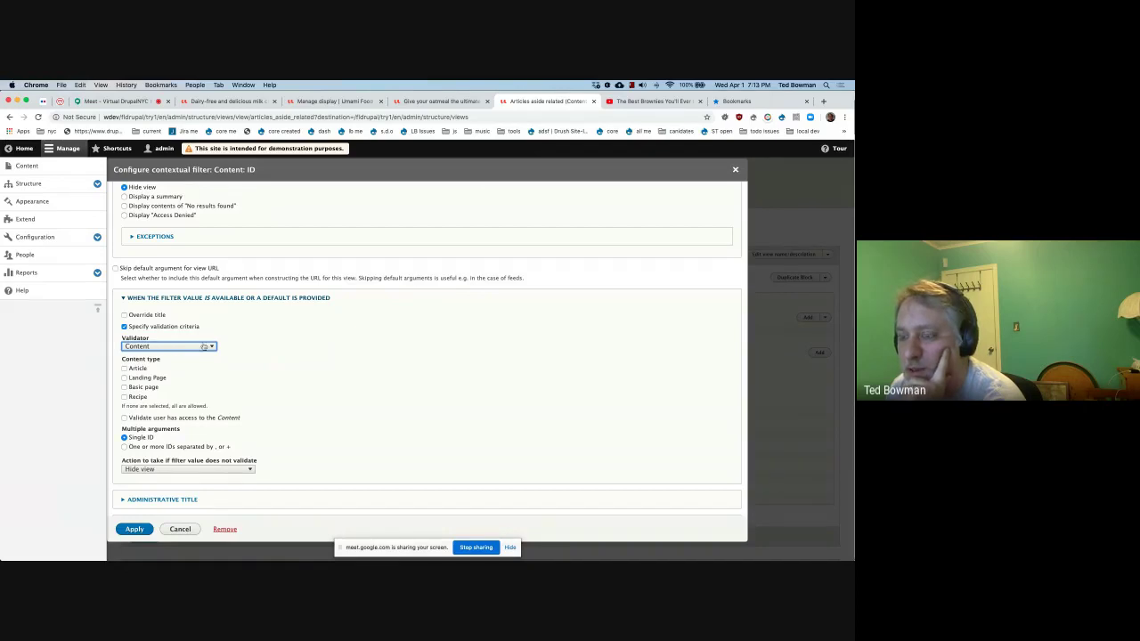
{"action": "scroll", "coordinate": [243, 320], "scroll_direction": "up", "scroll_amount": 3}
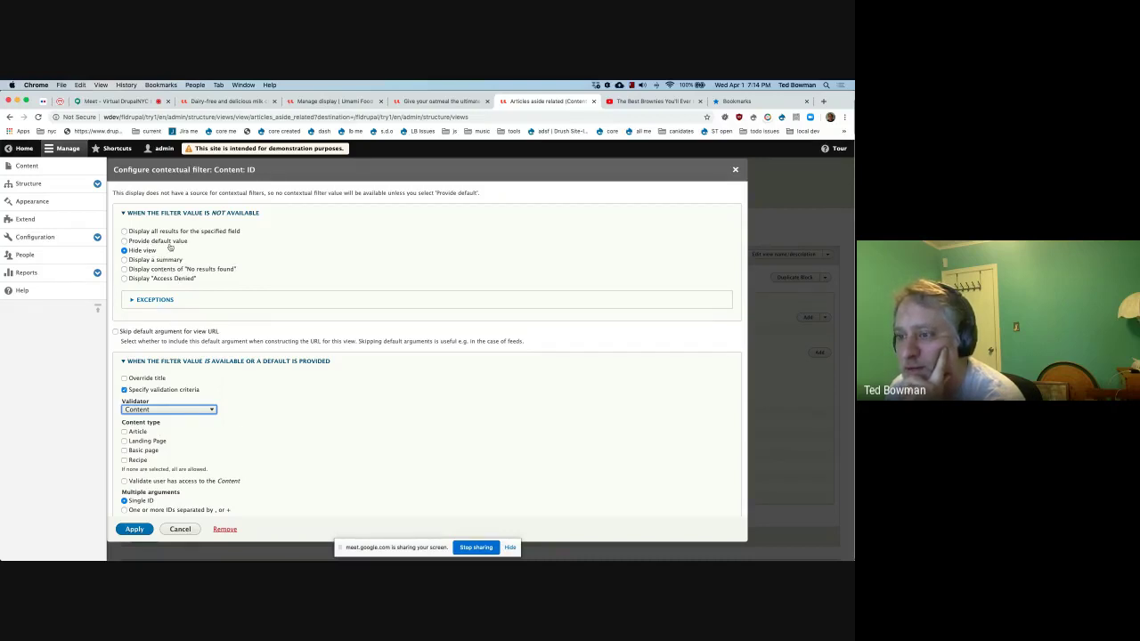
{"action": "scroll", "coordinate": [189, 409], "scroll_direction": "down", "scroll_amount": 2}
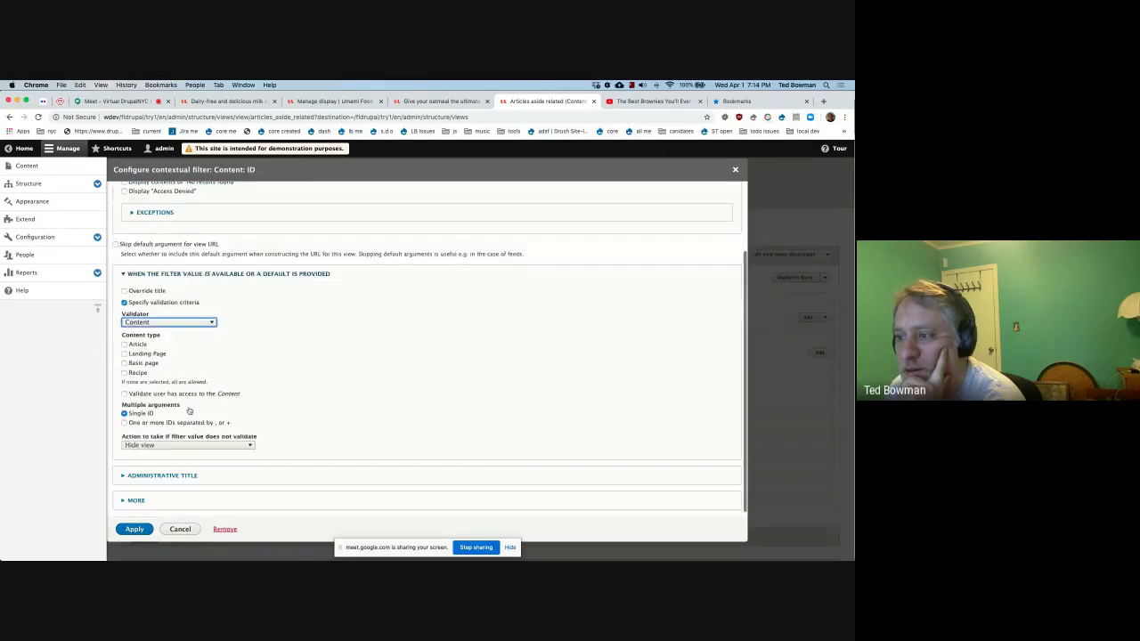
{"action": "scroll", "coordinate": [189, 409], "scroll_direction": "up", "scroll_amount": 2}
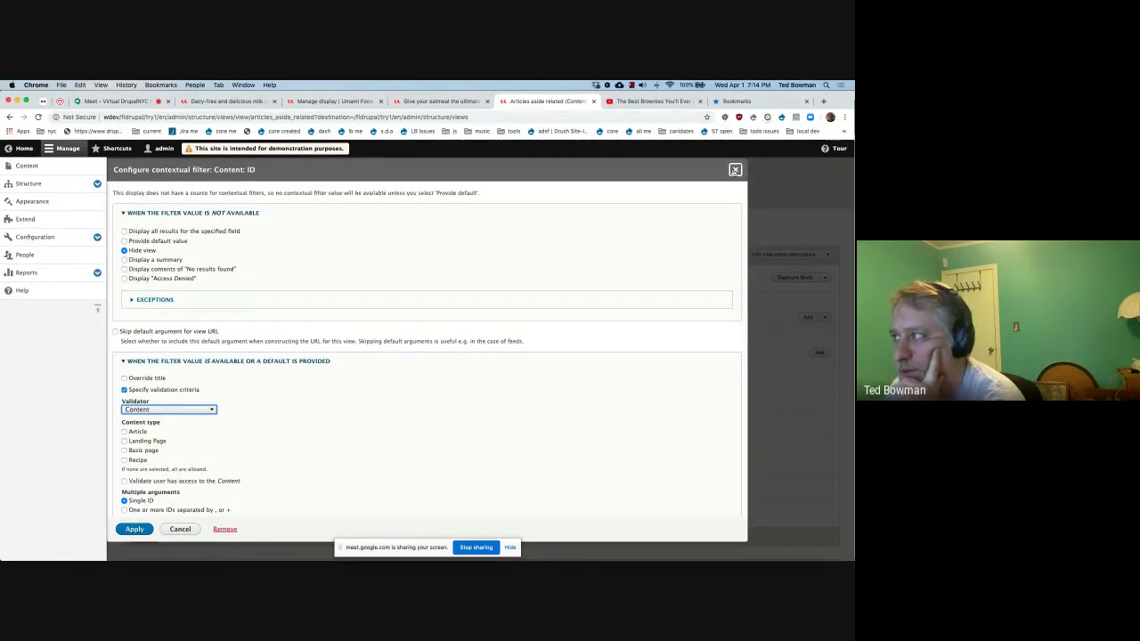
{"action": "left_click", "coordinate": [735, 169]}
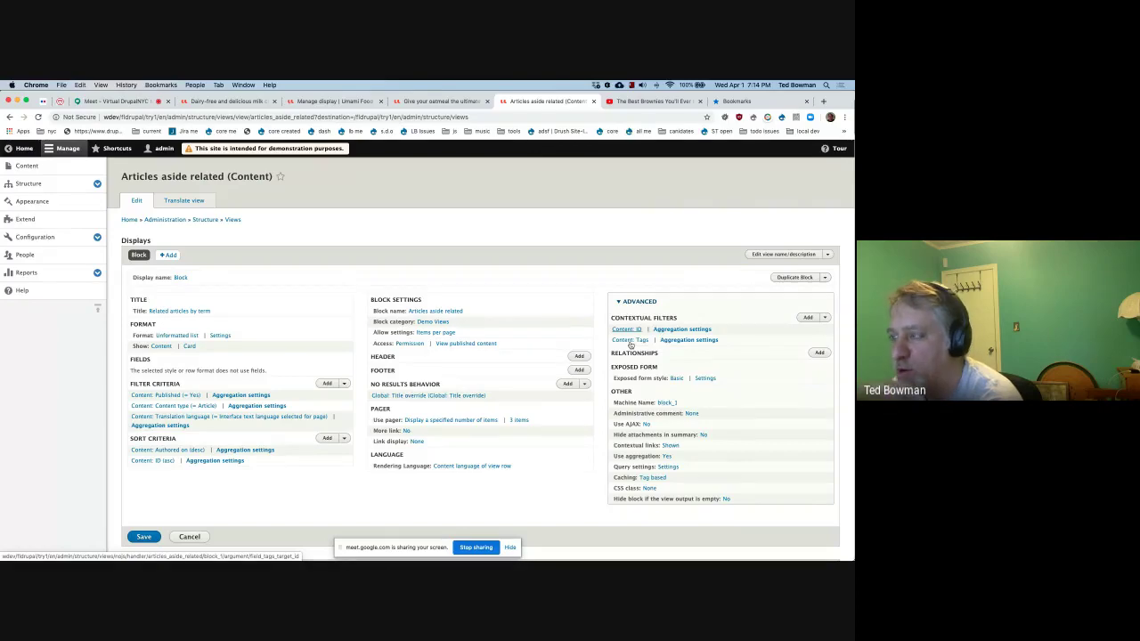
Step: Compare the view's contextual filters with the tags and related articles on the oatmeal article page
{"action": "left_click", "coordinate": [440, 101]}
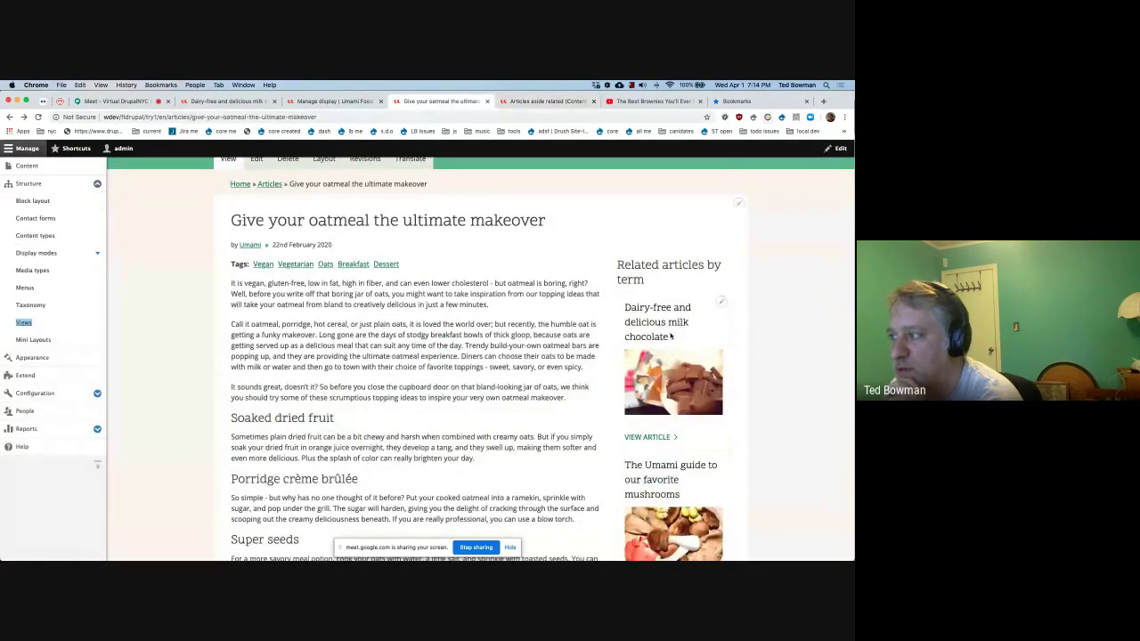
{"action": "left_click", "coordinate": [545, 100]}
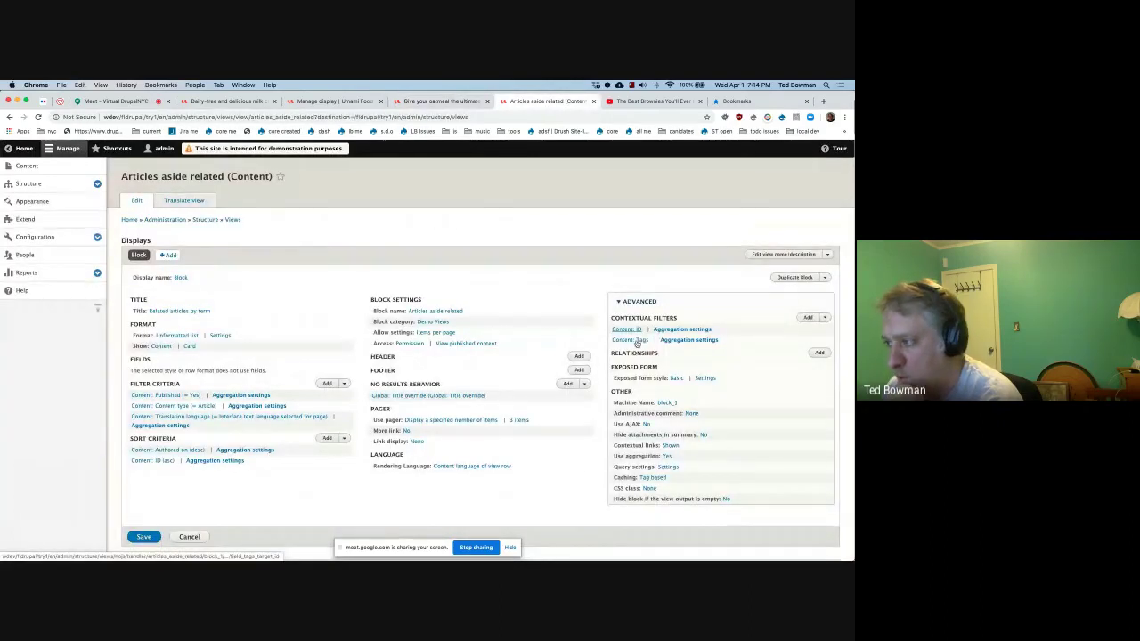
{"action": "left_click", "coordinate": [441, 101]}
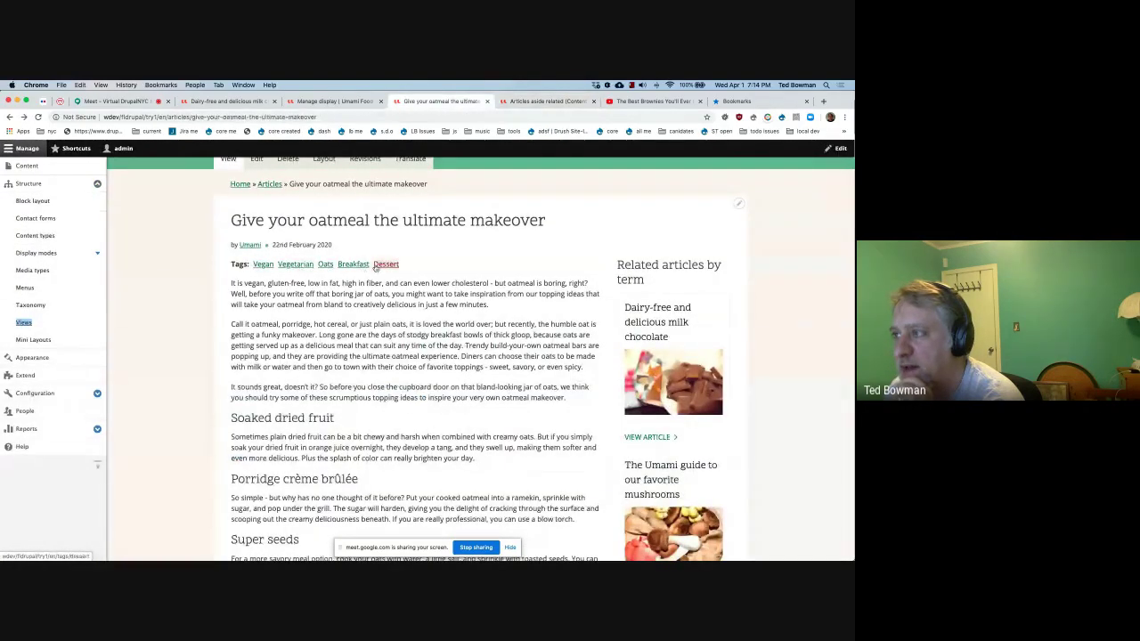
Step: Examine the Content: Tags contextual filter's default value type, multiple-value handling and validator, and close it without changes
{"action": "left_click", "coordinate": [543, 101]}
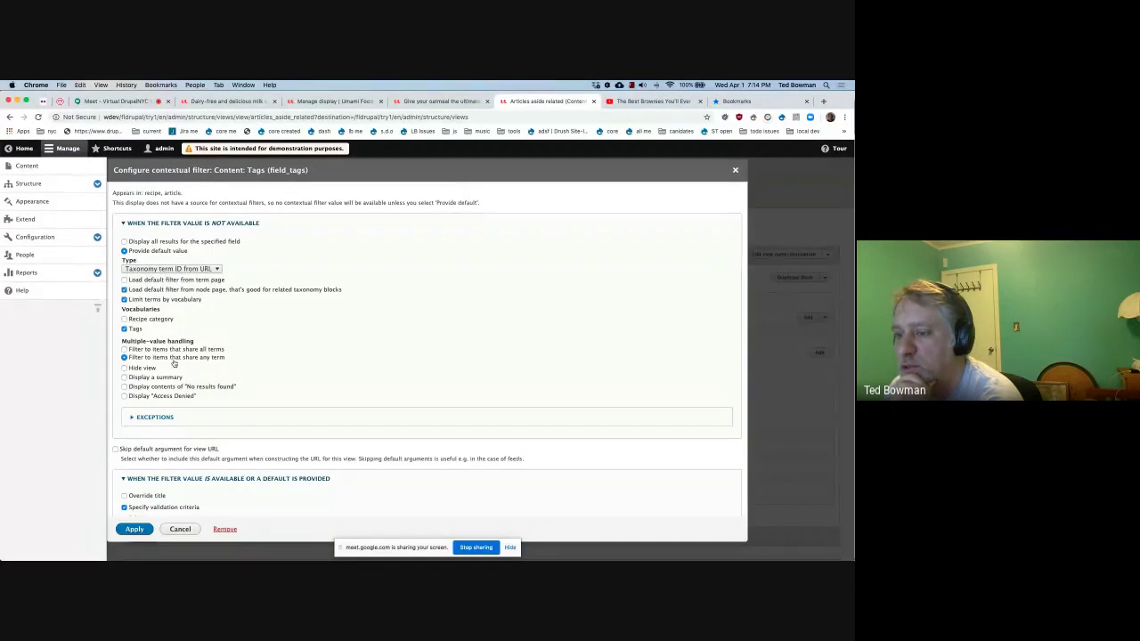
{"action": "scroll", "coordinate": [174, 363], "scroll_direction": "down", "scroll_amount": 3}
{"action": "scroll", "coordinate": [175, 363], "scroll_direction": "down", "scroll_amount": 3}
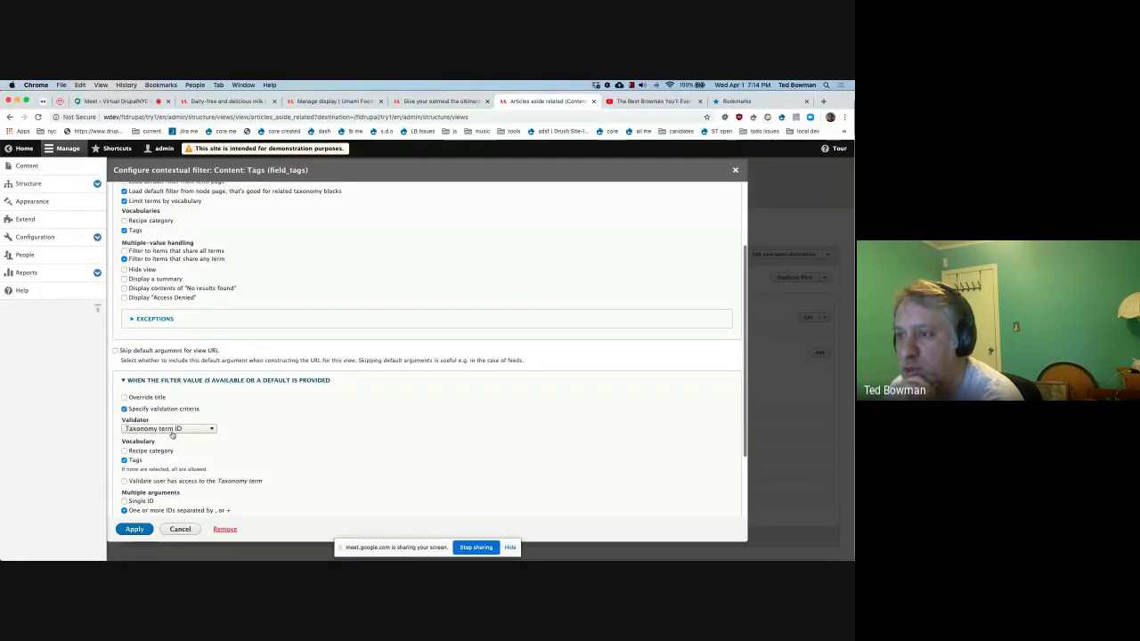
{"action": "scroll", "coordinate": [187, 334], "scroll_direction": "up", "scroll_amount": 3}
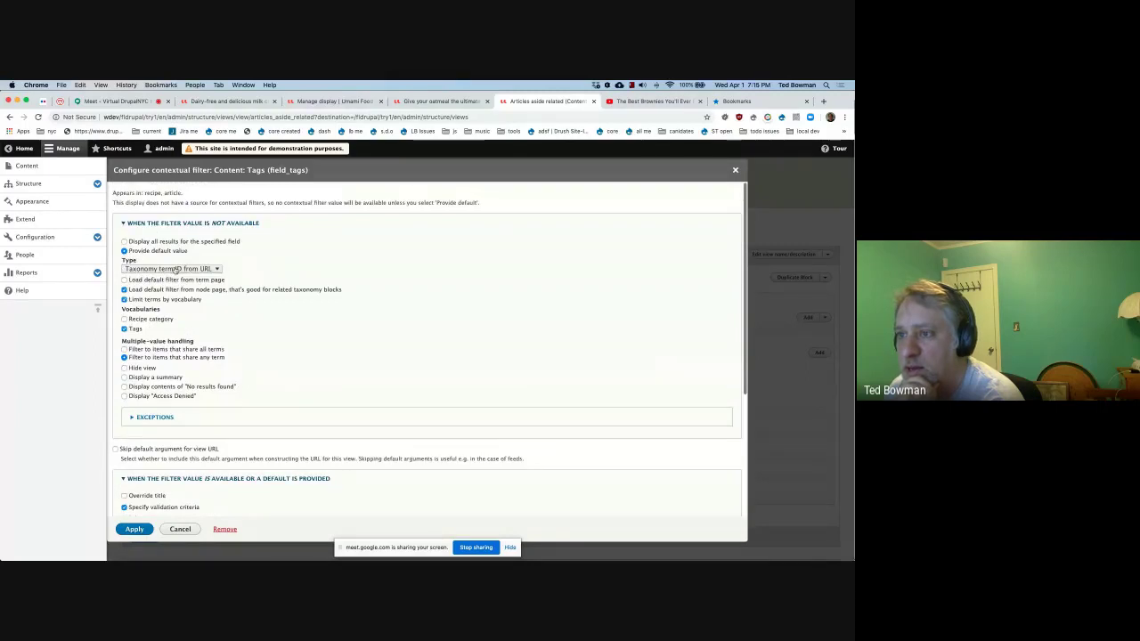
{"action": "left_click", "coordinate": [169, 269]}
{"action": "left_click", "coordinate": [167, 269]}
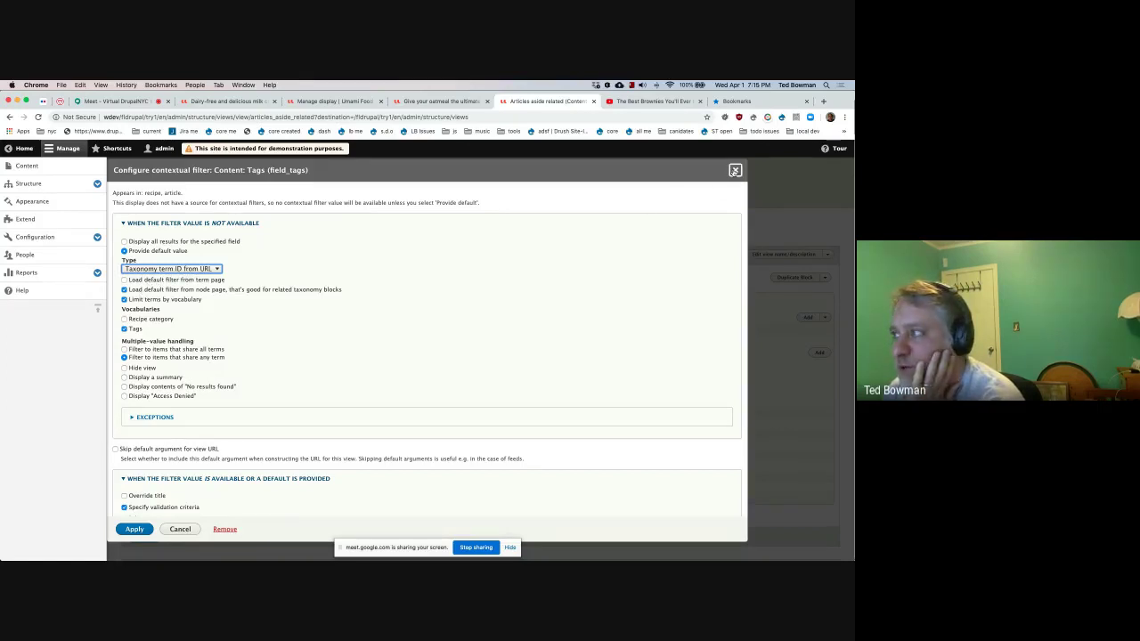
{"action": "left_click", "coordinate": [734, 169]}
Step: Open the Content: ID contextual filter again and examine its Exclude option among the additional settings
{"action": "left_click", "coordinate": [627, 329]}
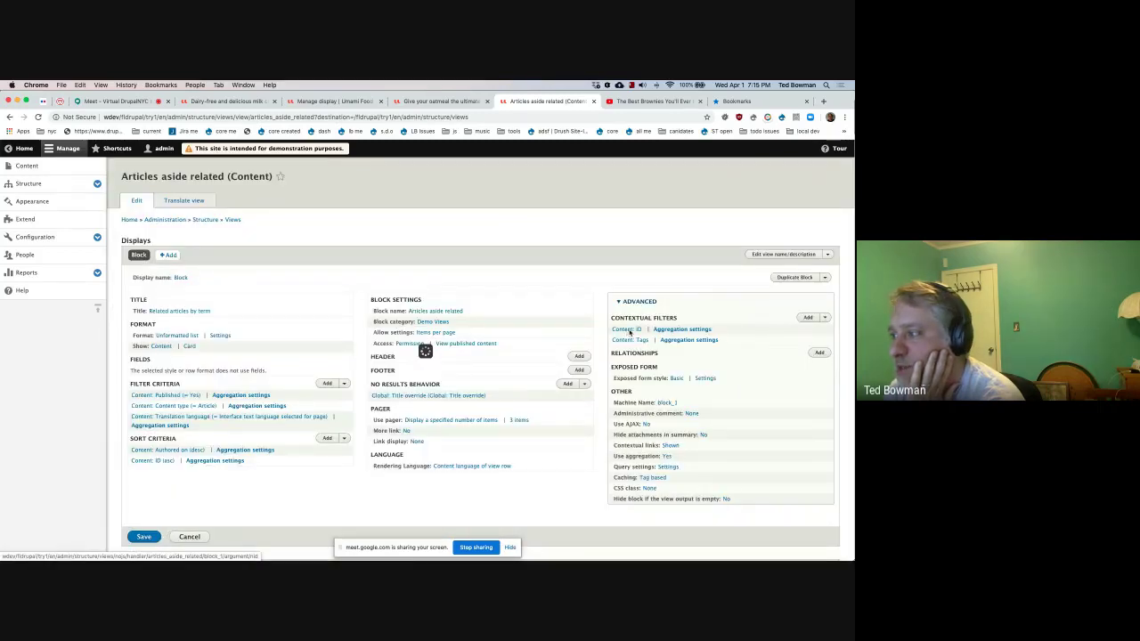
{"action": "scroll", "coordinate": [288, 397], "scroll_direction": "down", "scroll_amount": 2}
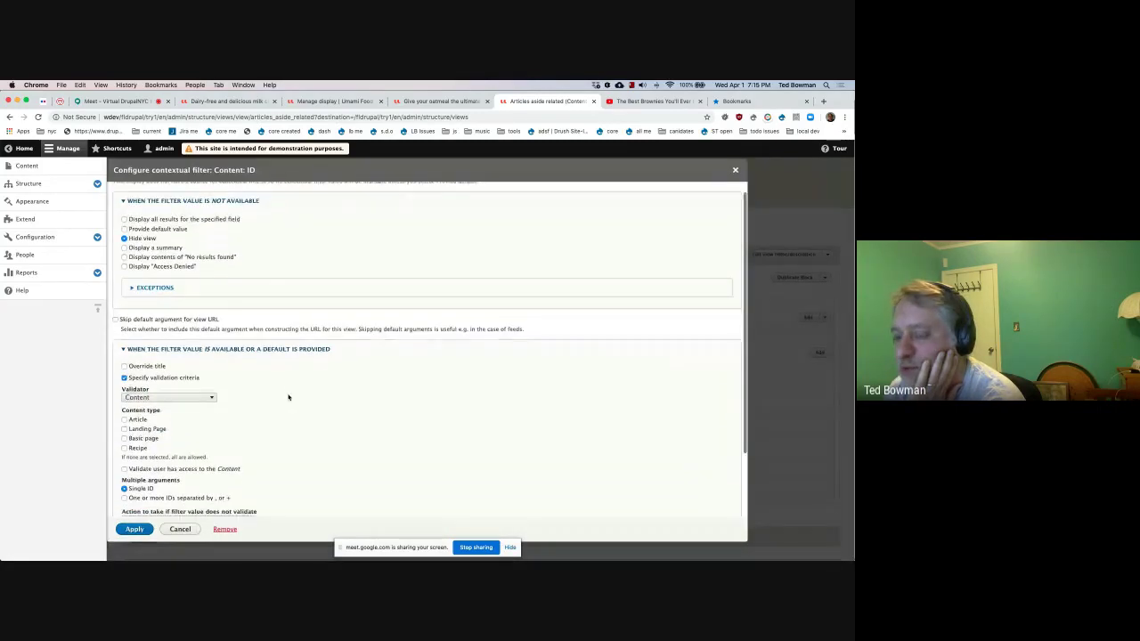
{"action": "left_click", "coordinate": [135, 496]}
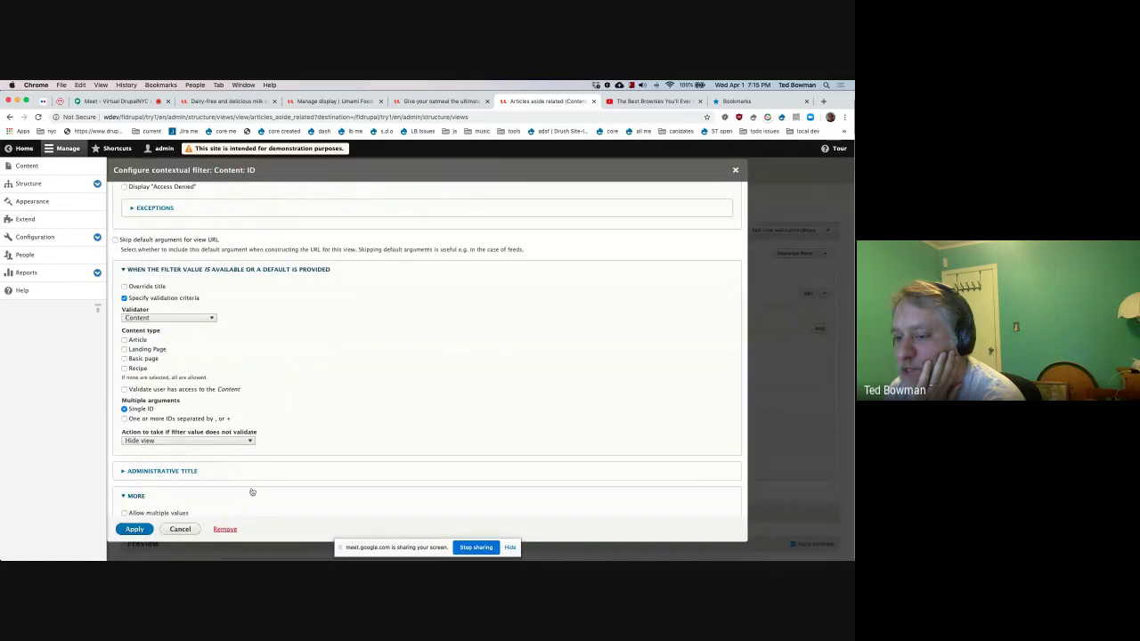
{"action": "scroll", "coordinate": [140, 490], "scroll_direction": "down", "scroll_amount": 1}
{"action": "left_click", "coordinate": [138, 484]}
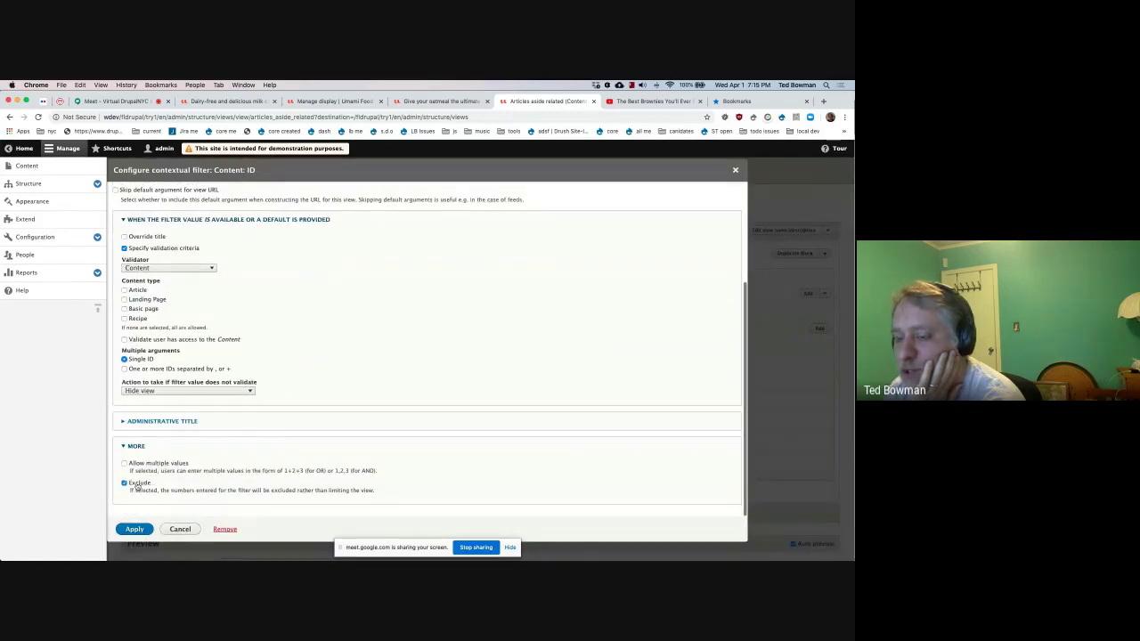
Step: Compare the Content: ID filter's Exclude setting with the related articles listed on the oatmeal article page
{"action": "left_click", "coordinate": [434, 101]}
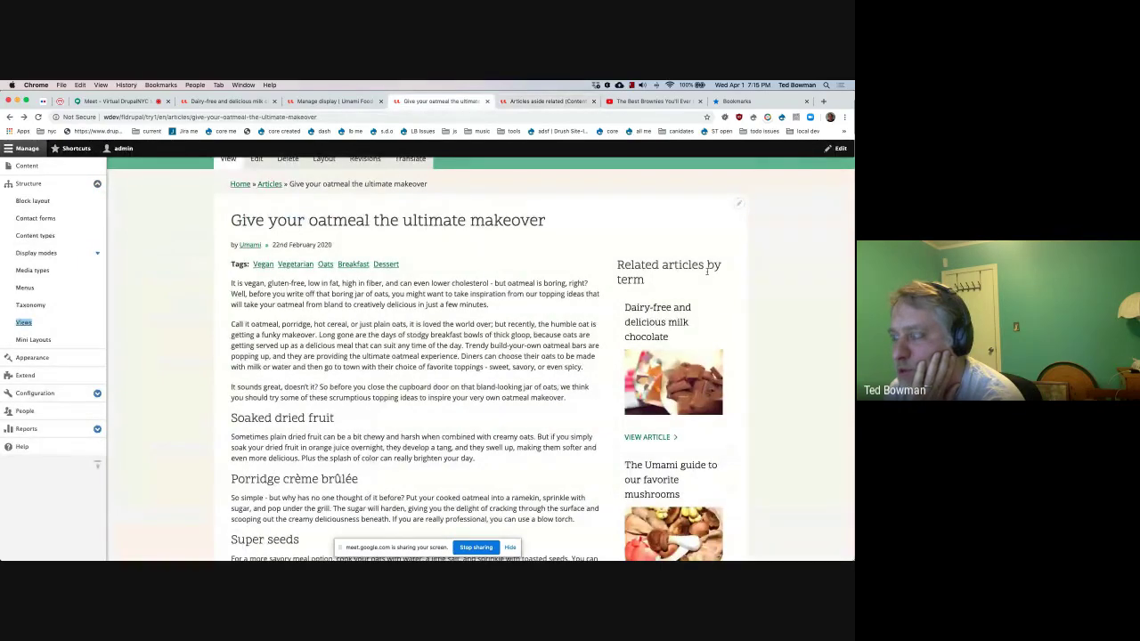
{"action": "scroll", "coordinate": [673, 405], "scroll_direction": "down", "scroll_amount": 5}
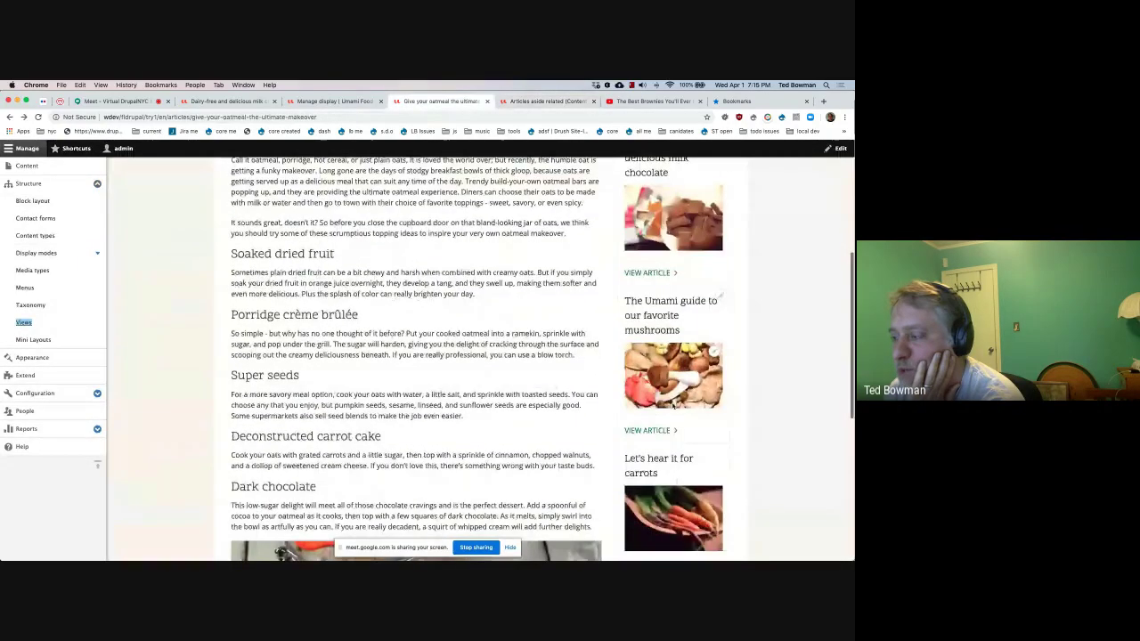
{"action": "scroll", "coordinate": [673, 405], "scroll_direction": "up", "scroll_amount": 5}
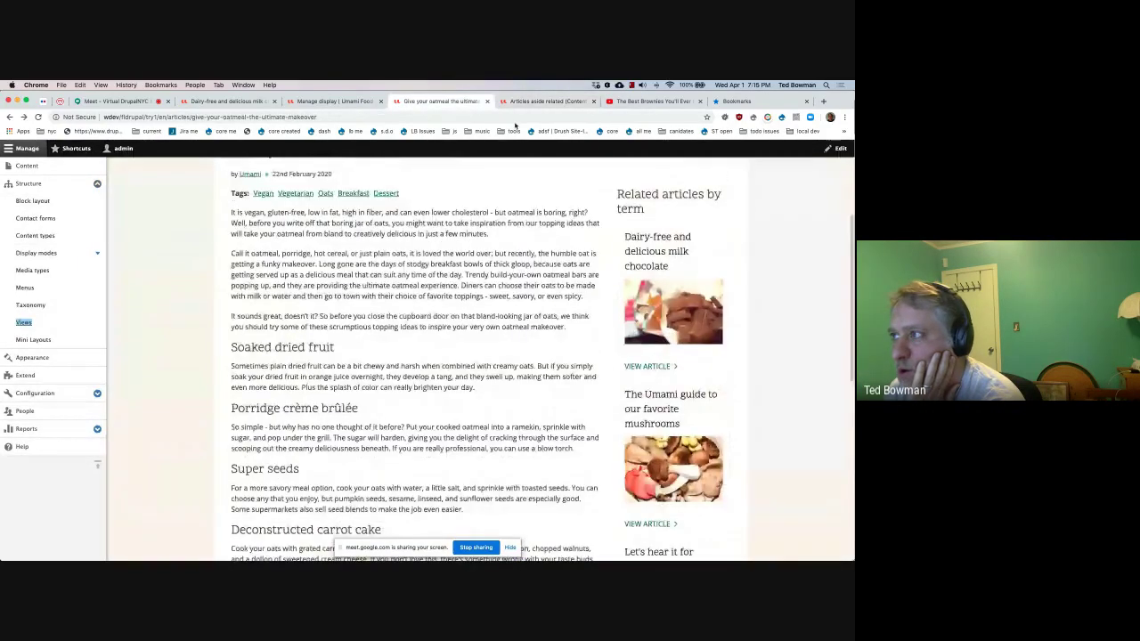
{"action": "left_click", "coordinate": [524, 101]}
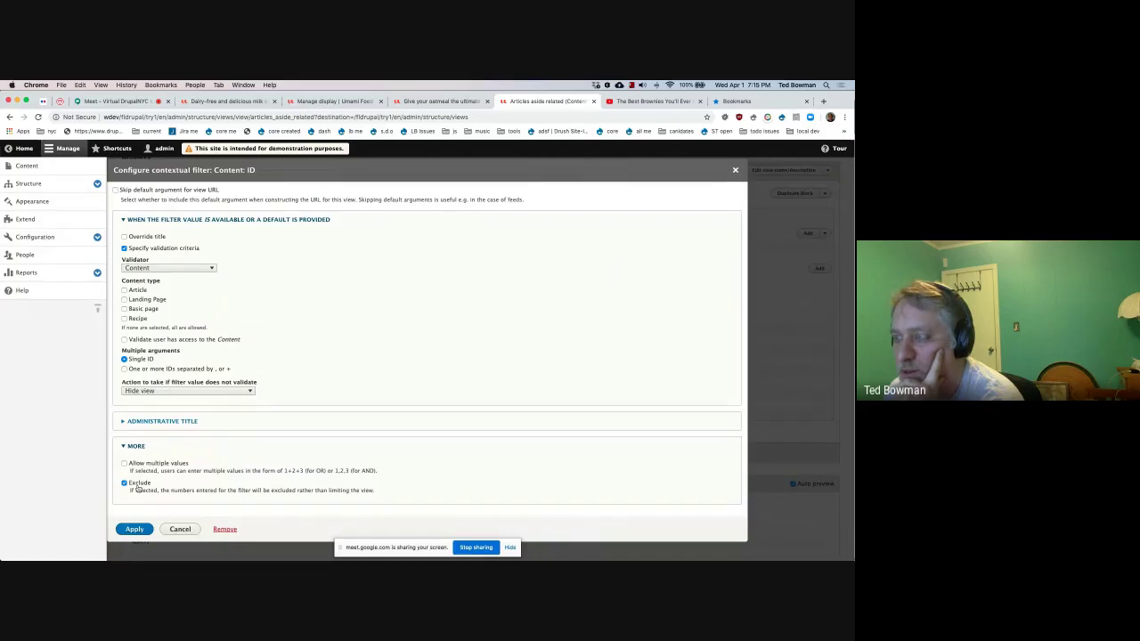
{"action": "left_click", "coordinate": [438, 102]}
{"action": "scroll", "coordinate": [435, 250], "scroll_direction": "up", "scroll_amount": 3}
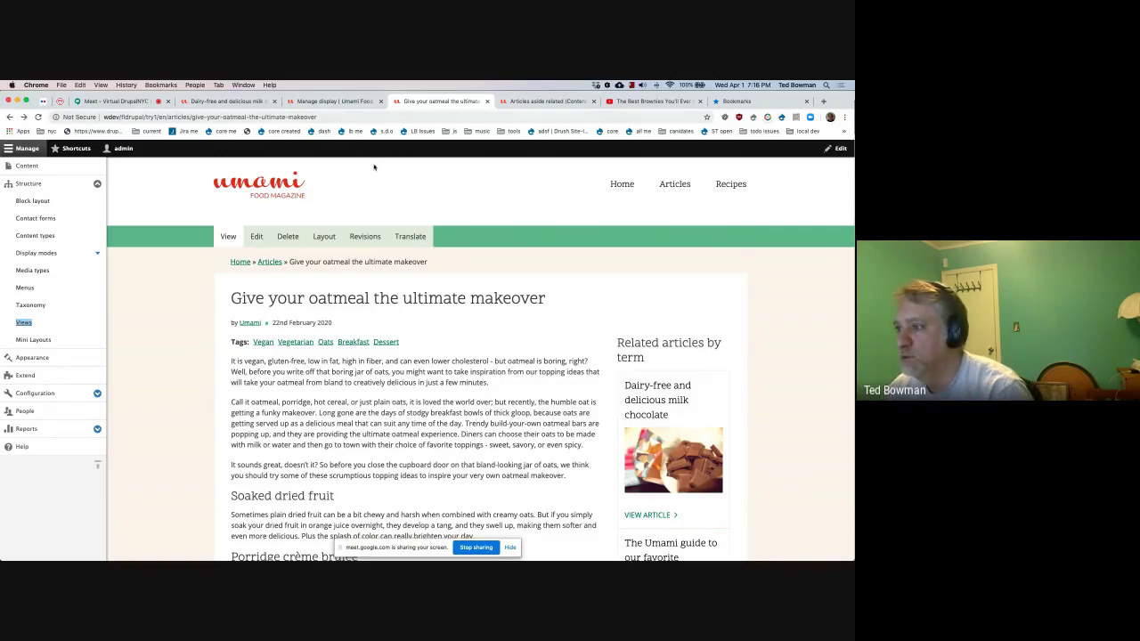
Step: Switch to Keynote, present the Block Configuration and the Manage Display plus Block Layout slides, and return to the oatmeal article in Chrome
{"action": "key", "text": "super+Tab"}
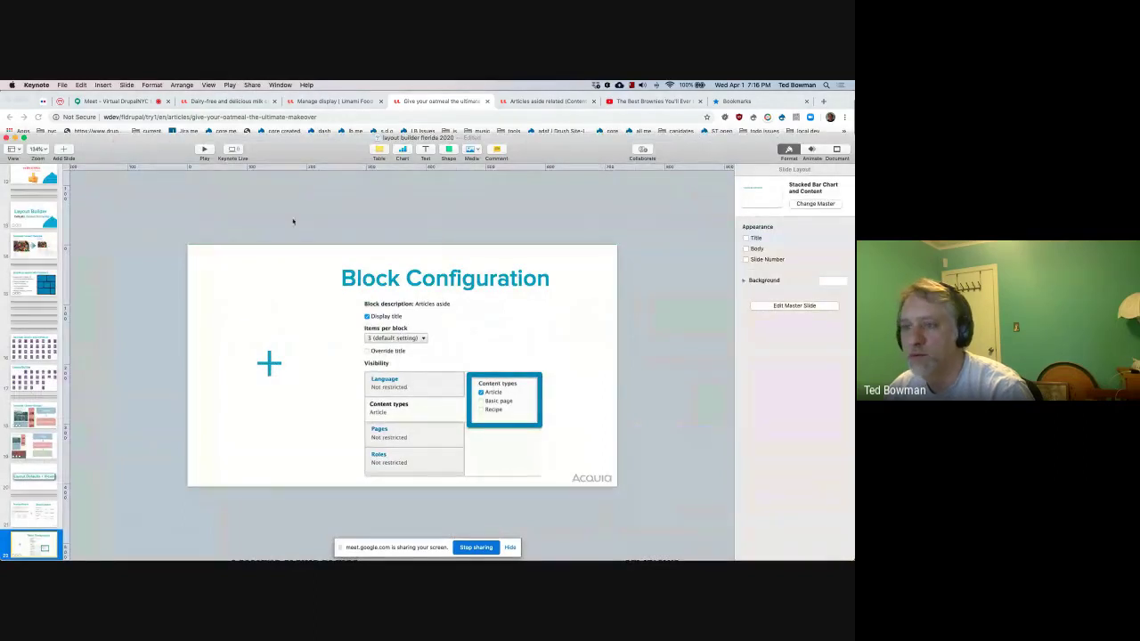
{"action": "left_click", "coordinate": [204, 150]}
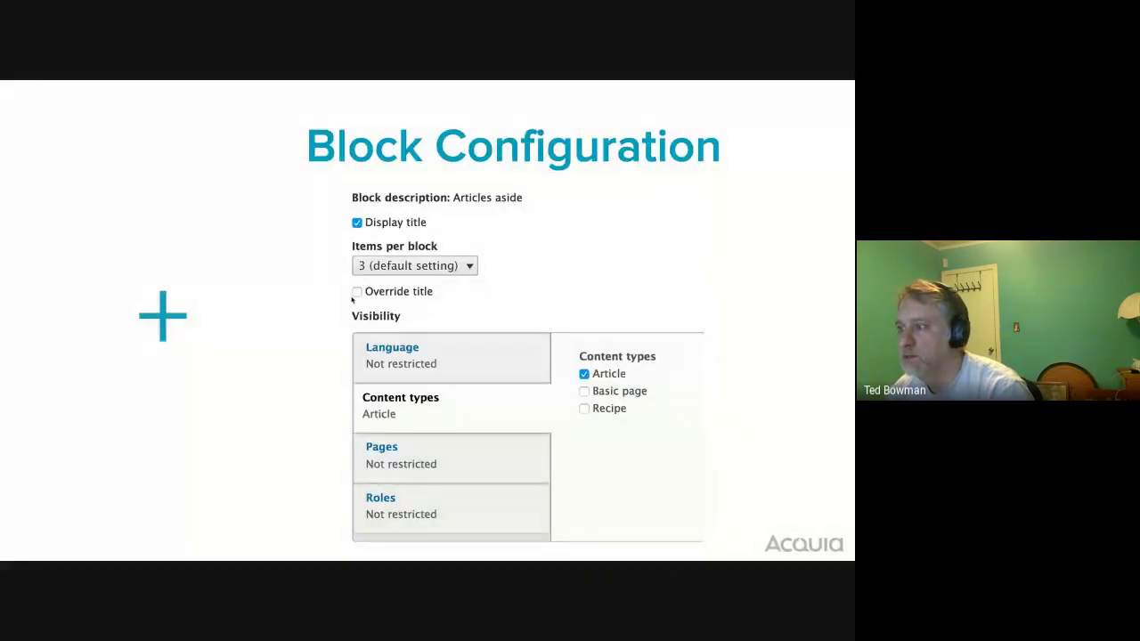
{"action": "key", "text": "Right"}
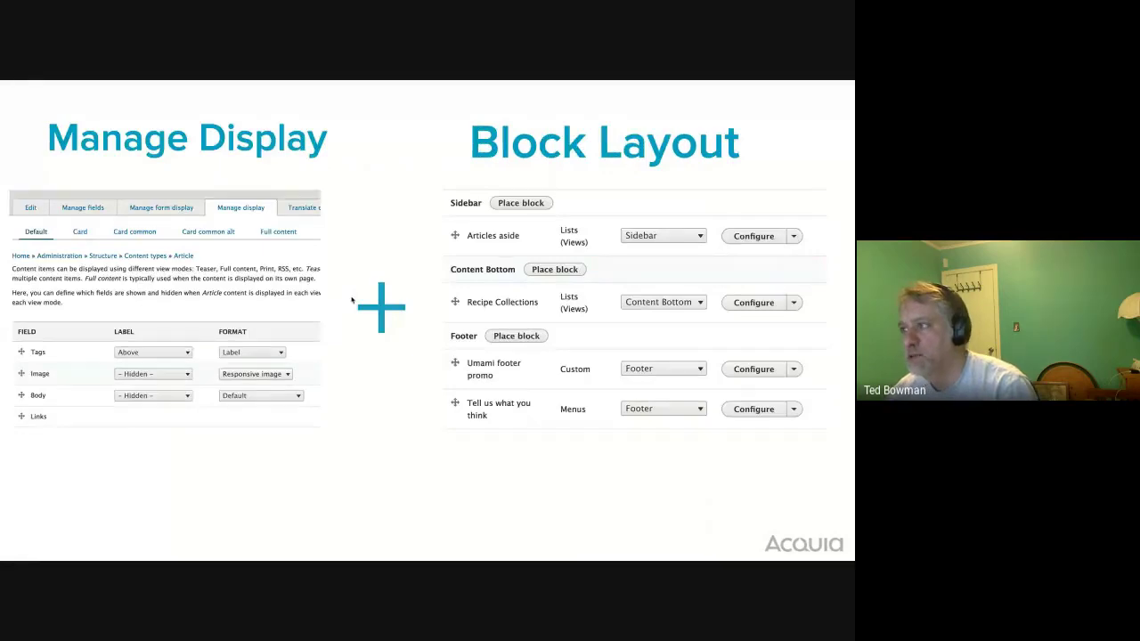
{"action": "key", "text": "Escape"}
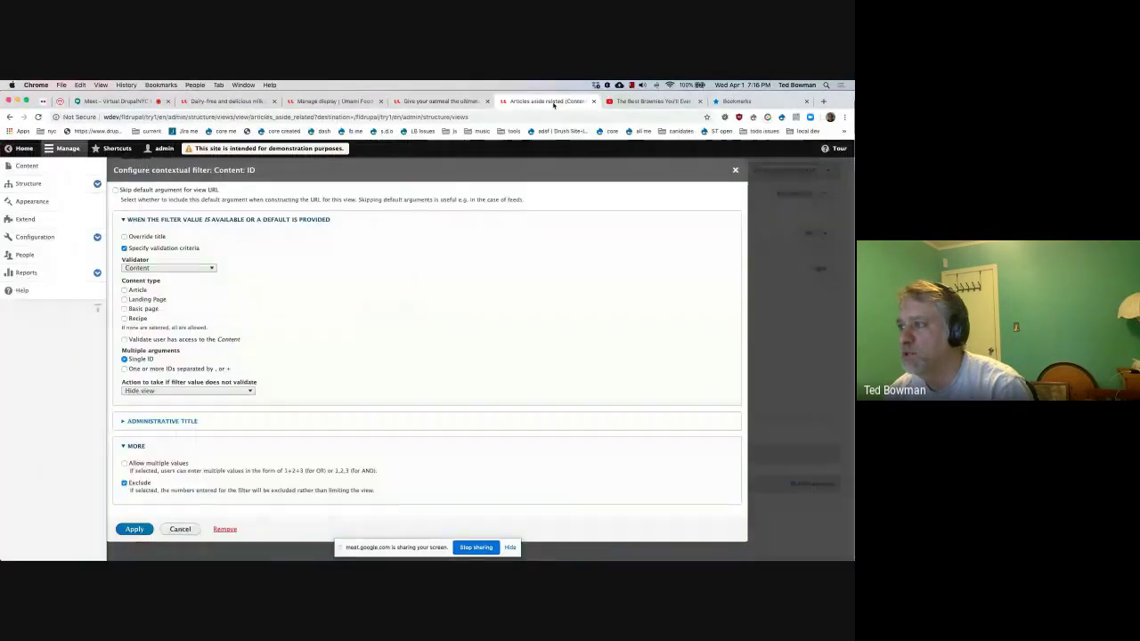
{"action": "left_click", "coordinate": [447, 104]}
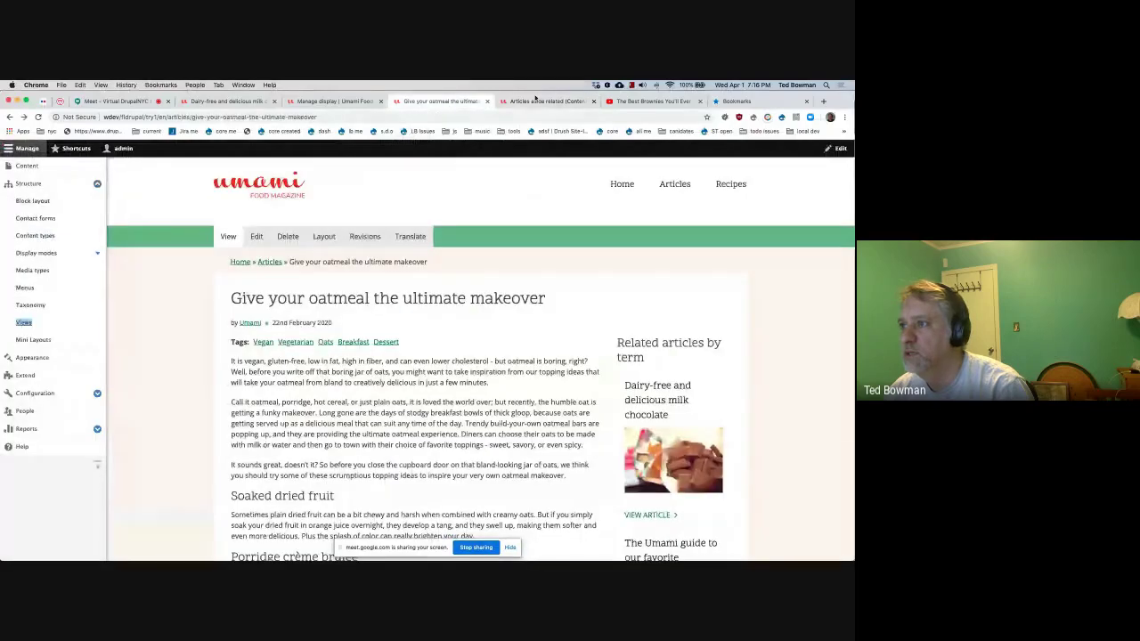
Step: Open the Article full content layout for editing and add a one-column section at the end
{"action": "left_click", "coordinate": [329, 100]}
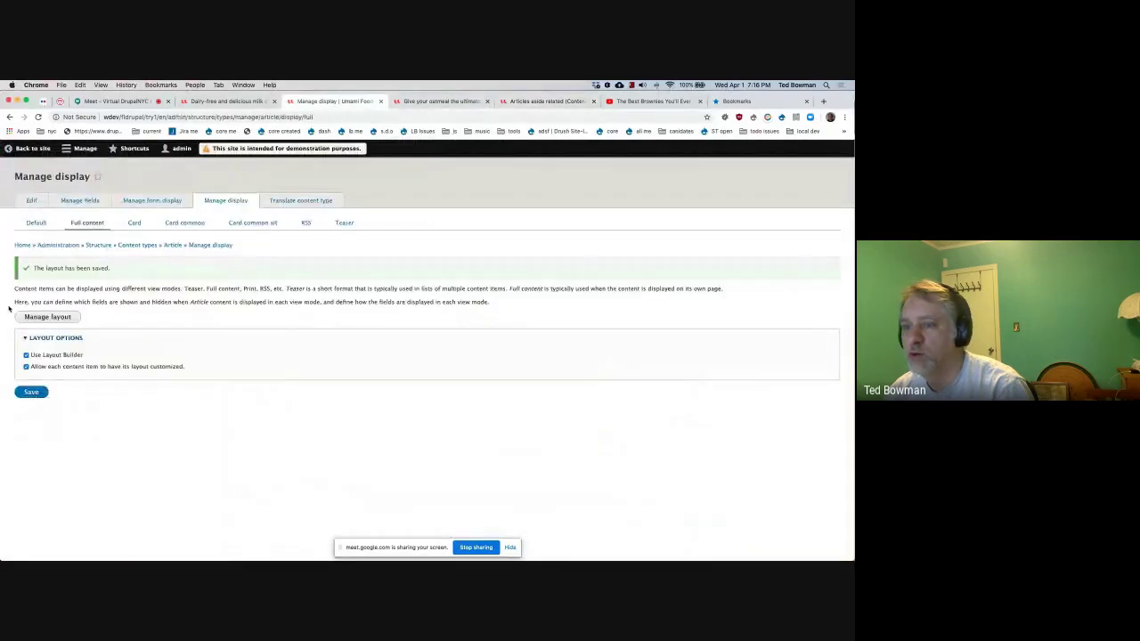
{"action": "left_click", "coordinate": [39, 316]}
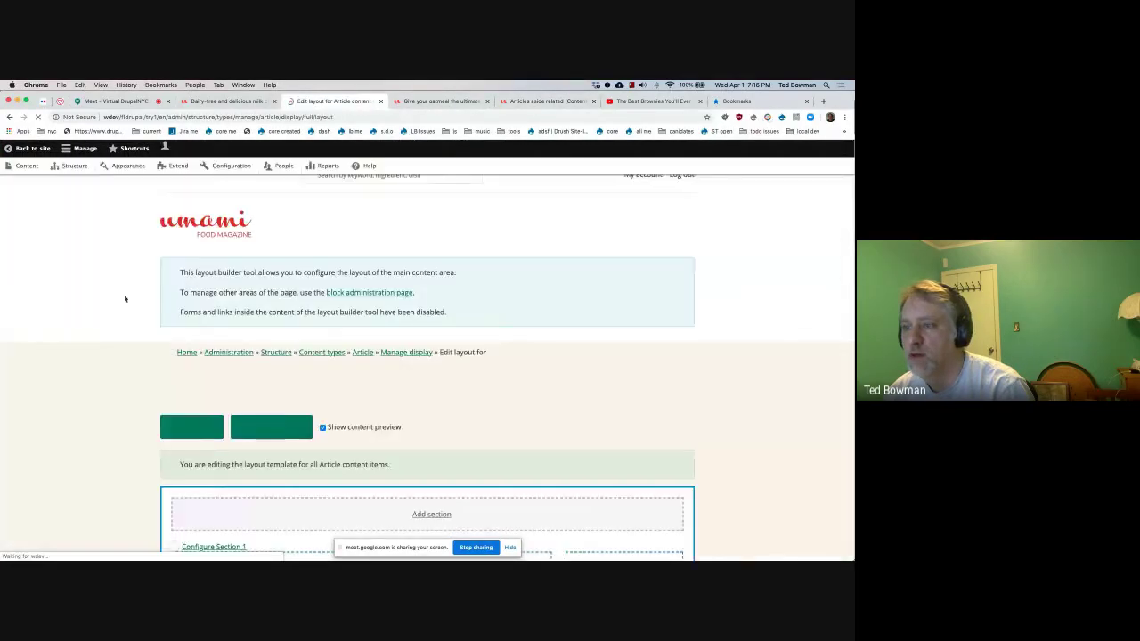
{"action": "scroll", "coordinate": [438, 449], "scroll_direction": "down", "scroll_amount": 10}
{"action": "scroll", "coordinate": [438, 445], "scroll_direction": "down", "scroll_amount": 5}
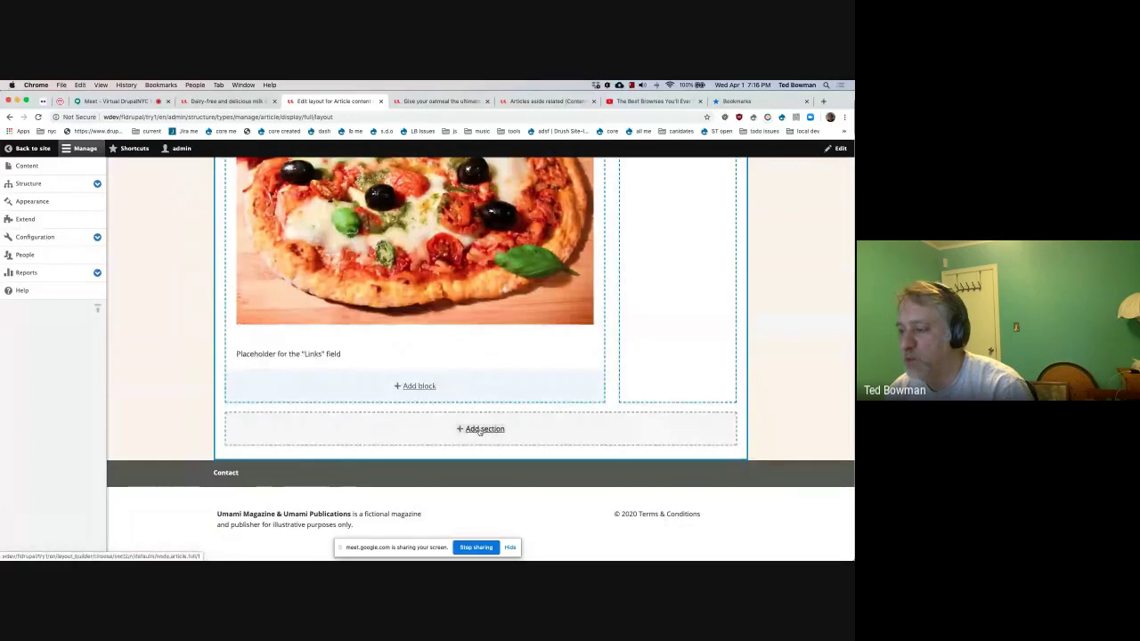
{"action": "left_click", "coordinate": [479, 430]}
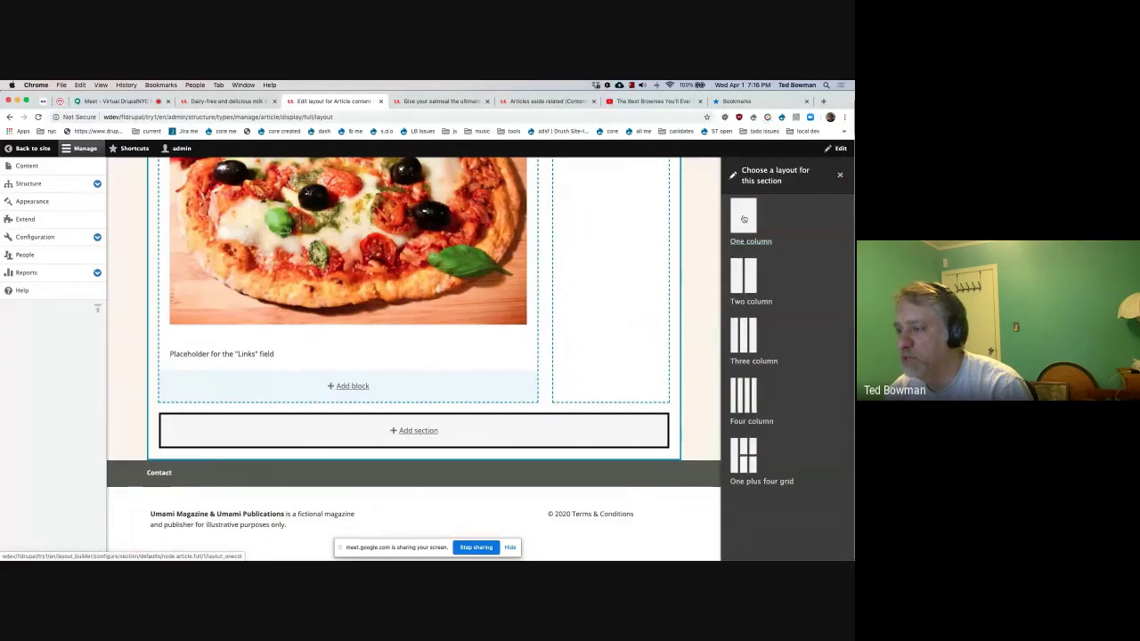
{"action": "left_click", "coordinate": [744, 217]}
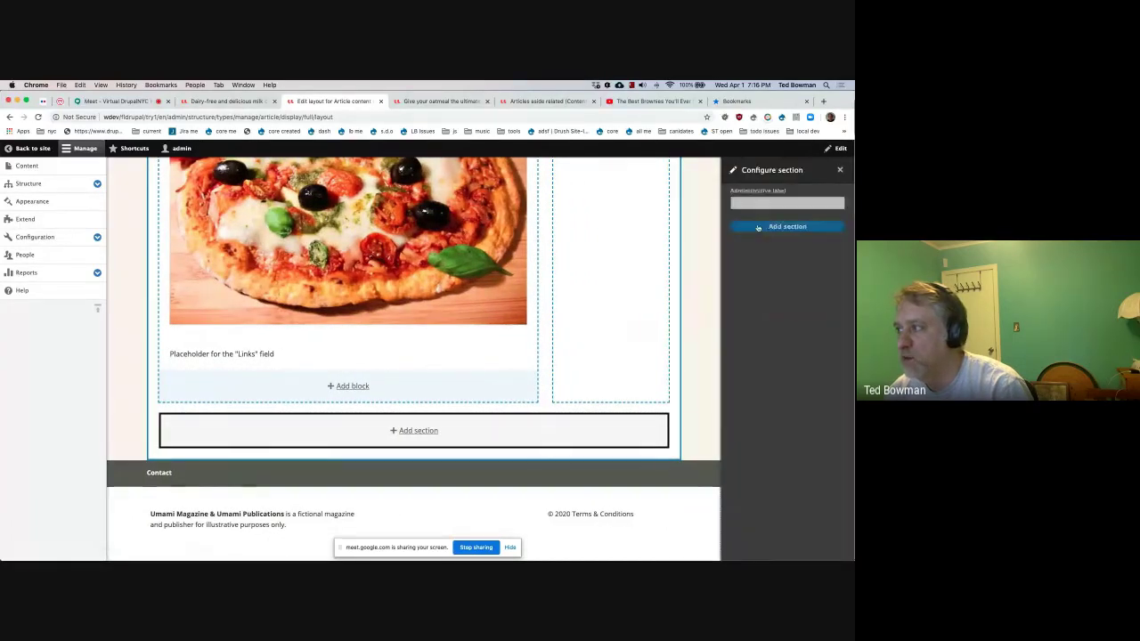
{"action": "left_click", "coordinate": [771, 229]}
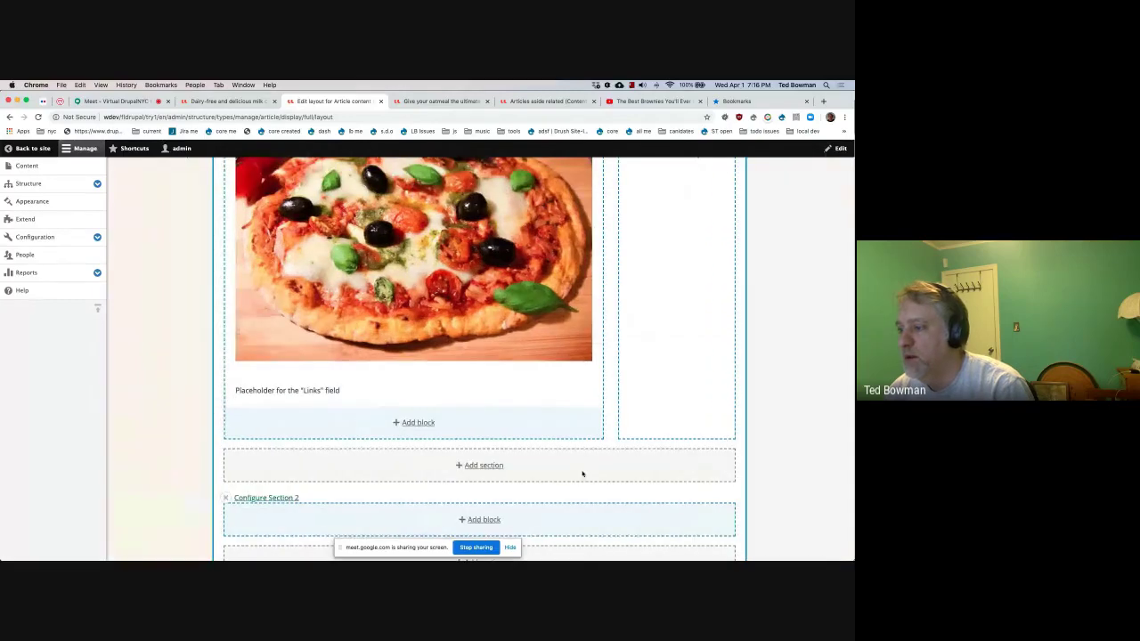
Step: Start adding a block to Section 2 and check the recipe collections area at the foot of the dairy-free chocolate article
{"action": "scroll", "coordinate": [472, 437], "scroll_direction": "down", "scroll_amount": 2}
{"action": "left_click", "coordinate": [481, 436]}
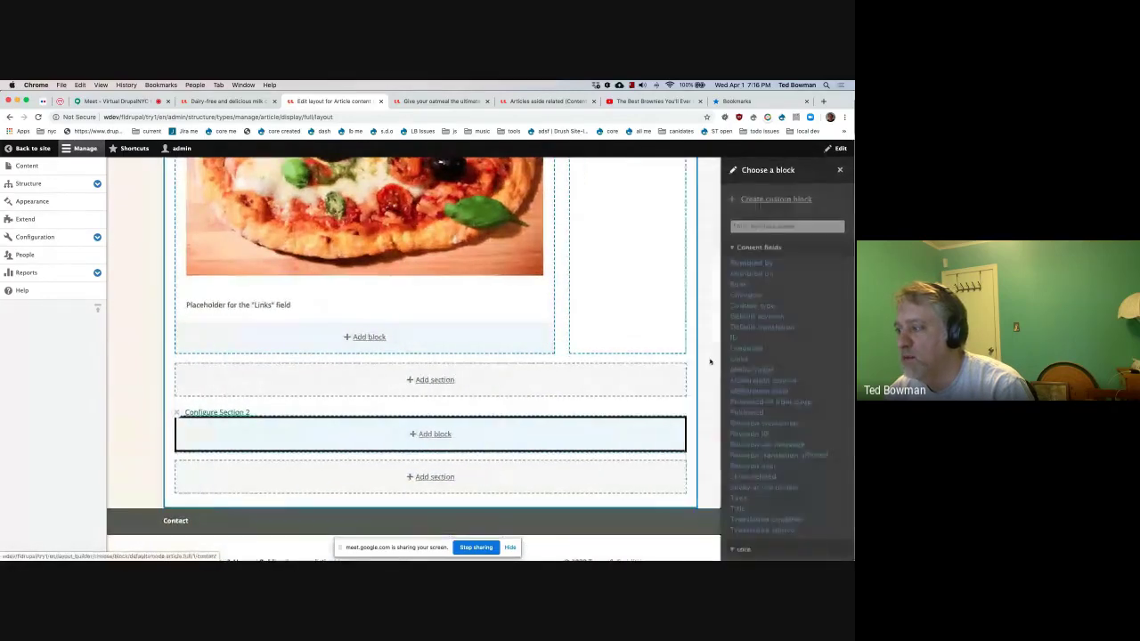
{"action": "key", "text": "ctrl+shift+Tab"}
{"action": "scroll", "coordinate": [340, 343], "scroll_direction": "down", "scroll_amount": 15}
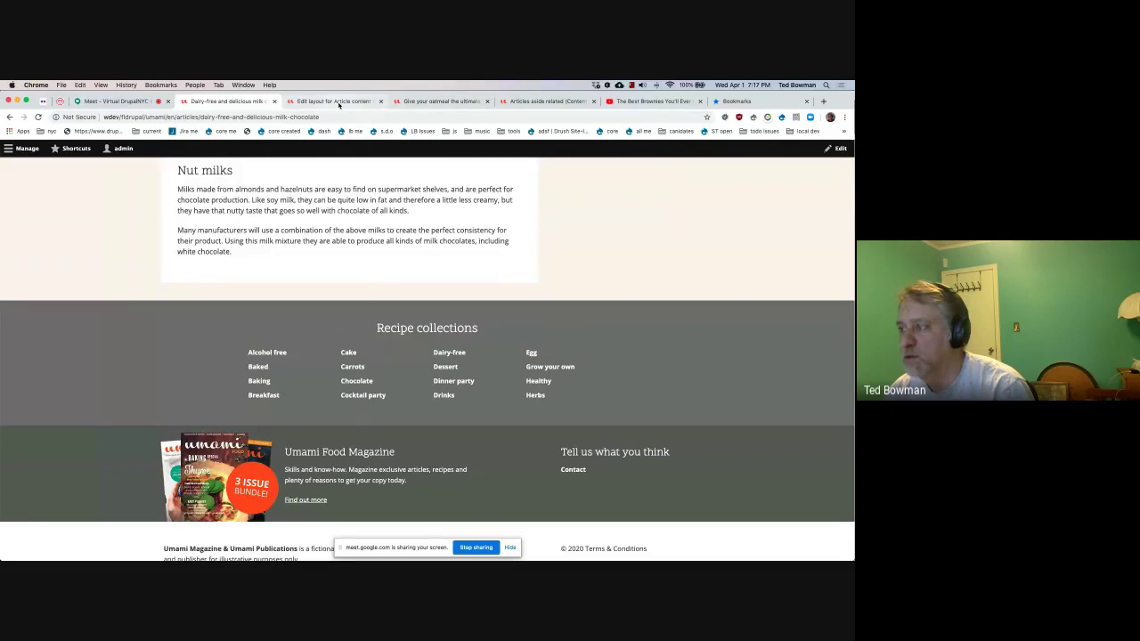
Step: Filter the available blocks by "reci" and add Recipe Collections to Section 2 with its title displayed and 16 items per block
{"action": "left_click", "coordinate": [338, 104]}
{"action": "left_click", "coordinate": [757, 226]}
{"action": "type", "text": "reco"}
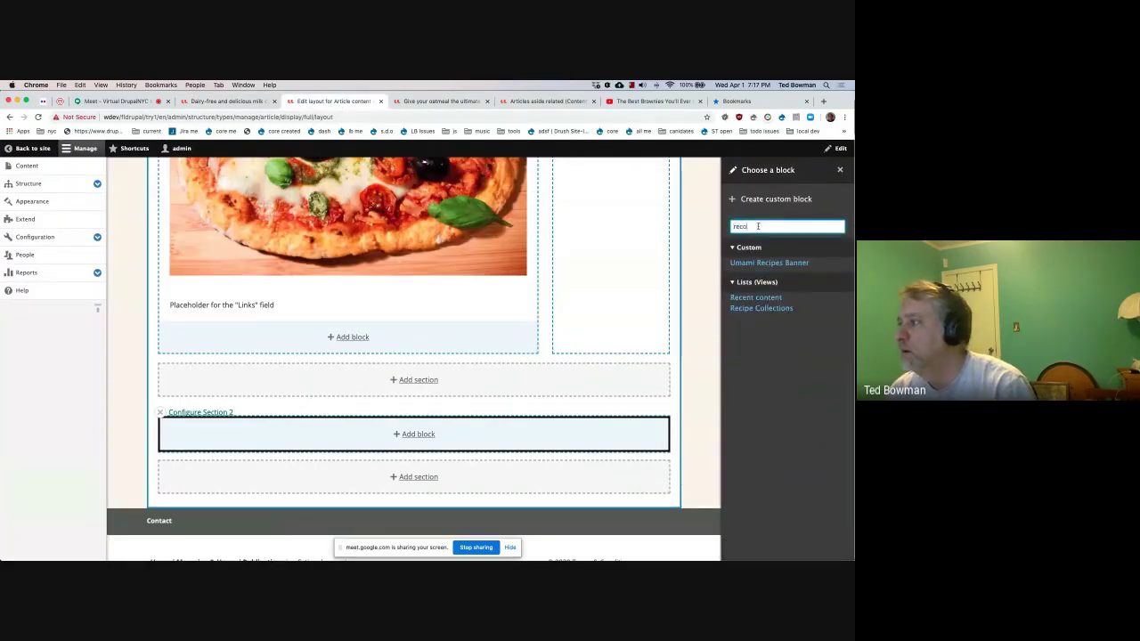
{"action": "key", "text": "BackSpace"}
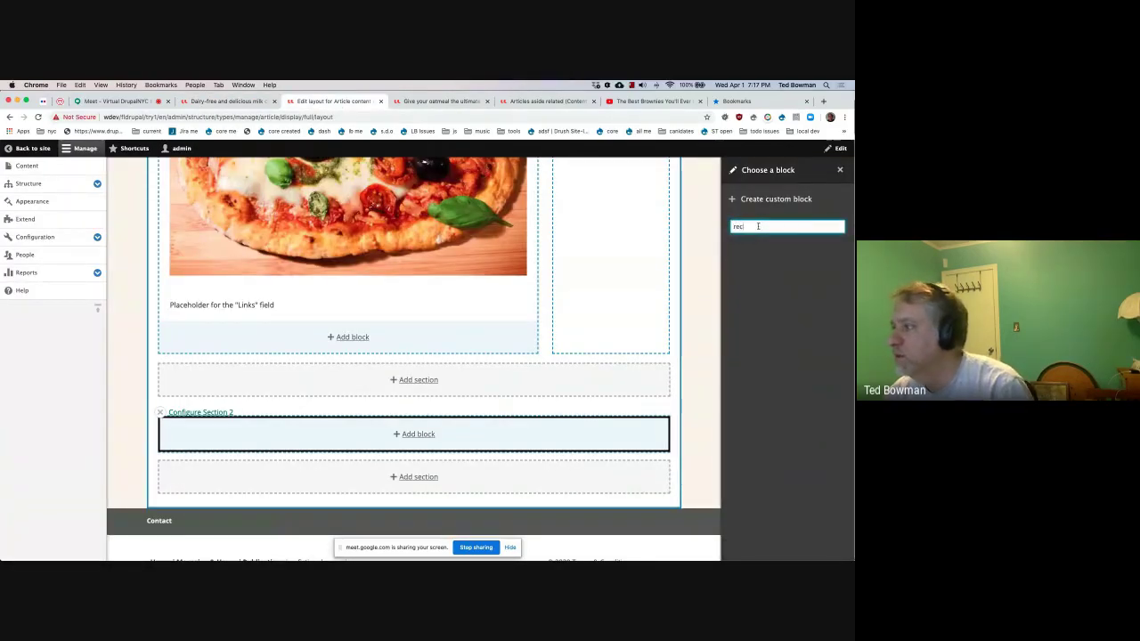
{"action": "key", "text": "BackSpace"}
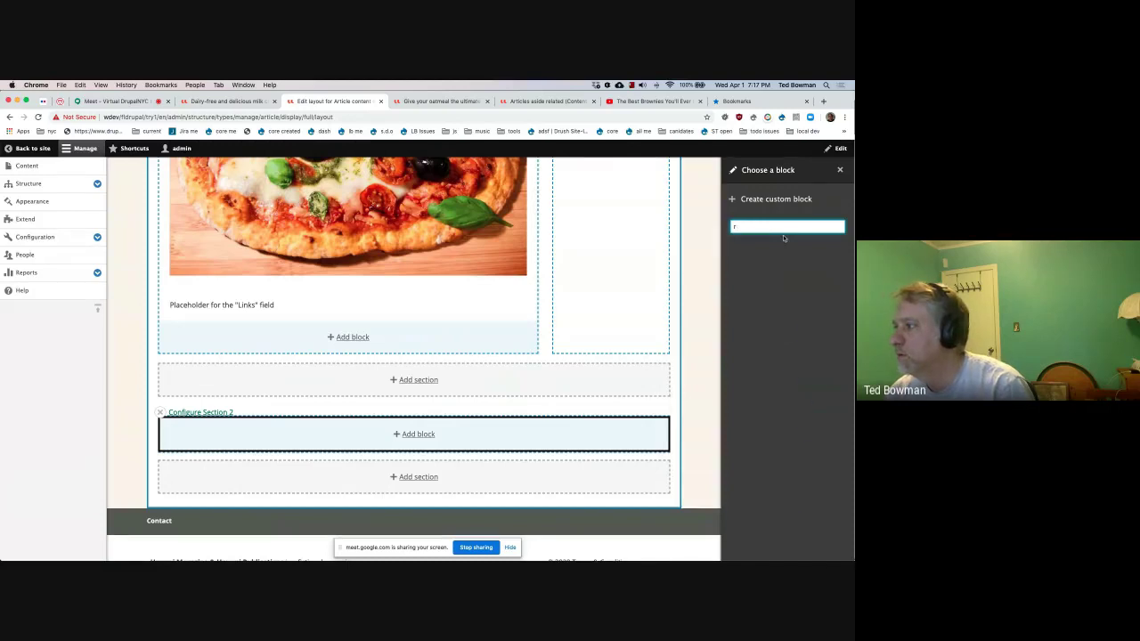
{"action": "type", "text": "eci"}
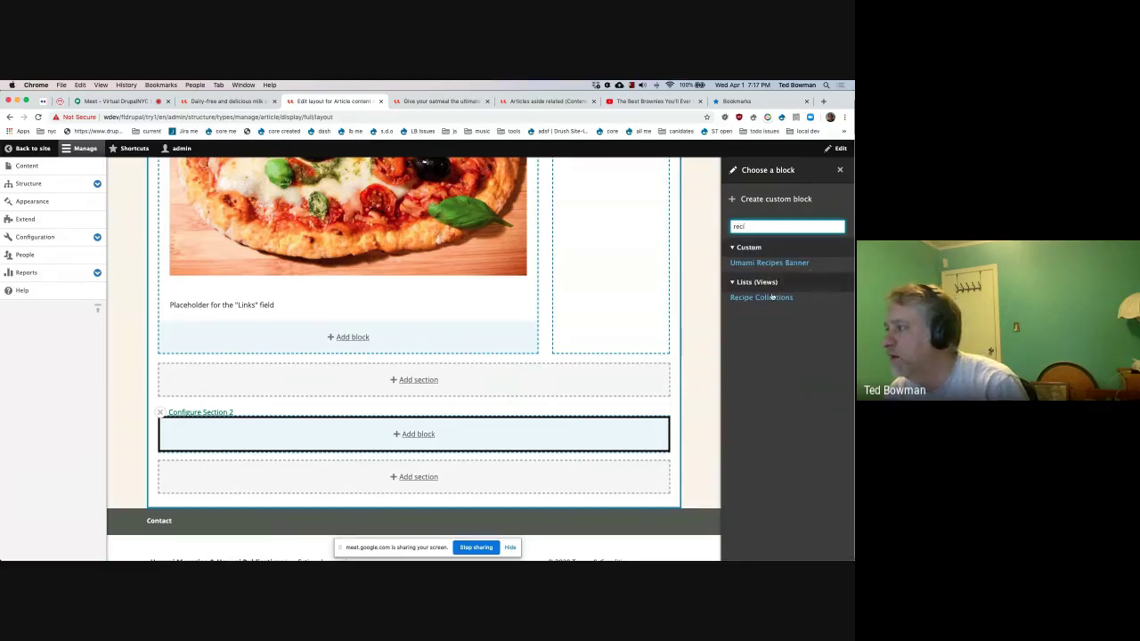
{"action": "left_click", "coordinate": [756, 300]}
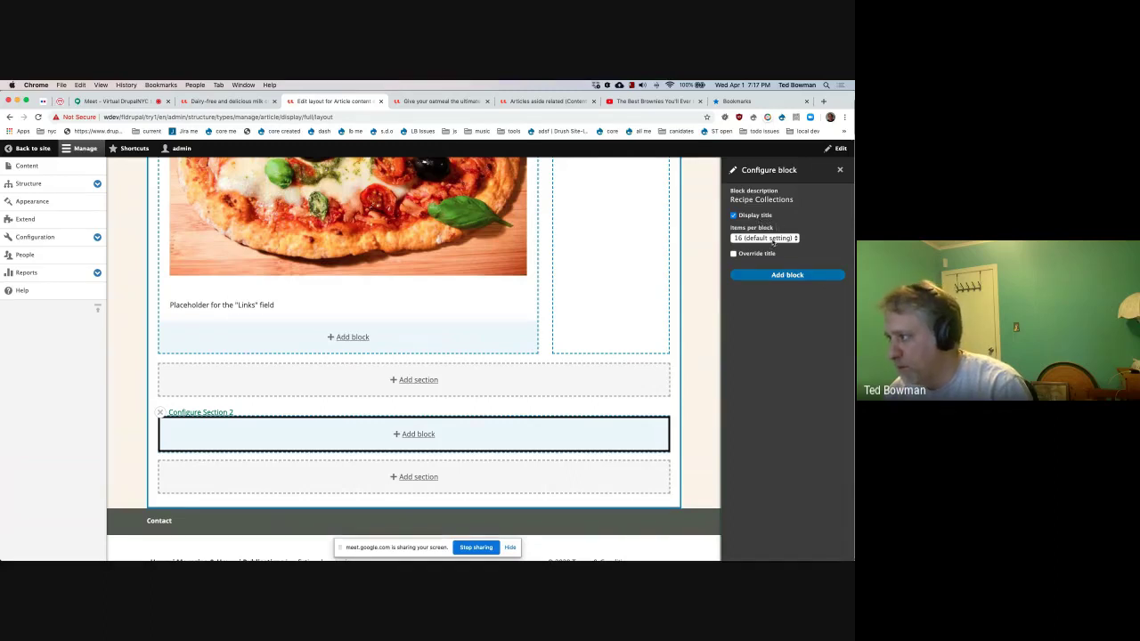
{"action": "left_click", "coordinate": [772, 240]}
{"action": "left_click", "coordinate": [772, 239]}
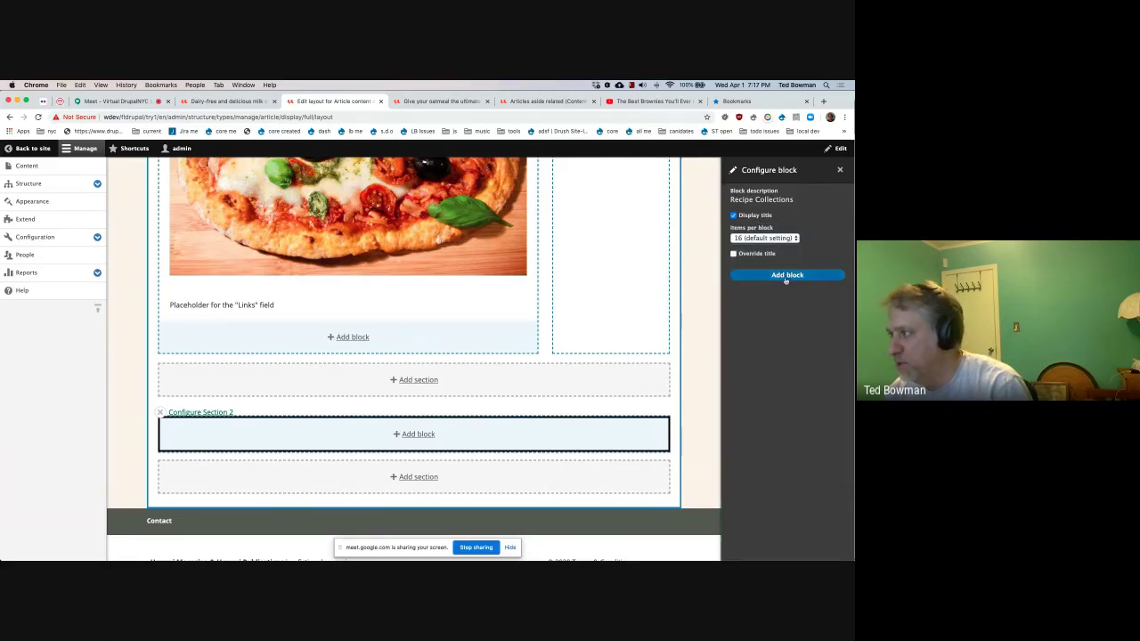
{"action": "left_click", "coordinate": [783, 275]}
Step: Save the Article layout and reopen it for editing to check the Recipe collections block in Section 2
{"action": "scroll", "coordinate": [505, 383], "scroll_direction": "down", "scroll_amount": 3}
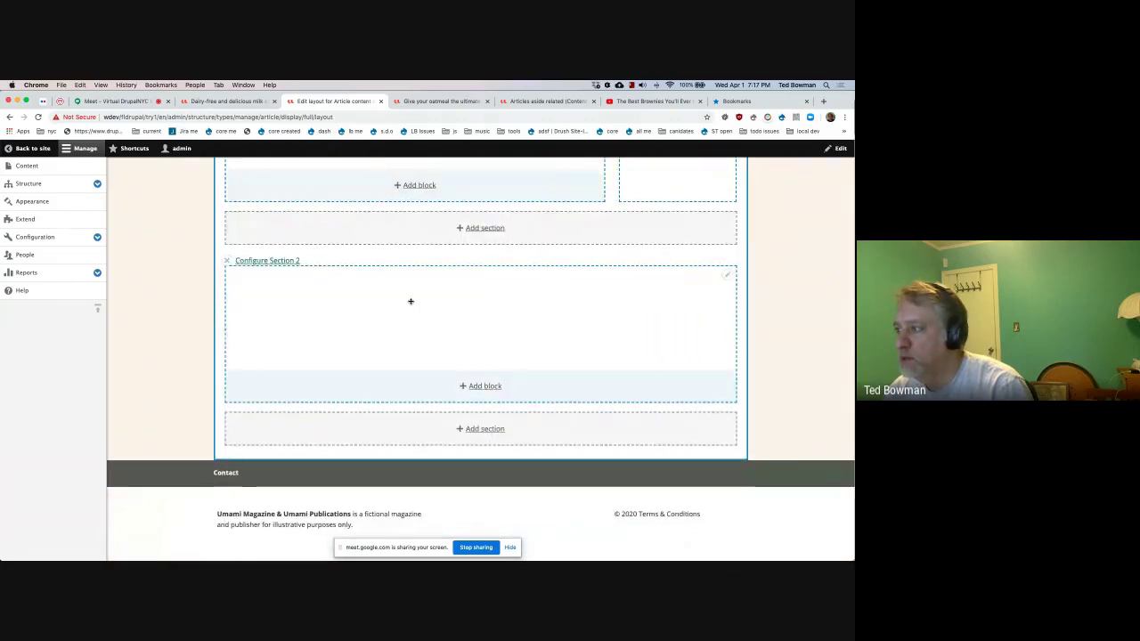
{"action": "scroll", "coordinate": [411, 300], "scroll_direction": "up", "scroll_amount": 15}
{"action": "left_click", "coordinate": [244, 406]}
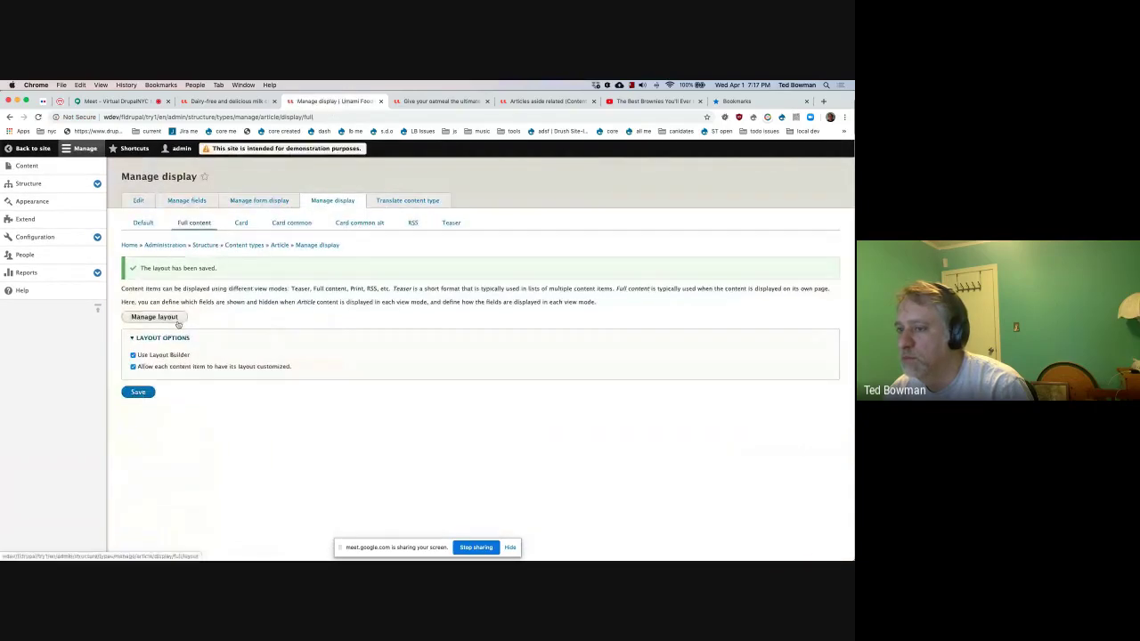
{"action": "left_click", "coordinate": [150, 317]}
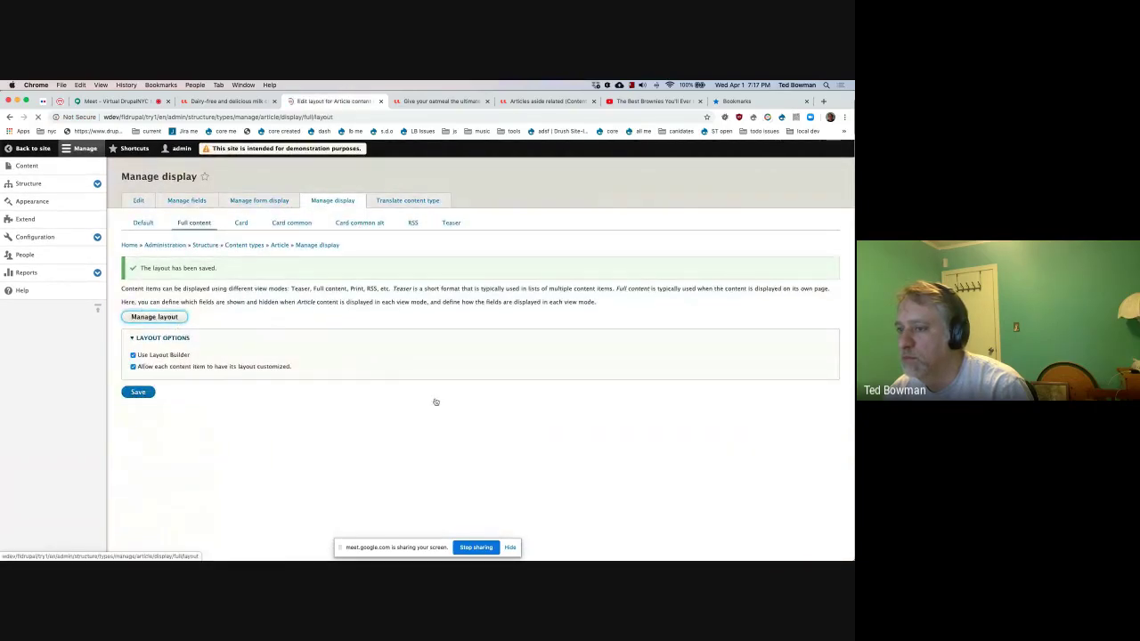
{"action": "scroll", "coordinate": [443, 411], "scroll_direction": "down", "scroll_amount": 15}
{"action": "scroll", "coordinate": [444, 411], "scroll_direction": "down", "scroll_amount": 1}
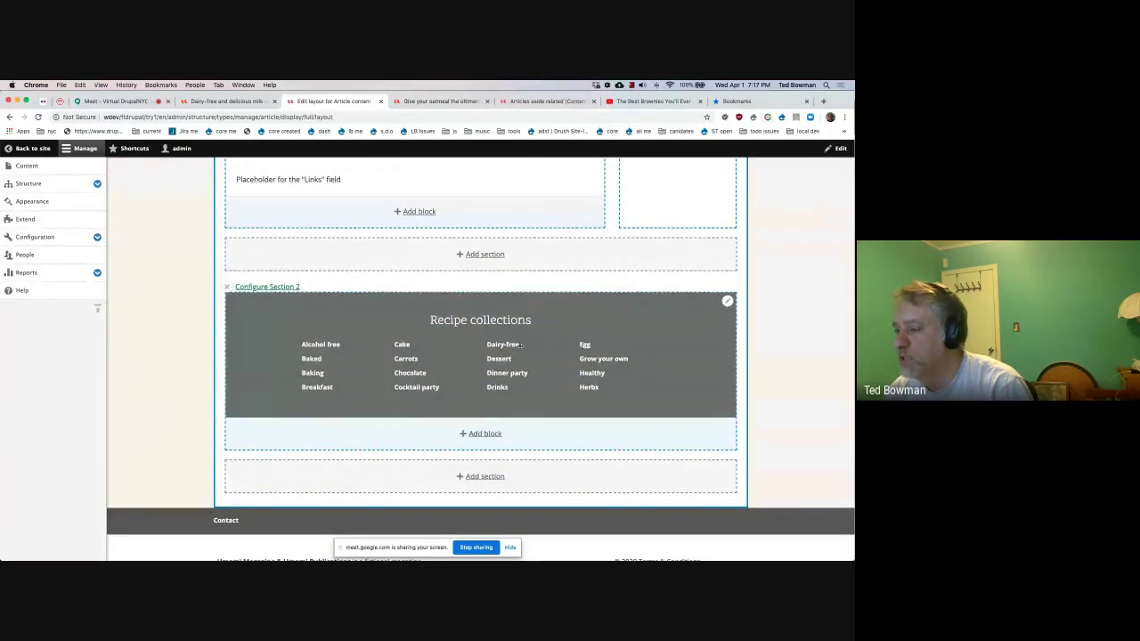
Step: Add a two-column section with 75%/25% column widths at the end of the Article layout
{"action": "left_click", "coordinate": [482, 477]}
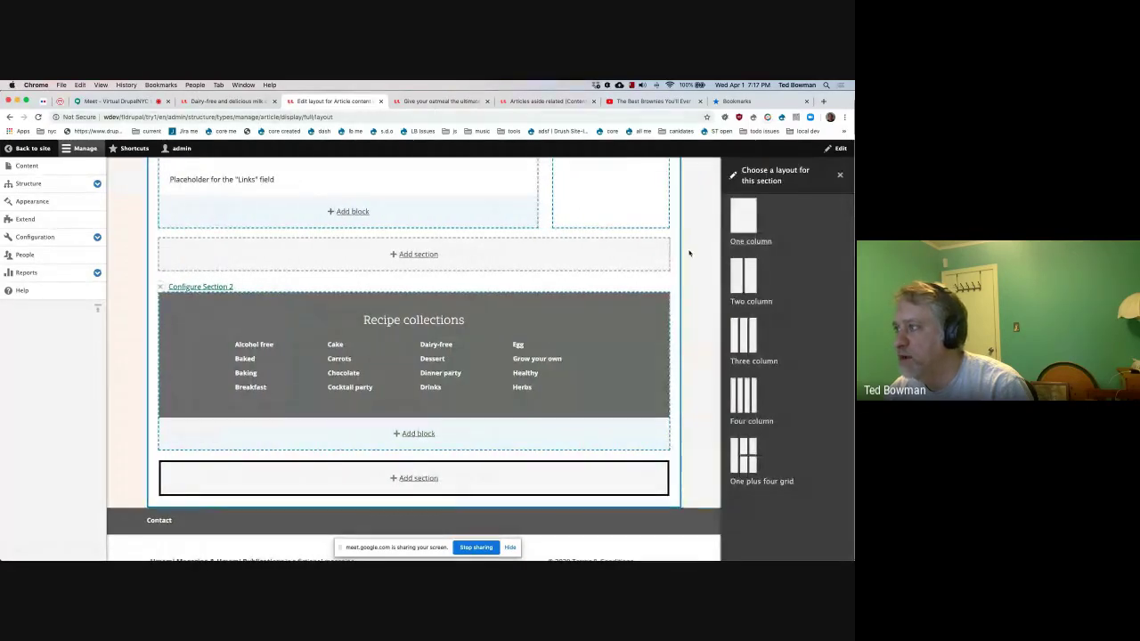
{"action": "left_click", "coordinate": [743, 276]}
{"action": "left_click", "coordinate": [752, 201]}
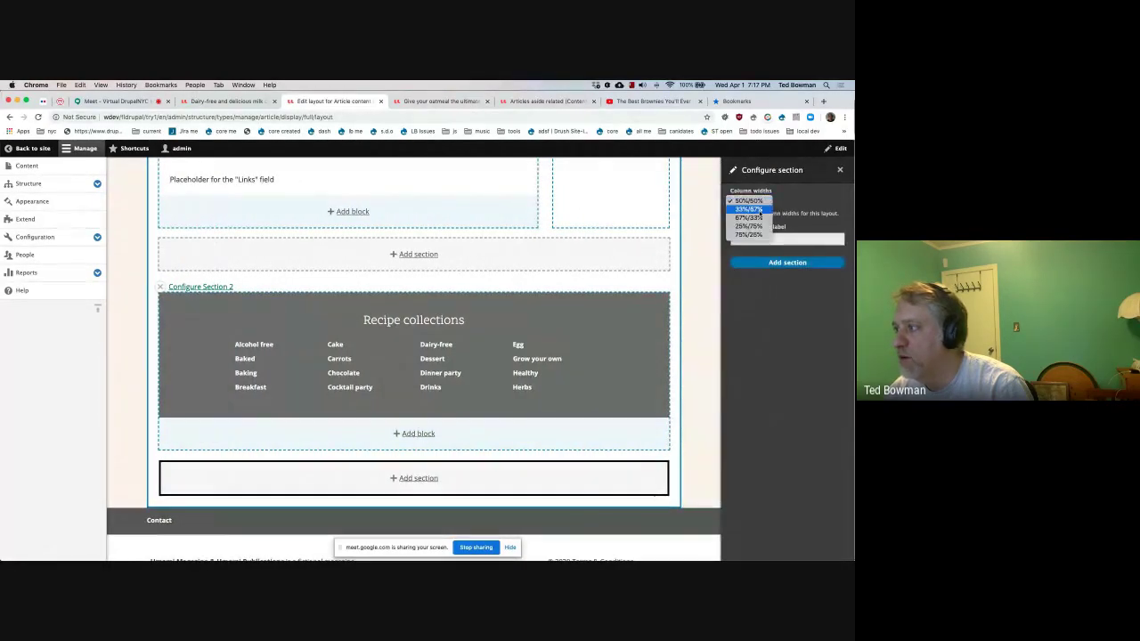
{"action": "left_click", "coordinate": [752, 234]}
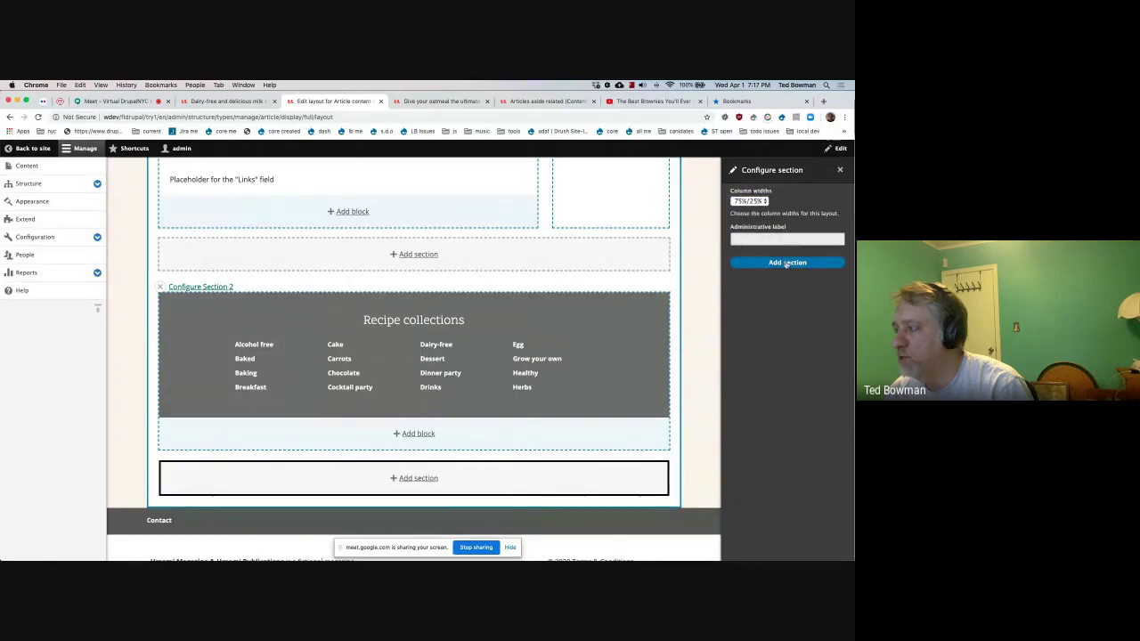
{"action": "left_click", "coordinate": [787, 262]}
Step: Filter the blocks by "foot" and add the Footer menu block to the narrow column of Section 3, titled "Contact Us"
{"action": "scroll", "coordinate": [621, 459], "scroll_direction": "down", "scroll_amount": 1}
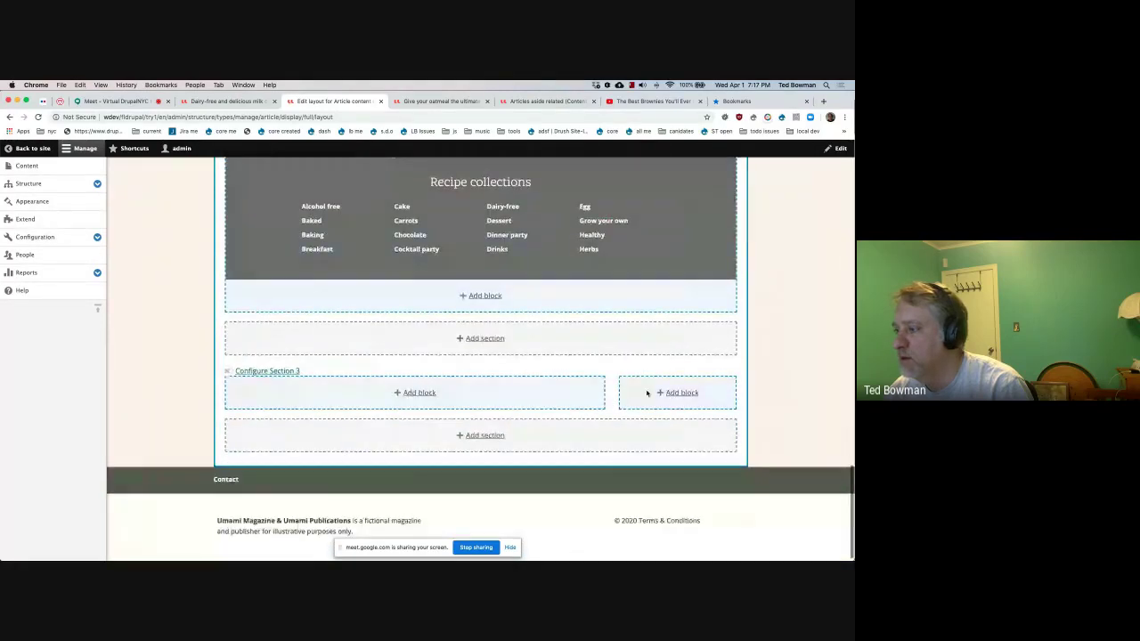
{"action": "left_click", "coordinate": [668, 394]}
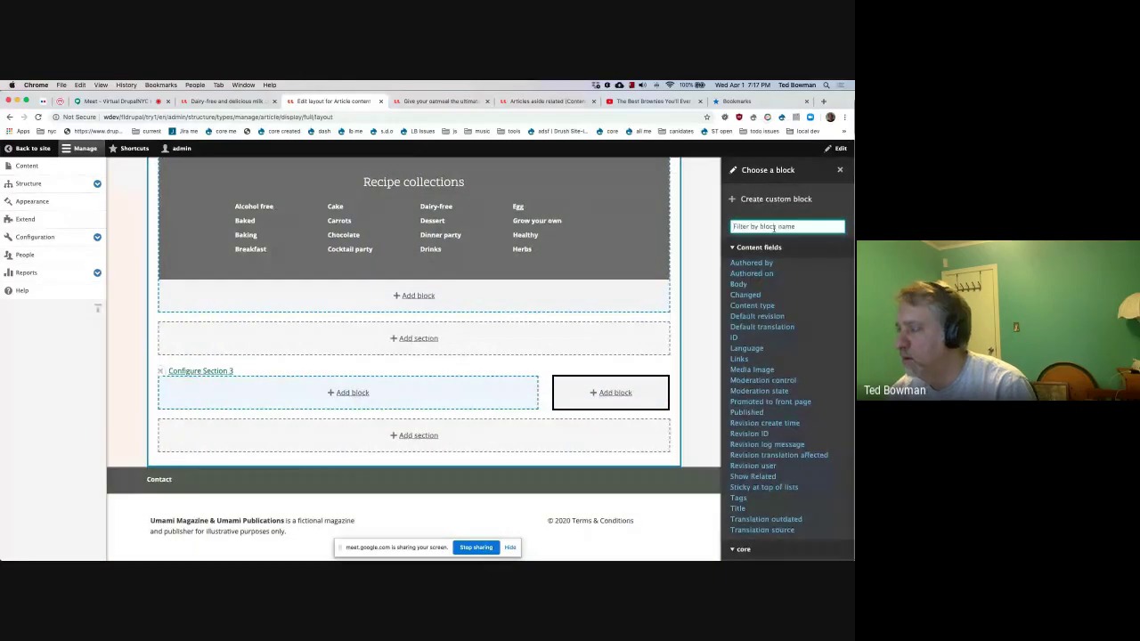
{"action": "type", "text": "cont"}
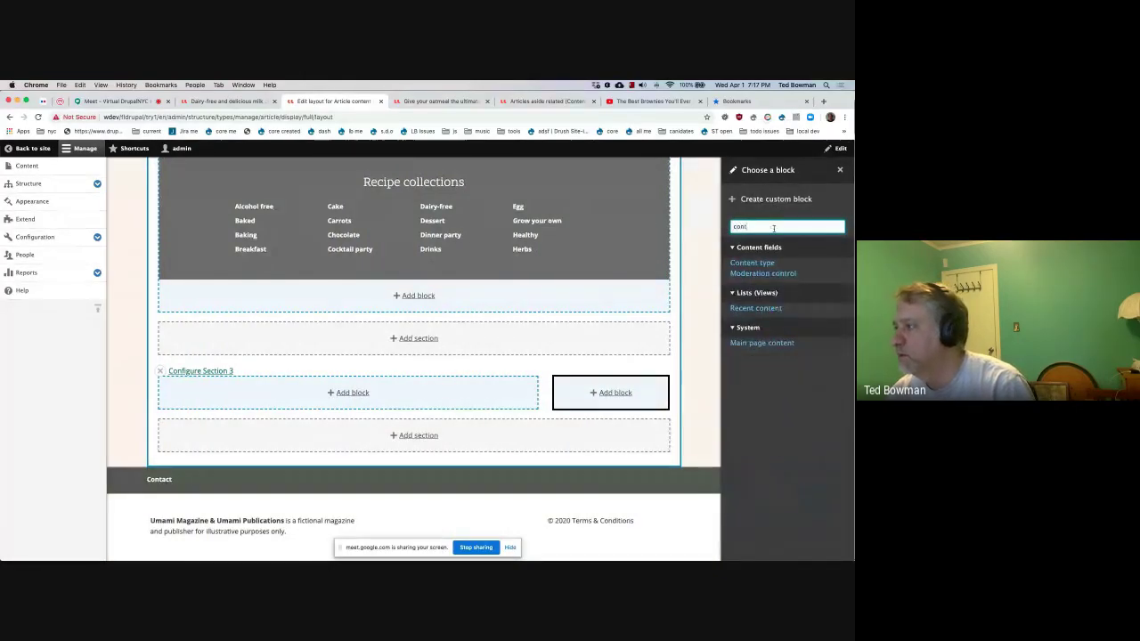
{"action": "key", "text": "BackSpace"}
{"action": "key", "text": "BackSpace"}
{"action": "key", "text": "BackSpace"}
{"action": "key", "text": "BackSpace"}
{"action": "type", "text": "foot"}
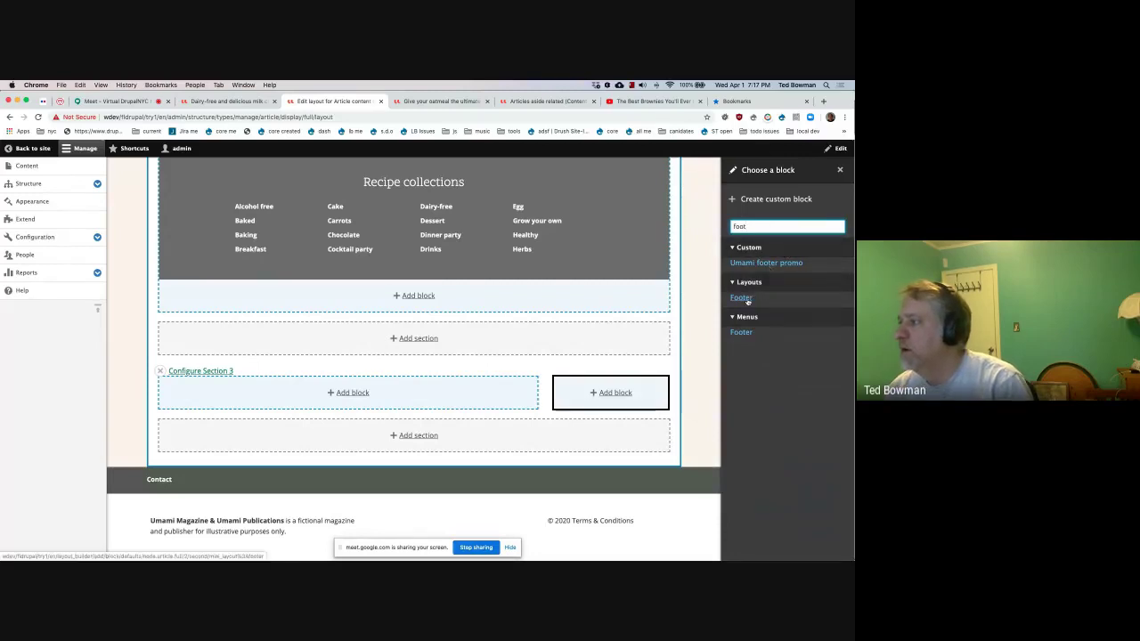
{"action": "left_click", "coordinate": [741, 332]}
{"action": "double_click", "coordinate": [756, 226]}
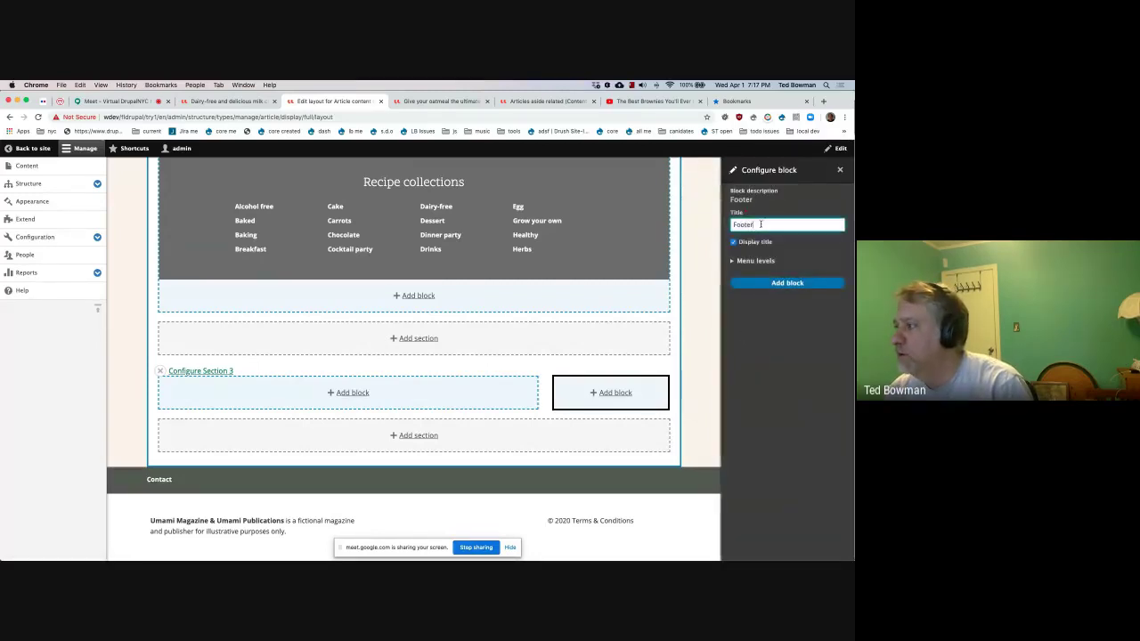
{"action": "type", "text": "Contact Us"}
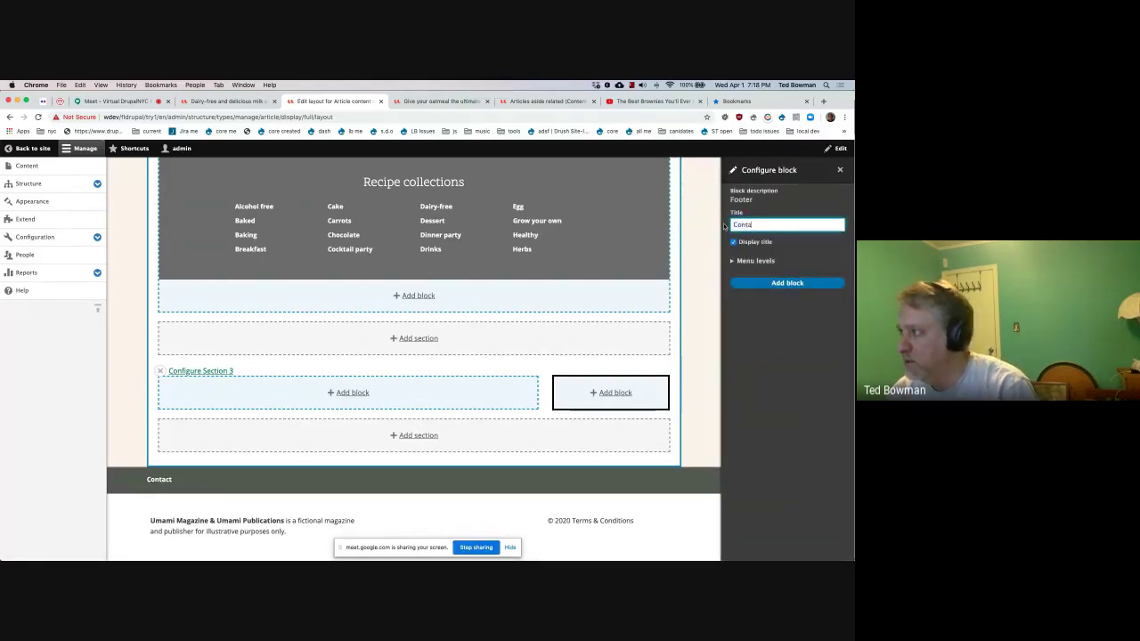
{"action": "left_click", "coordinate": [771, 283]}
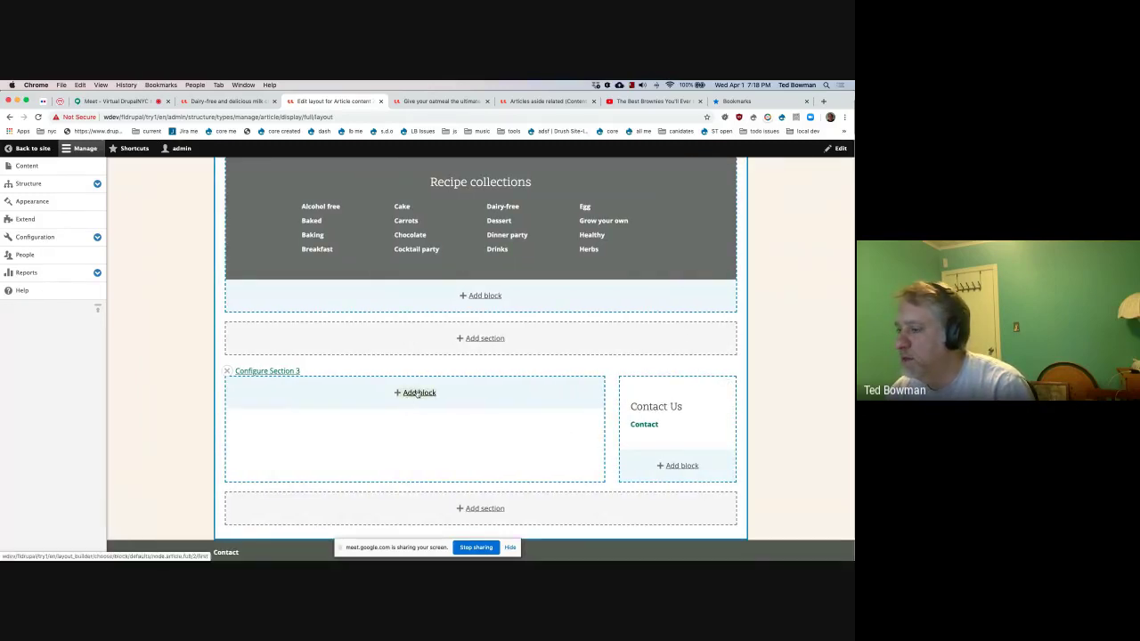
Step: Check the magazine promo on the dairy-free chocolate article, filter blocks by "banner" and try Umami Recipes Banner in the wide column of Section 3
{"action": "left_click", "coordinate": [412, 394]}
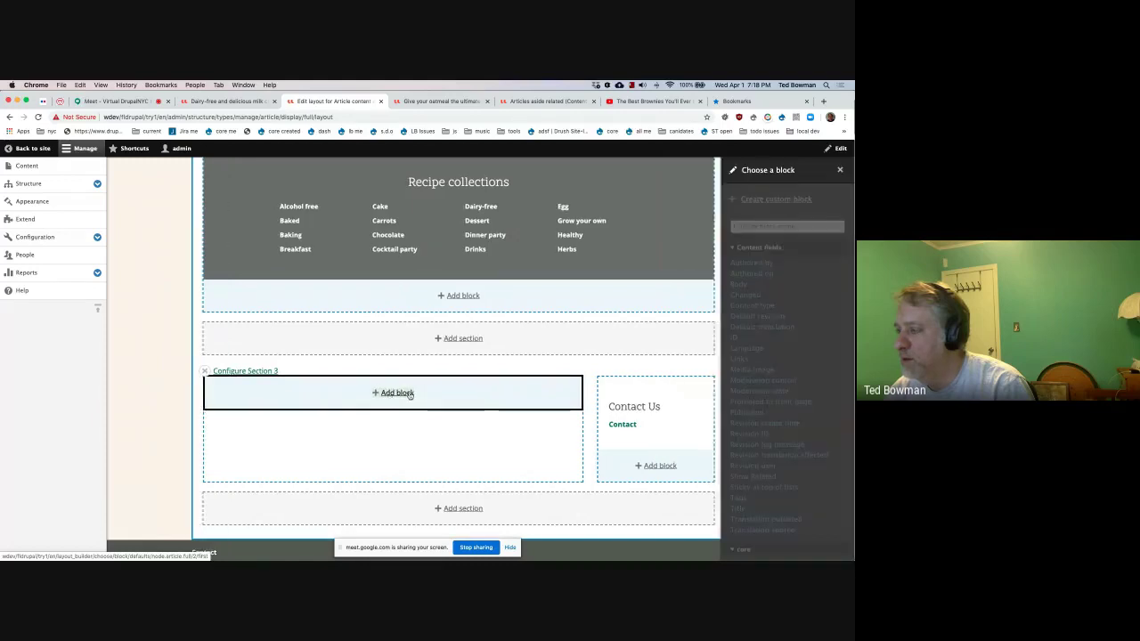
{"action": "left_click", "coordinate": [773, 227]}
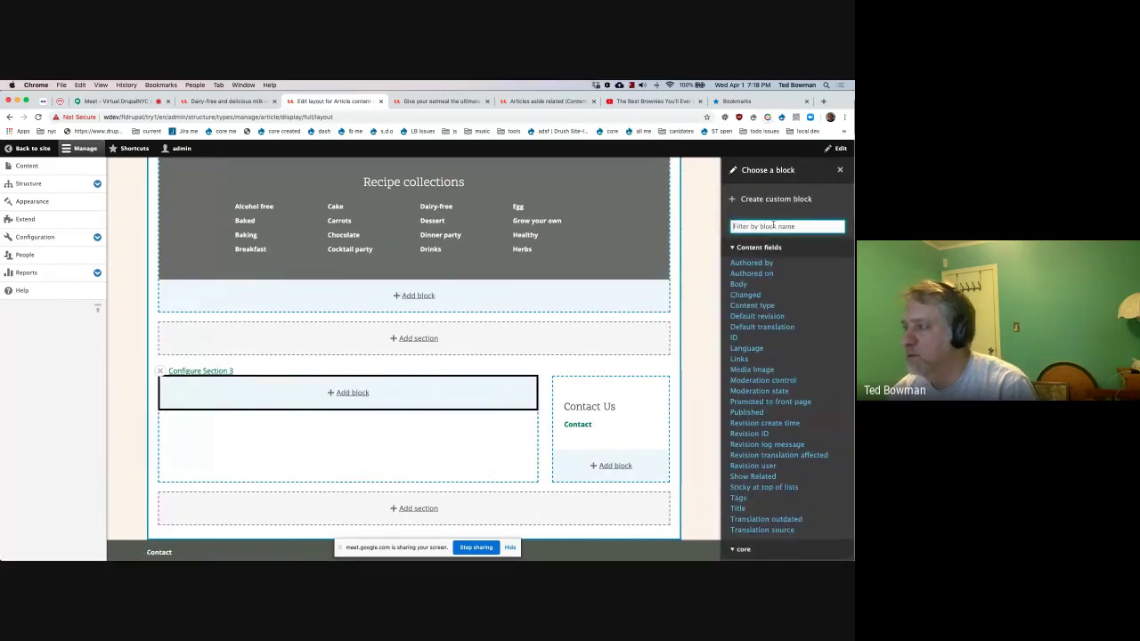
{"action": "left_click", "coordinate": [239, 103]}
{"action": "scroll", "coordinate": [472, 449], "scroll_direction": "down", "scroll_amount": 2}
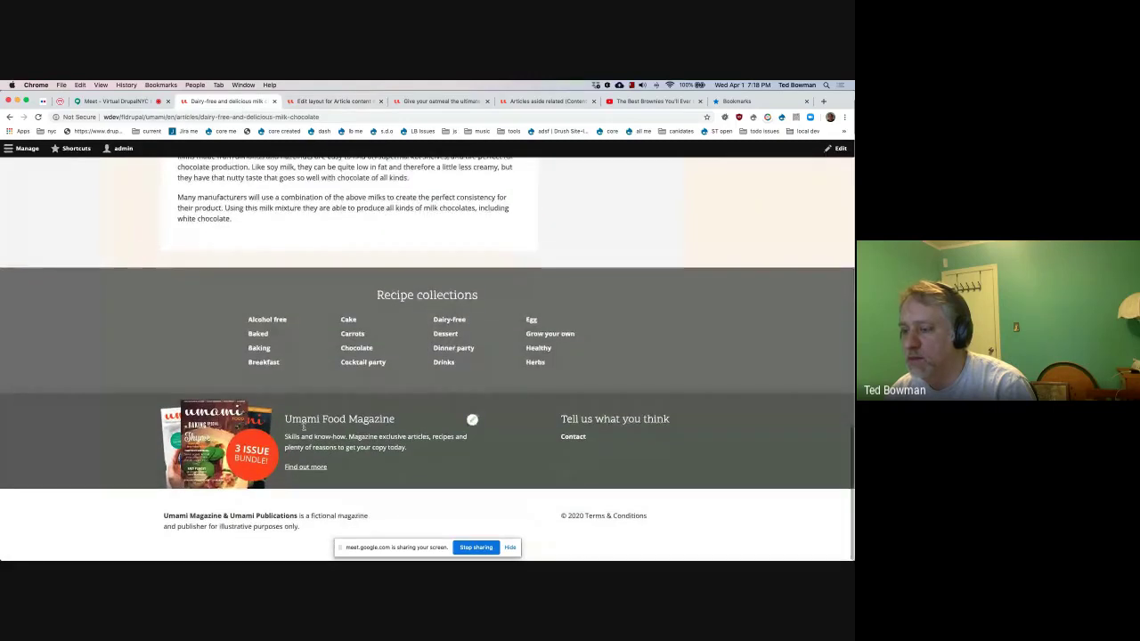
{"action": "left_click", "coordinate": [333, 103]}
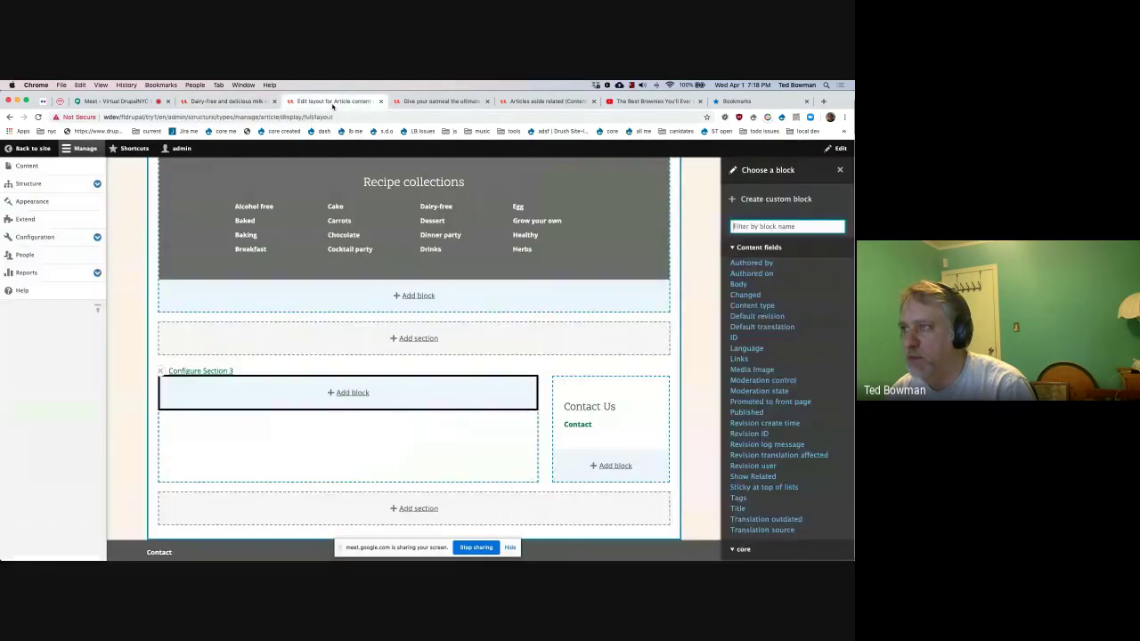
{"action": "type", "text": "banner"}
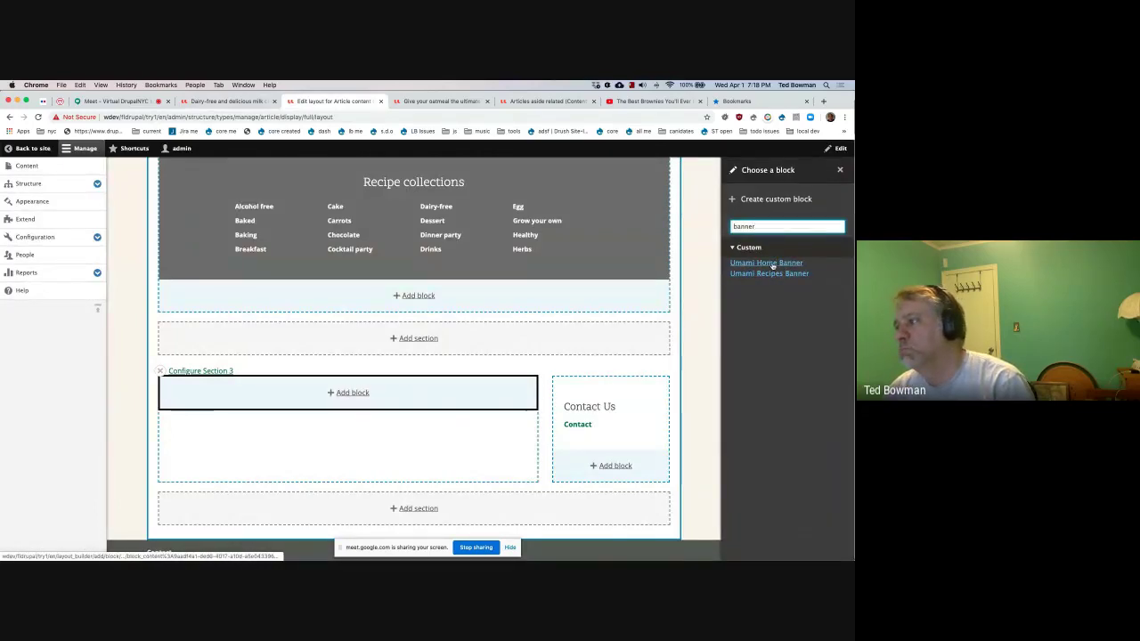
{"action": "left_click", "coordinate": [771, 274]}
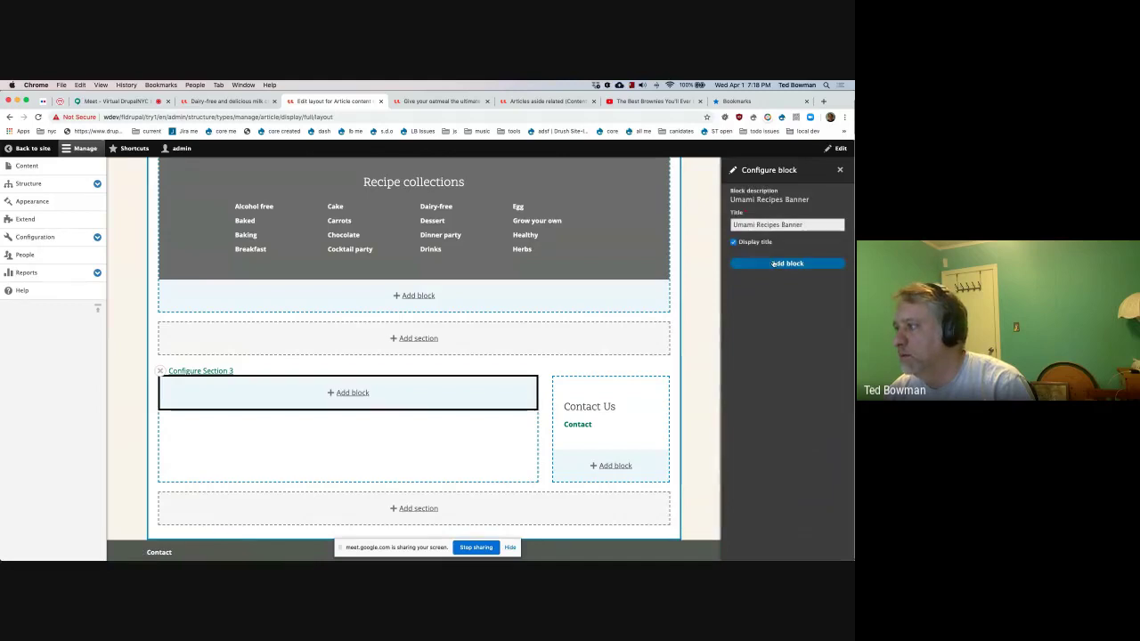
{"action": "left_click", "coordinate": [773, 264]}
Step: Remove the Umami Recipes Banner block from the wide column of Section 3
{"action": "scroll", "coordinate": [539, 412], "scroll_direction": "down", "scroll_amount": 3}
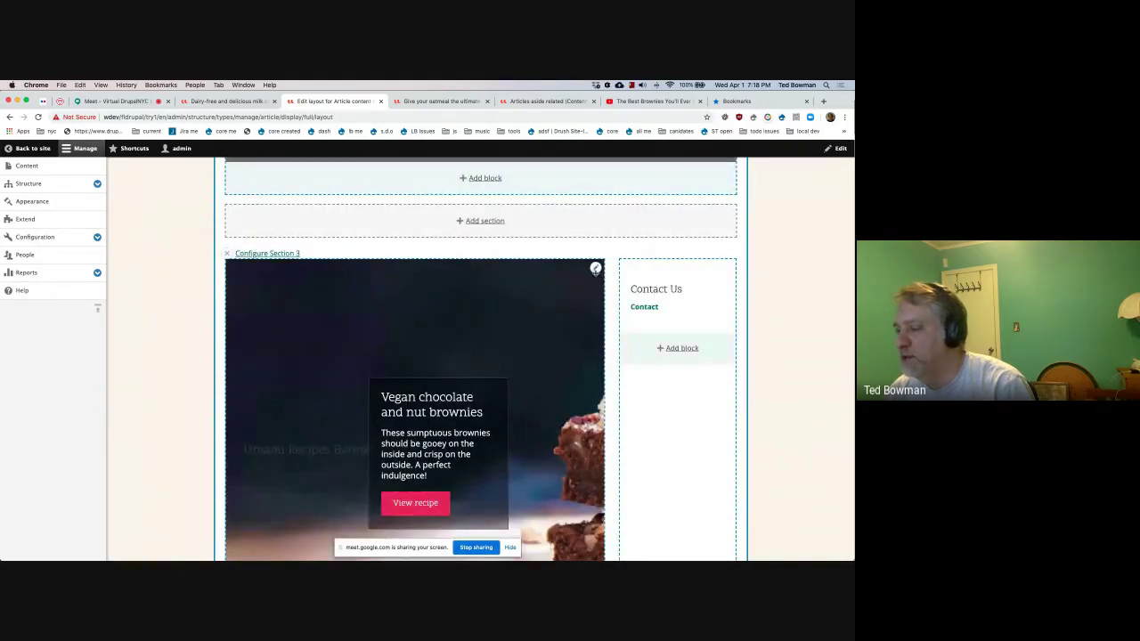
{"action": "scroll", "coordinate": [553, 405], "scroll_direction": "down", "scroll_amount": 4}
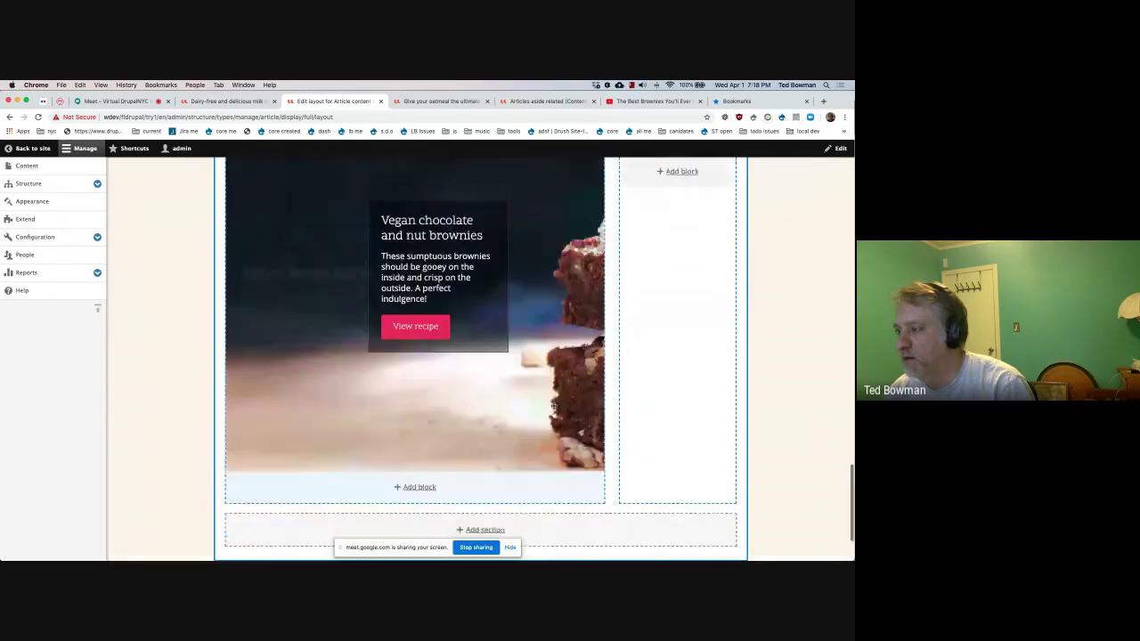
{"action": "scroll", "coordinate": [588, 223], "scroll_direction": "up", "scroll_amount": 2}
{"action": "left_click", "coordinate": [595, 175]}
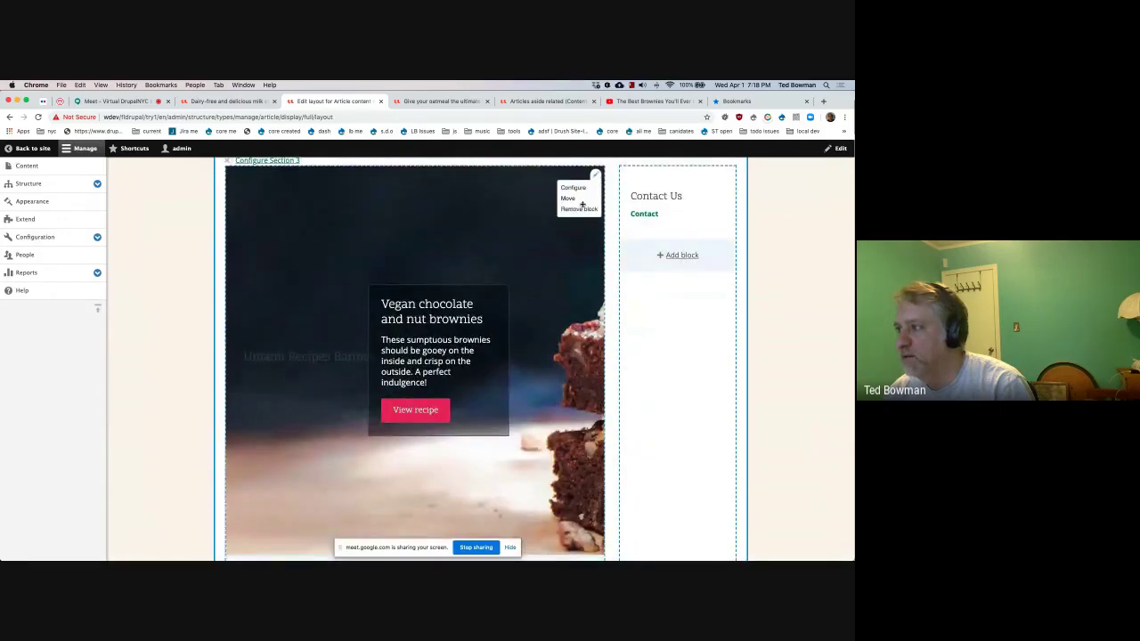
{"action": "left_click", "coordinate": [579, 210]}
{"action": "left_click", "coordinate": [788, 235]}
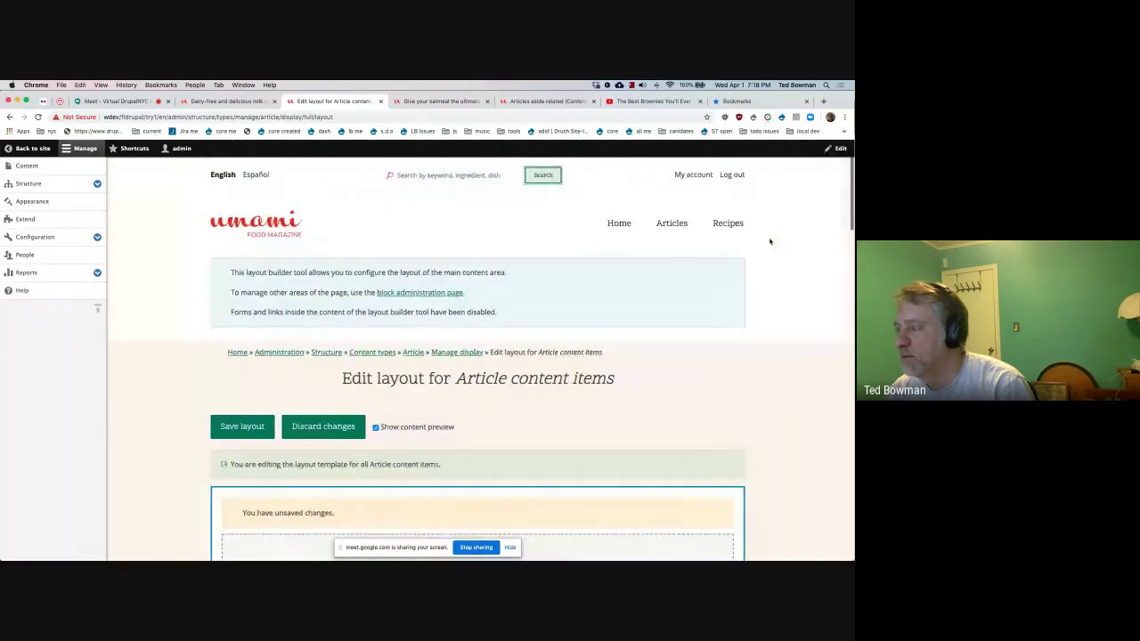
Step: Recheck the reference article's footer and add the Umami footer promo block to the wide column of Section 3 with its title hidden
{"action": "key", "text": "ctrl+shift+Tab"}
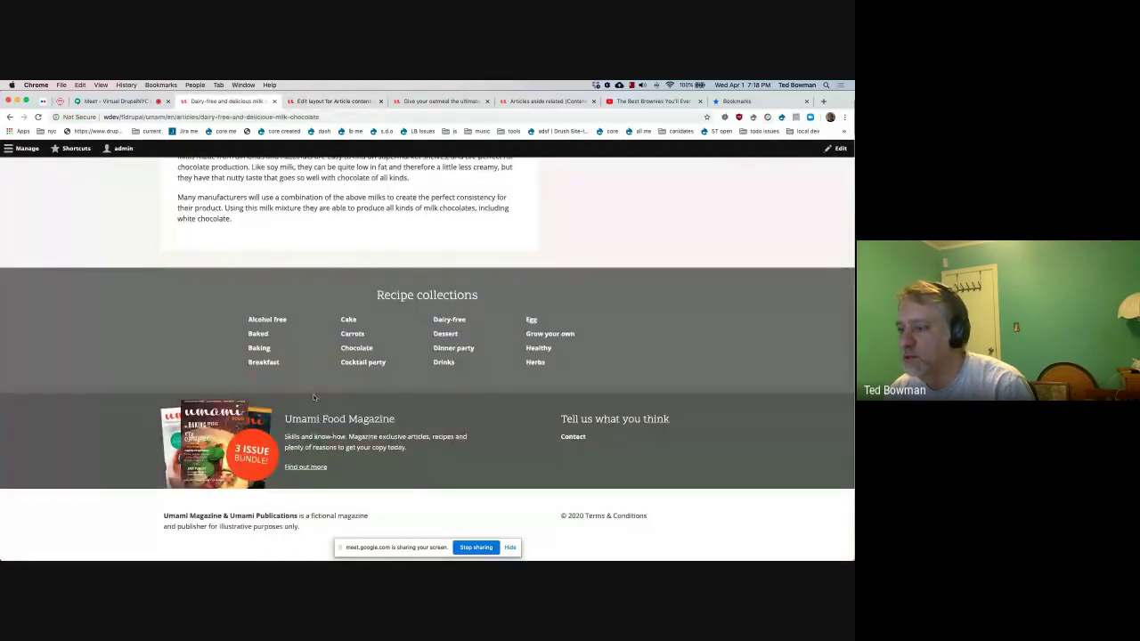
{"action": "key", "text": "ctrl+Tab"}
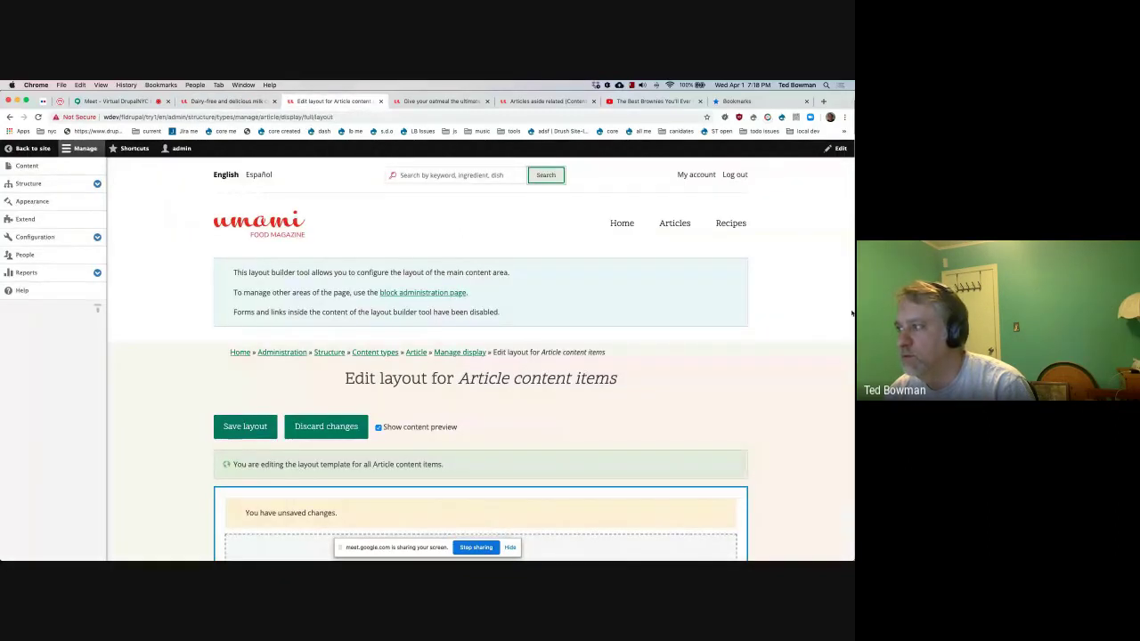
{"action": "left_click", "coordinate": [432, 102]}
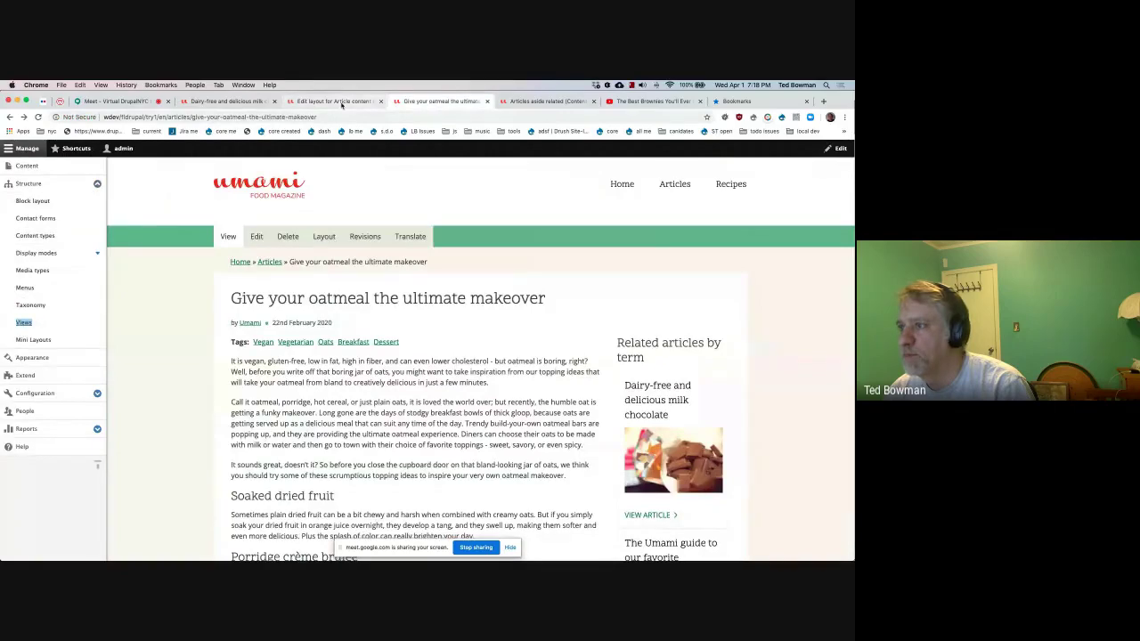
{"action": "left_click", "coordinate": [338, 101]}
{"action": "scroll", "coordinate": [758, 397], "scroll_direction": "down", "scroll_amount": 20}
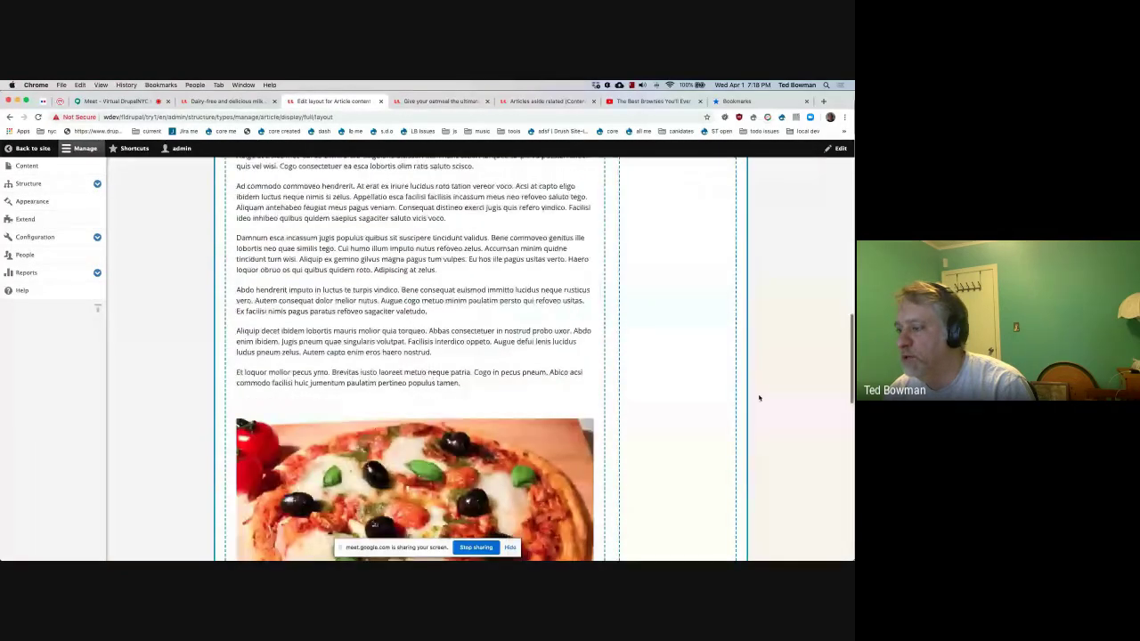
{"action": "scroll", "coordinate": [758, 397], "scroll_direction": "up", "scroll_amount": 3}
{"action": "scroll", "coordinate": [758, 395], "scroll_direction": "down", "scroll_amount": 6}
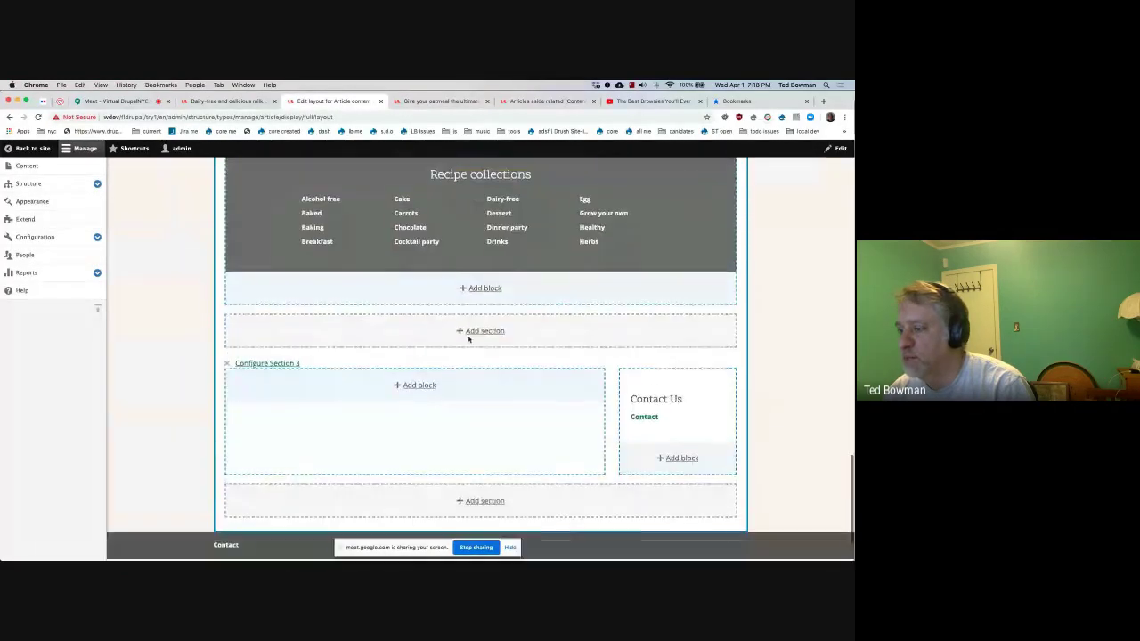
{"action": "left_click", "coordinate": [417, 385]}
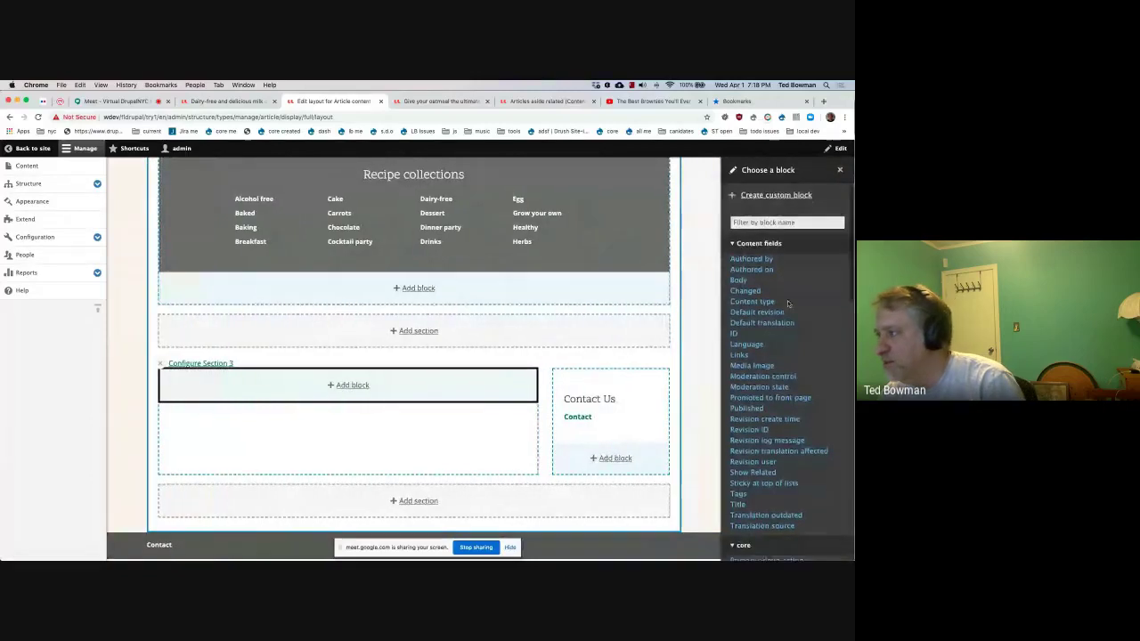
{"action": "left_click", "coordinate": [731, 243]}
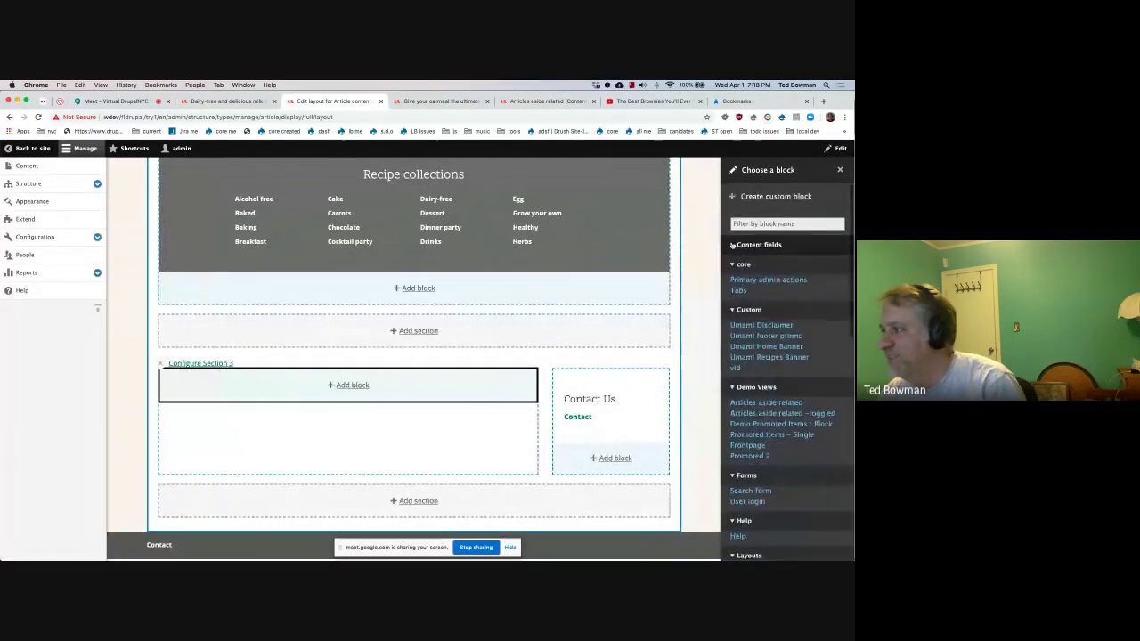
{"action": "left_click", "coordinate": [781, 337]}
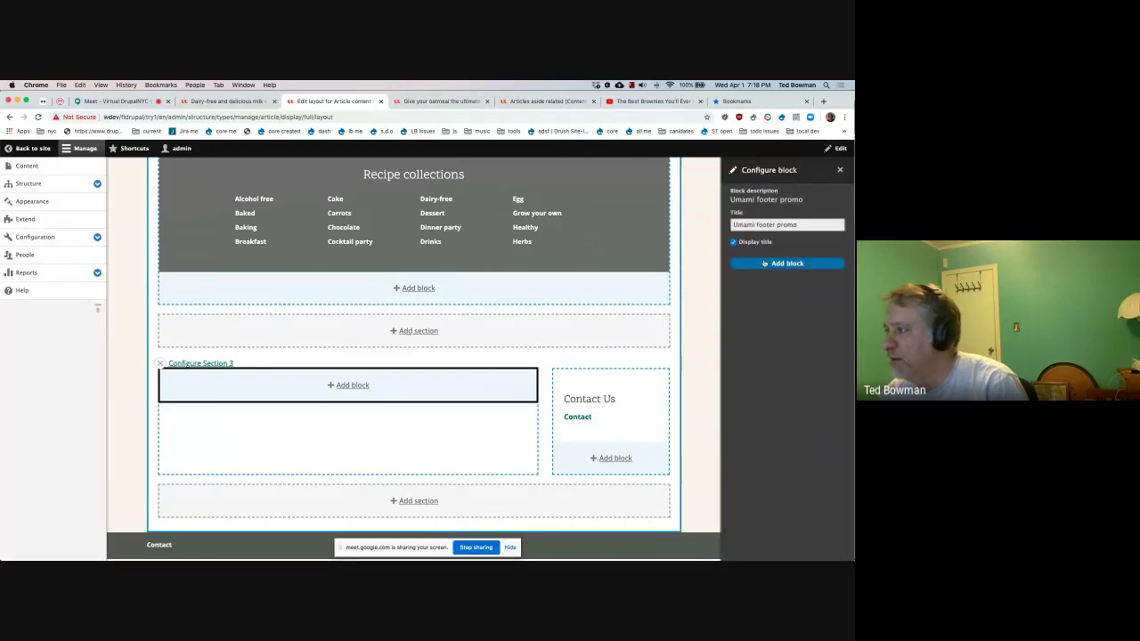
{"action": "left_click", "coordinate": [735, 242]}
{"action": "left_click", "coordinate": [755, 263]}
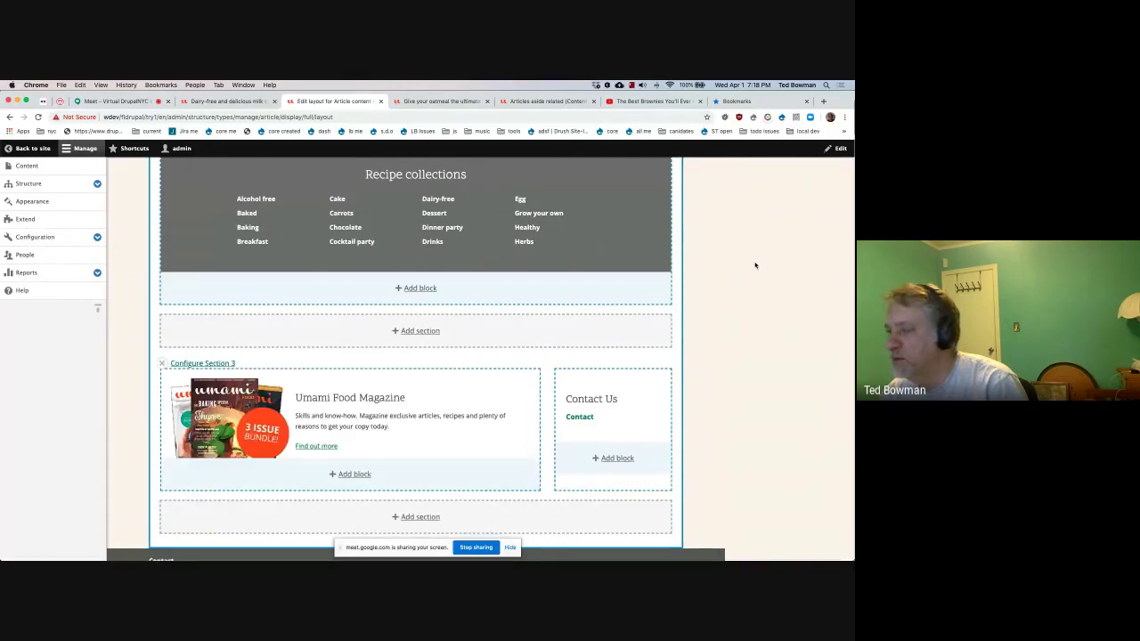
Step: Save the Article layout and compare the foot of the oatmeal article with that of the dairy-free chocolate article
{"action": "scroll", "coordinate": [444, 425], "scroll_direction": "down", "scroll_amount": 2}
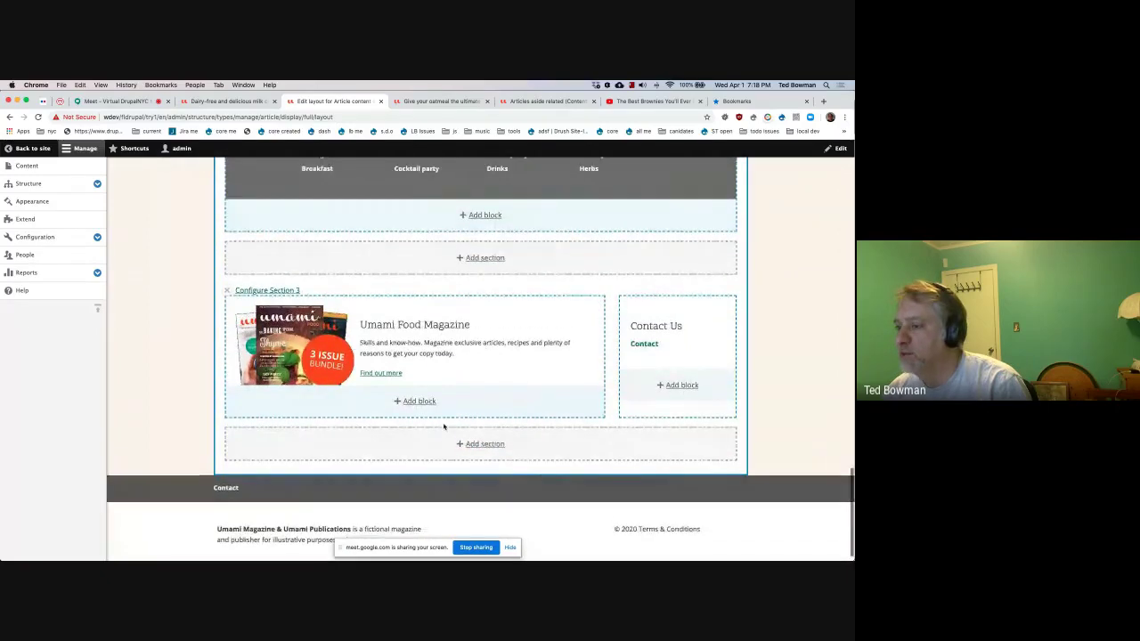
{"action": "scroll", "coordinate": [379, 374], "scroll_direction": "up", "scroll_amount": 20}
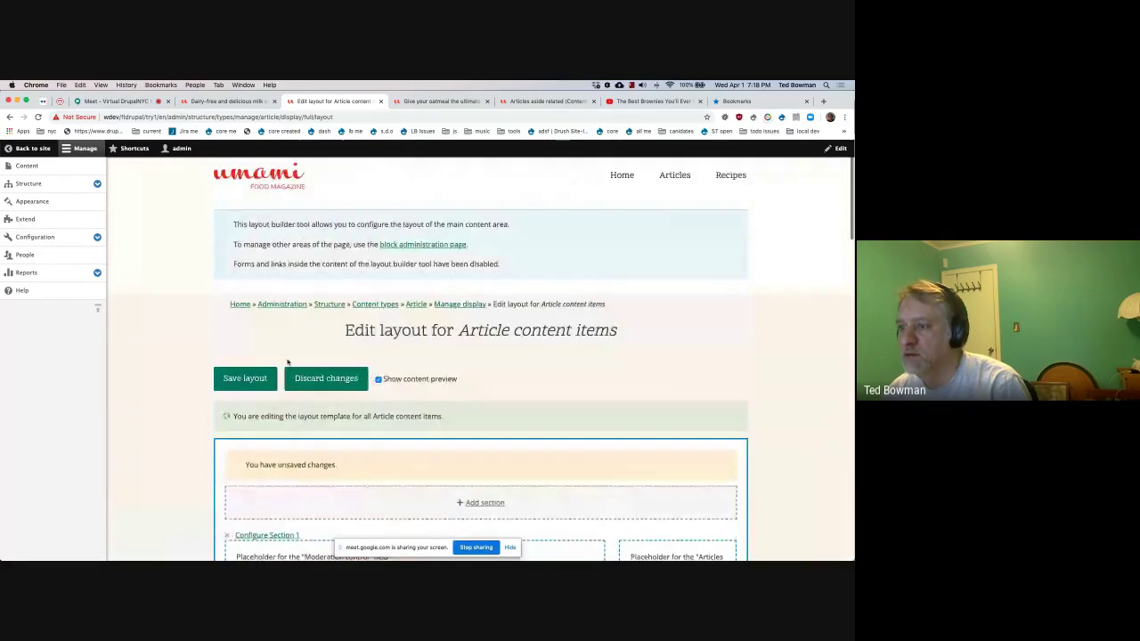
{"action": "left_click", "coordinate": [246, 378]}
{"action": "left_click", "coordinate": [429, 101]}
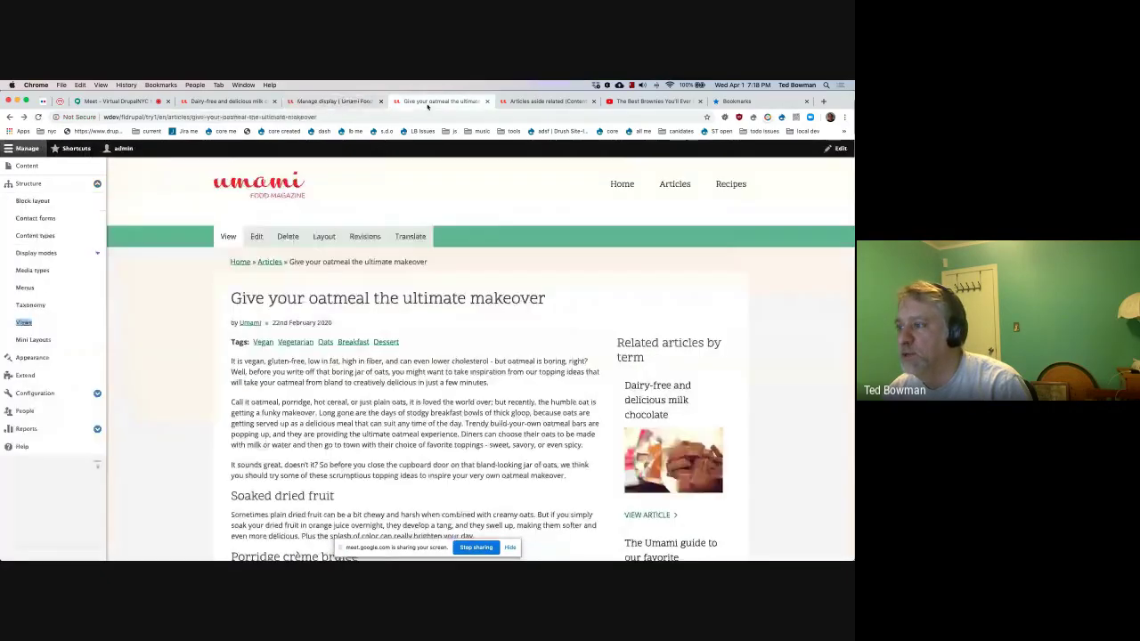
{"action": "scroll", "coordinate": [448, 364], "scroll_direction": "down", "scroll_amount": 3}
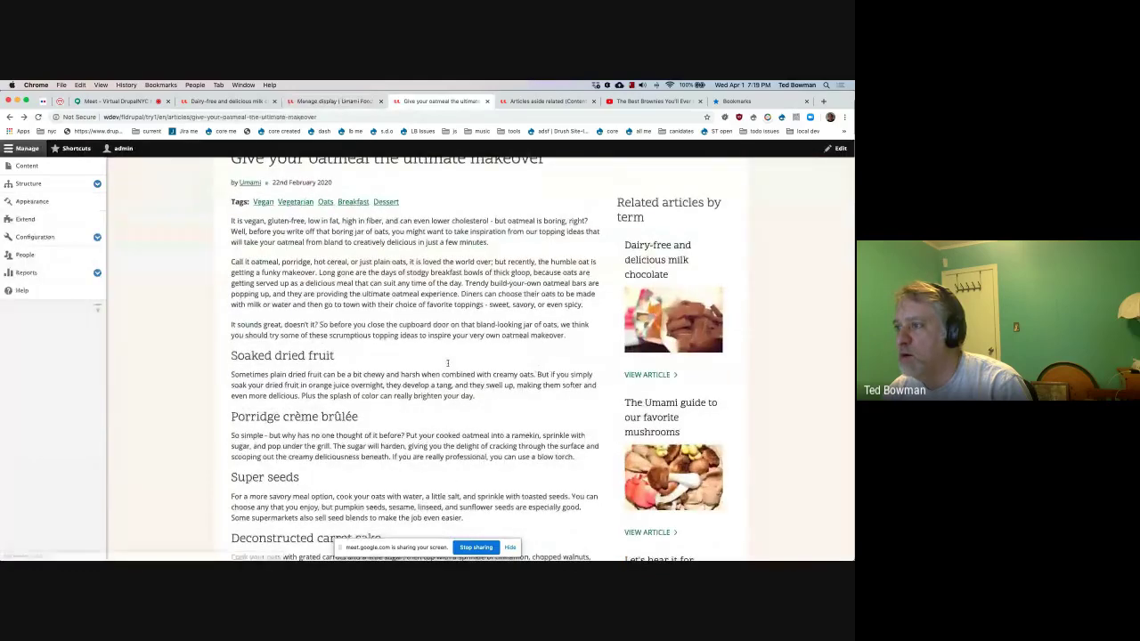
{"action": "scroll", "coordinate": [680, 310], "scroll_direction": "down", "scroll_amount": 15}
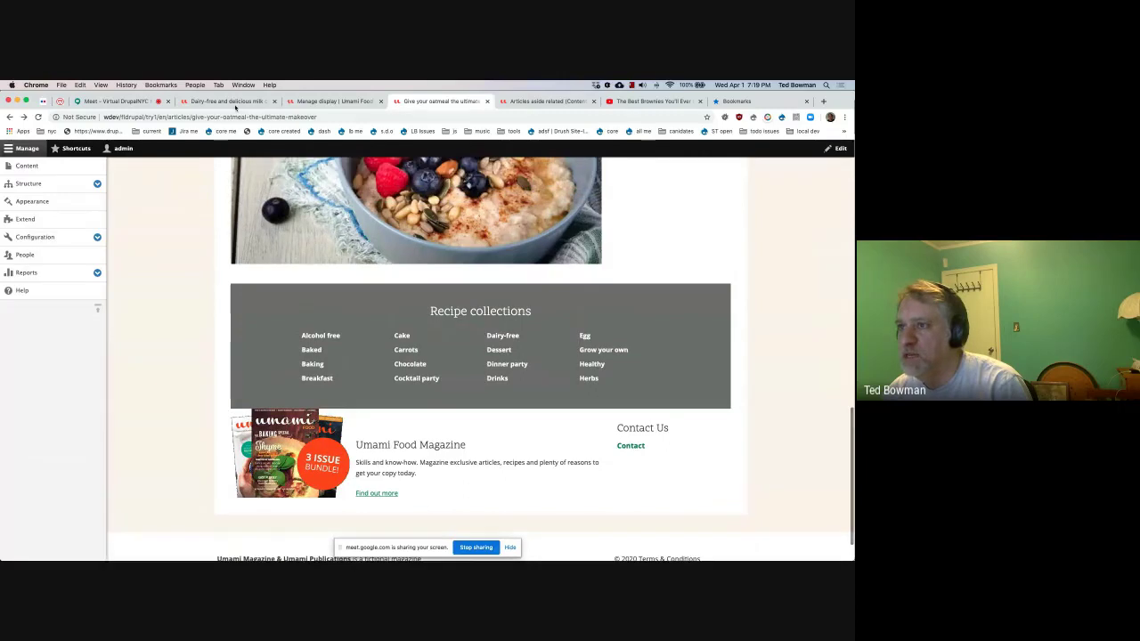
{"action": "key", "text": "ctrl+shift+Tab"}
{"action": "key", "text": "ctrl+shift+Tab"}
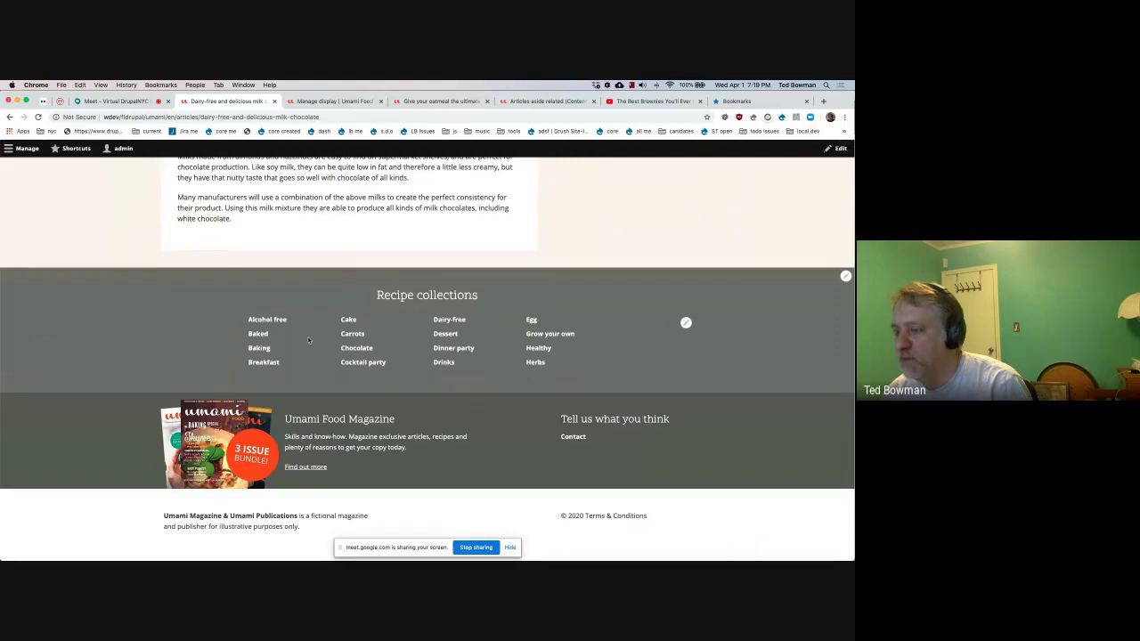
Step: Examine the Recipe collections band and the magazine promo and contact area at the foot of the oatmeal article
{"action": "left_click", "coordinate": [524, 102]}
{"action": "left_click", "coordinate": [441, 101]}
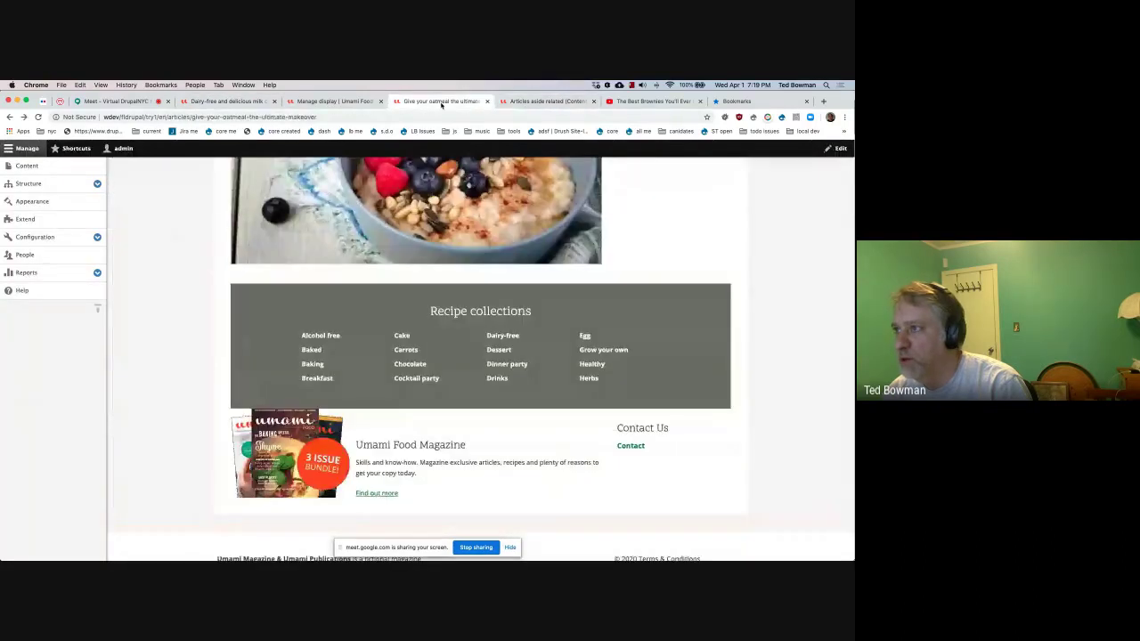
{"action": "scroll", "coordinate": [550, 405], "scroll_direction": "up", "scroll_amount": 2}
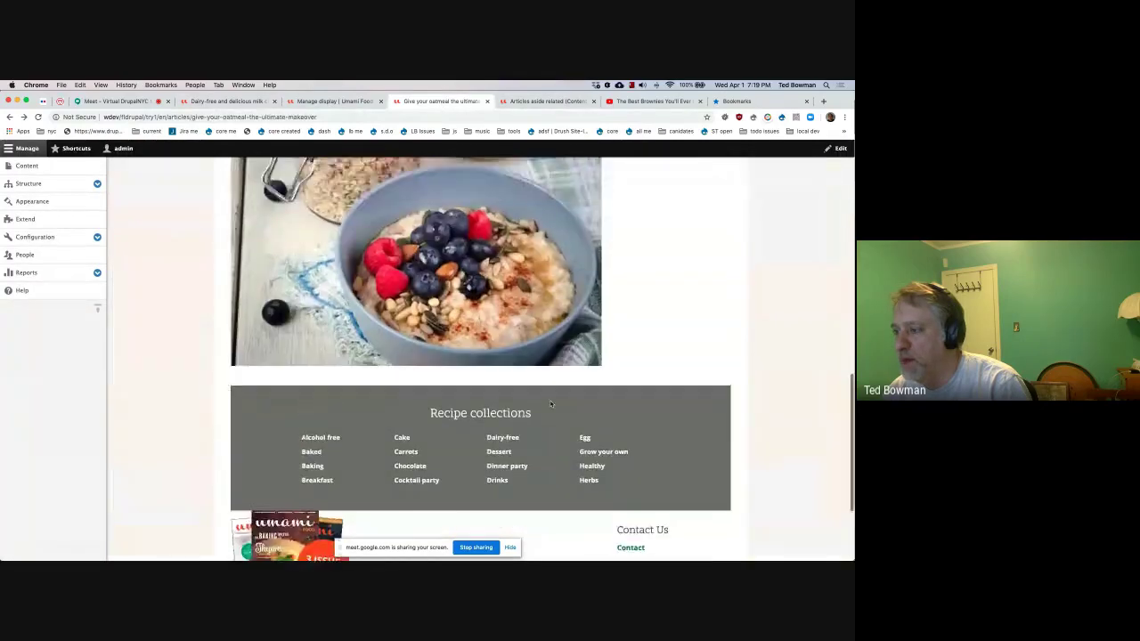
{"action": "scroll", "coordinate": [550, 404], "scroll_direction": "down", "scroll_amount": 2}
{"action": "scroll", "coordinate": [550, 404], "scroll_direction": "down", "scroll_amount": 1}
{"action": "scroll", "coordinate": [550, 404], "scroll_direction": "up", "scroll_amount": 3}
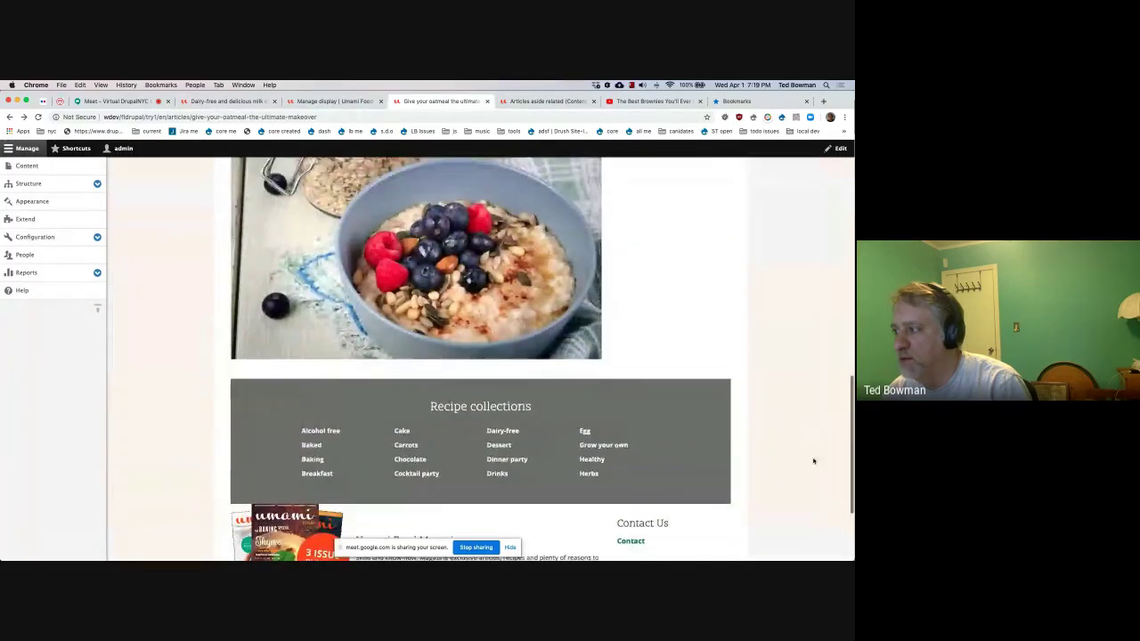
{"action": "scroll", "coordinate": [804, 450], "scroll_direction": "down", "scroll_amount": 3}
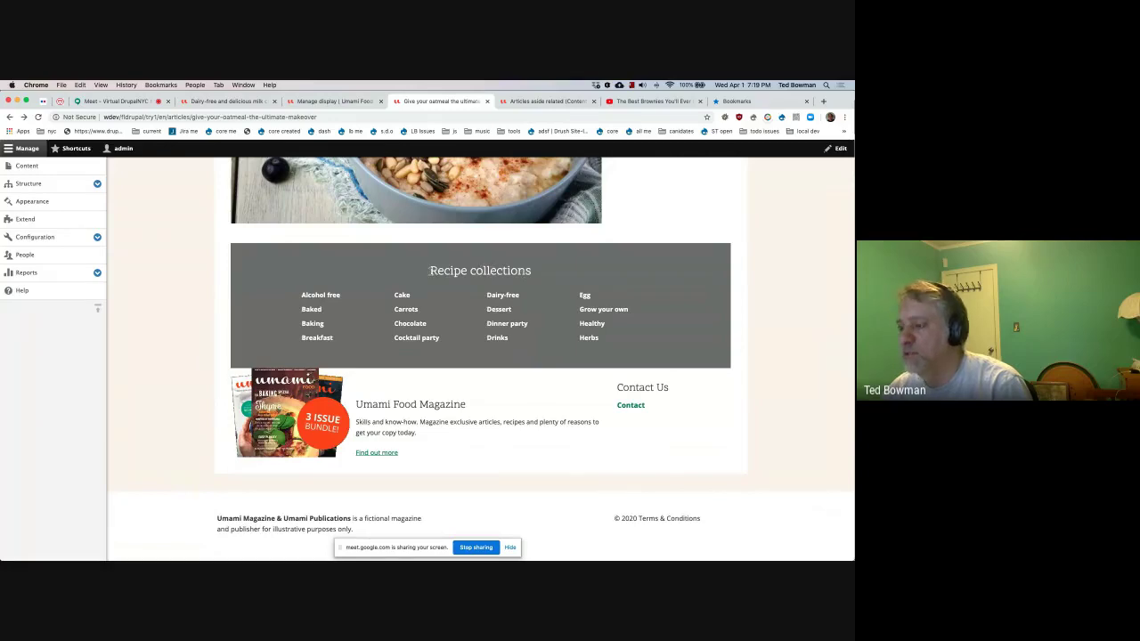
Step: Review the oatmeal article's whole layout, from its title, body text and related articles down to the contact section
{"action": "scroll", "coordinate": [430, 271], "scroll_direction": "up", "scroll_amount": 8}
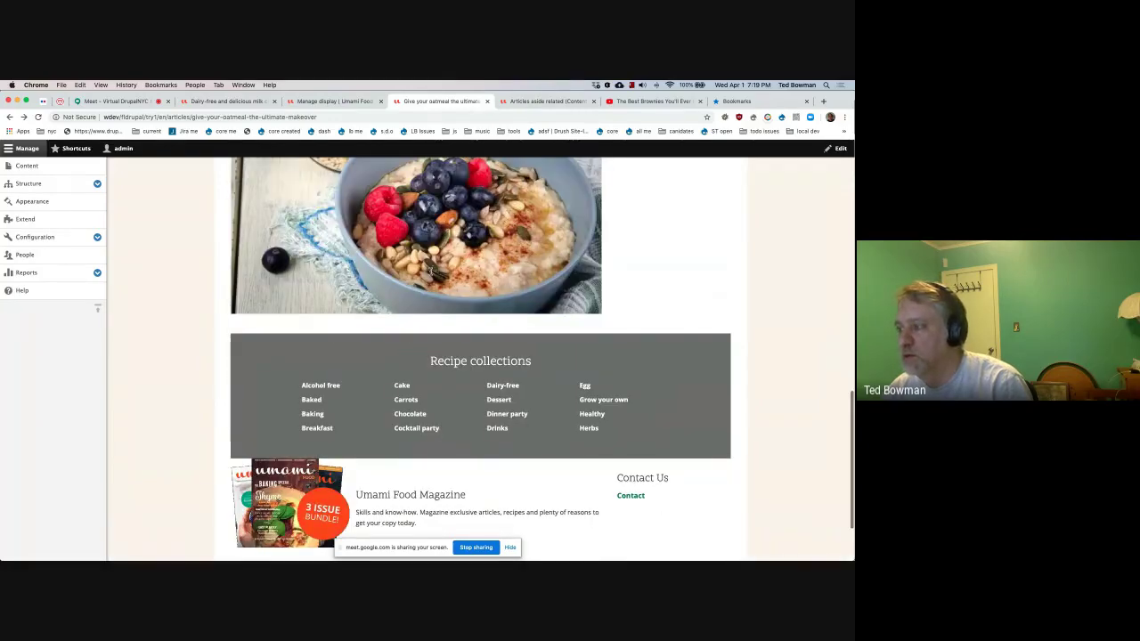
{"action": "scroll", "coordinate": [430, 274], "scroll_direction": "up", "scroll_amount": 11}
{"action": "scroll", "coordinate": [445, 285], "scroll_direction": "down", "scroll_amount": 2}
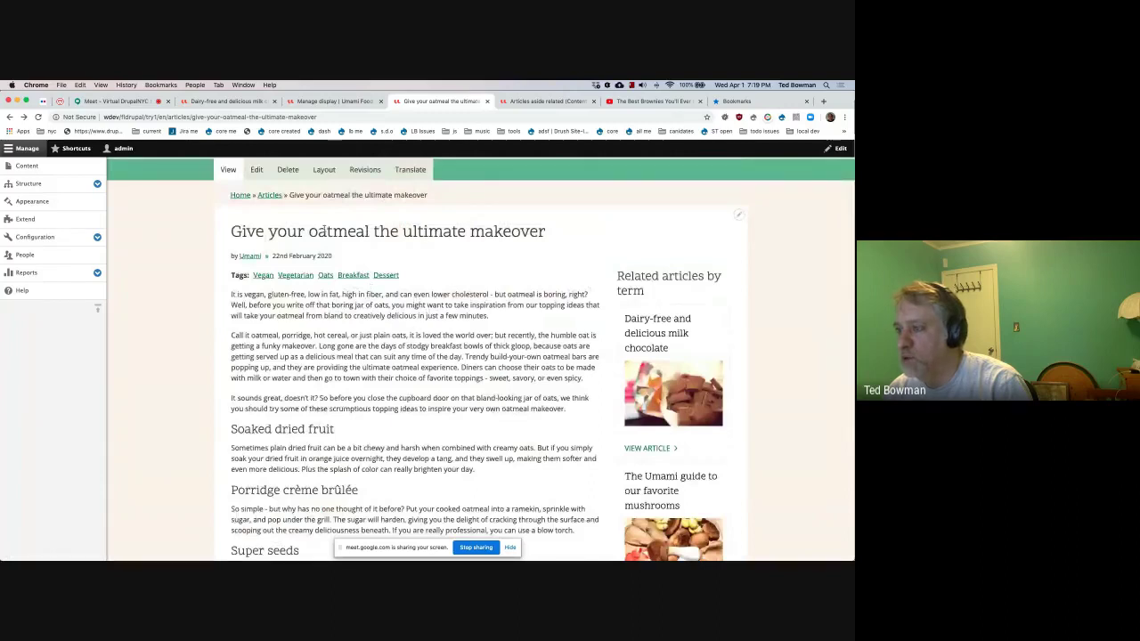
{"action": "left_click_drag", "start_coordinate": [265, 230], "coordinate": [548, 237]}
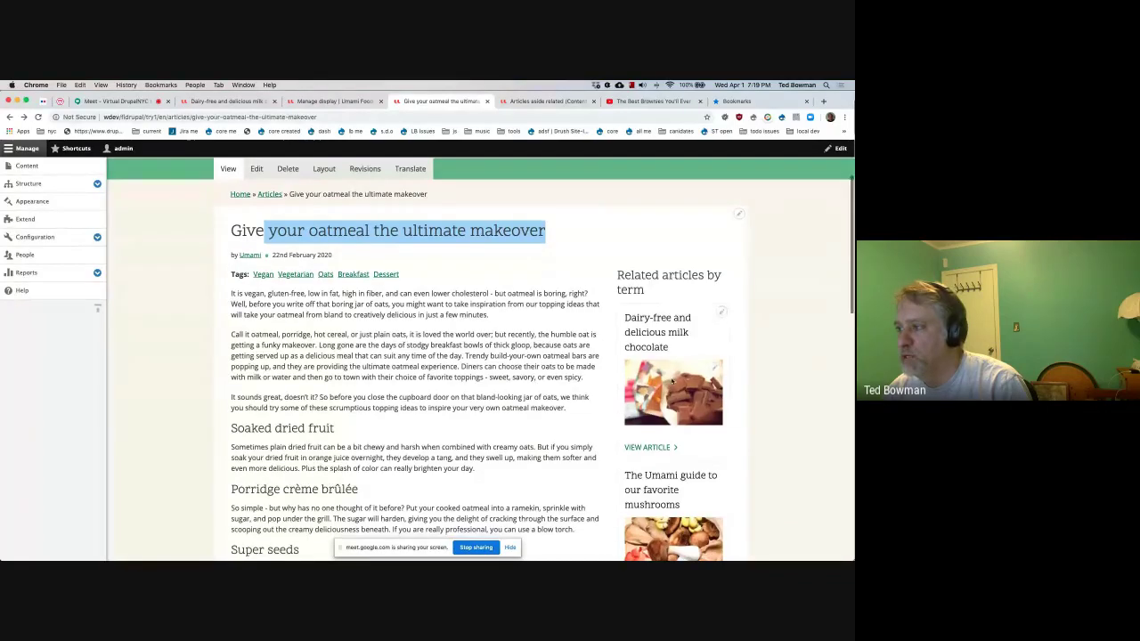
{"action": "scroll", "coordinate": [535, 294], "scroll_direction": "down", "scroll_amount": 1}
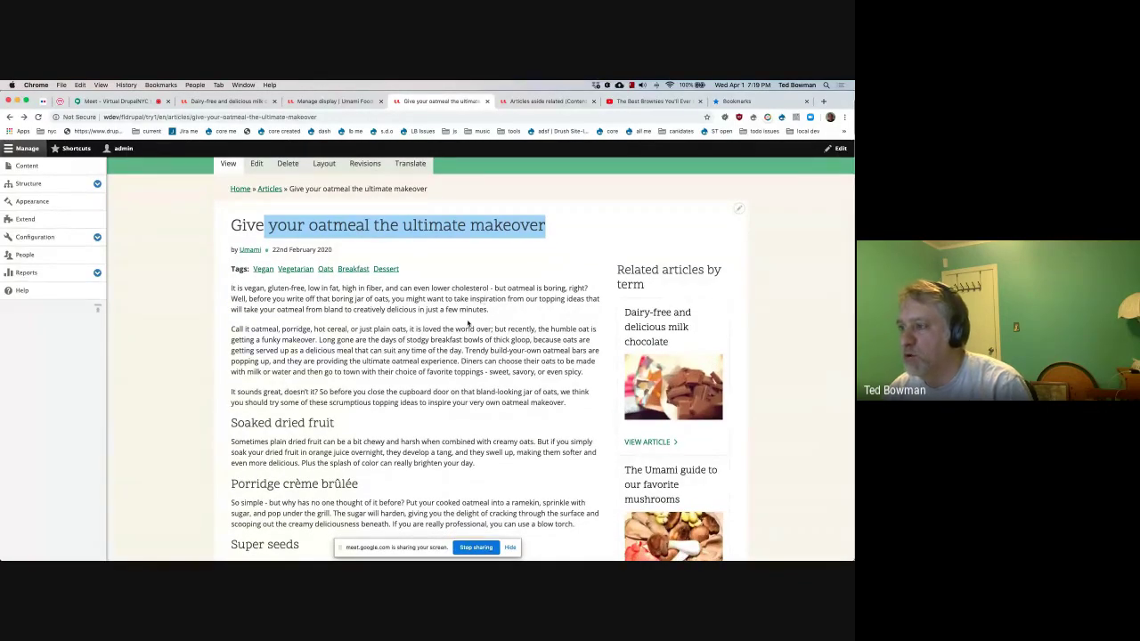
{"action": "scroll", "coordinate": [467, 324], "scroll_direction": "down", "scroll_amount": 5}
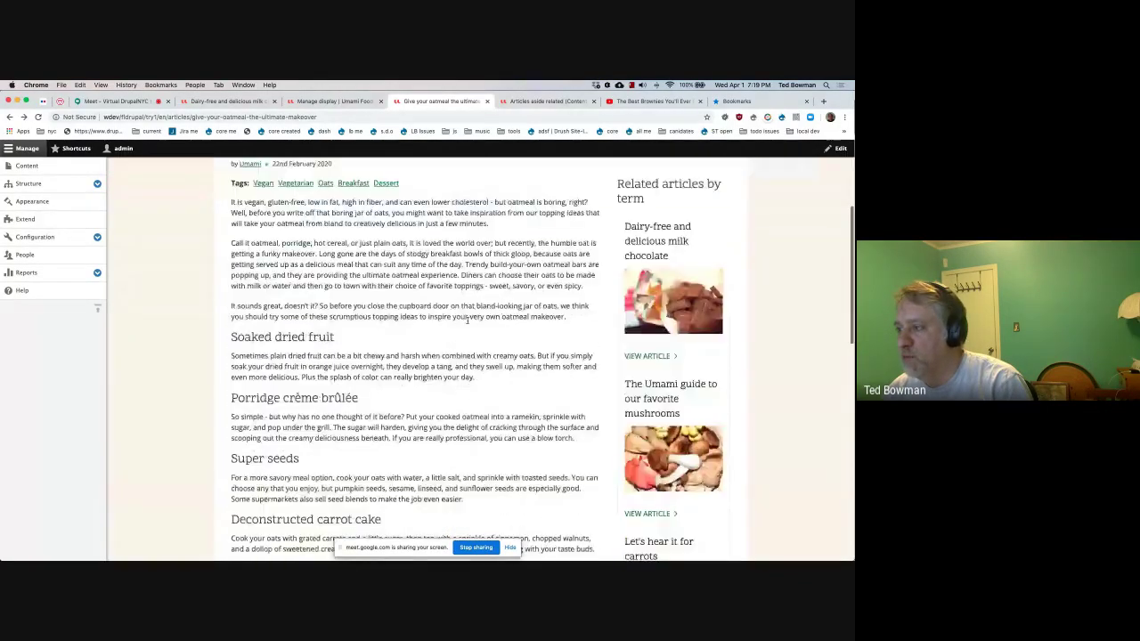
{"action": "scroll", "coordinate": [467, 324], "scroll_direction": "down", "scroll_amount": 5}
{"action": "scroll", "coordinate": [468, 324], "scroll_direction": "up", "scroll_amount": 3}
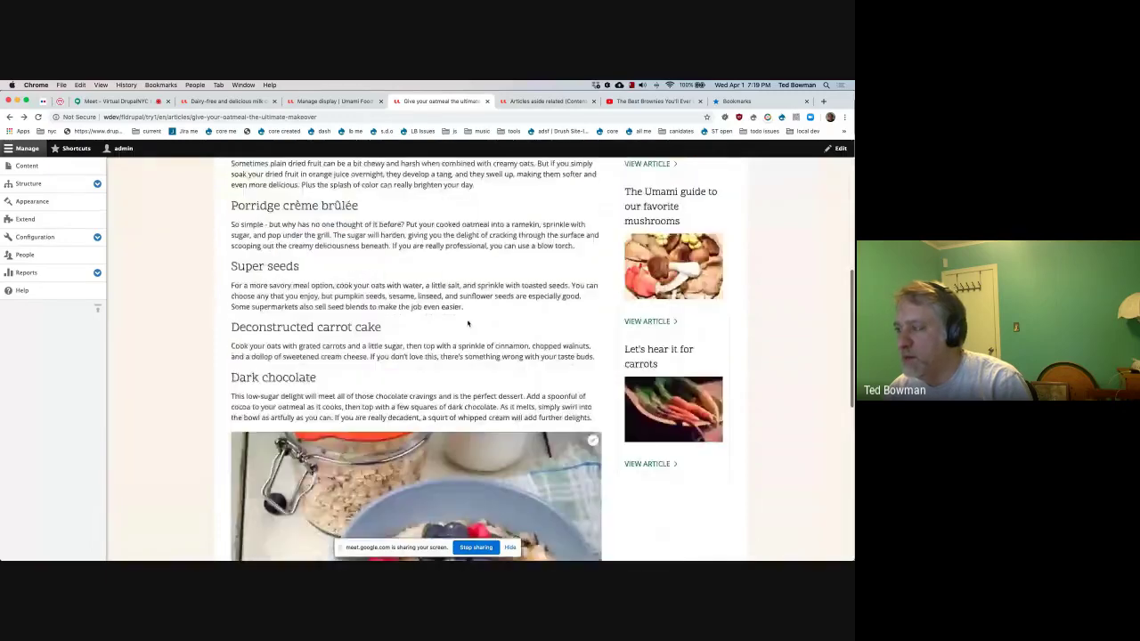
{"action": "scroll", "coordinate": [467, 324], "scroll_direction": "up", "scroll_amount": 5}
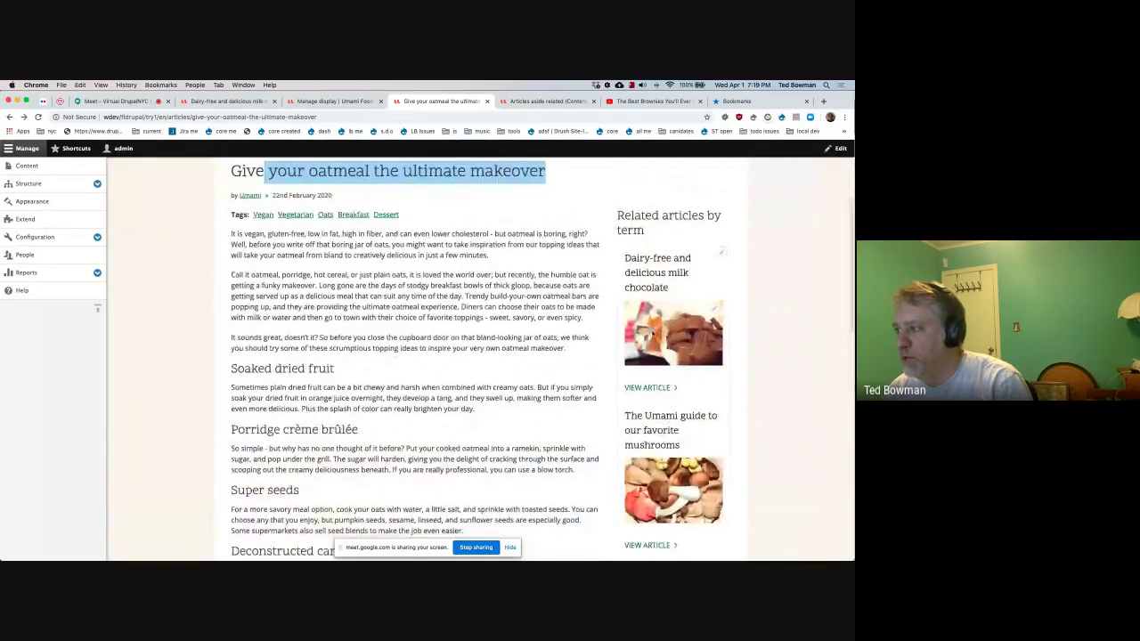
{"action": "scroll", "coordinate": [652, 334], "scroll_direction": "down", "scroll_amount": 10}
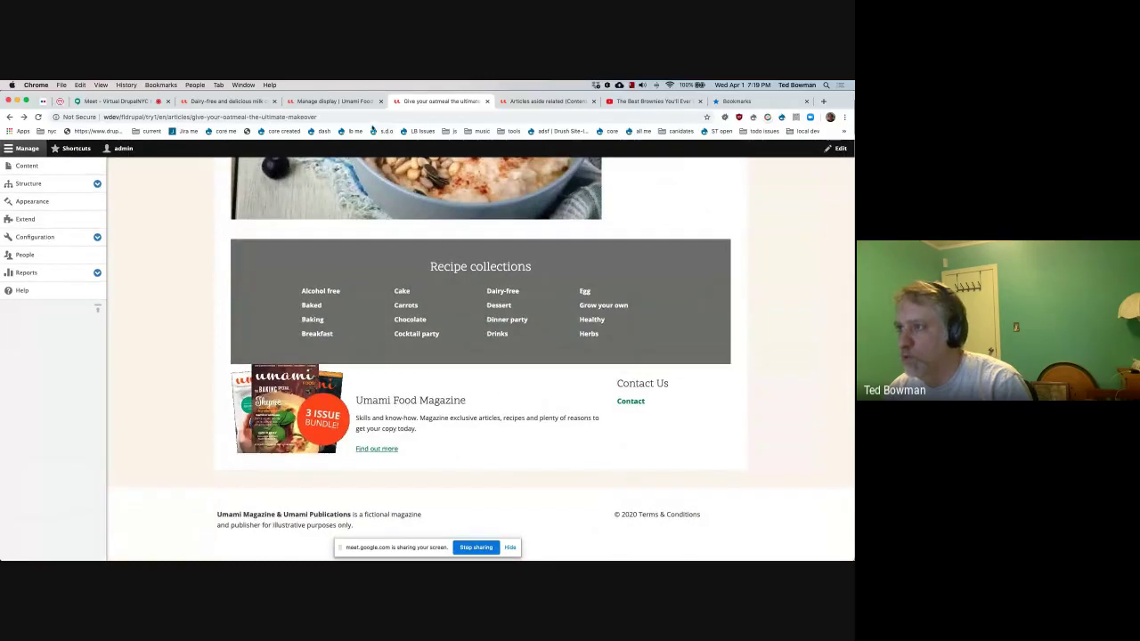
Step: Switch to Keynote and play the slideshow from the Manage Display and Block Layout slide to the "Without Layout Builder" slide
{"action": "key", "text": "super+Tab"}
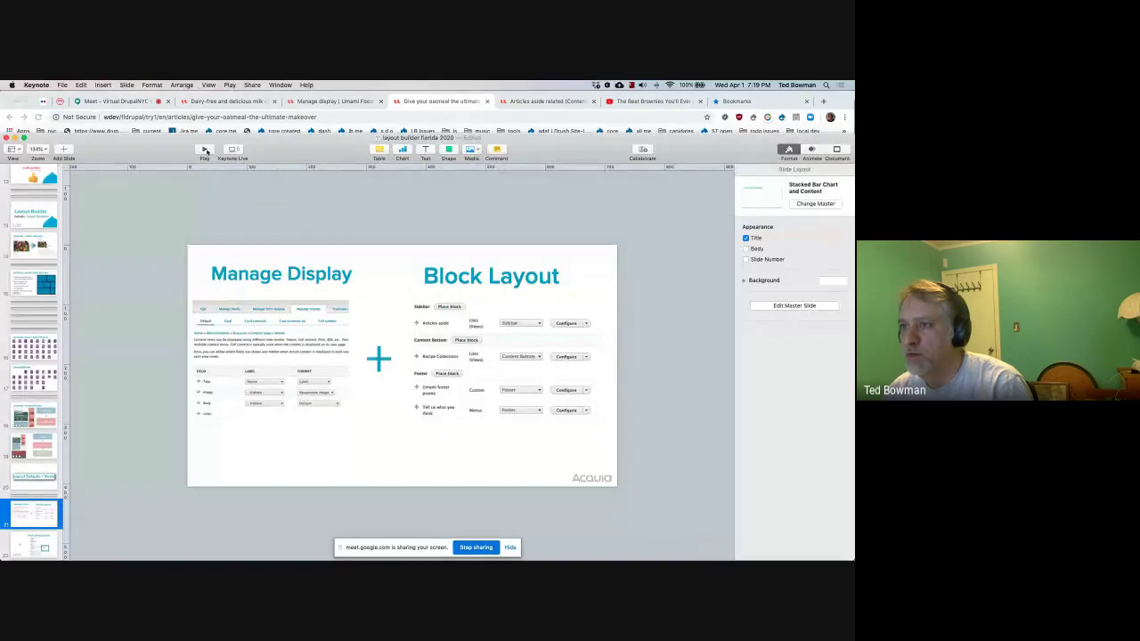
{"action": "left_click", "coordinate": [205, 150]}
{"action": "key", "text": "Right"}
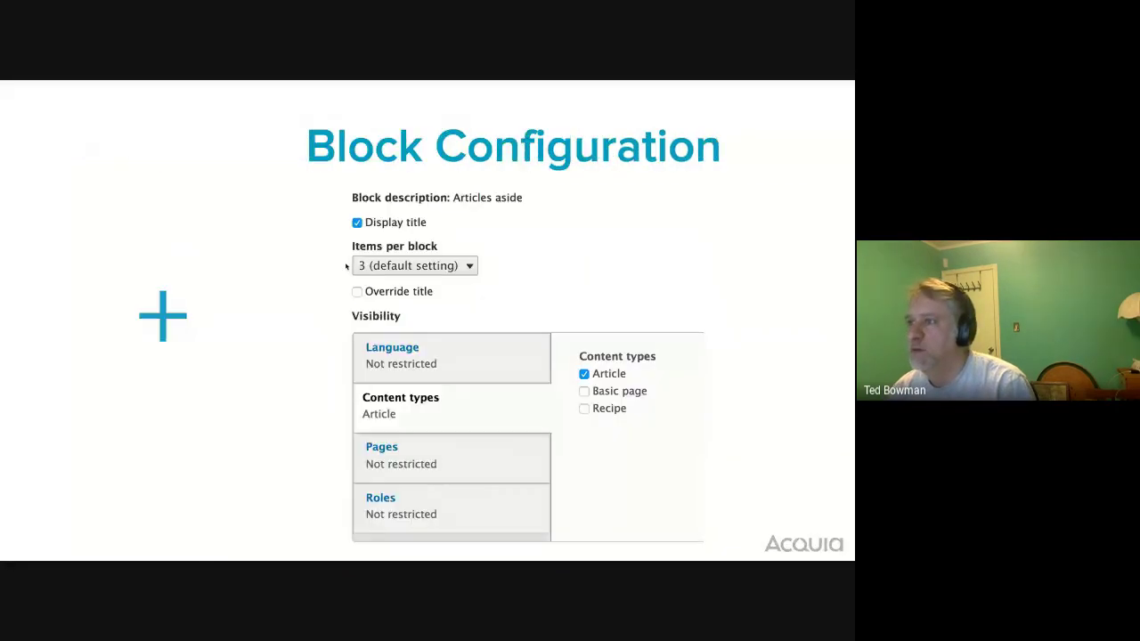
{"action": "key", "text": "Right"}
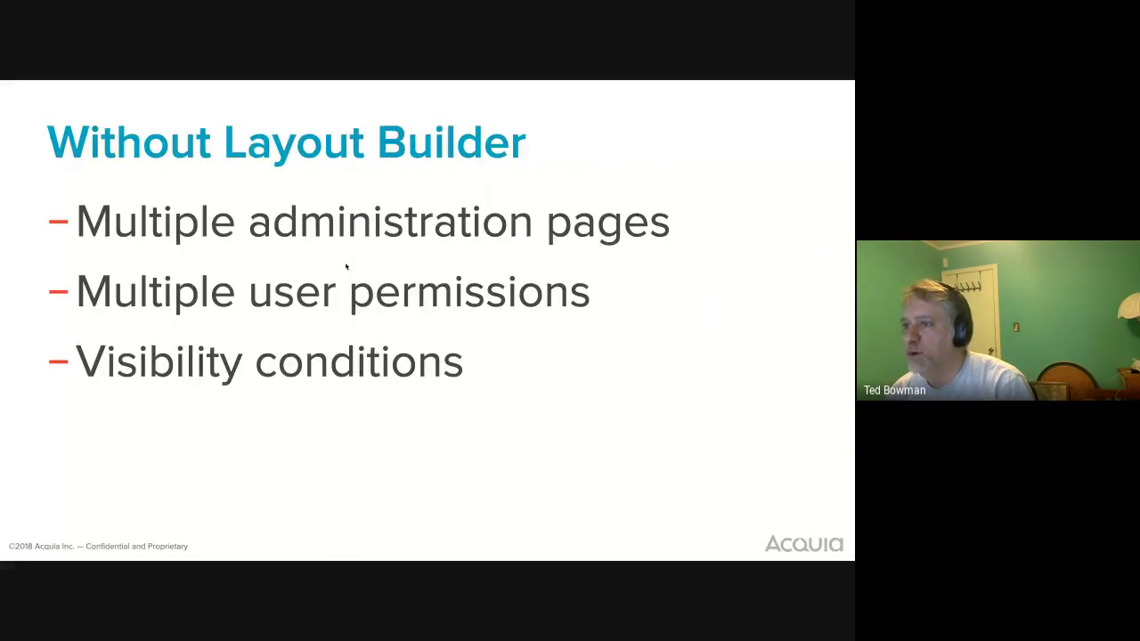
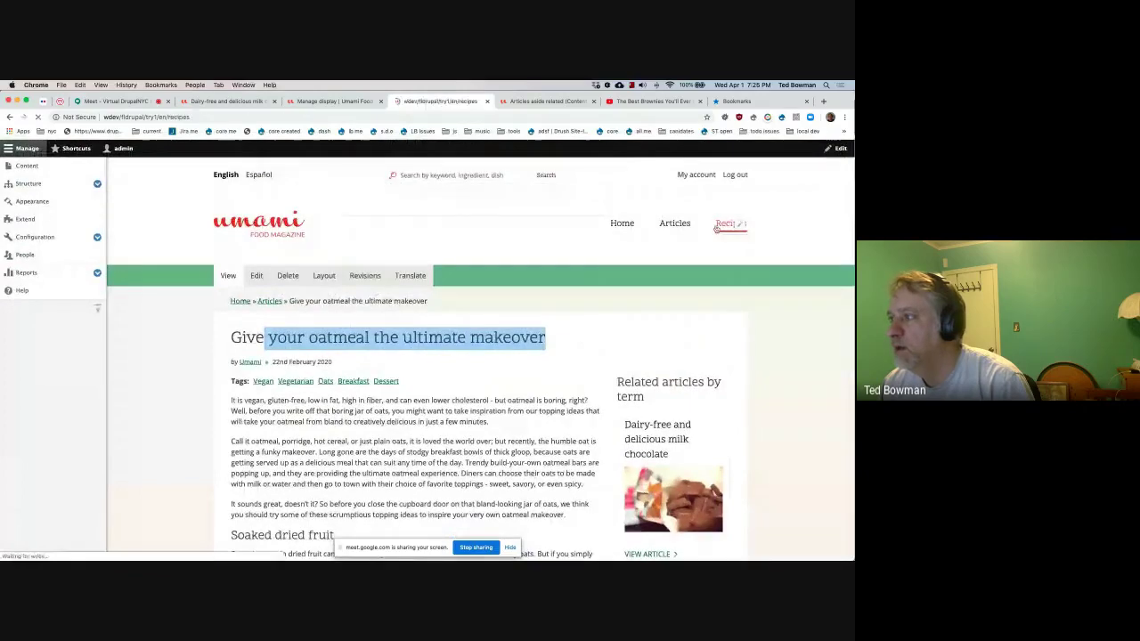
Step: Open the Vegan chocolate and nut brownies recipe from the Recipes listing
{"action": "scroll", "coordinate": [743, 222], "scroll_direction": "down", "scroll_amount": 1}
{"action": "scroll", "coordinate": [482, 400], "scroll_direction": "down", "scroll_amount": 5}
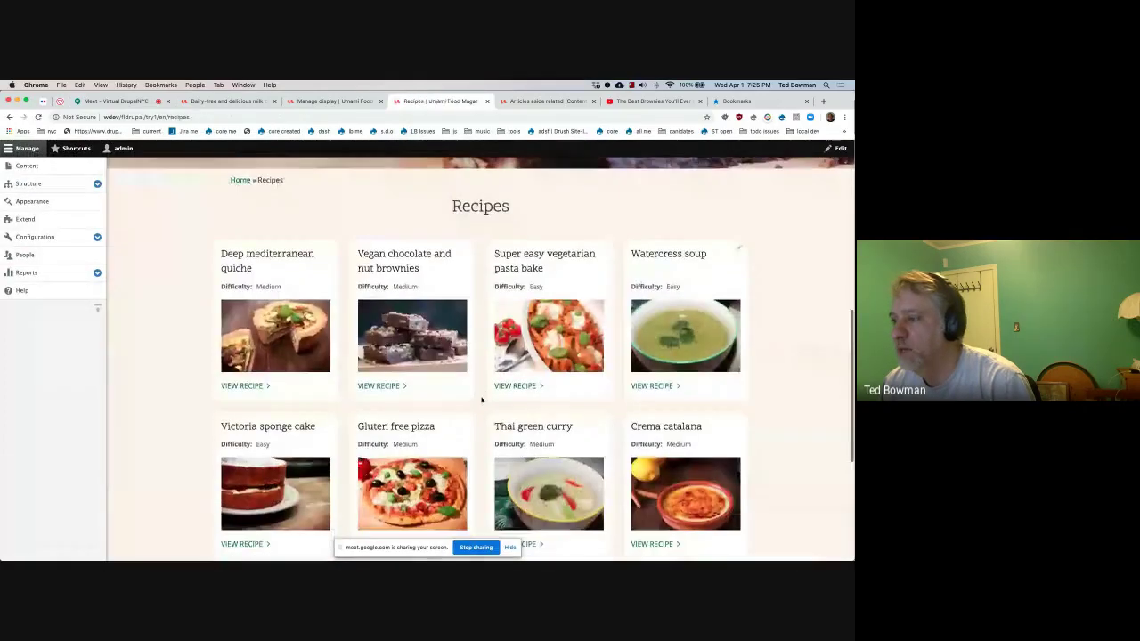
{"action": "left_click", "coordinate": [399, 386]}
{"action": "scroll", "coordinate": [400, 387], "scroll_direction": "down", "scroll_amount": 2}
{"action": "scroll", "coordinate": [406, 314], "scroll_direction": "down", "scroll_amount": 2}
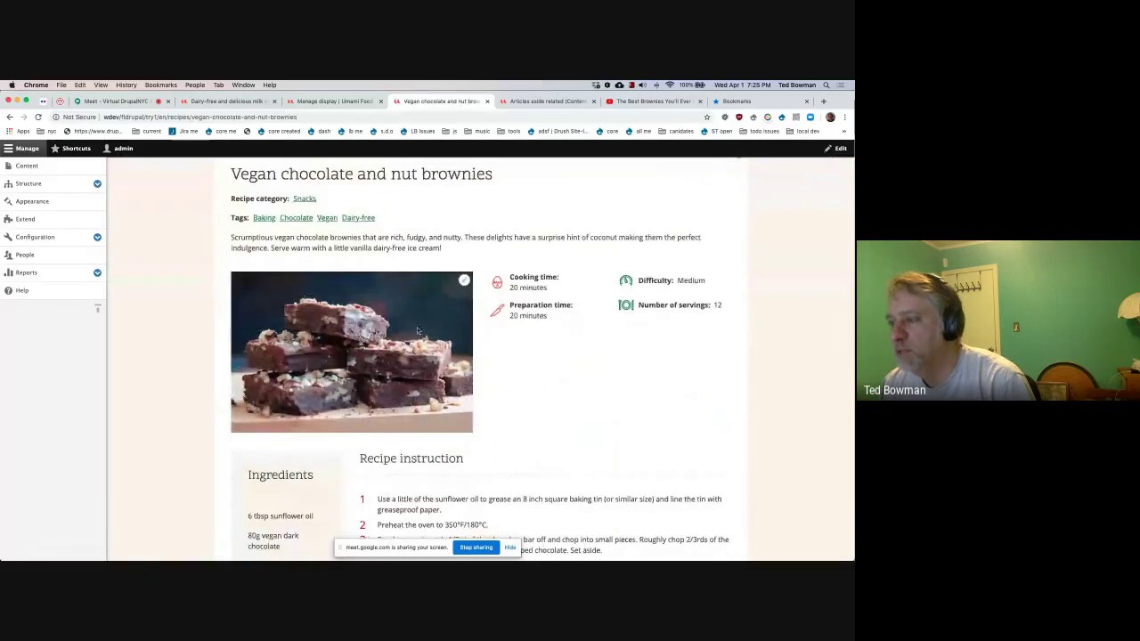
Step: Examine the brownie recipe's layout, highlighting the cooking time, preparation time, difficulty and servings fields beside the image
{"action": "scroll", "coordinate": [437, 262], "scroll_direction": "up", "scroll_amount": 2}
{"action": "scroll", "coordinate": [437, 261], "scroll_direction": "down", "scroll_amount": 1}
{"action": "scroll", "coordinate": [437, 262], "scroll_direction": "down", "scroll_amount": 1}
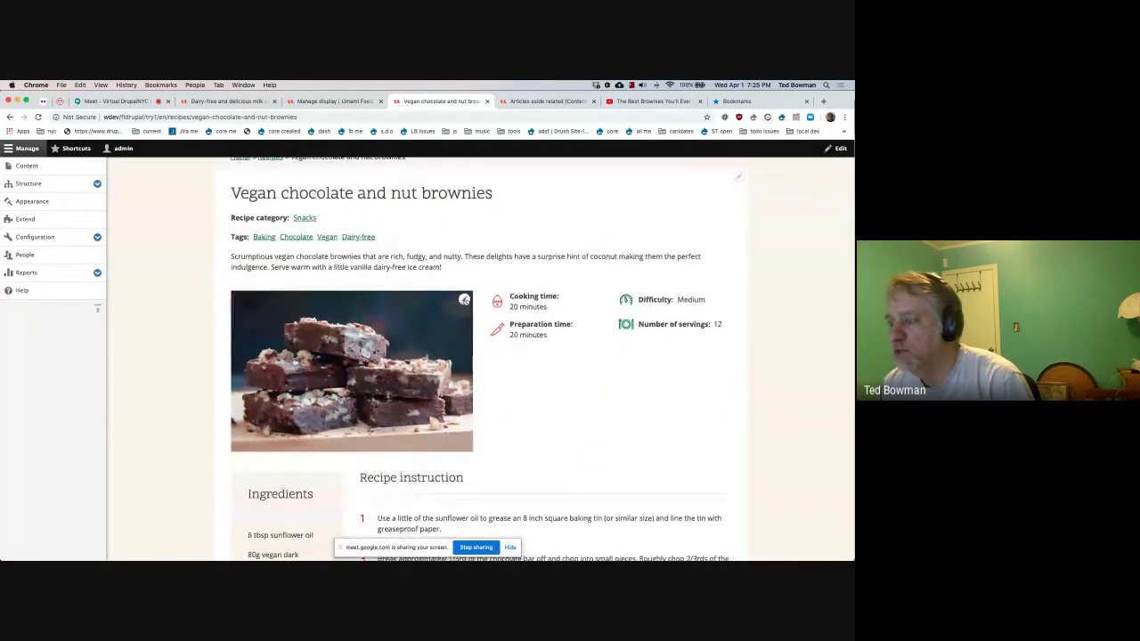
{"action": "scroll", "coordinate": [387, 357], "scroll_direction": "down", "scroll_amount": 1}
{"action": "scroll", "coordinate": [386, 357], "scroll_direction": "up", "scroll_amount": 1}
{"action": "scroll", "coordinate": [386, 357], "scroll_direction": "down", "scroll_amount": 3}
{"action": "scroll", "coordinate": [386, 357], "scroll_direction": "up", "scroll_amount": 3}
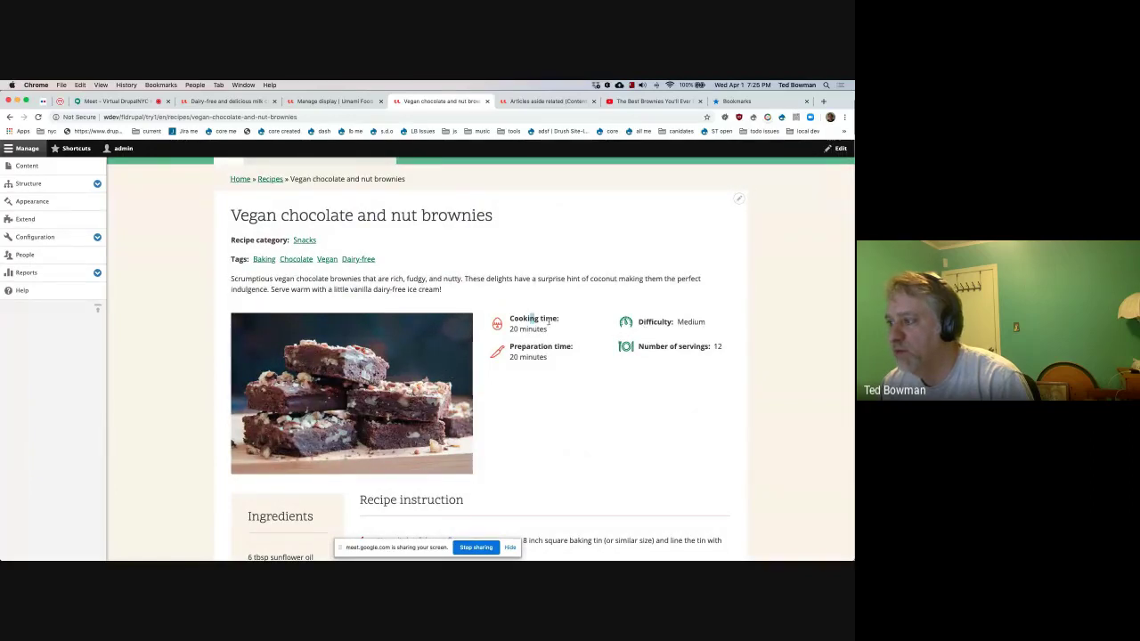
{"action": "left_click_drag", "start_coordinate": [531, 318], "coordinate": [672, 358]}
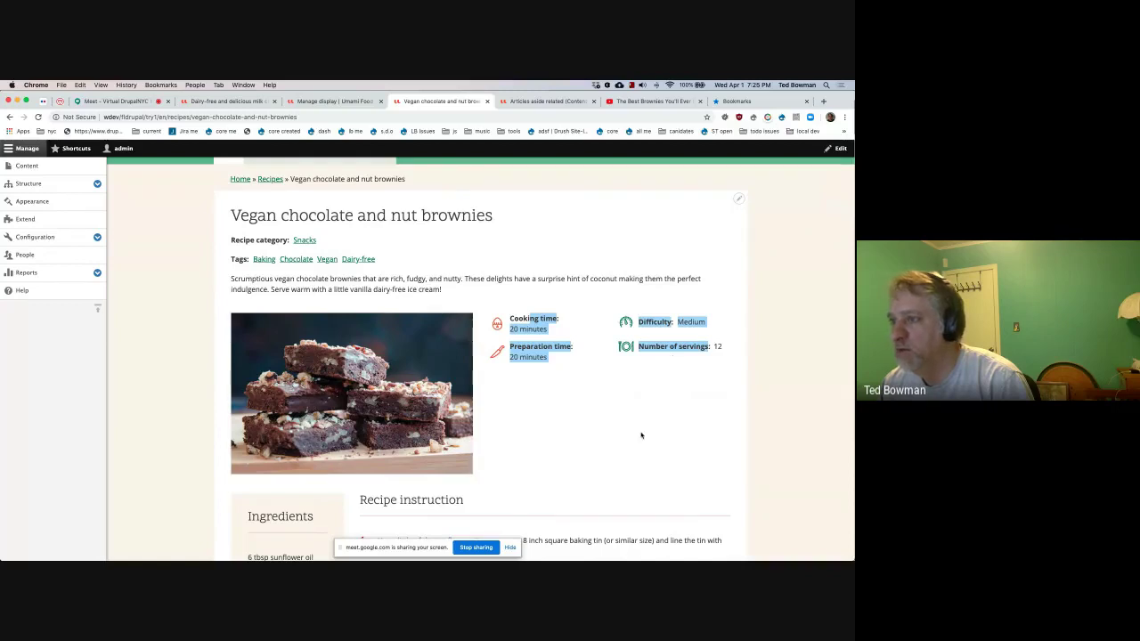
{"action": "scroll", "coordinate": [641, 436], "scroll_direction": "up", "scroll_amount": 3}
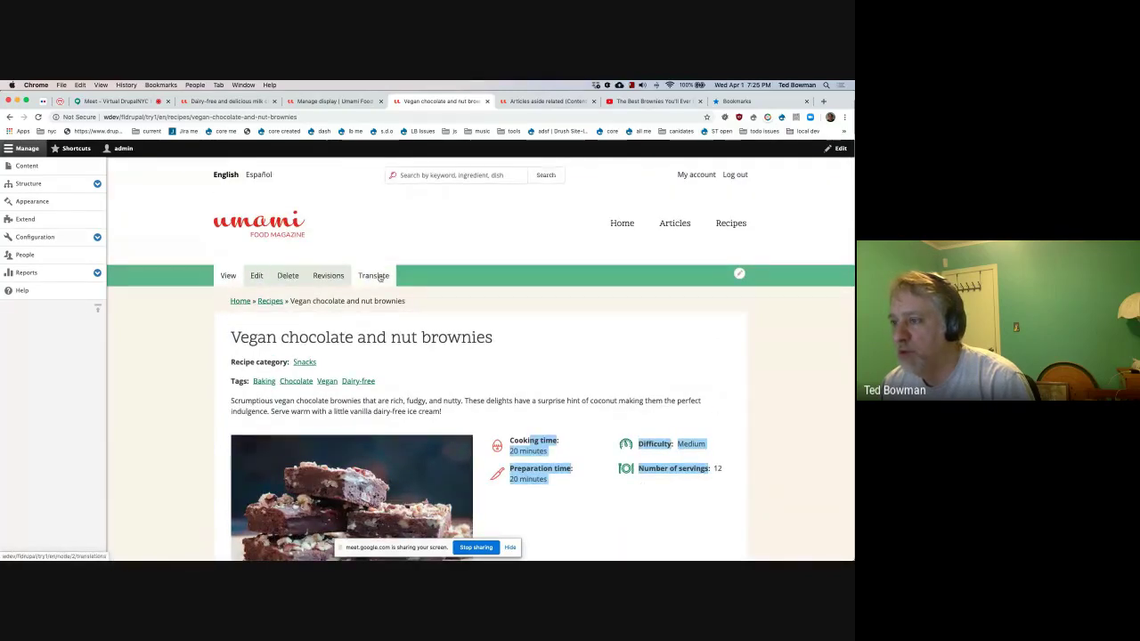
Step: Open the Recipe content type's Manage display page, review its default fields and open the Full content display
{"action": "key", "text": "ctrl+shift+Tab"}
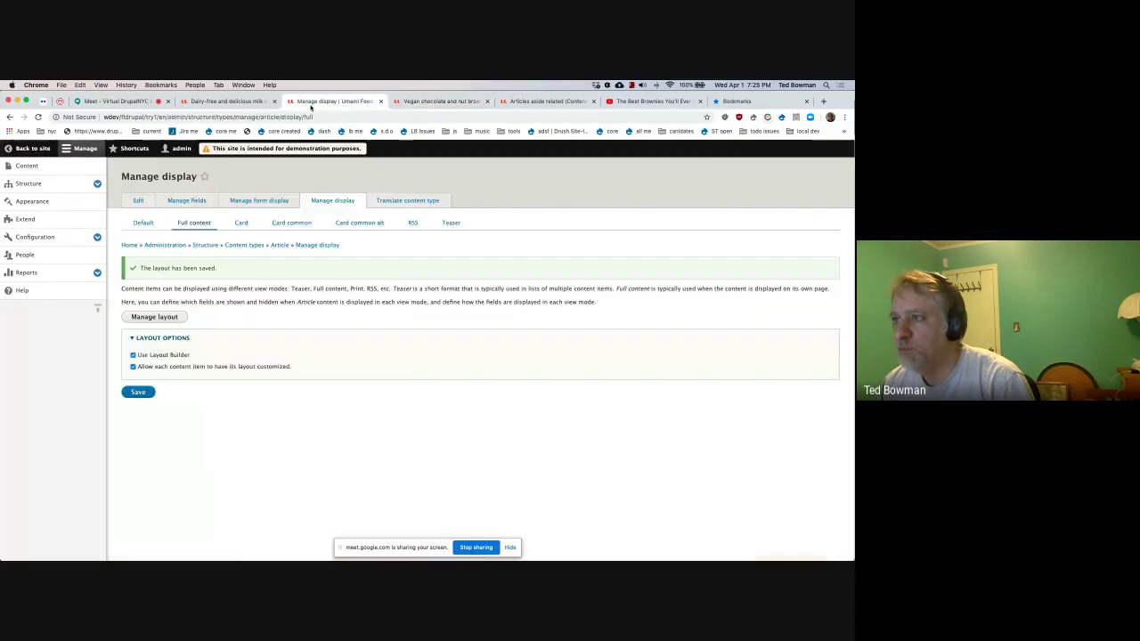
{"action": "left_click", "coordinate": [236, 246]}
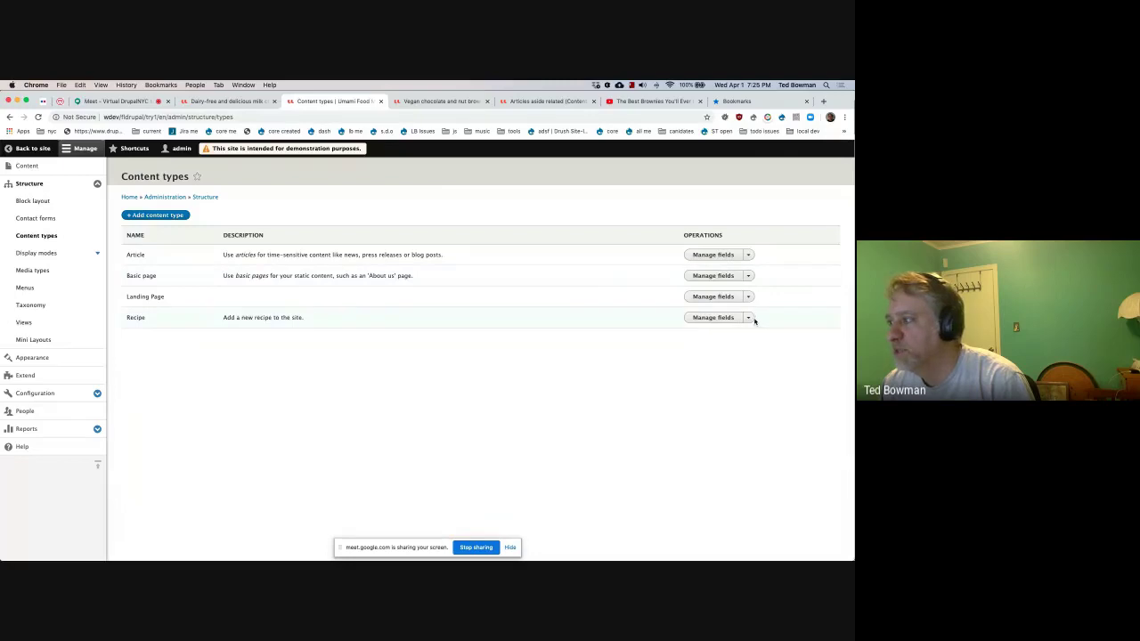
{"action": "left_click", "coordinate": [748, 318]}
{"action": "left_click", "coordinate": [737, 339]}
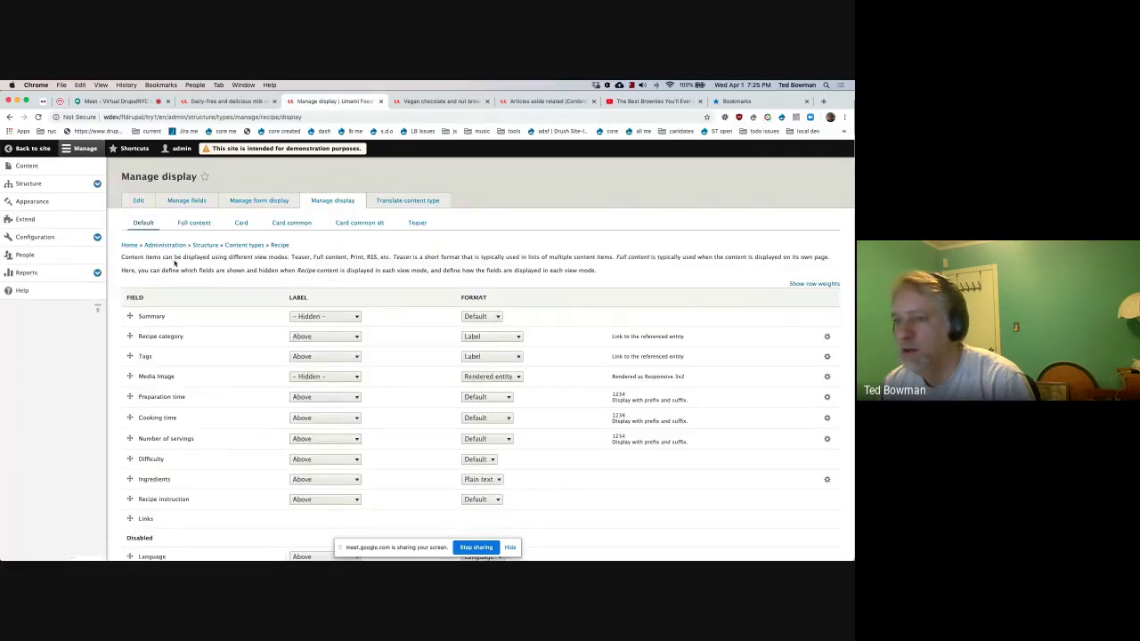
{"action": "scroll", "coordinate": [210, 323], "scroll_direction": "down", "scroll_amount": 5}
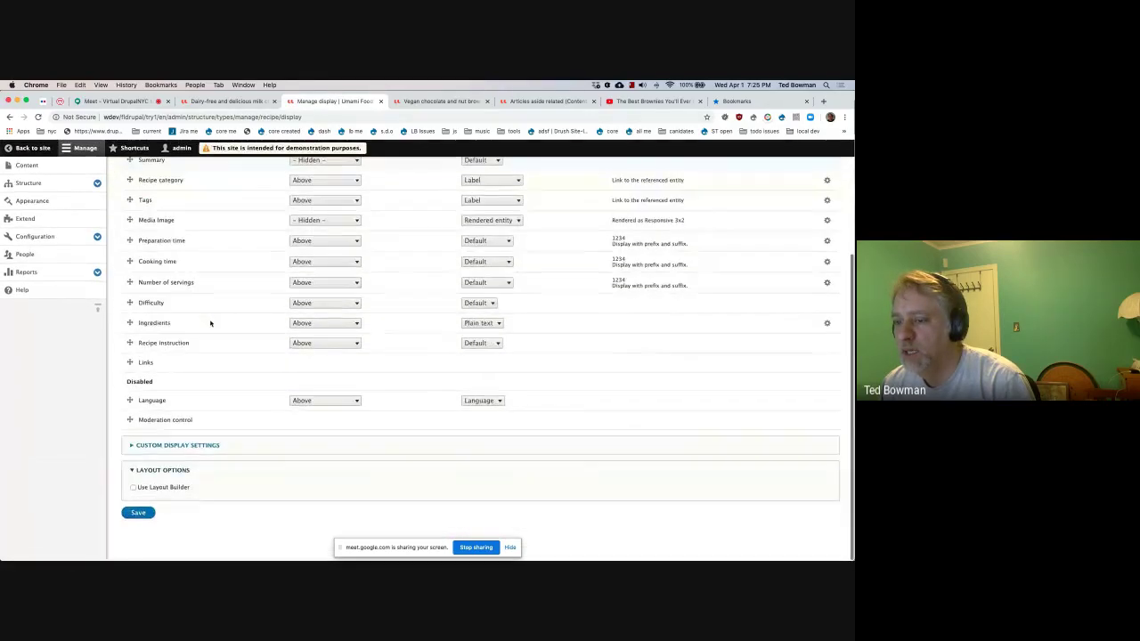
{"action": "scroll", "coordinate": [210, 323], "scroll_direction": "up", "scroll_amount": 5}
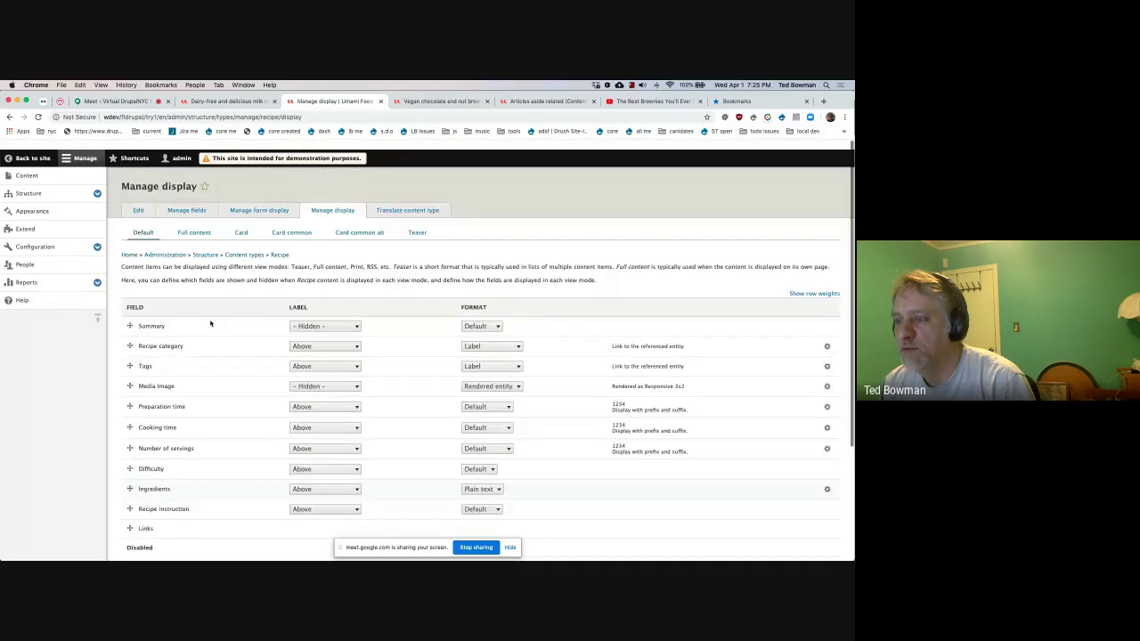
{"action": "left_click", "coordinate": [184, 225]}
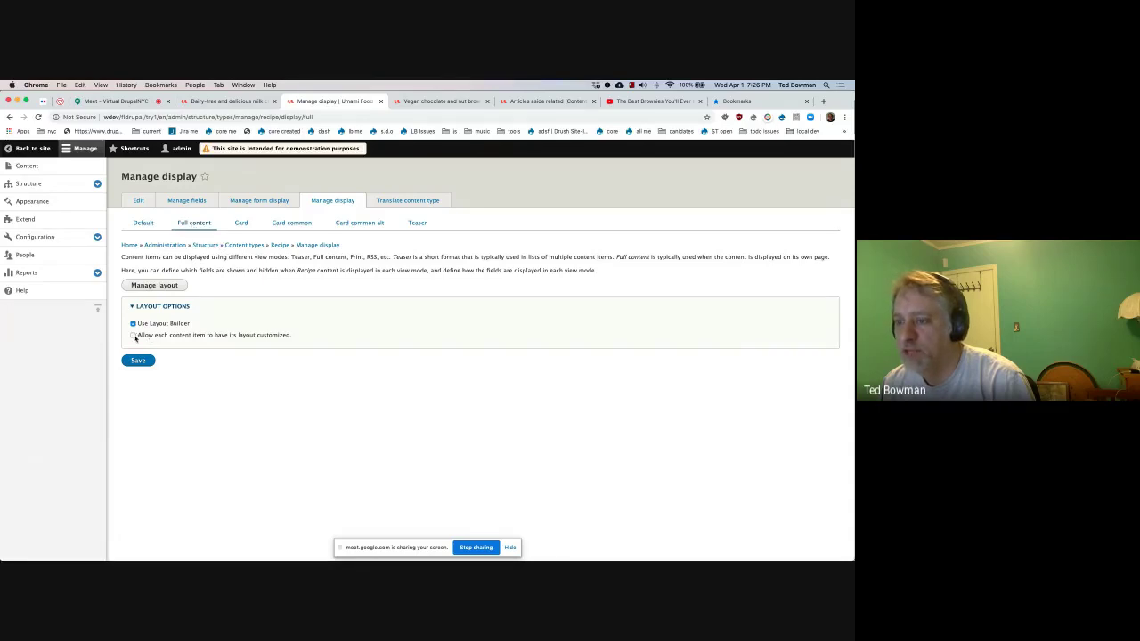
Step: Return to the Recipe default display and expand its custom display settings to examine the Full content view mode
{"action": "left_click", "coordinate": [142, 223]}
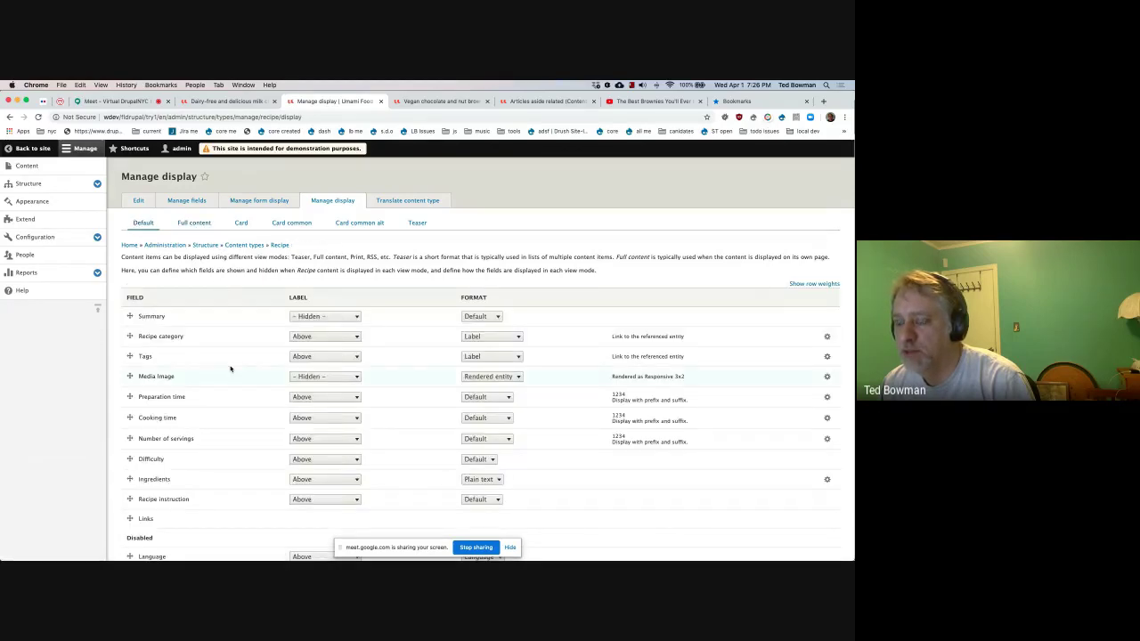
{"action": "scroll", "coordinate": [229, 367], "scroll_direction": "down", "scroll_amount": 4}
{"action": "left_click", "coordinate": [178, 445]}
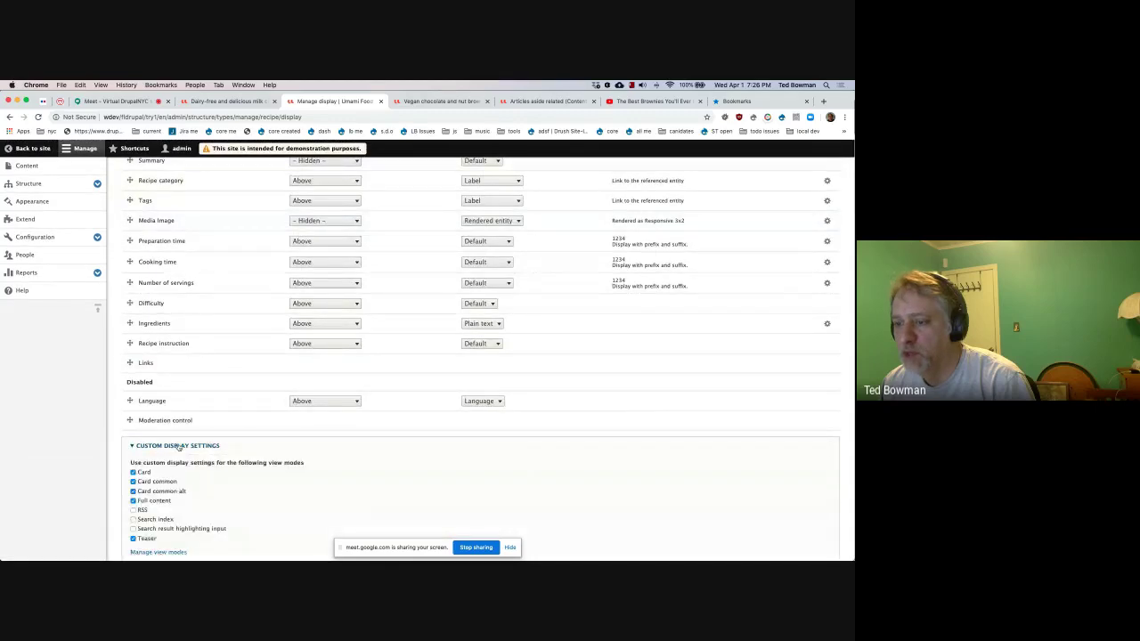
{"action": "scroll", "coordinate": [224, 522], "scroll_direction": "down", "scroll_amount": 3}
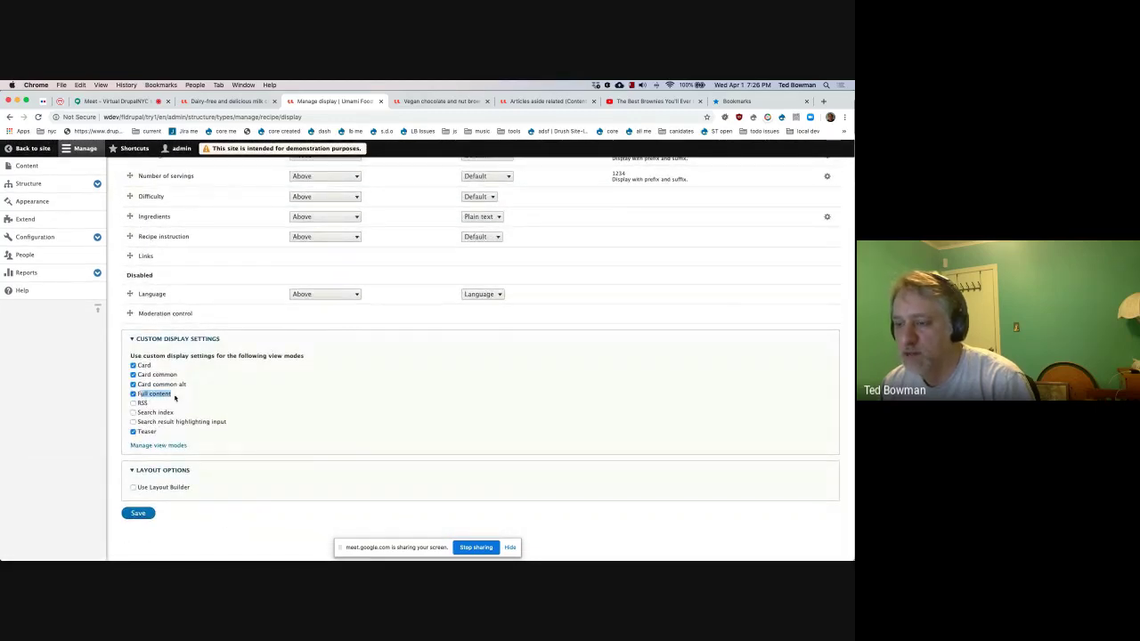
{"action": "scroll", "coordinate": [174, 397], "scroll_direction": "up", "scroll_amount": 6}
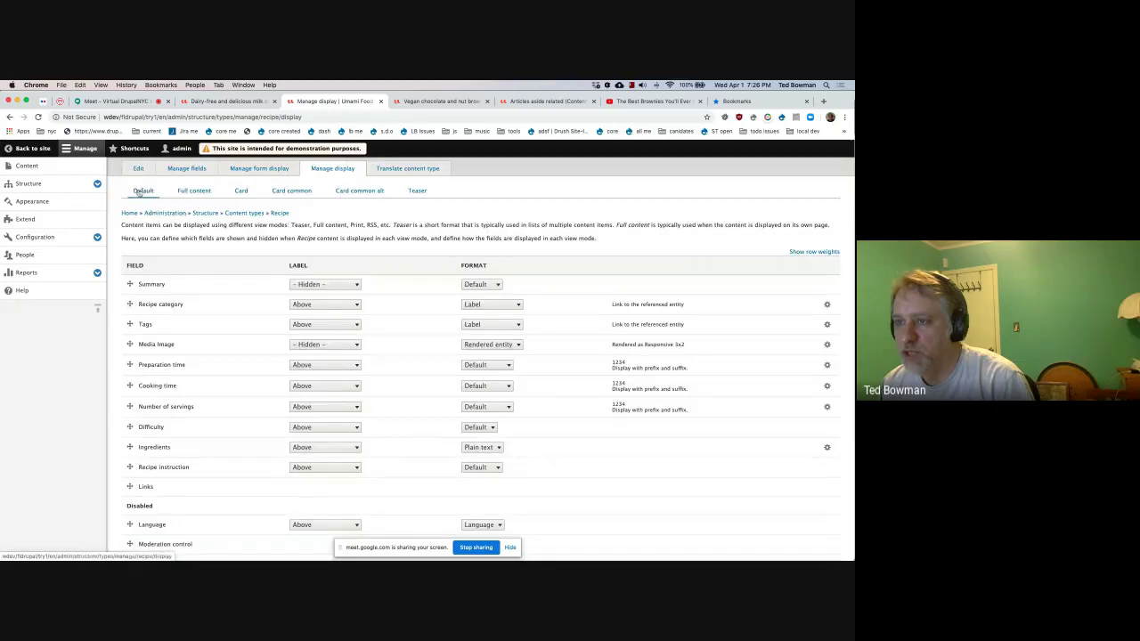
{"action": "scroll", "coordinate": [143, 199], "scroll_direction": "down", "scroll_amount": 3}
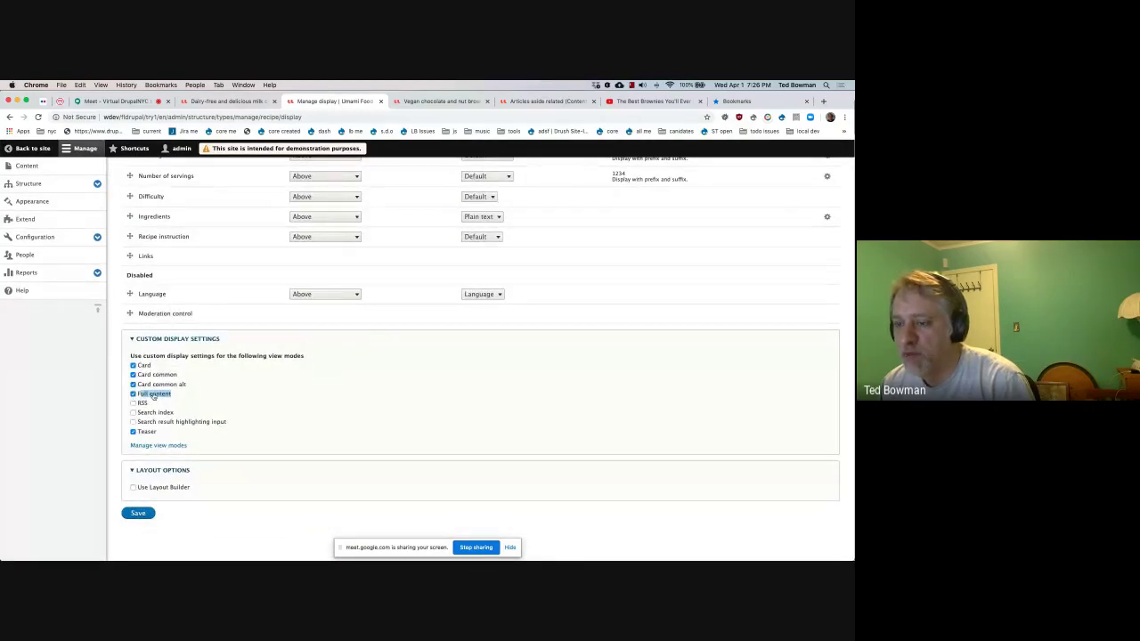
{"action": "left_click_drag", "start_coordinate": [164, 394], "coordinate": [183, 390]}
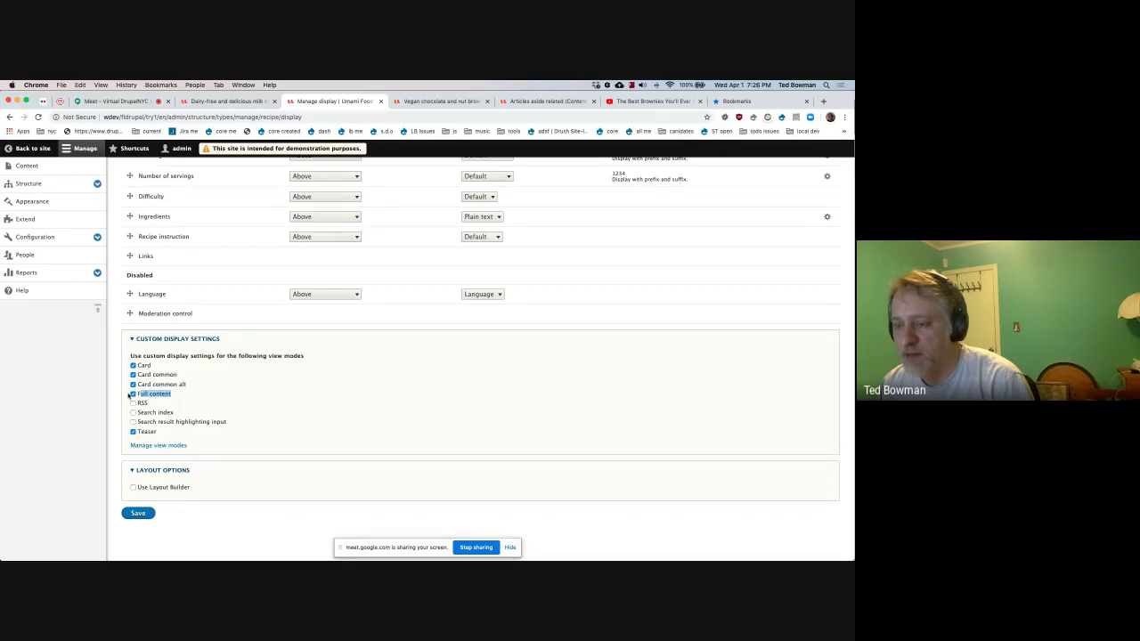
{"action": "scroll", "coordinate": [131, 397], "scroll_direction": "up", "scroll_amount": 5}
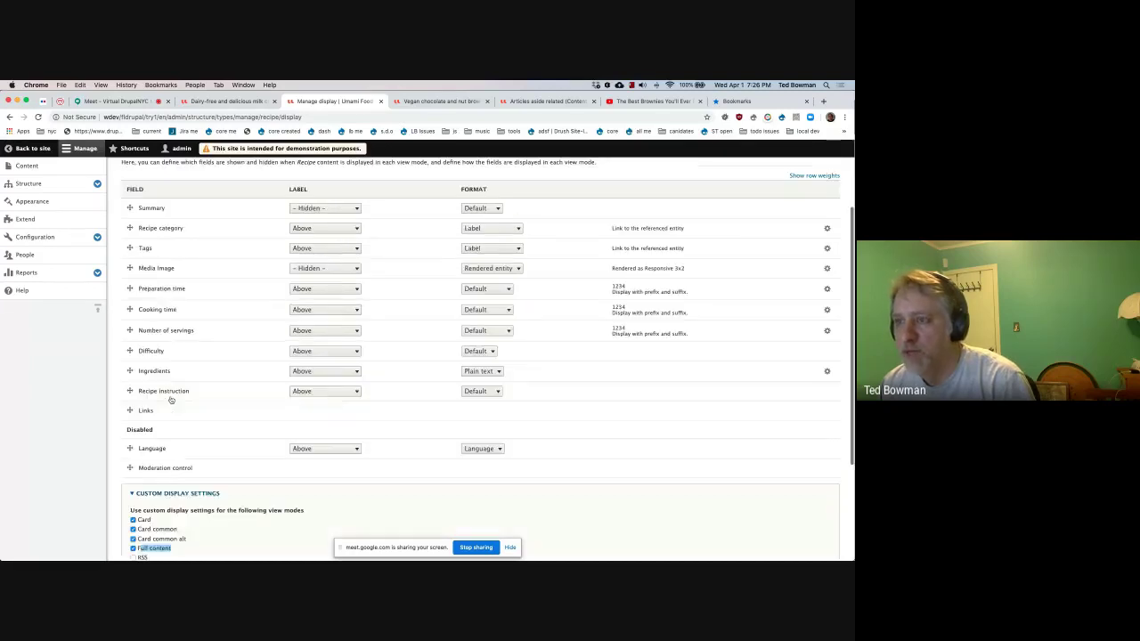
Step: Open the Recipe type's Full content display and save it with per-item layout customization allowed
{"action": "scroll", "coordinate": [155, 422], "scroll_direction": "down", "scroll_amount": 6}
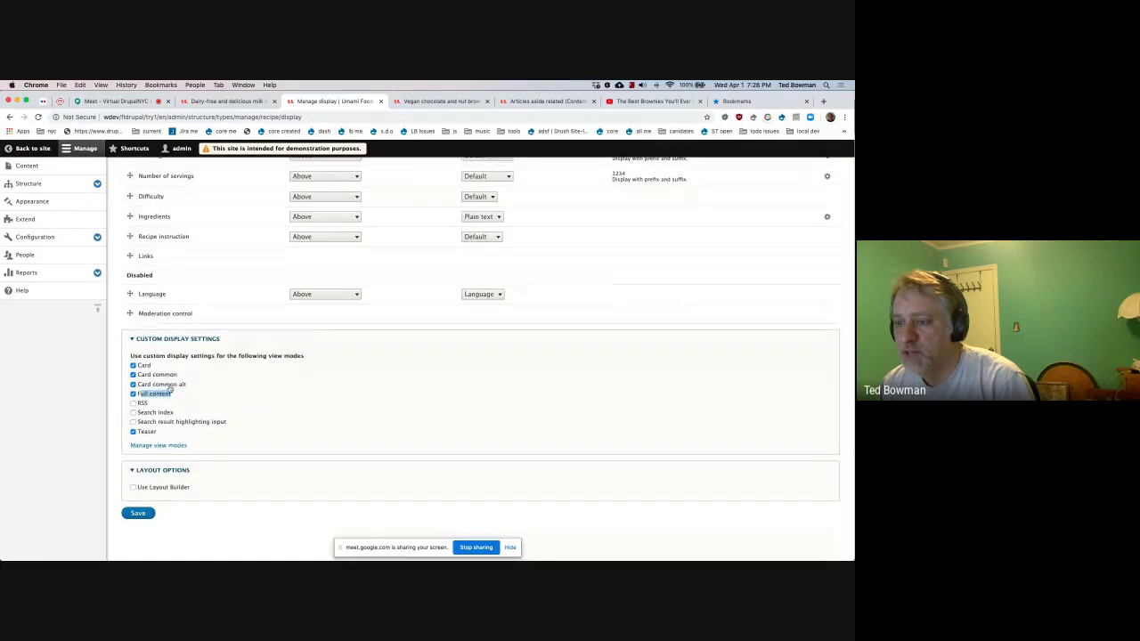
{"action": "scroll", "coordinate": [161, 397], "scroll_direction": "up", "scroll_amount": 10}
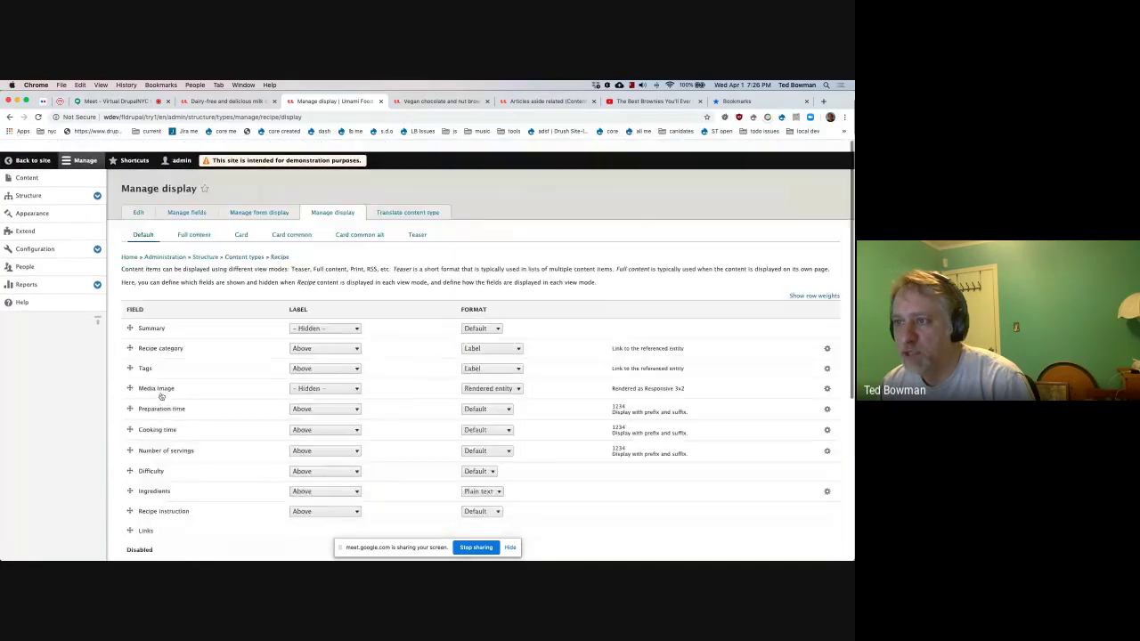
{"action": "left_click", "coordinate": [192, 223]}
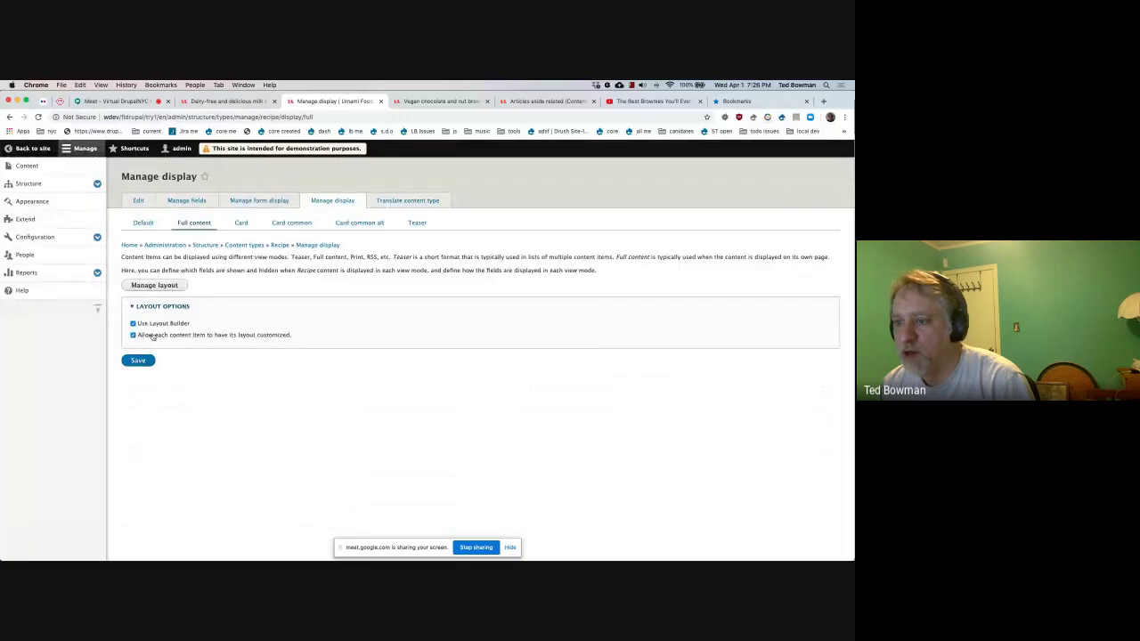
{"action": "left_click_drag", "start_coordinate": [153, 336], "coordinate": [303, 338]}
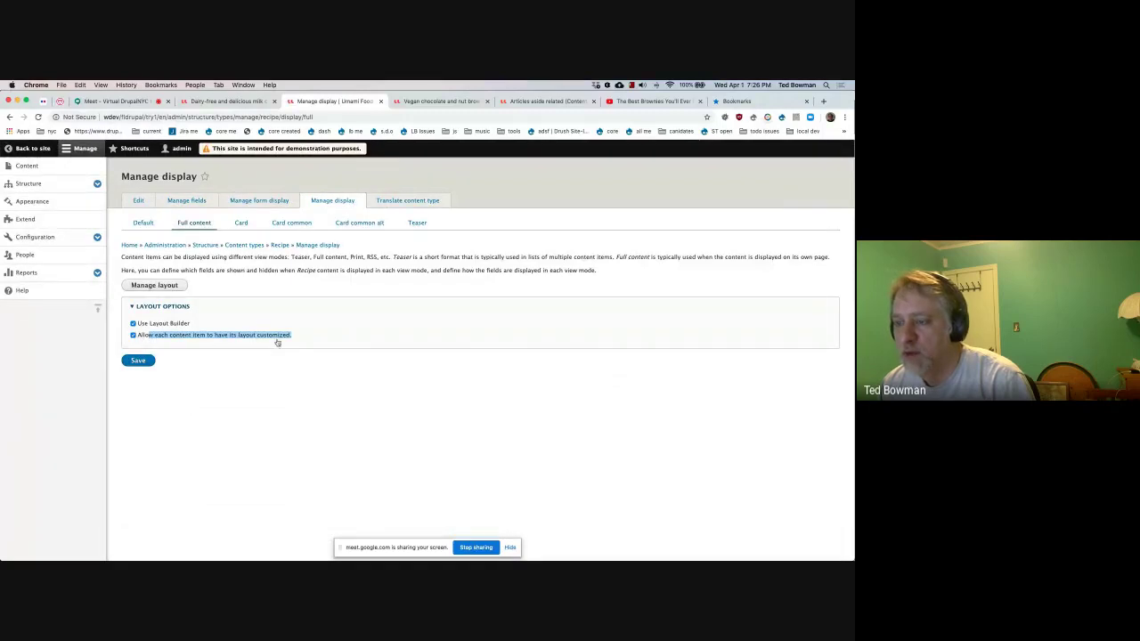
{"action": "left_click", "coordinate": [141, 362]}
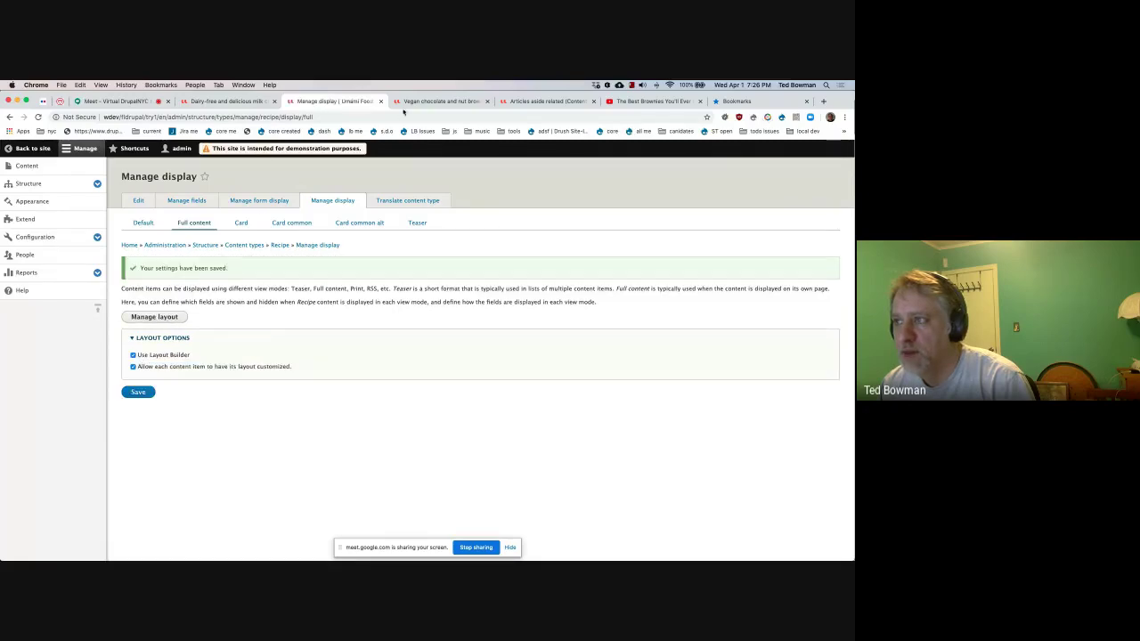
Step: Open the layout editor of the Vegan chocolate and nut brownies recipe and examine its notices and first section
{"action": "left_click", "coordinate": [432, 101]}
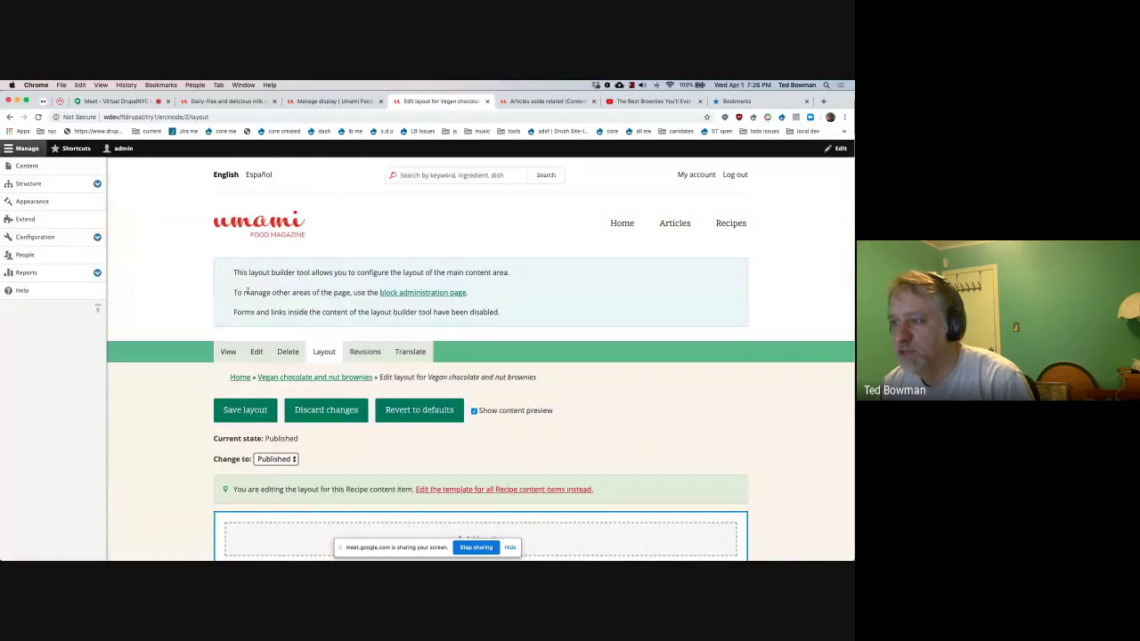
{"action": "left_click_drag", "start_coordinate": [256, 311], "coordinate": [363, 306]}
{"action": "left_click_drag", "start_coordinate": [283, 273], "coordinate": [489, 269]}
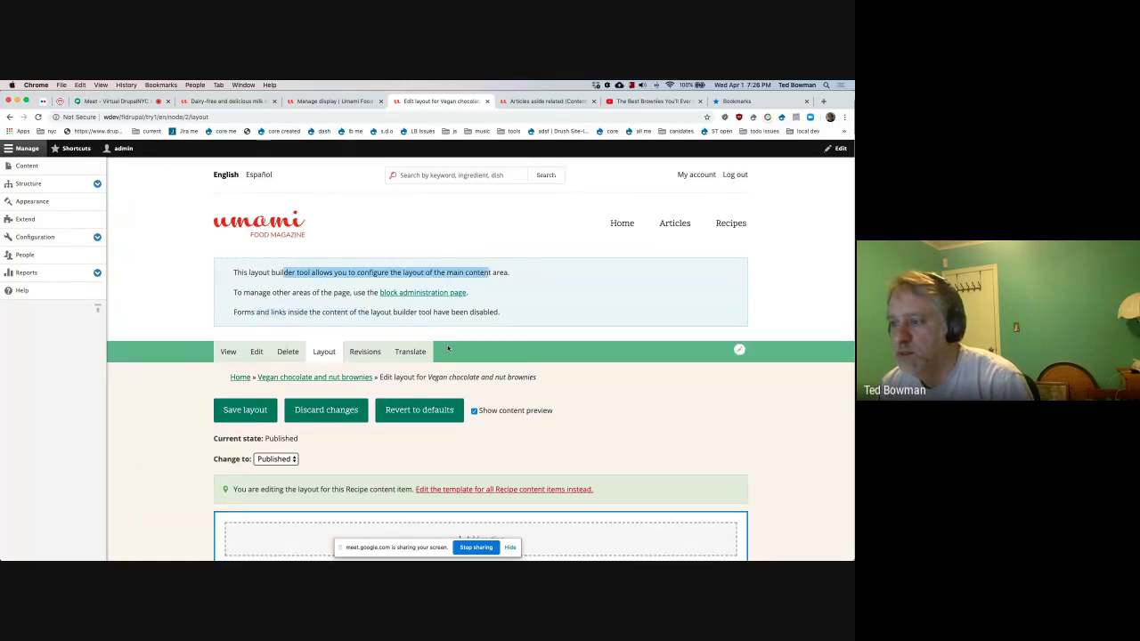
{"action": "scroll", "coordinate": [448, 348], "scroll_direction": "down", "scroll_amount": 3}
{"action": "left_click_drag", "start_coordinate": [233, 350], "coordinate": [414, 350]}
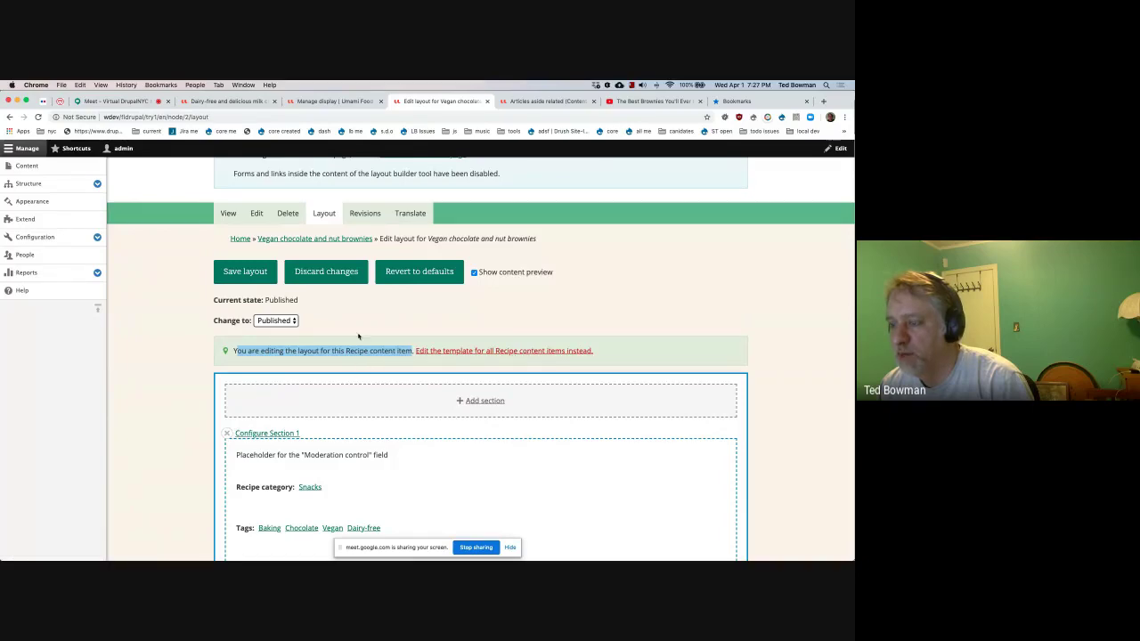
{"action": "scroll", "coordinate": [453, 434], "scroll_direction": "down", "scroll_amount": 3}
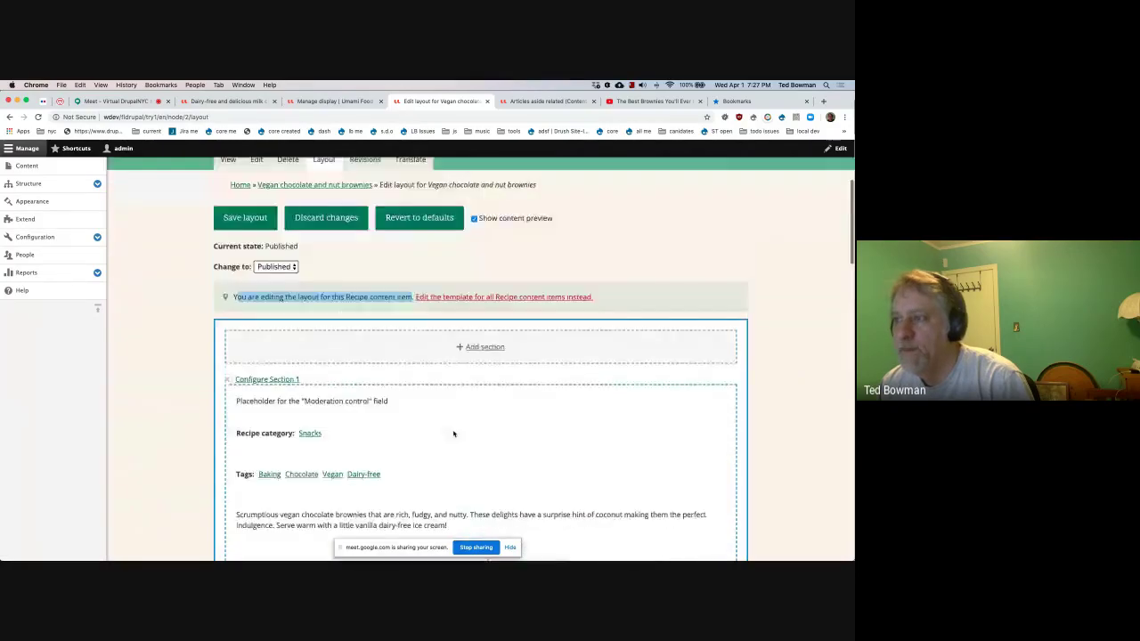
{"action": "scroll", "coordinate": [453, 433], "scroll_direction": "down", "scroll_amount": 2}
{"action": "scroll", "coordinate": [453, 434], "scroll_direction": "up", "scroll_amount": 5}
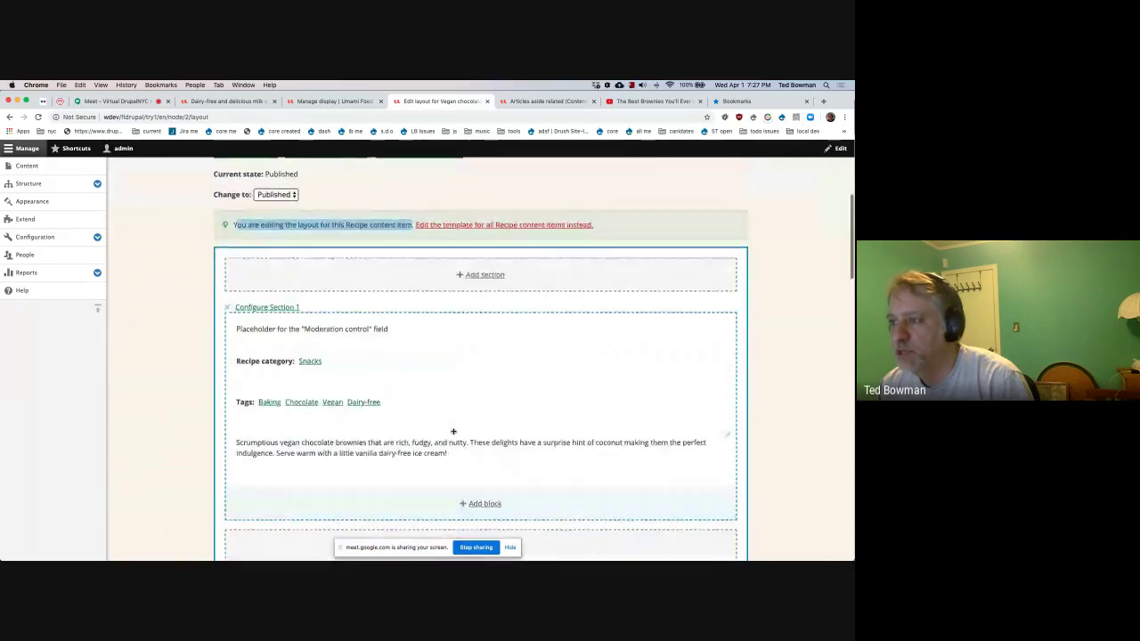
Step: Set the moderation state for the brownie recipe's layout to Draft
{"action": "scroll", "coordinate": [454, 430], "scroll_direction": "down", "scroll_amount": 3}
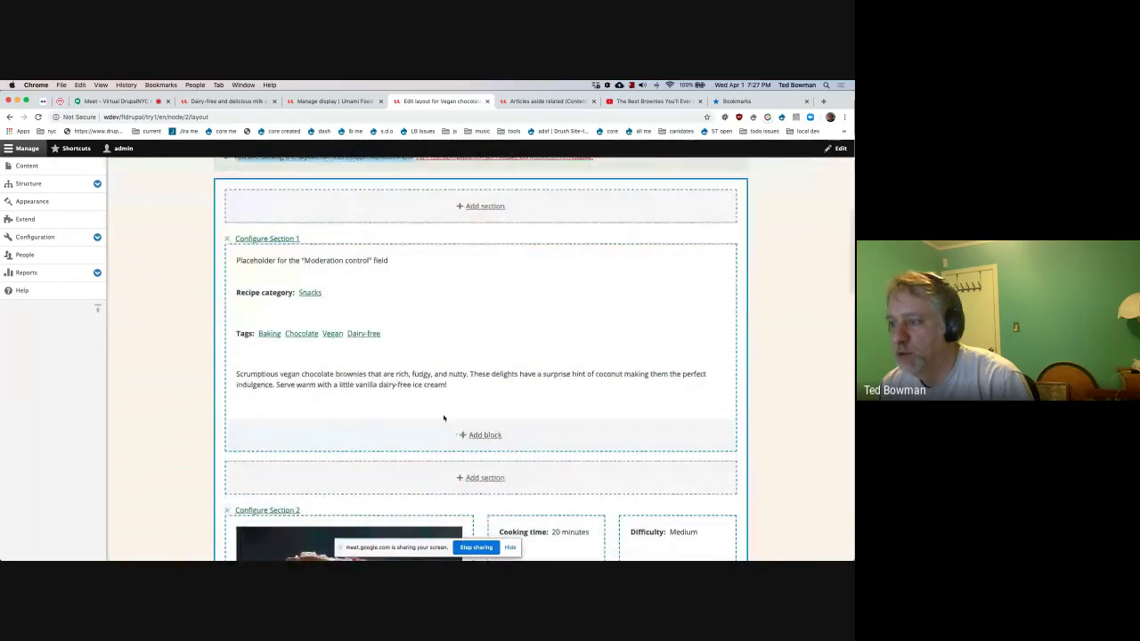
{"action": "scroll", "coordinate": [391, 324], "scroll_direction": "down", "scroll_amount": 2}
{"action": "left_click", "coordinate": [276, 227]}
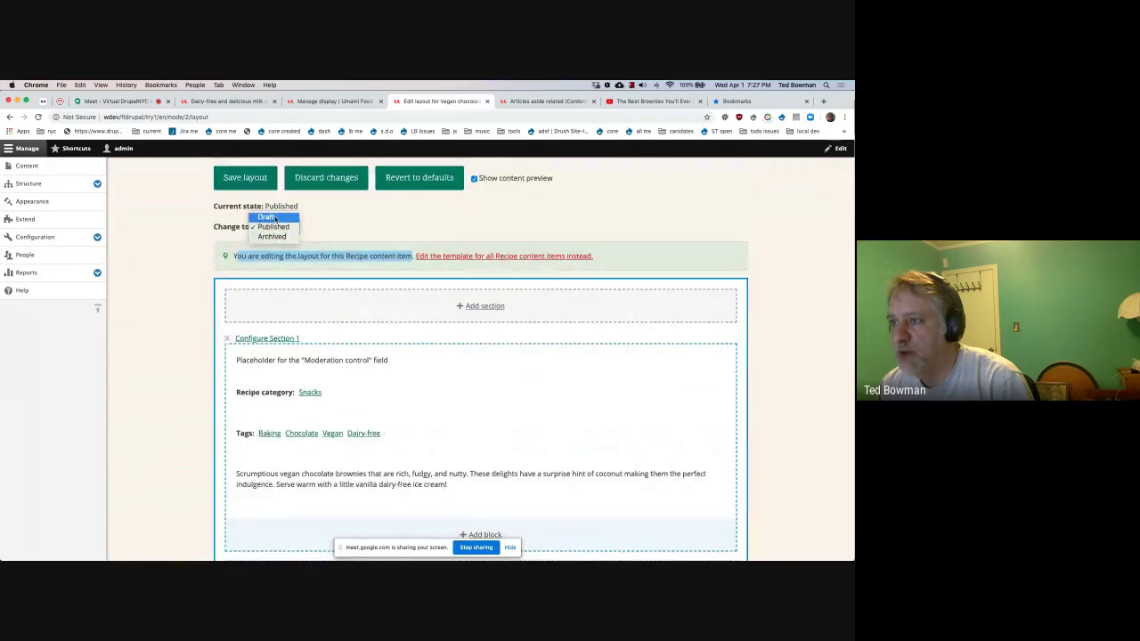
Step: Move the brownie image block from Section 2 into Section 1, directly below the summary text
{"action": "scroll", "coordinate": [338, 284], "scroll_direction": "down", "scroll_amount": 6}
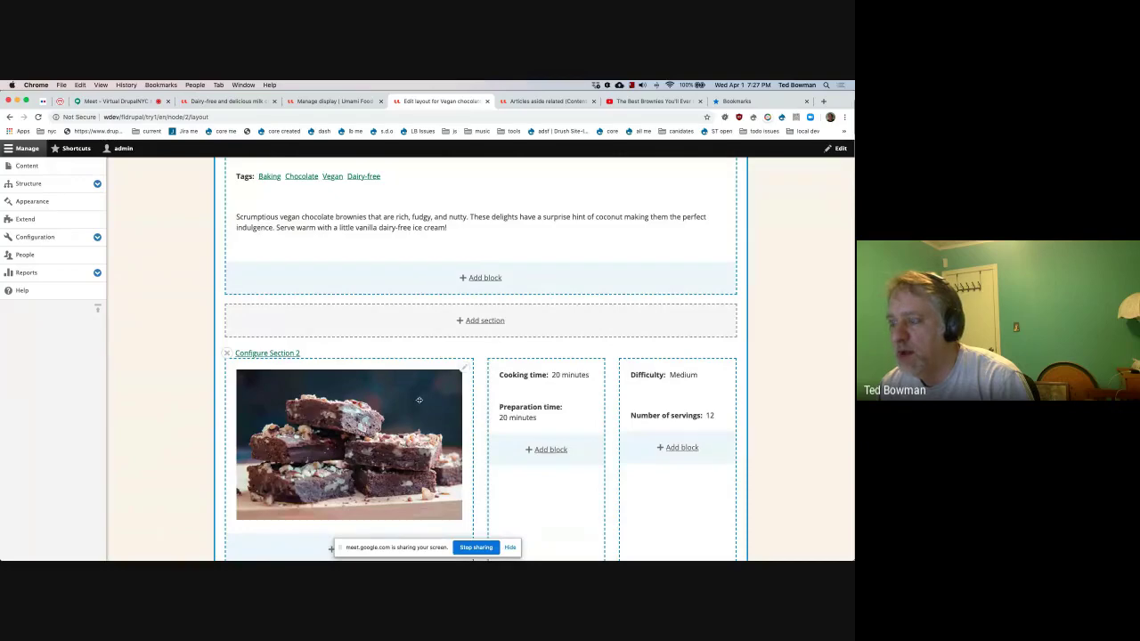
{"action": "scroll", "coordinate": [418, 400], "scroll_direction": "up", "scroll_amount": 3}
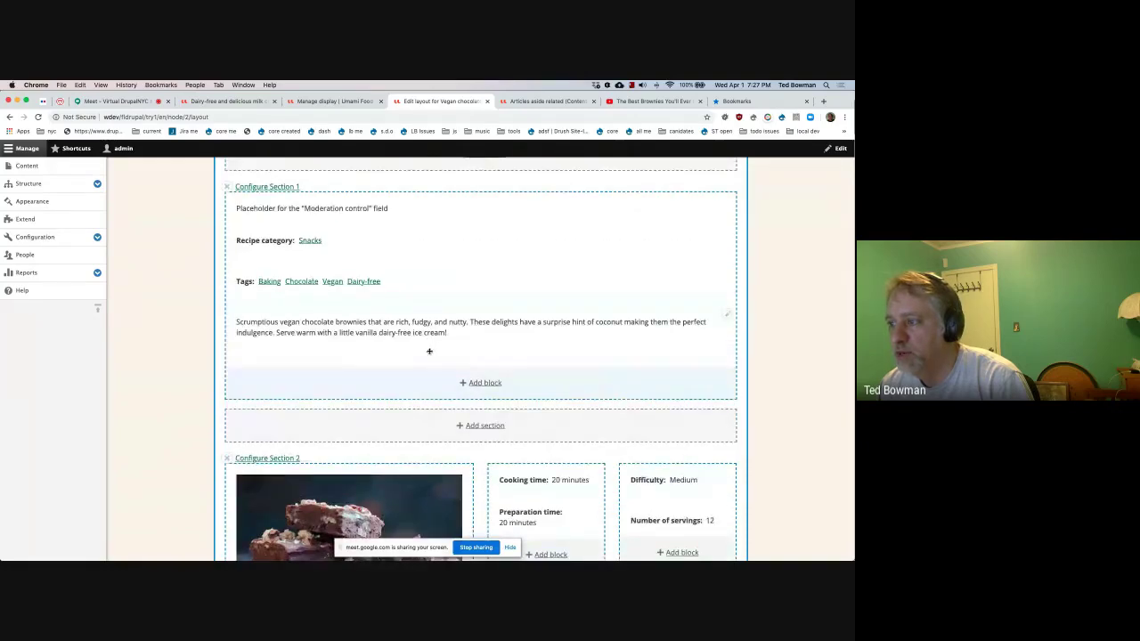
{"action": "left_click_drag", "start_coordinate": [428, 461], "coordinate": [494, 299]}
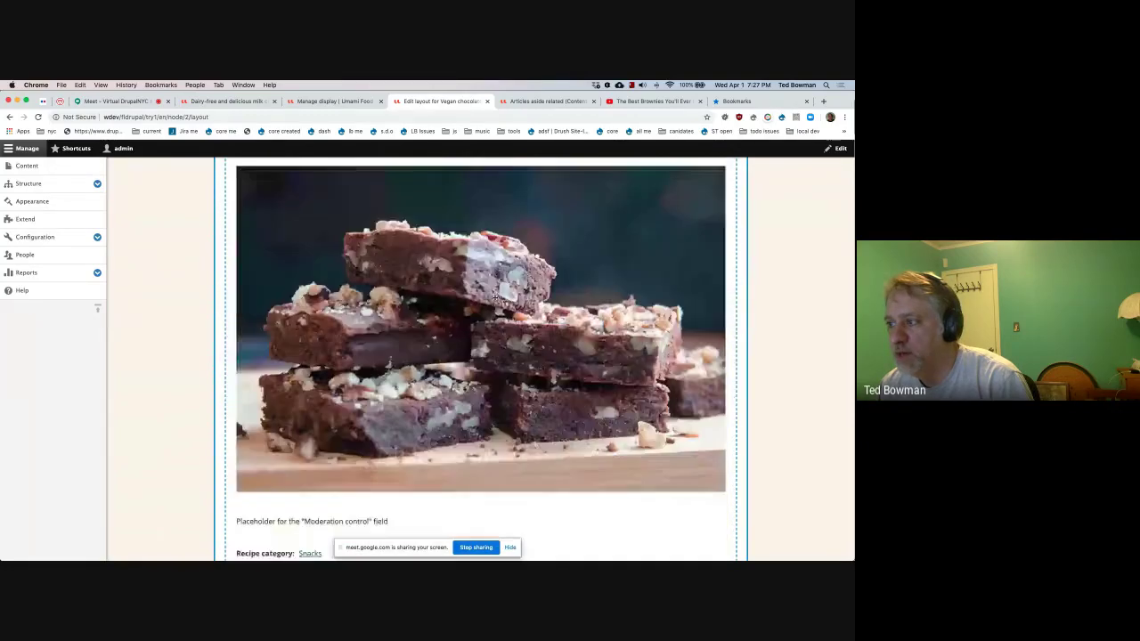
{"action": "scroll", "coordinate": [489, 380], "scroll_direction": "down", "scroll_amount": 5}
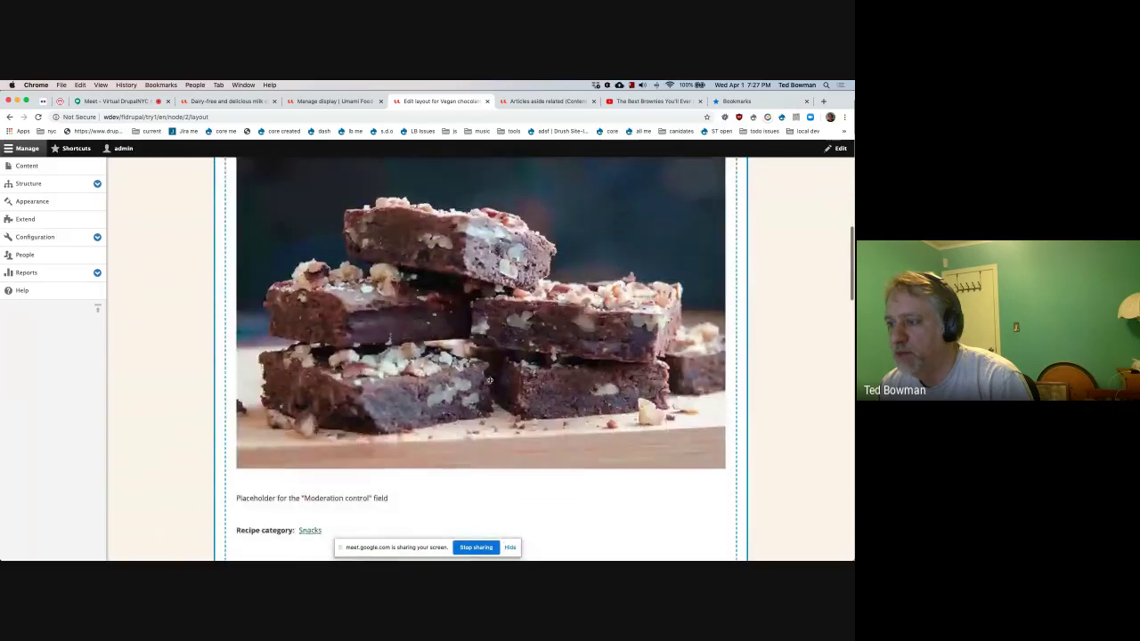
{"action": "left_click_drag", "start_coordinate": [490, 380], "coordinate": [483, 313]}
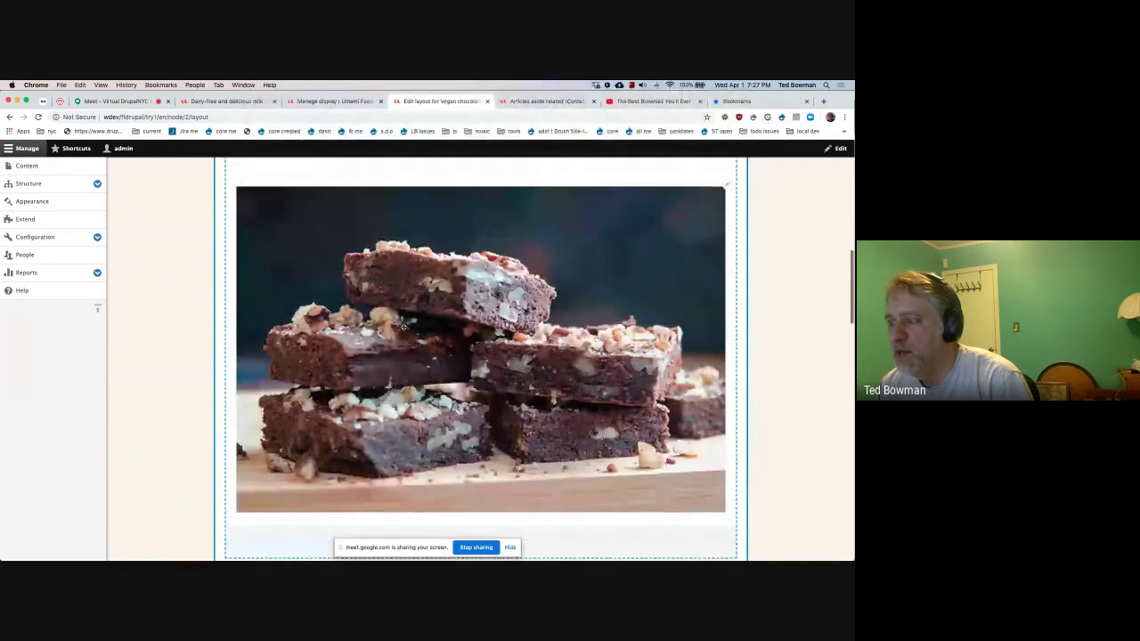
Step: Examine the image's placement in Section 1 and the cooking and serving fields remaining in Section 2
{"action": "scroll", "coordinate": [409, 292], "scroll_direction": "up", "scroll_amount": 3}
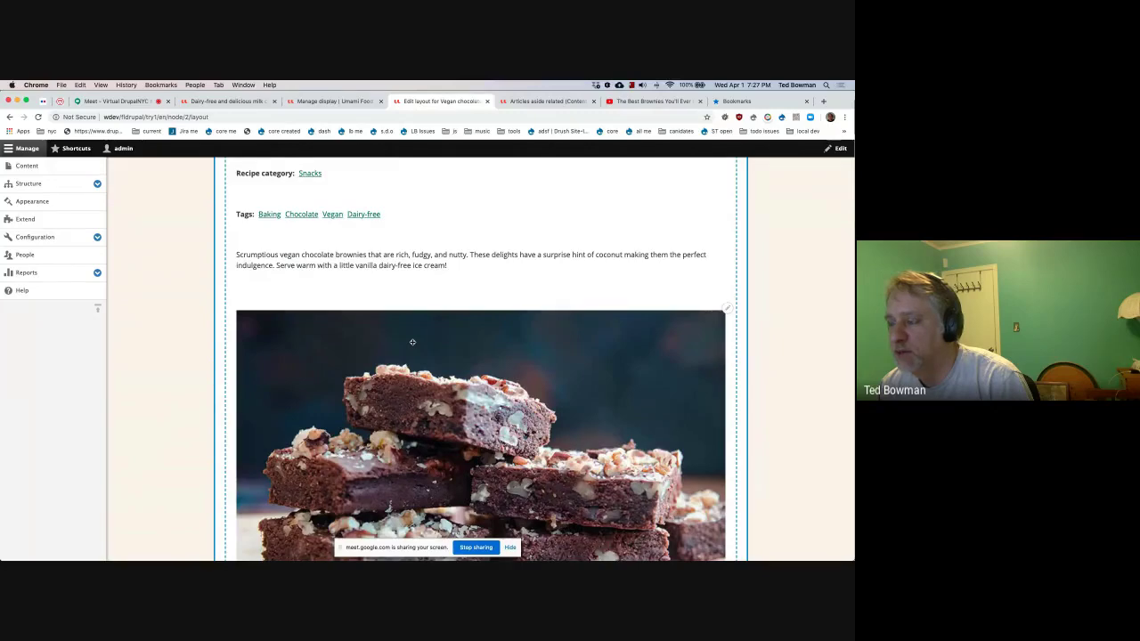
{"action": "scroll", "coordinate": [412, 341], "scroll_direction": "down", "scroll_amount": 3}
{"action": "scroll", "coordinate": [412, 342], "scroll_direction": "up", "scroll_amount": 1}
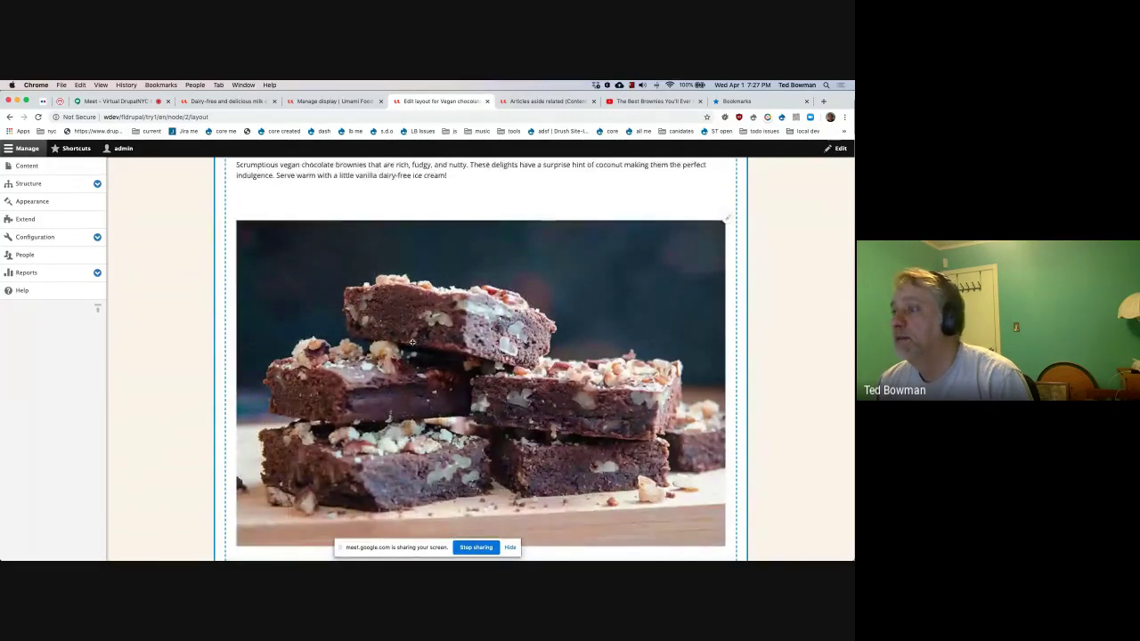
{"action": "scroll", "coordinate": [452, 246], "scroll_direction": "down", "scroll_amount": 4}
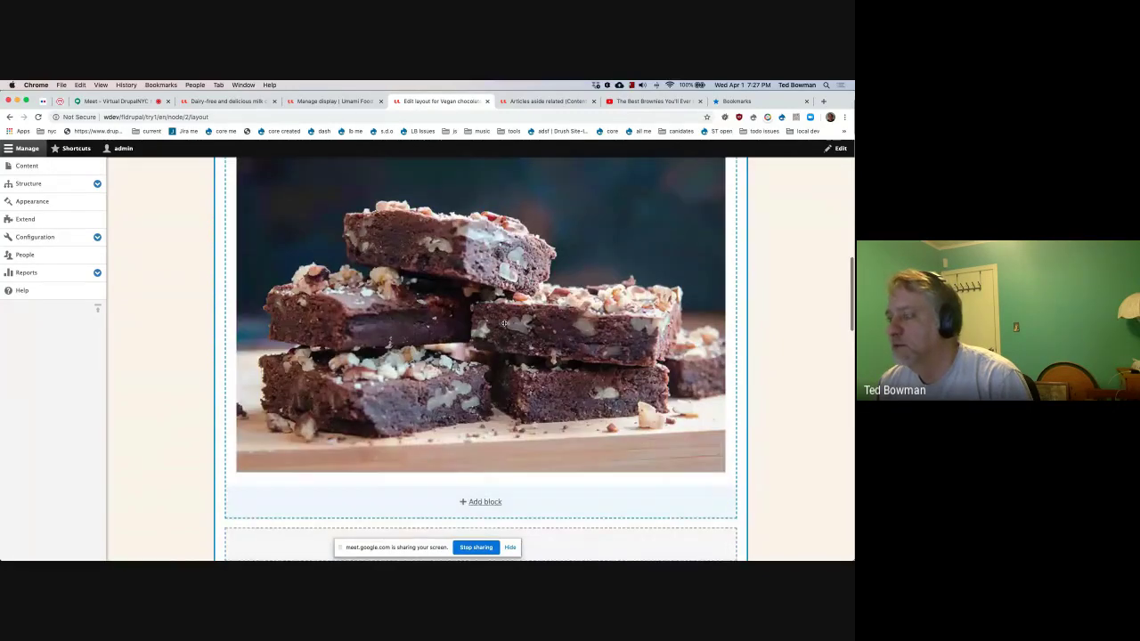
{"action": "scroll", "coordinate": [503, 323], "scroll_direction": "down", "scroll_amount": 2}
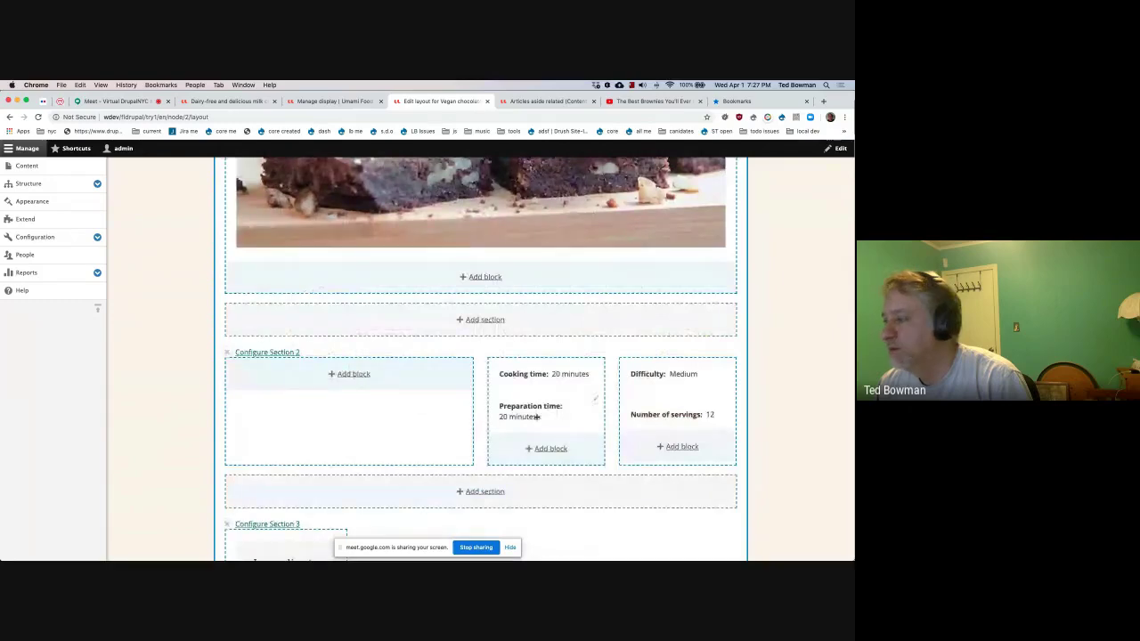
{"action": "scroll", "coordinate": [517, 407], "scroll_direction": "down", "scroll_amount": 3}
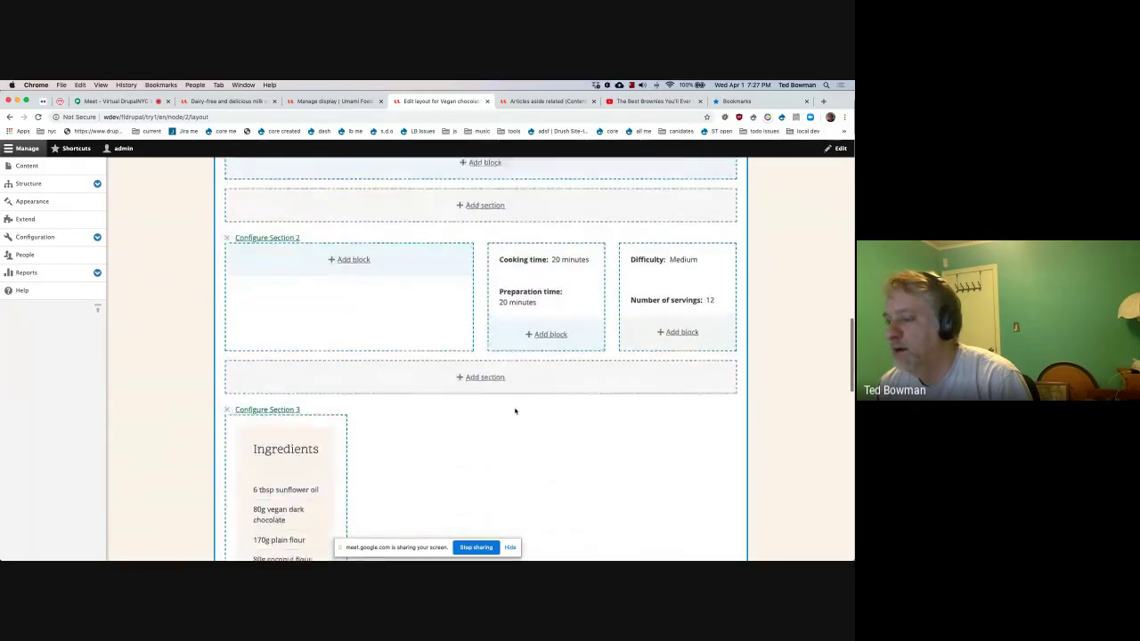
{"action": "scroll", "coordinate": [516, 407], "scroll_direction": "up", "scroll_amount": 3}
{"action": "scroll", "coordinate": [485, 313], "scroll_direction": "up", "scroll_amount": 2}
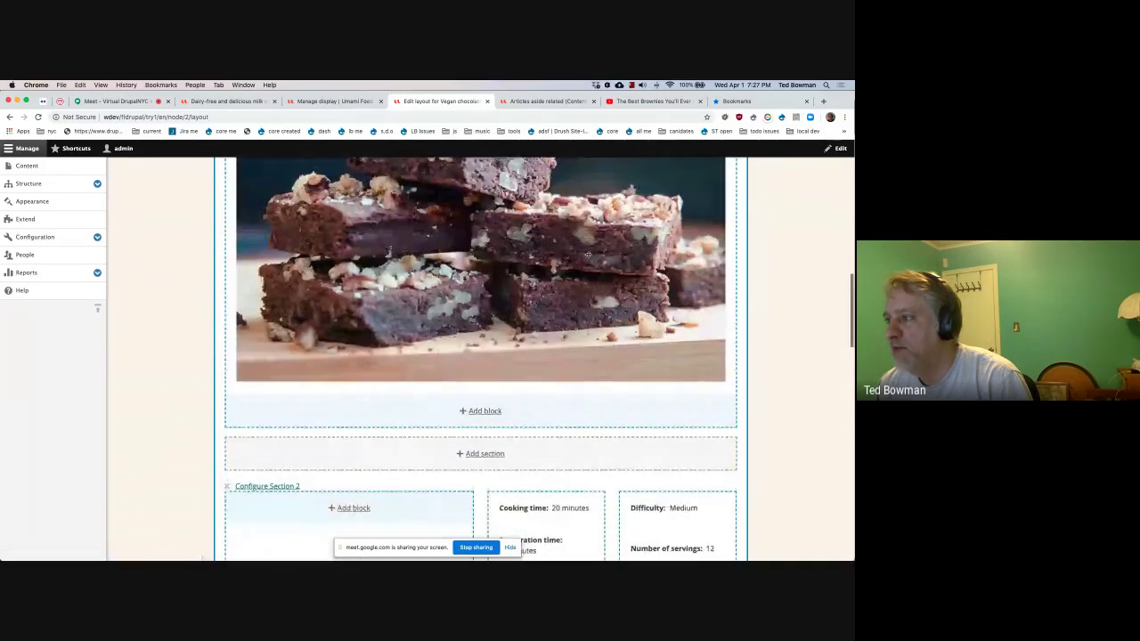
{"action": "scroll", "coordinate": [461, 306], "scroll_direction": "up", "scroll_amount": 3}
{"action": "scroll", "coordinate": [461, 306], "scroll_direction": "down", "scroll_amount": 3}
{"action": "scroll", "coordinate": [462, 309], "scroll_direction": "up", "scroll_amount": 2}
Step: Add a two-column section with 50%/50% widths between the image section and Section 2
{"action": "scroll", "coordinate": [516, 389], "scroll_direction": "down", "scroll_amount": 5}
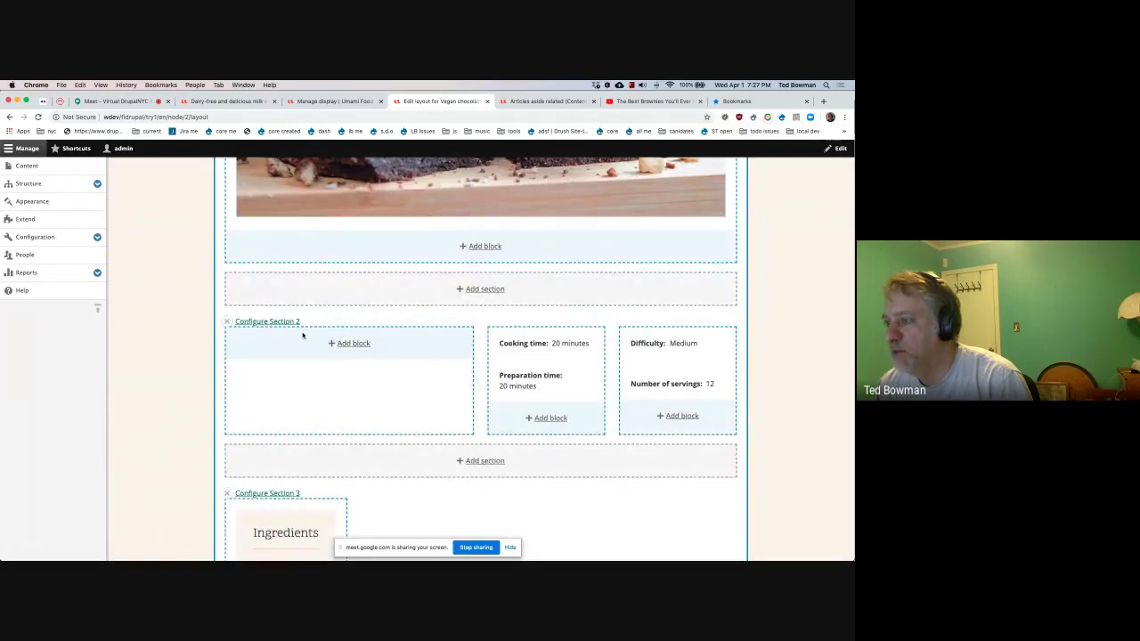
{"action": "left_click", "coordinate": [482, 288]}
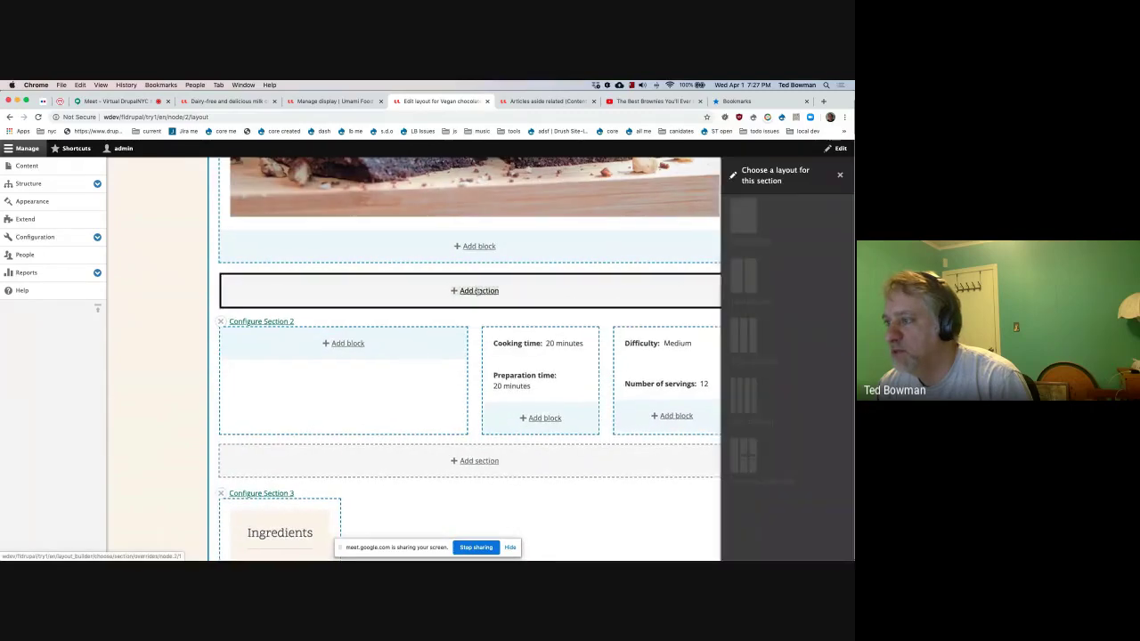
{"action": "left_click", "coordinate": [745, 276]}
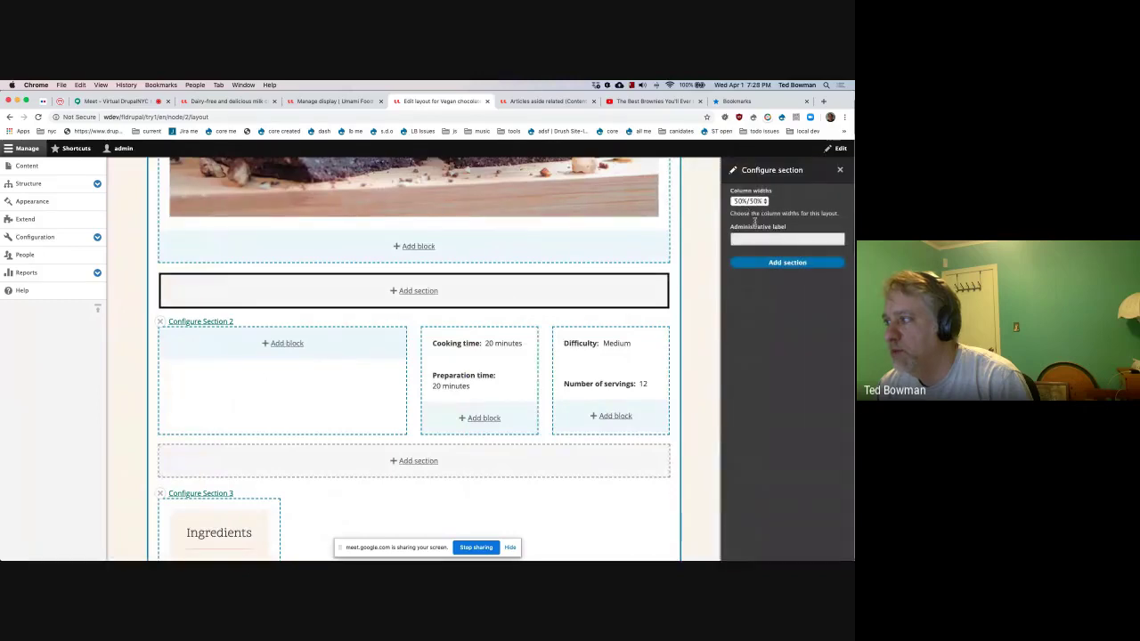
{"action": "left_click", "coordinate": [768, 265]}
Step: Move preparation and cooking time into the new section's first column, and number of servings and difficulty into its second
{"action": "left_click_drag", "start_coordinate": [549, 425], "coordinate": [374, 304]}
{"action": "left_click_drag", "start_coordinate": [526, 443], "coordinate": [365, 307]}
{"action": "left_click_drag", "start_coordinate": [637, 466], "coordinate": [583, 310]}
{"action": "left_click_drag", "start_coordinate": [635, 445], "coordinate": [552, 351]}
Step: Remove the emptied three-column Section 3 above the ingredients section
{"action": "scroll", "coordinate": [406, 380], "scroll_direction": "down", "scroll_amount": 3}
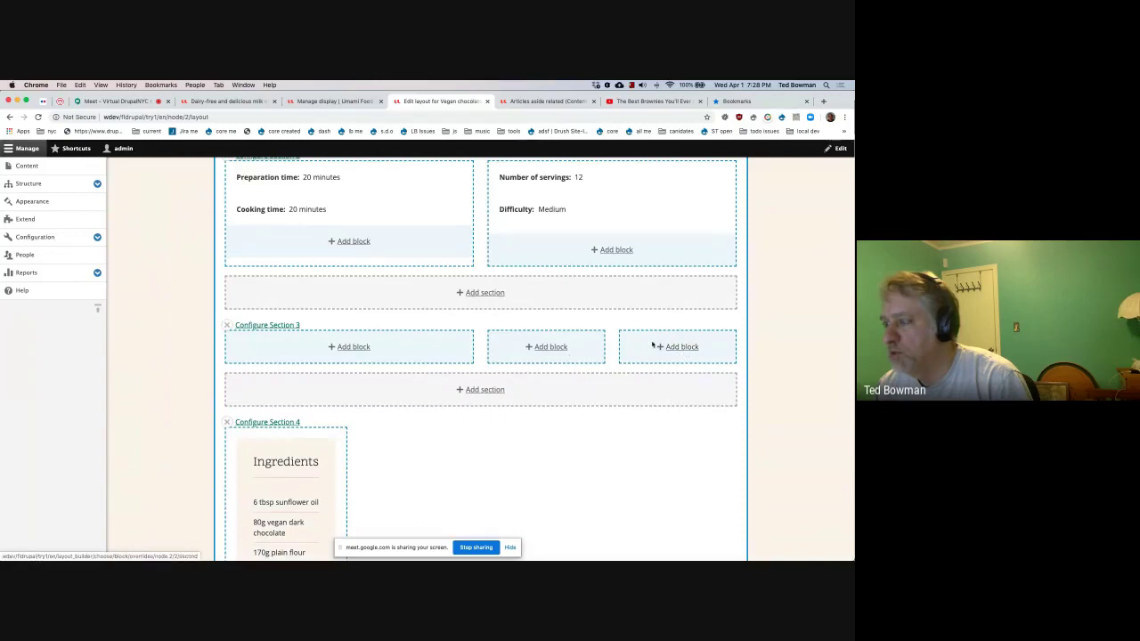
{"action": "scroll", "coordinate": [526, 284], "scroll_direction": "up", "scroll_amount": 5}
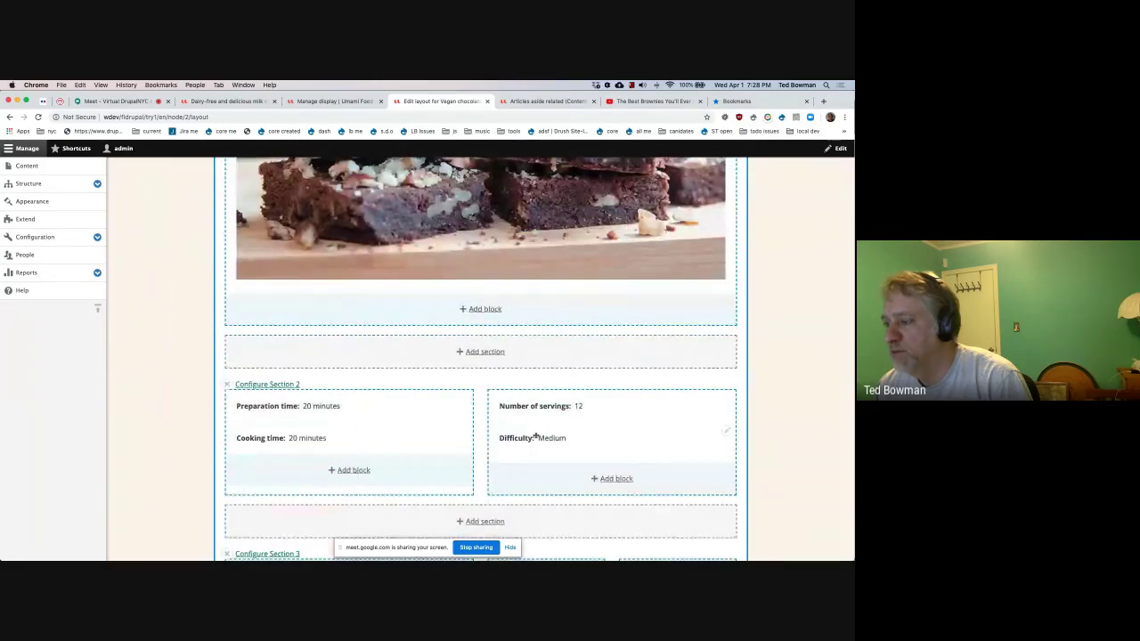
{"action": "scroll", "coordinate": [535, 435], "scroll_direction": "down", "scroll_amount": 3}
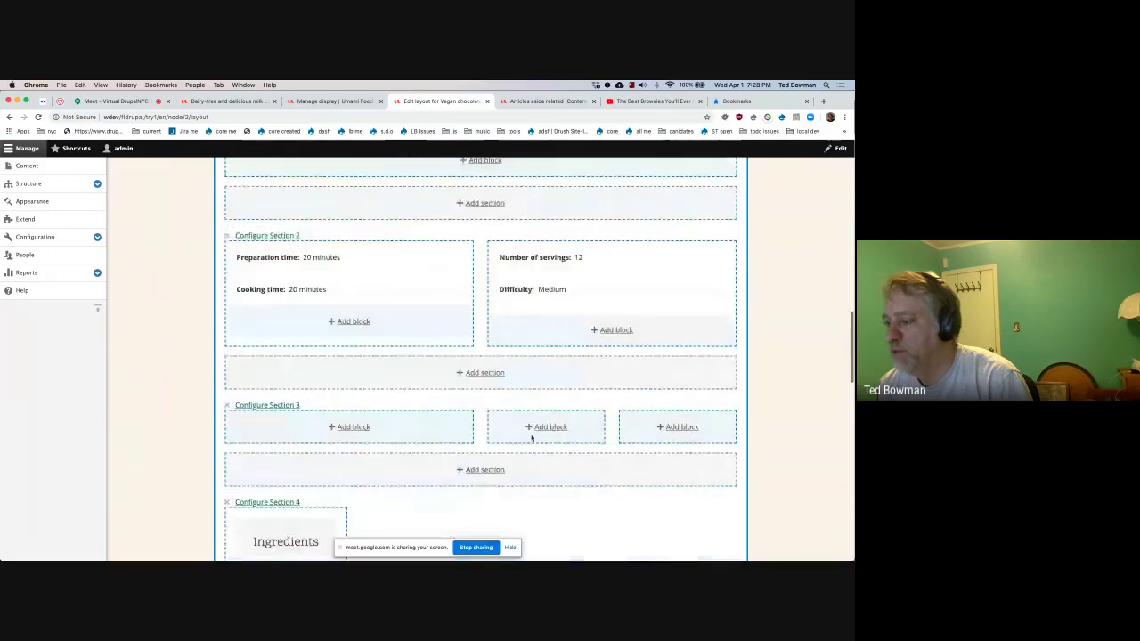
{"action": "left_click", "coordinate": [228, 406]}
{"action": "left_click", "coordinate": [758, 222]}
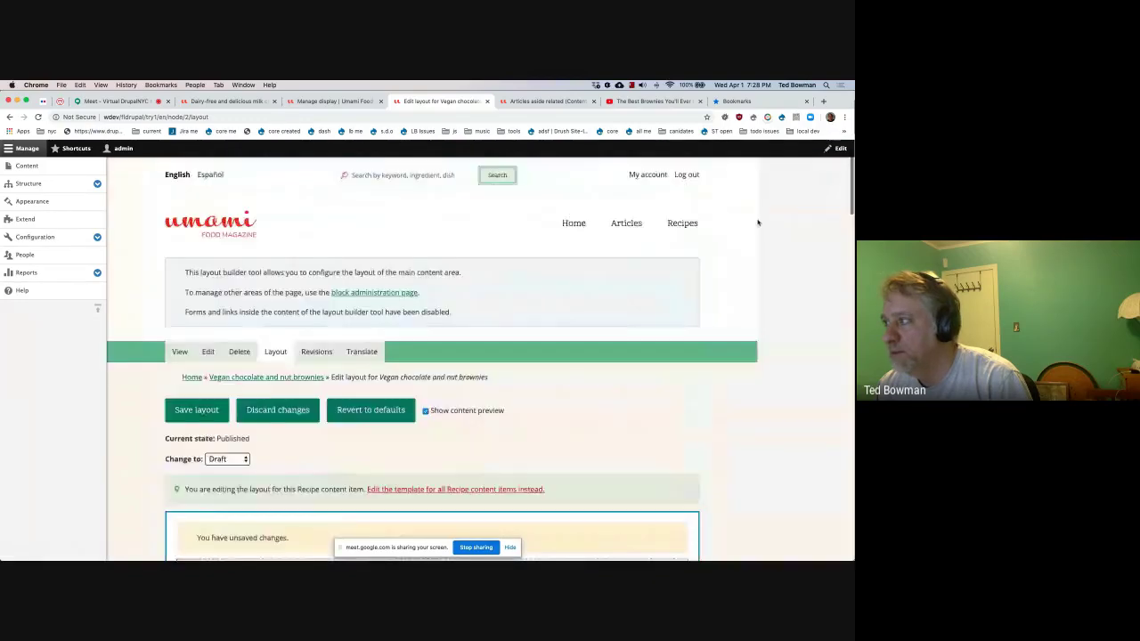
Step: Save the brownie recipe's layout as a draft and review the page's latest version
{"action": "scroll", "coordinate": [507, 352], "scroll_direction": "down", "scroll_amount": 4}
{"action": "left_click", "coordinate": [246, 233]}
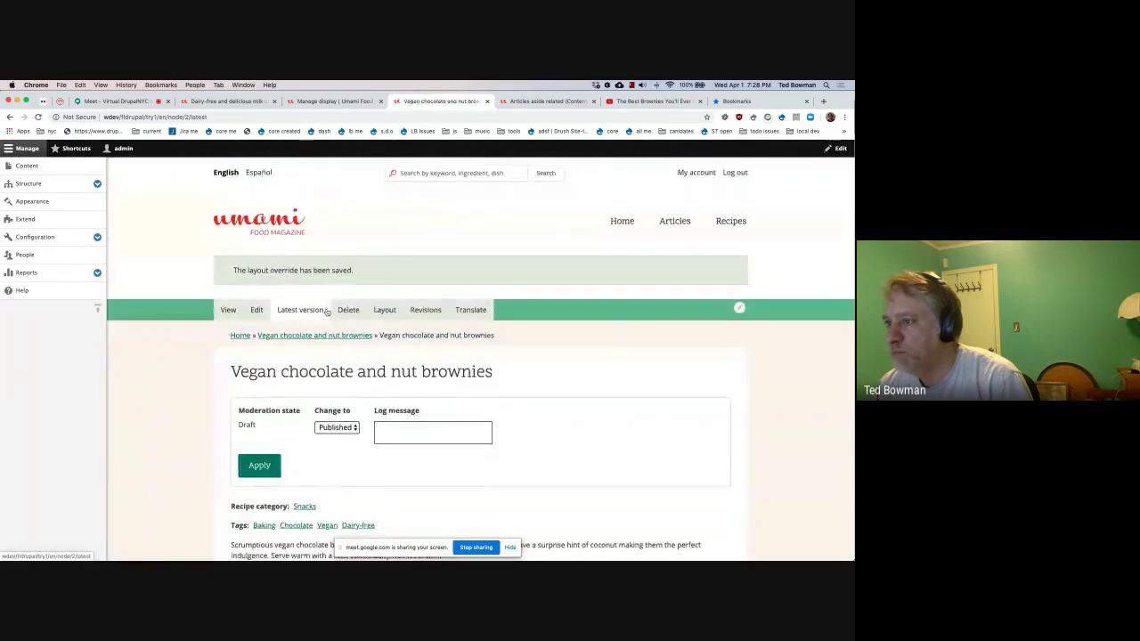
{"action": "scroll", "coordinate": [328, 310], "scroll_direction": "down", "scroll_amount": 2}
{"action": "left_click_drag", "start_coordinate": [251, 272], "coordinate": [539, 269]}
{"action": "scroll", "coordinate": [540, 269], "scroll_direction": "down", "scroll_amount": 4}
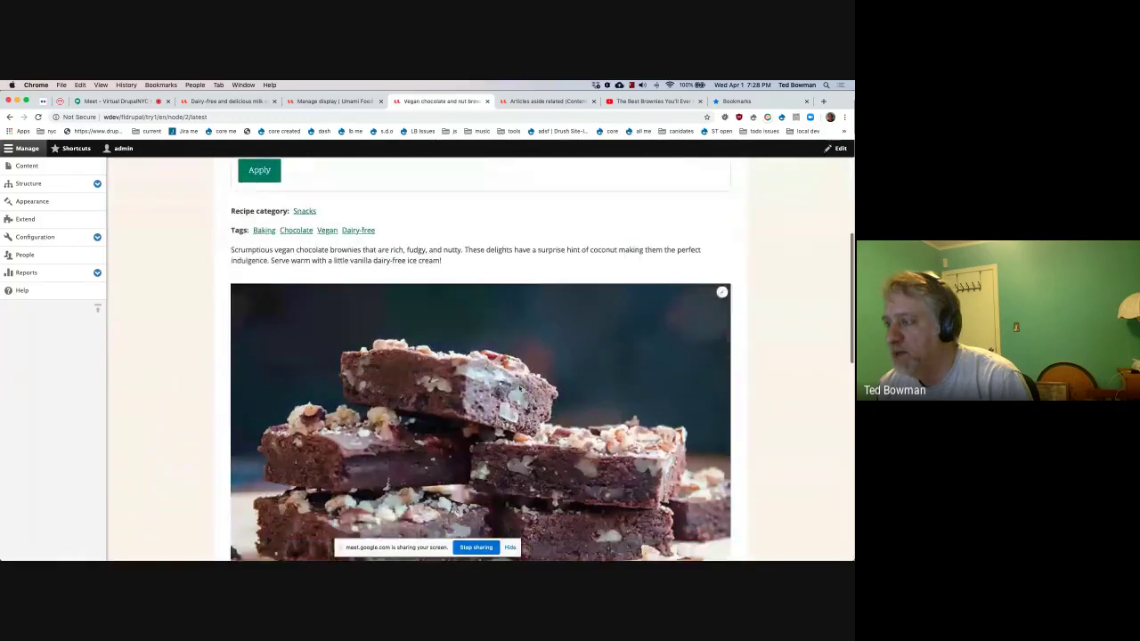
{"action": "scroll", "coordinate": [520, 388], "scroll_direction": "down", "scroll_amount": 10}
{"action": "scroll", "coordinate": [519, 388], "scroll_direction": "up", "scroll_amount": 15}
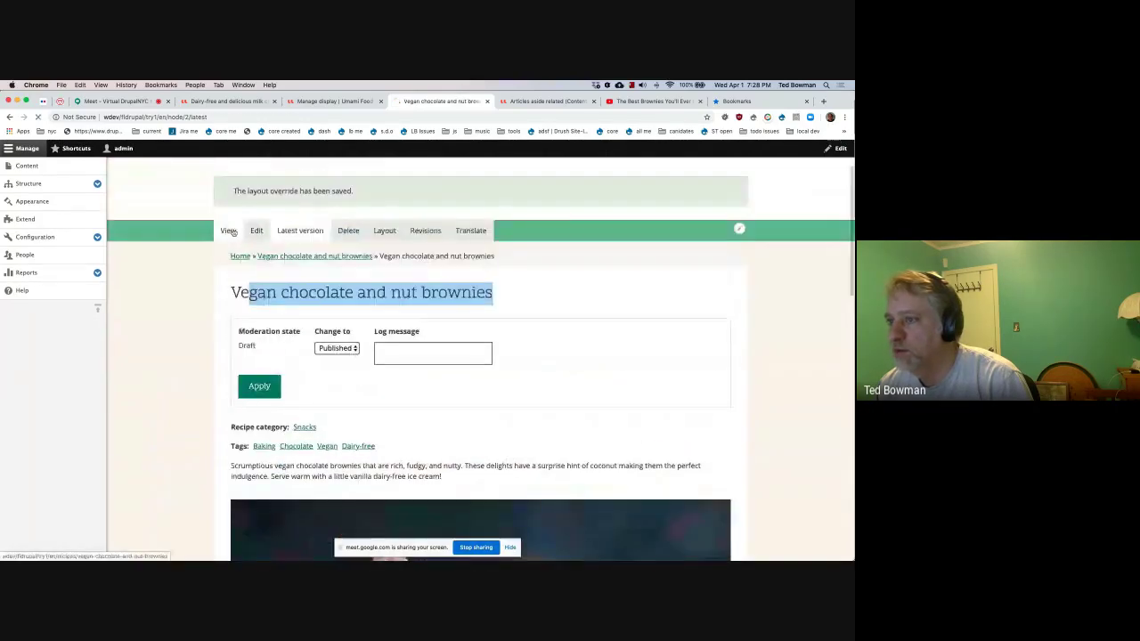
Step: Open the published version of the brownie recipe and compare its layout with the draft
{"action": "left_click", "coordinate": [229, 232]}
{"action": "scroll", "coordinate": [357, 378], "scroll_direction": "down", "scroll_amount": 2}
{"action": "scroll", "coordinate": [357, 379], "scroll_direction": "down", "scroll_amount": 4}
{"action": "scroll", "coordinate": [310, 283], "scroll_direction": "up", "scroll_amount": 3}
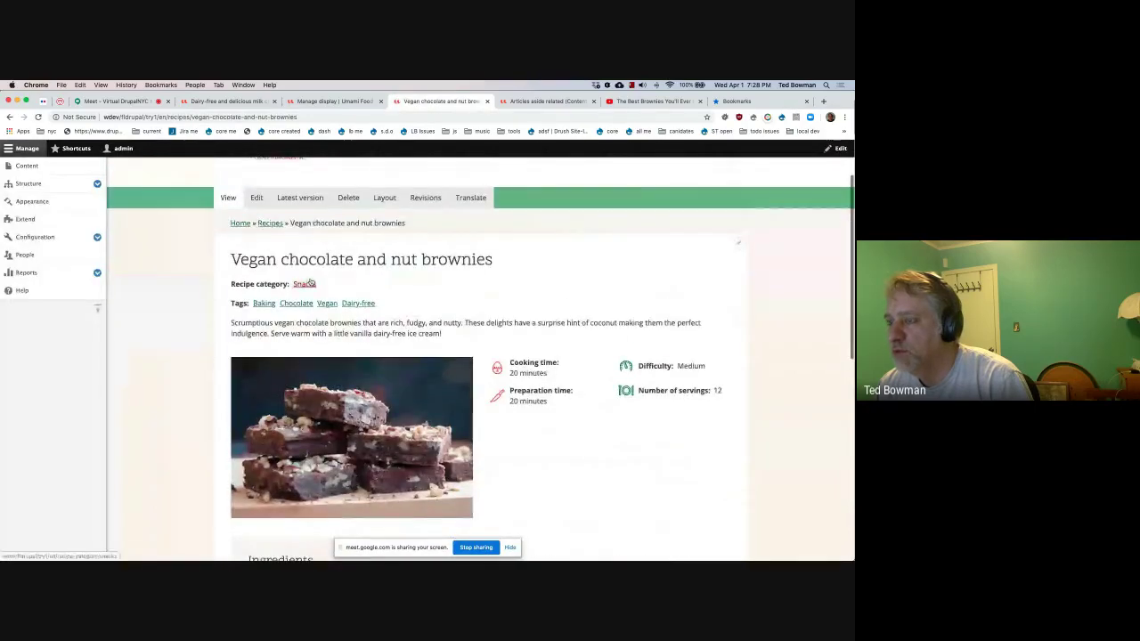
{"action": "scroll", "coordinate": [498, 376], "scroll_direction": "down", "scroll_amount": 2}
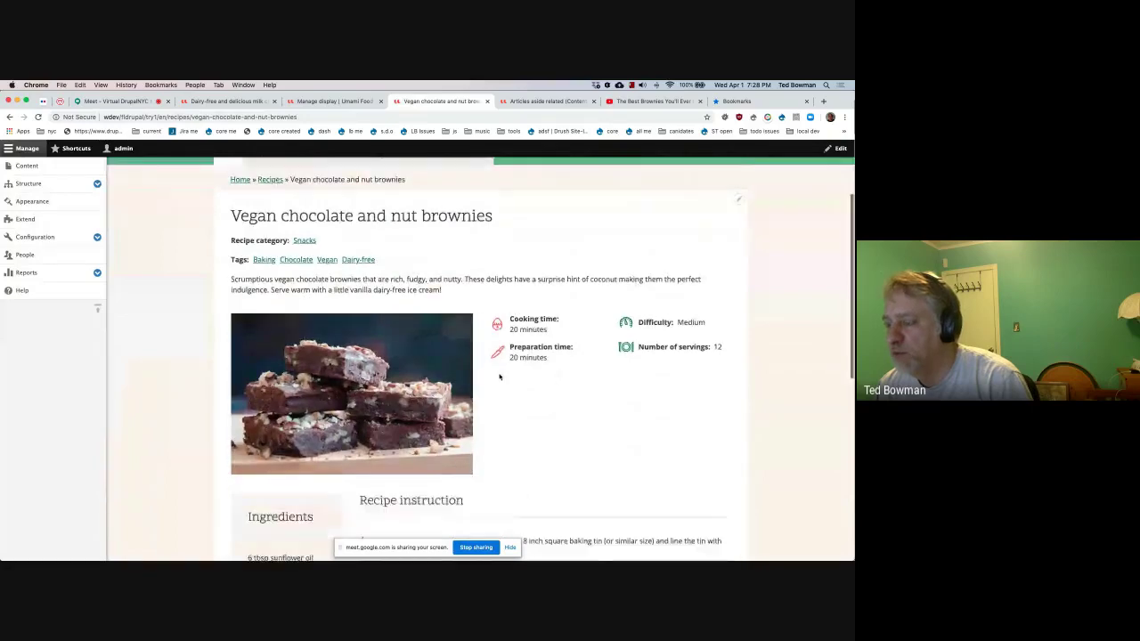
{"action": "scroll", "coordinate": [499, 375], "scroll_direction": "up", "scroll_amount": 3}
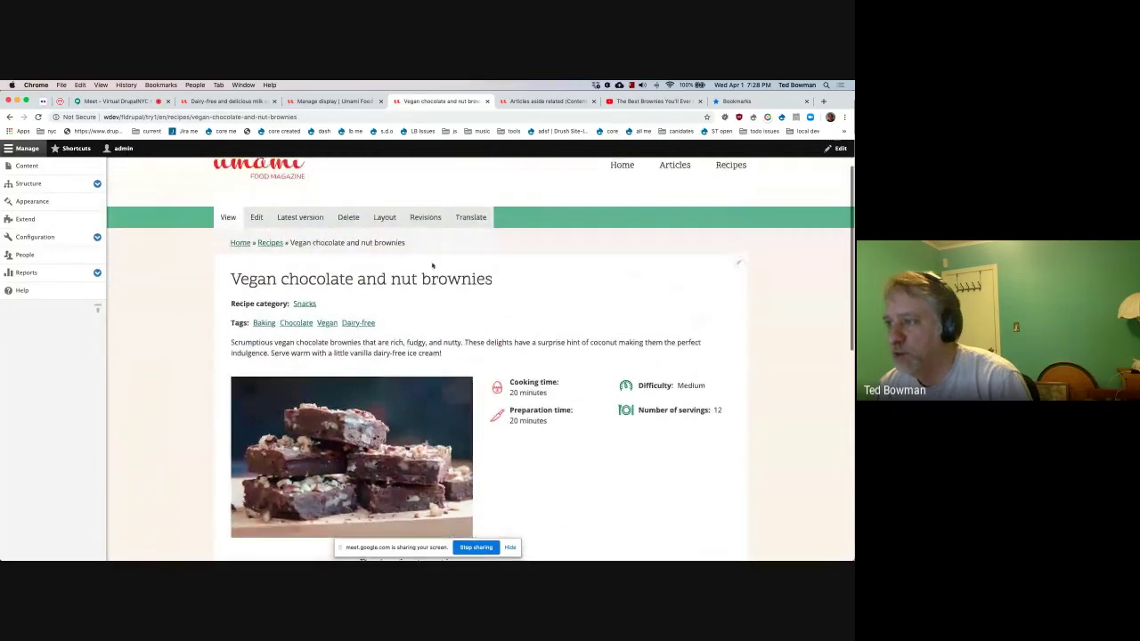
Step: Reopen the brownie recipe's layout editor, check the available moderation states and review the rearranged sections
{"action": "left_click", "coordinate": [384, 217]}
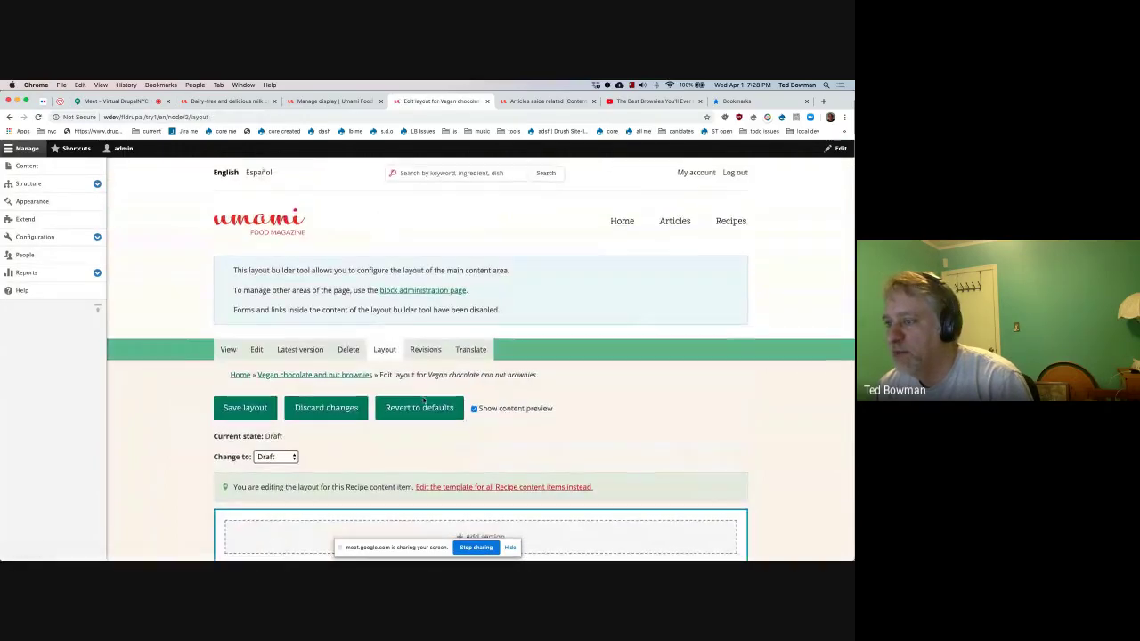
{"action": "scroll", "coordinate": [409, 397], "scroll_direction": "down", "scroll_amount": 2}
{"action": "left_click", "coordinate": [292, 367]}
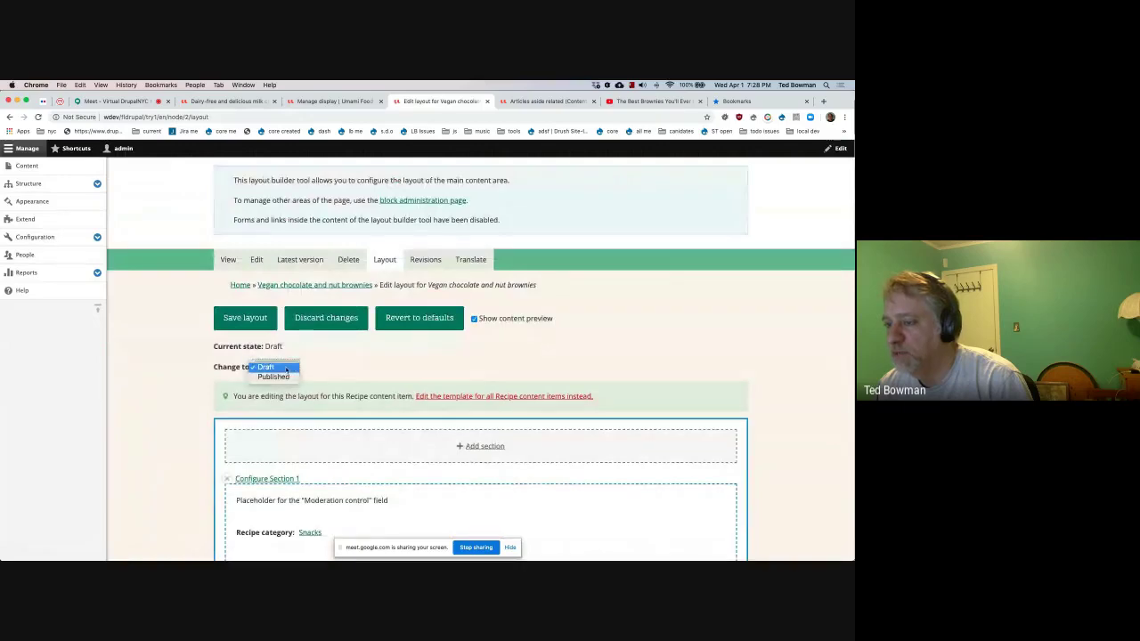
{"action": "left_click", "coordinate": [343, 374]}
{"action": "scroll", "coordinate": [421, 436], "scroll_direction": "down", "scroll_amount": 7}
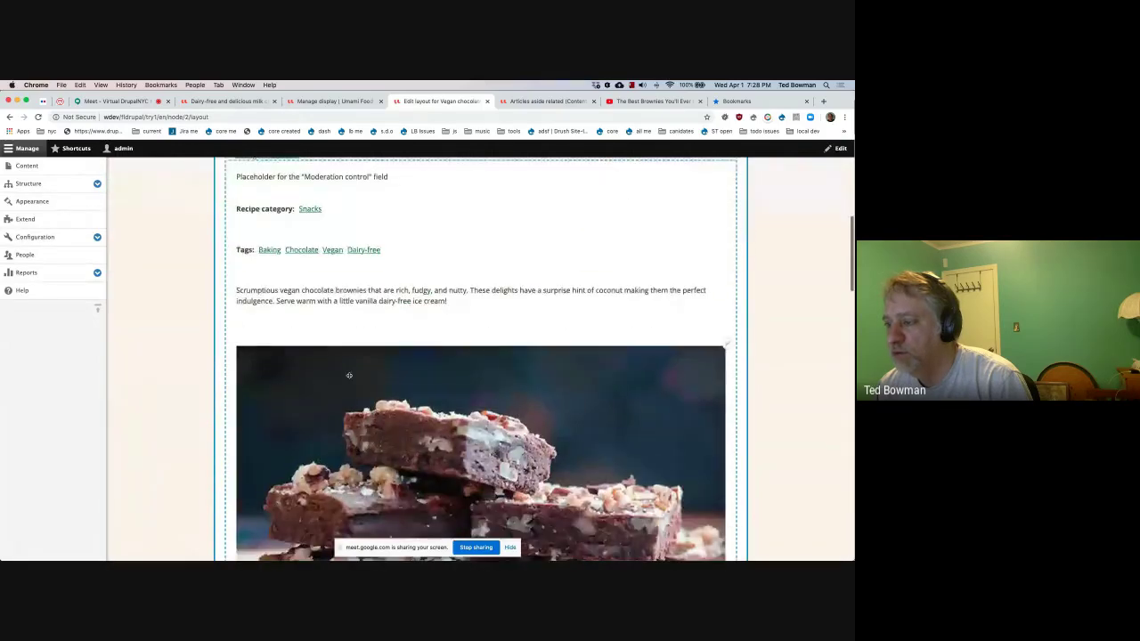
{"action": "scroll", "coordinate": [420, 436], "scroll_direction": "down", "scroll_amount": 12}
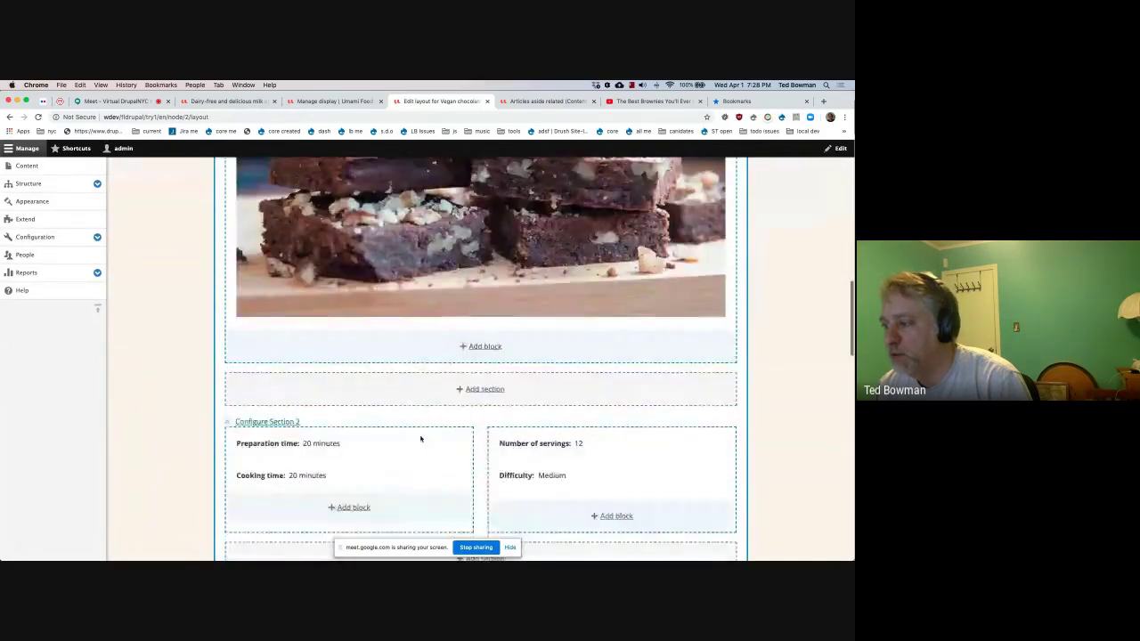
Step: Change the brownie recipe layout's moderation state to Published, save the layout, and review the resulting recipe page
{"action": "scroll", "coordinate": [421, 438], "scroll_direction": "up", "scroll_amount": 20}
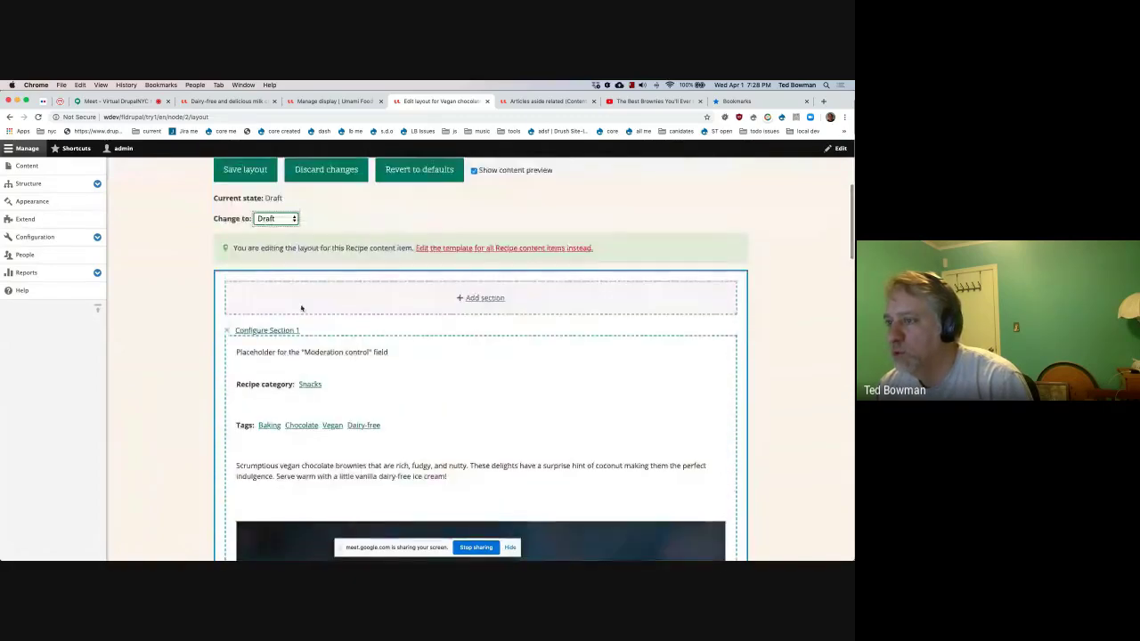
{"action": "left_click", "coordinate": [283, 276]}
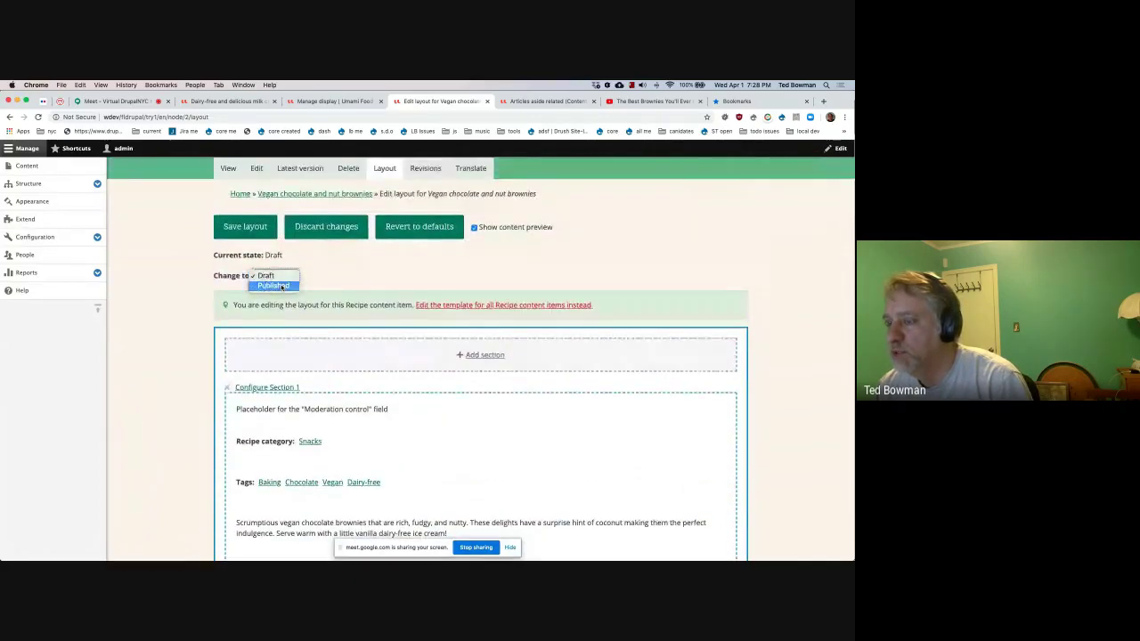
{"action": "left_click", "coordinate": [253, 228]}
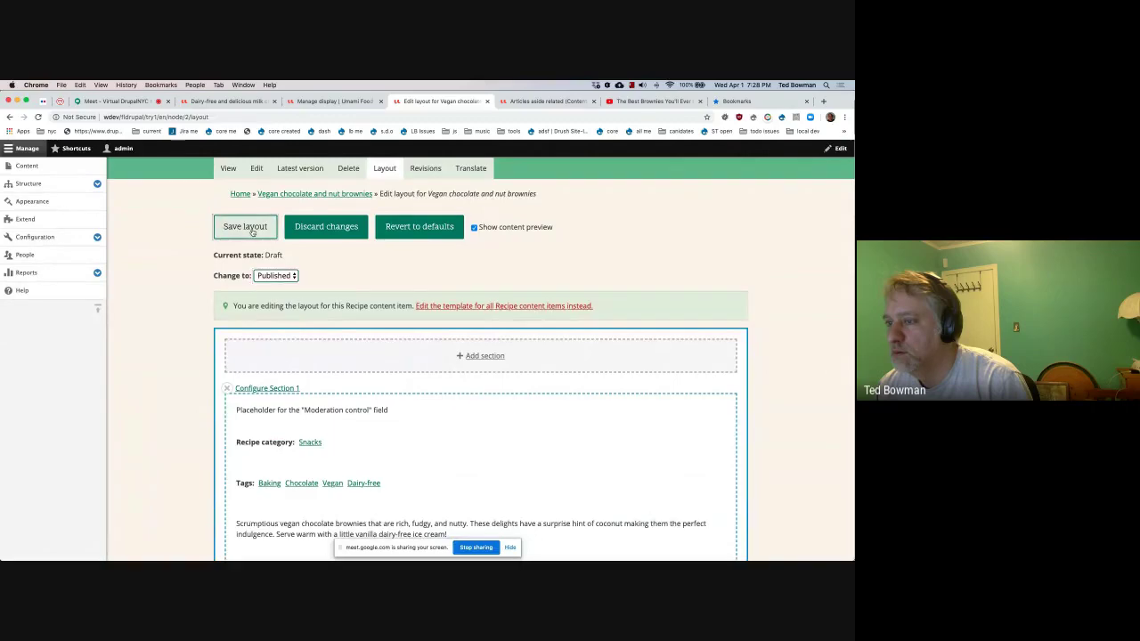
{"action": "scroll", "coordinate": [381, 274], "scroll_direction": "up", "scroll_amount": 1}
{"action": "scroll", "coordinate": [258, 339], "scroll_direction": "down", "scroll_amount": 3}
{"action": "scroll", "coordinate": [259, 341], "scroll_direction": "down", "scroll_amount": 3}
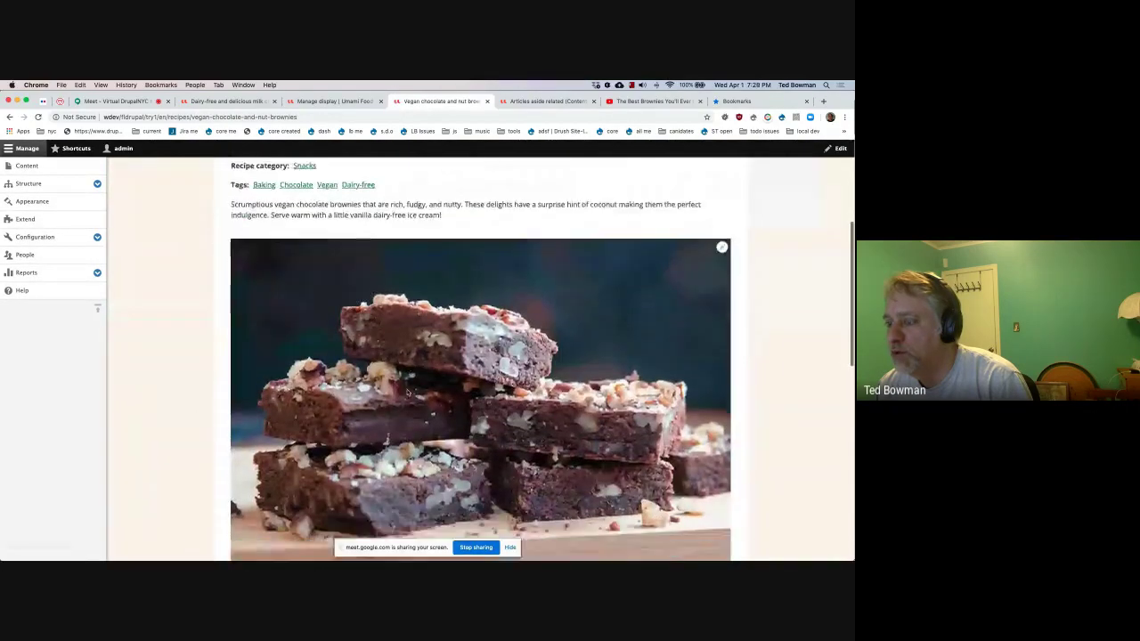
{"action": "scroll", "coordinate": [538, 371], "scroll_direction": "down", "scroll_amount": 2}
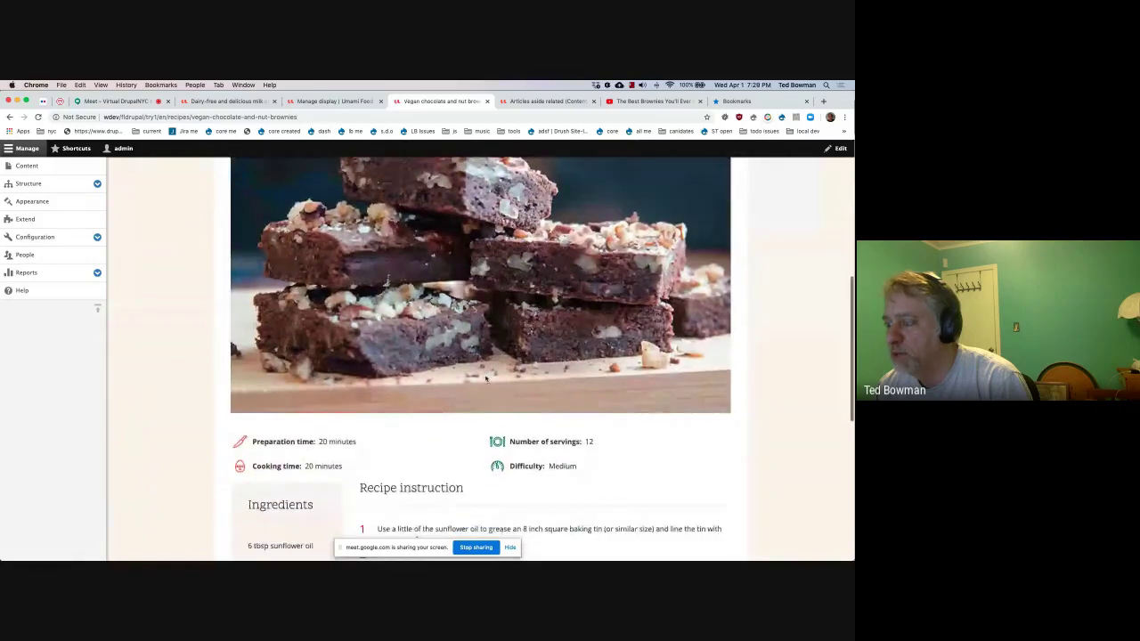
{"action": "scroll", "coordinate": [520, 311], "scroll_direction": "up", "scroll_amount": 10}
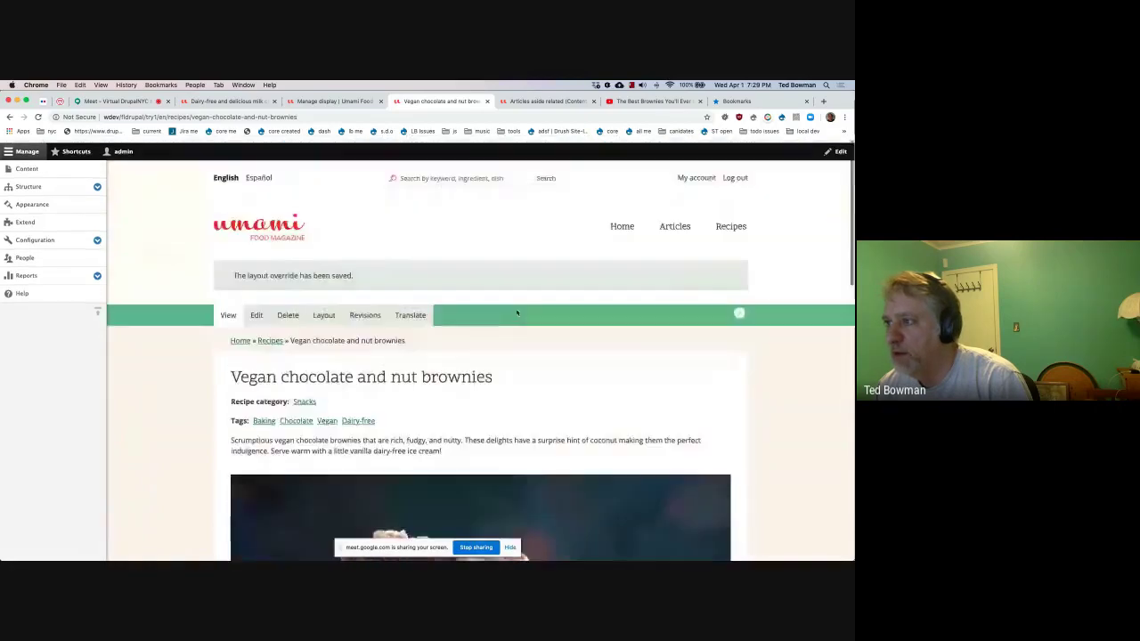
Step: Open the Recipes listing separately from the brownies page and view the Super easy vegetarian pasta bake recipe's layout
{"action": "right_click", "coordinate": [724, 225]}
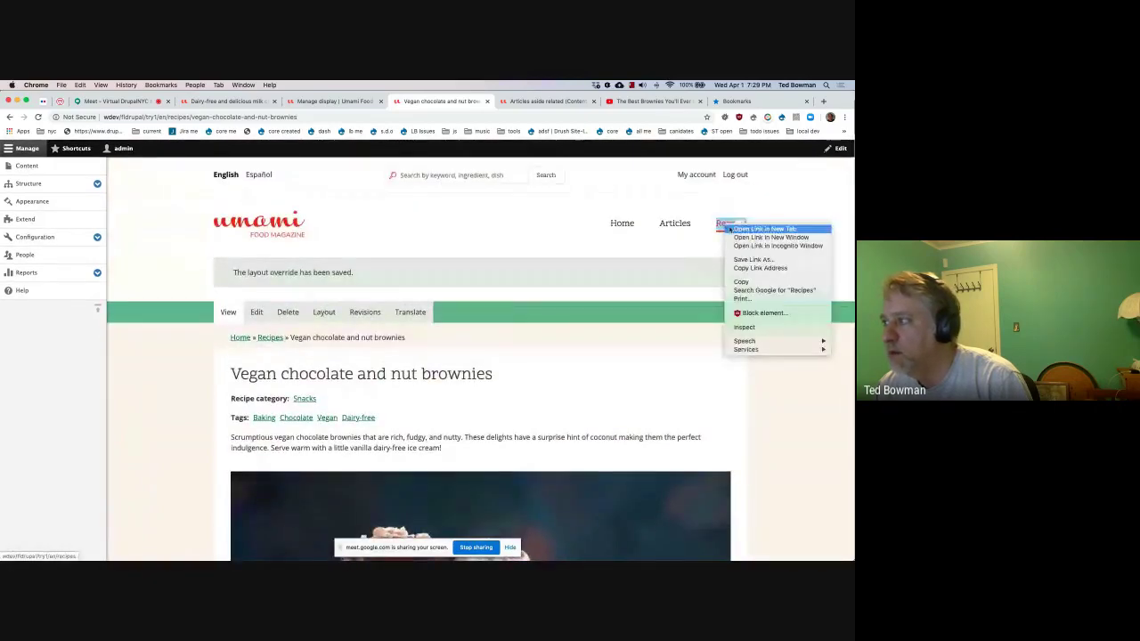
{"action": "left_click", "coordinate": [739, 230]}
{"action": "left_click", "coordinate": [488, 102]}
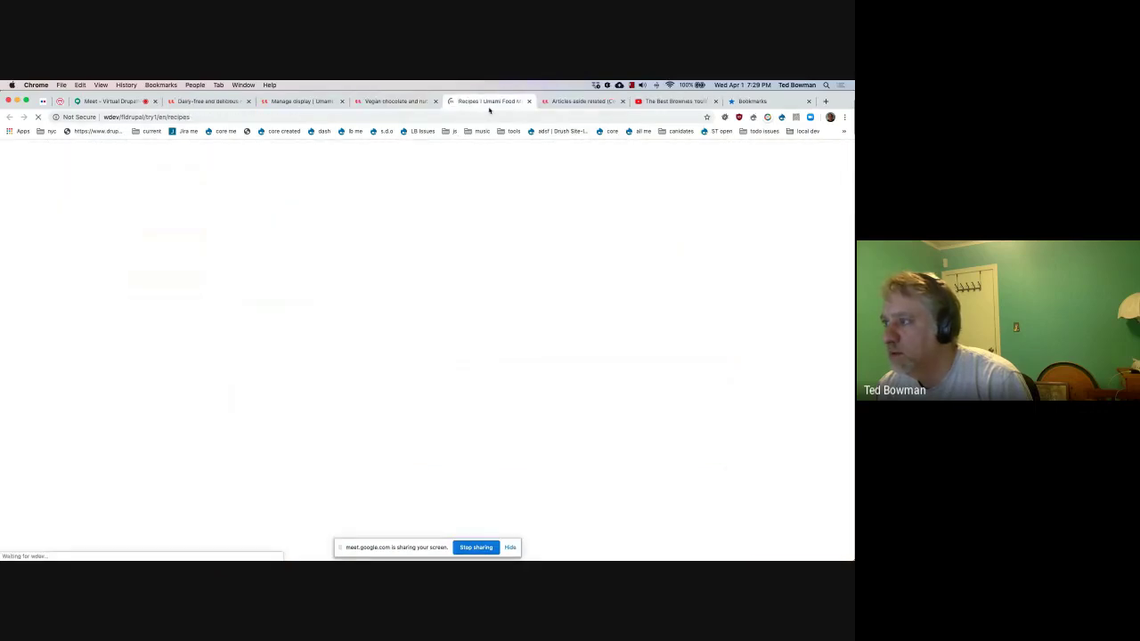
{"action": "scroll", "coordinate": [523, 334], "scroll_direction": "down", "scroll_amount": 10}
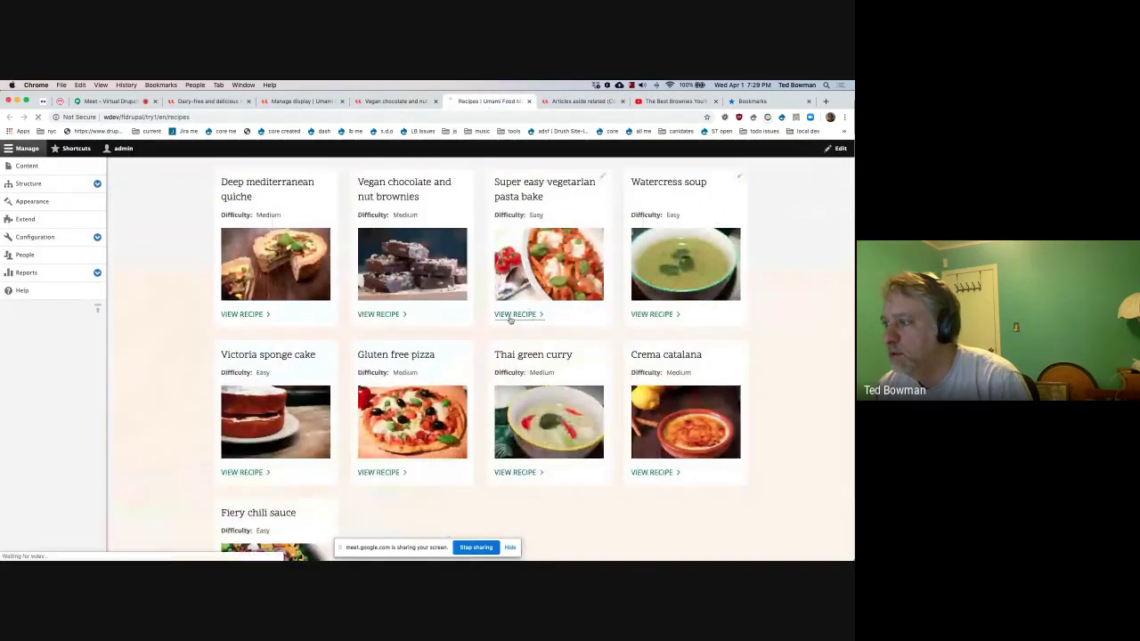
{"action": "left_click", "coordinate": [503, 313]}
{"action": "scroll", "coordinate": [540, 376], "scroll_direction": "down", "scroll_amount": 5}
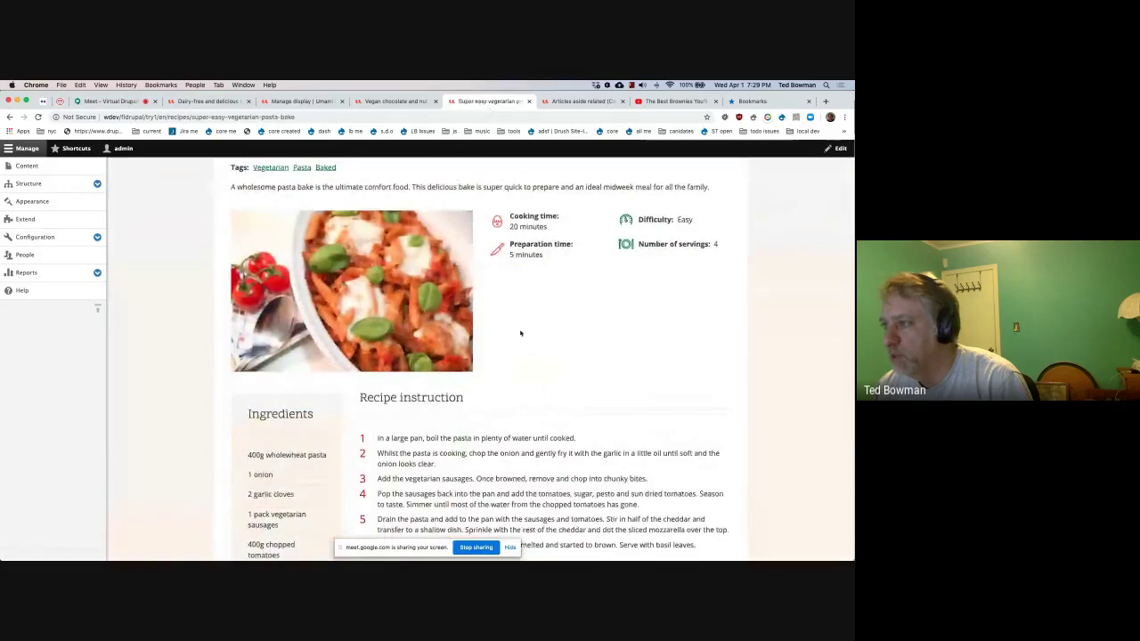
Step: Return to the Vegan chocolate and nut brownies page and examine its overridden layout from the title to the recipe instructions
{"action": "left_click", "coordinate": [386, 101]}
{"action": "scroll", "coordinate": [420, 329], "scroll_direction": "down", "scroll_amount": 5}
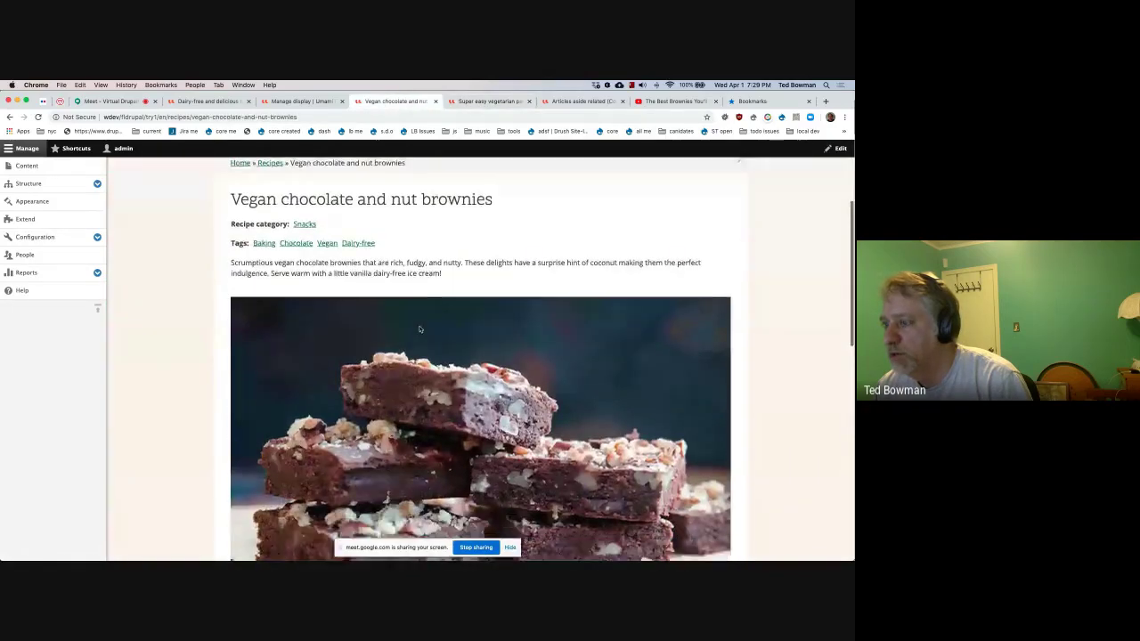
{"action": "scroll", "coordinate": [421, 330], "scroll_direction": "down", "scroll_amount": 3}
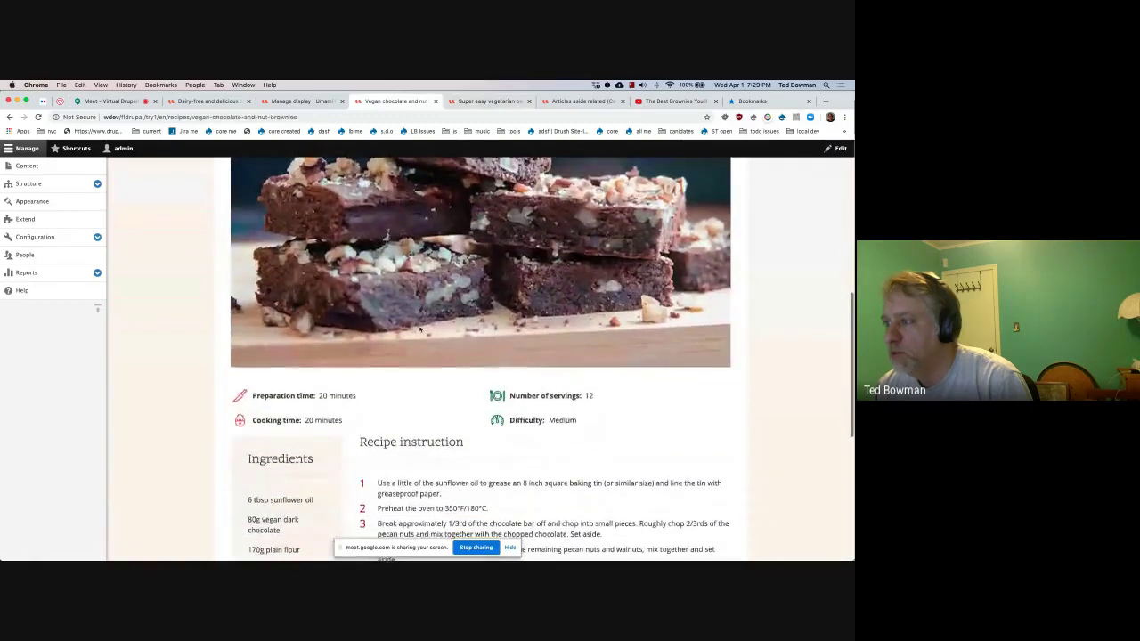
{"action": "scroll", "coordinate": [420, 330], "scroll_direction": "up", "scroll_amount": 5}
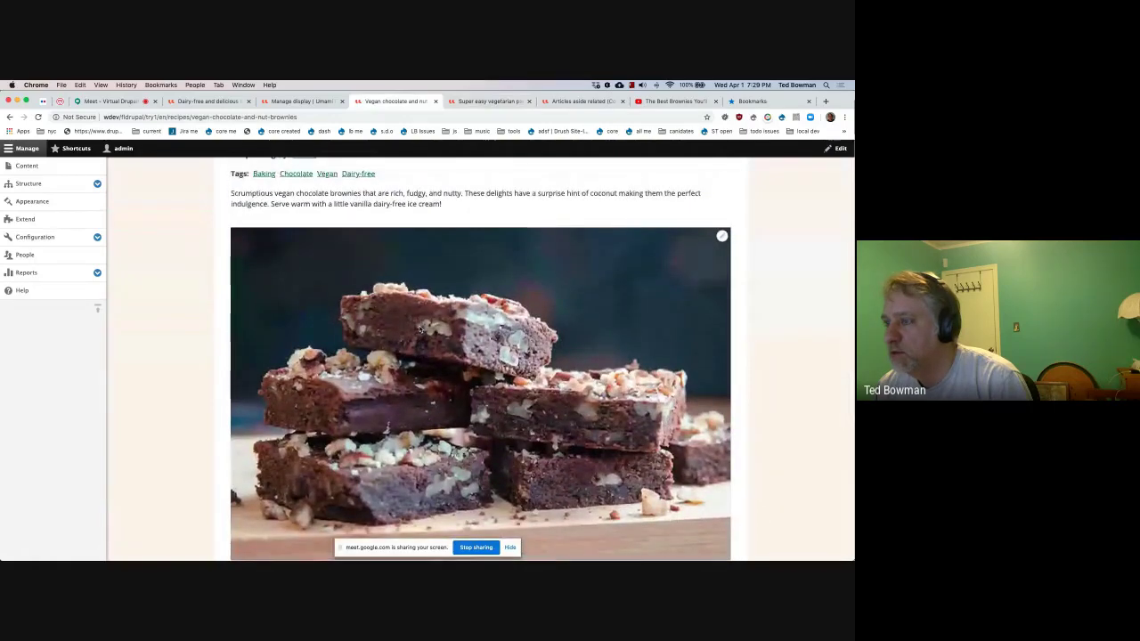
{"action": "scroll", "coordinate": [420, 329], "scroll_direction": "down", "scroll_amount": 8}
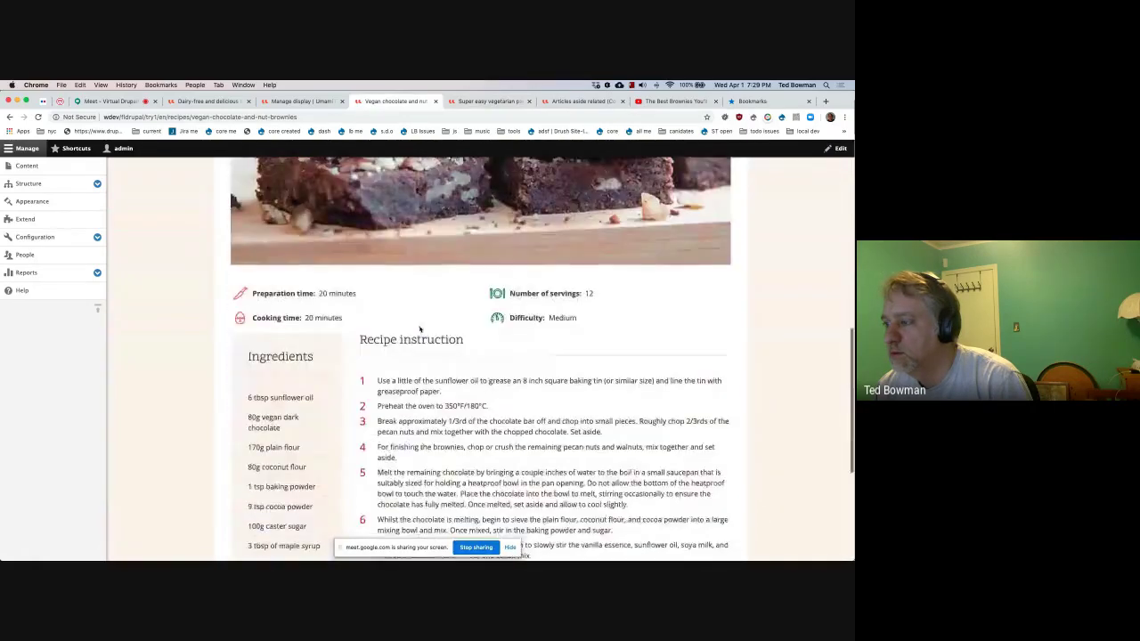
{"action": "scroll", "coordinate": [420, 330], "scroll_direction": "up", "scroll_amount": 5}
{"action": "scroll", "coordinate": [420, 330], "scroll_direction": "up", "scroll_amount": 3}
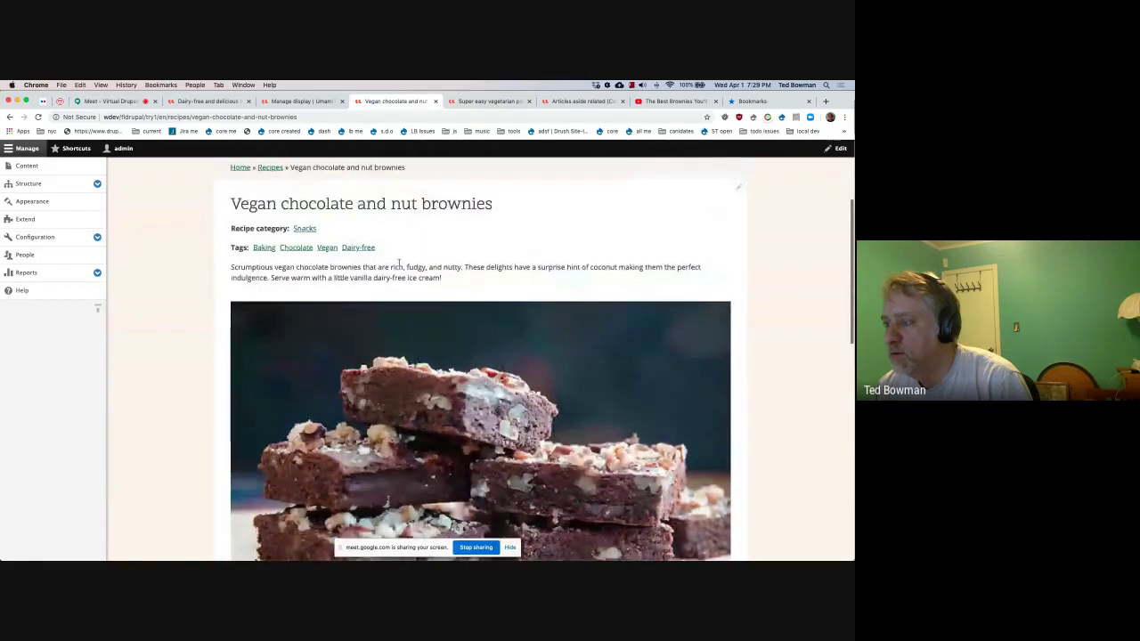
Step: Switch to Keynote and play the presentation, advancing to the Layout Builder "Custom Blocks(Inline Blocks)" slide
{"action": "key", "text": "super+Tab"}
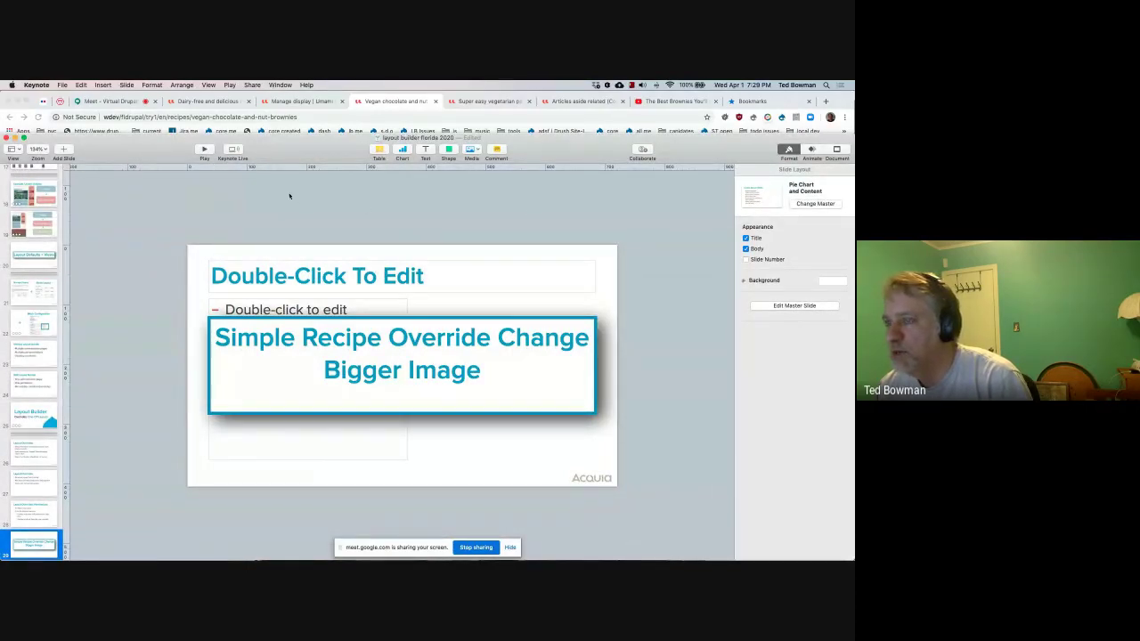
{"action": "left_click", "coordinate": [204, 153]}
{"action": "key", "text": "Right"}
{"action": "key", "text": "Right"}
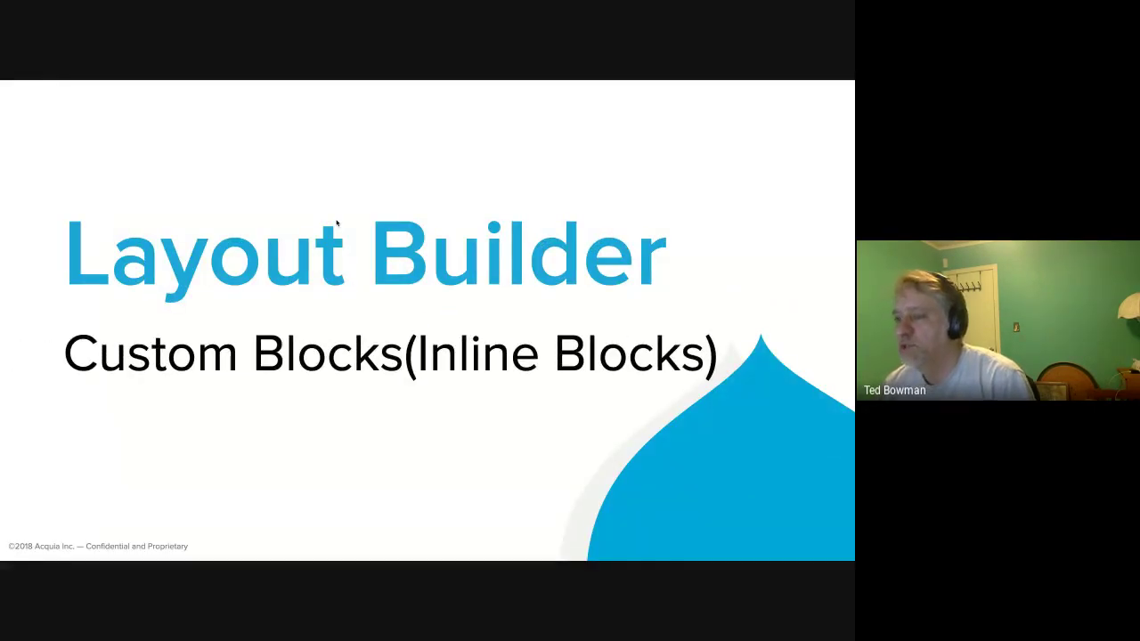
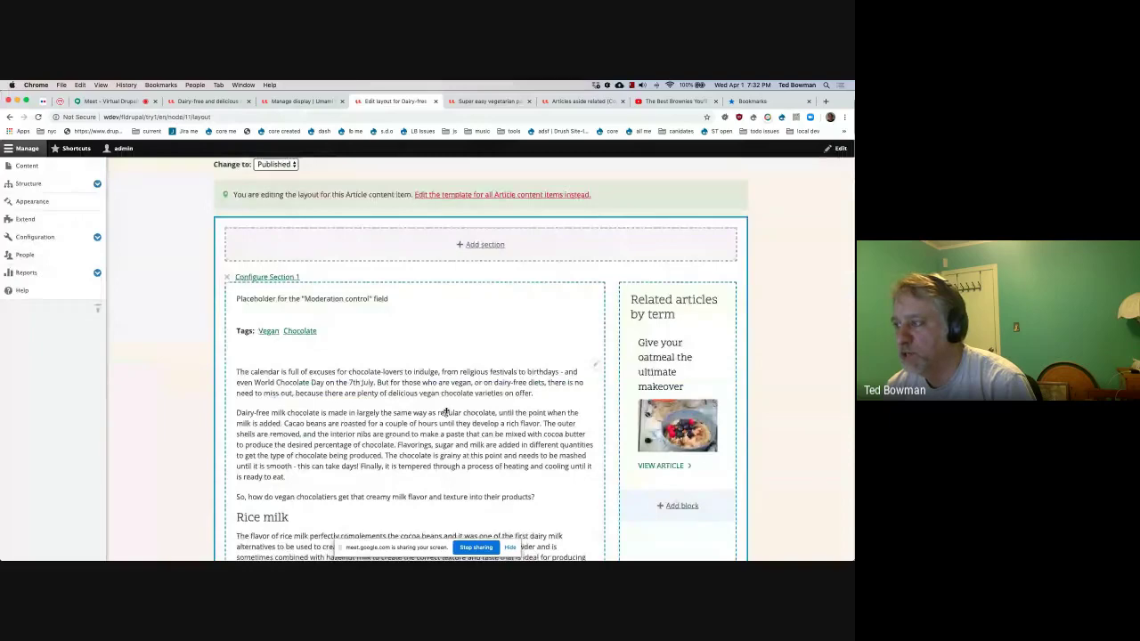
Step: Start creating a custom block below the related articles in the side column of the dairy-free chocolate article's layout
{"action": "scroll", "coordinate": [577, 408], "scroll_direction": "down", "scroll_amount": 4}
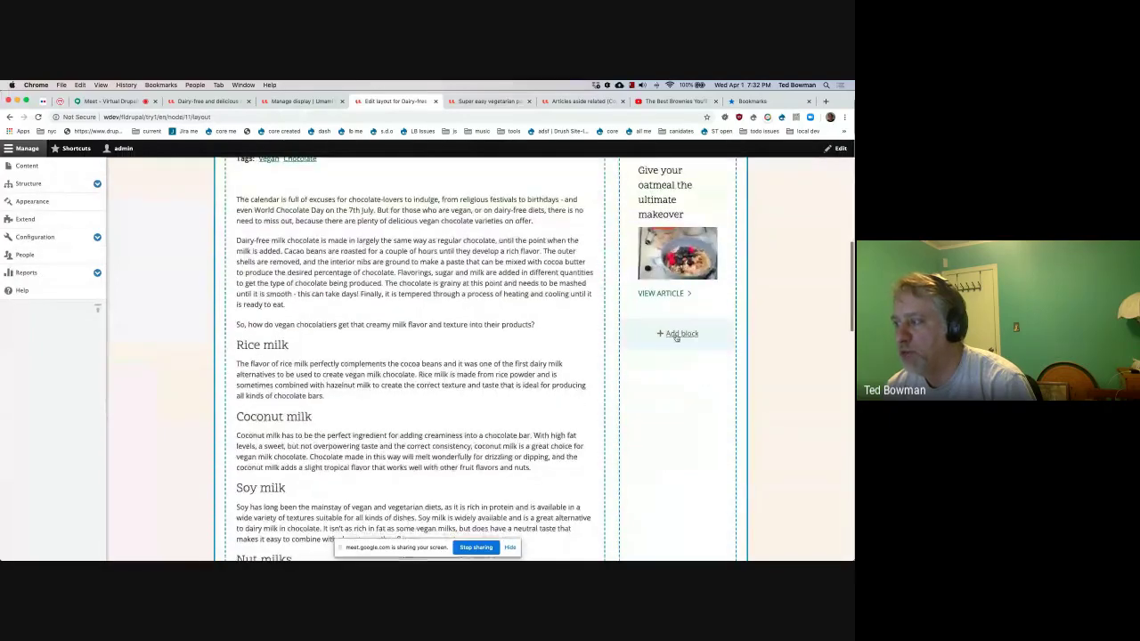
{"action": "left_click", "coordinate": [682, 333]}
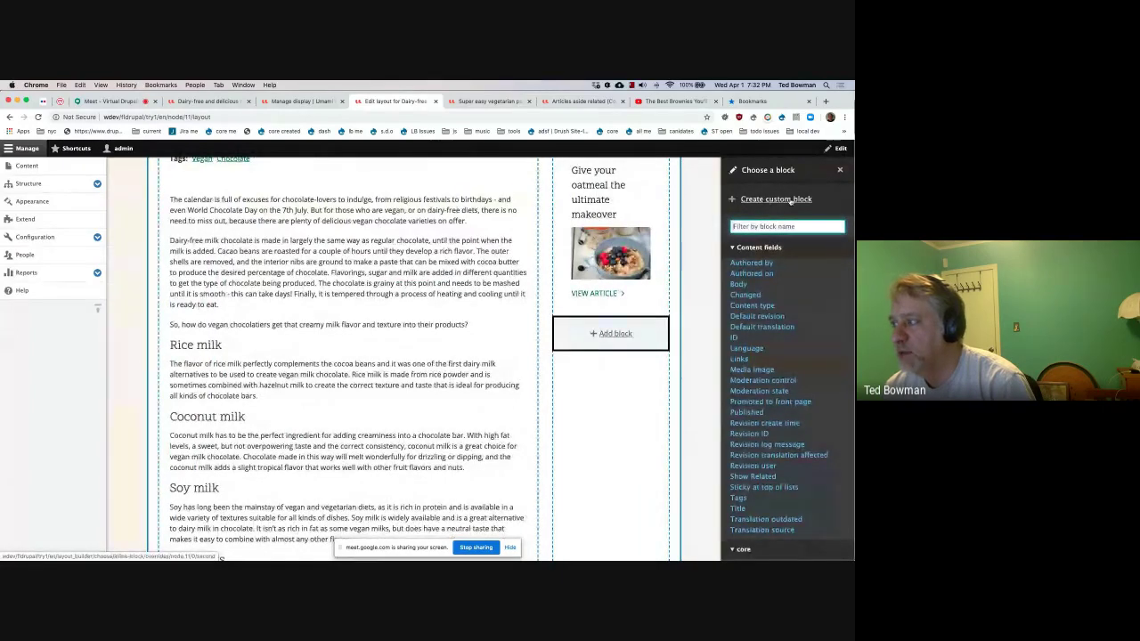
{"action": "left_click", "coordinate": [766, 200]}
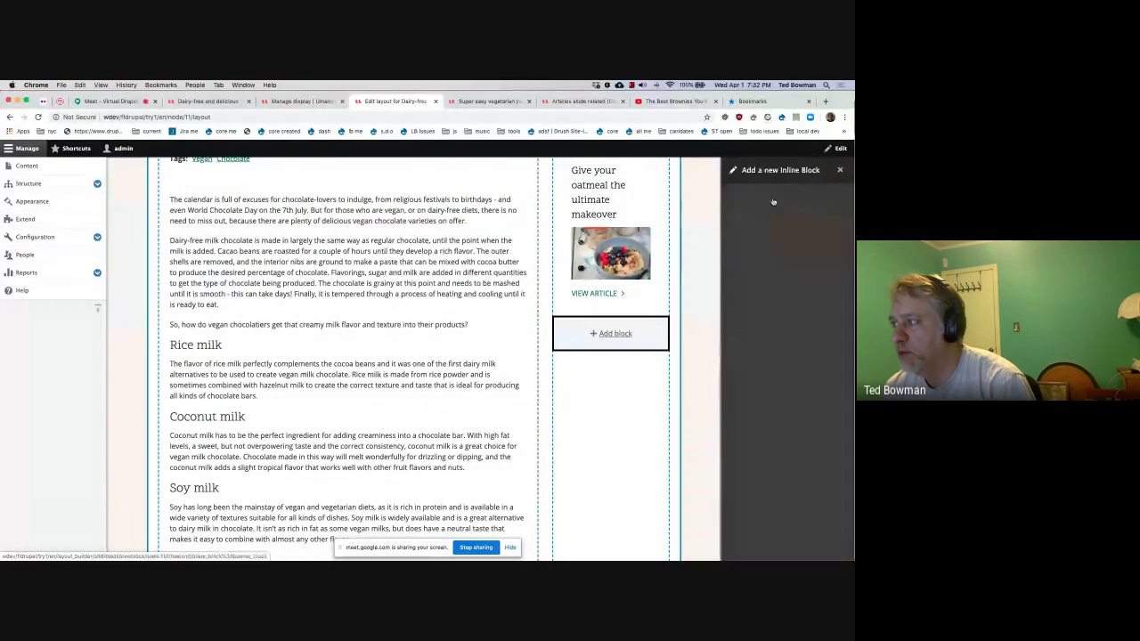
Step: On the page showing the pasta bake recipe, go to the site's Custom block library and view the block types offered for a new custom block
{"action": "left_click", "coordinate": [488, 101]}
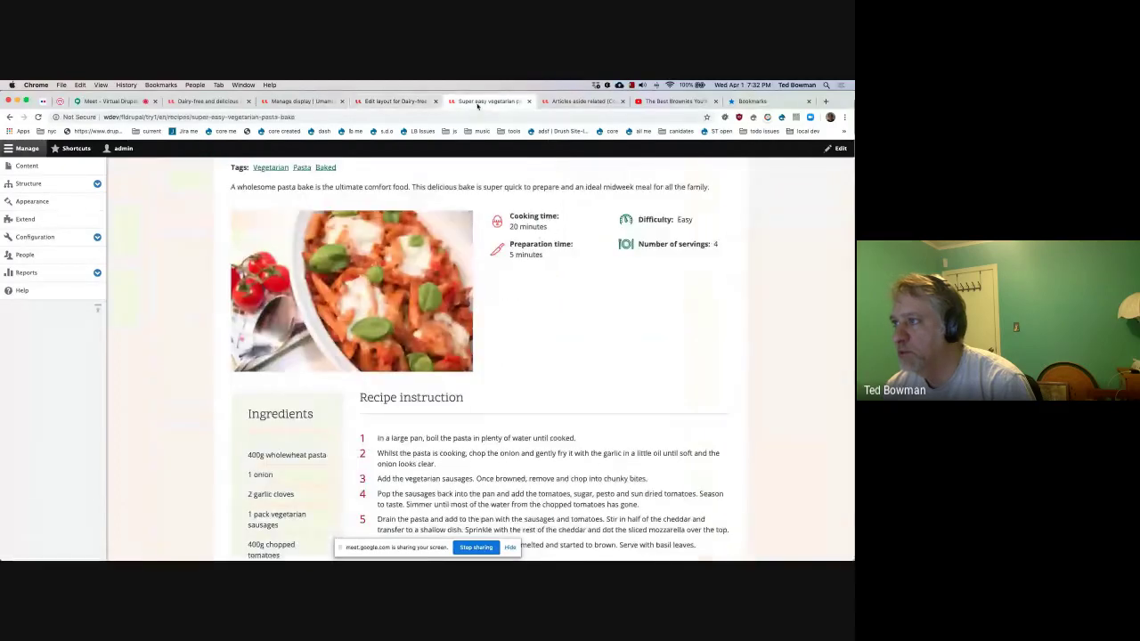
{"action": "left_click", "coordinate": [97, 183]}
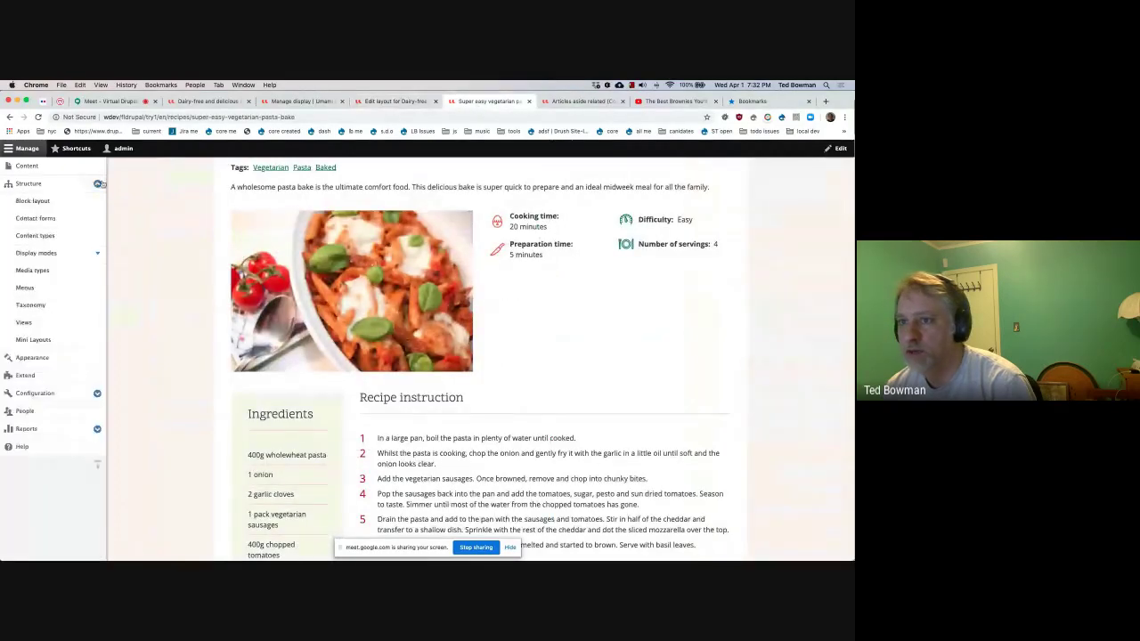
{"action": "left_click", "coordinate": [34, 201]}
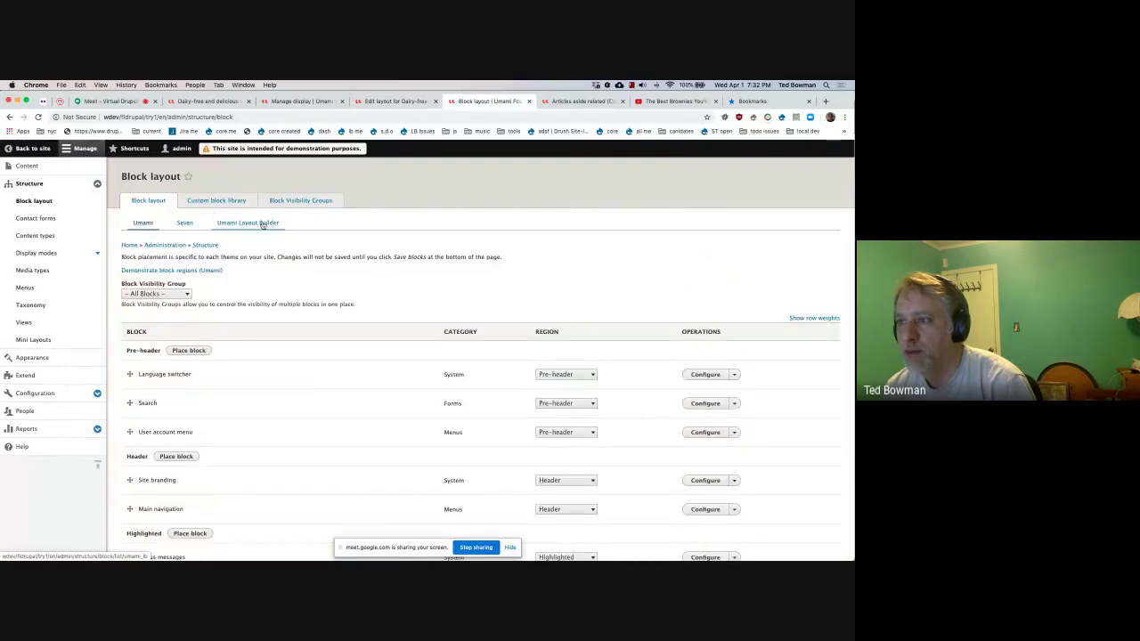
{"action": "left_click", "coordinate": [229, 202]}
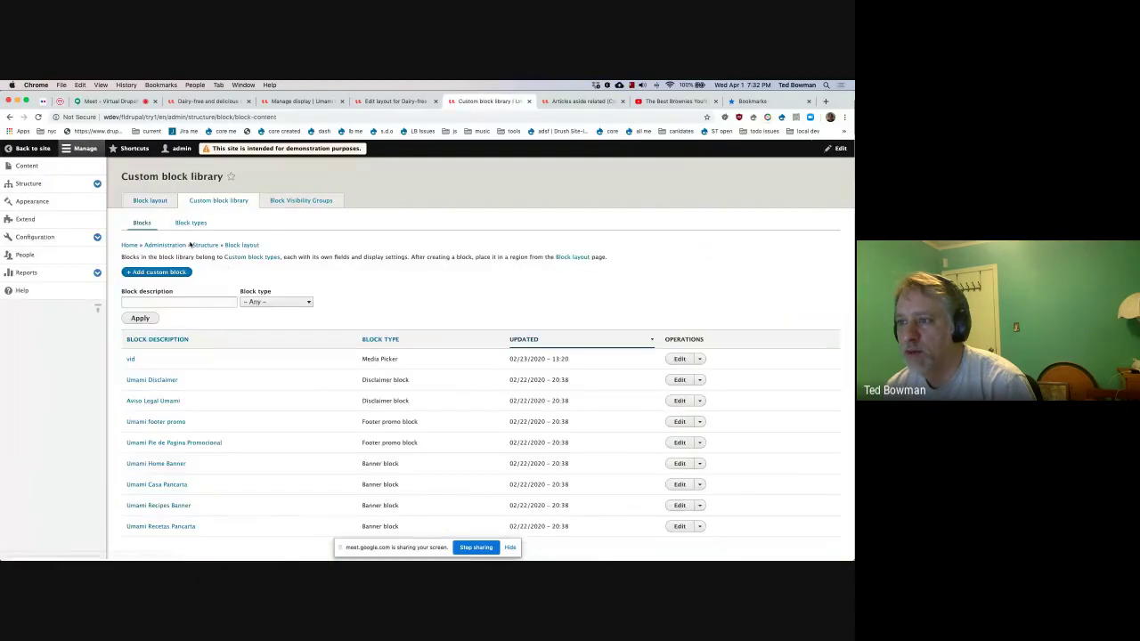
{"action": "left_click", "coordinate": [173, 272]}
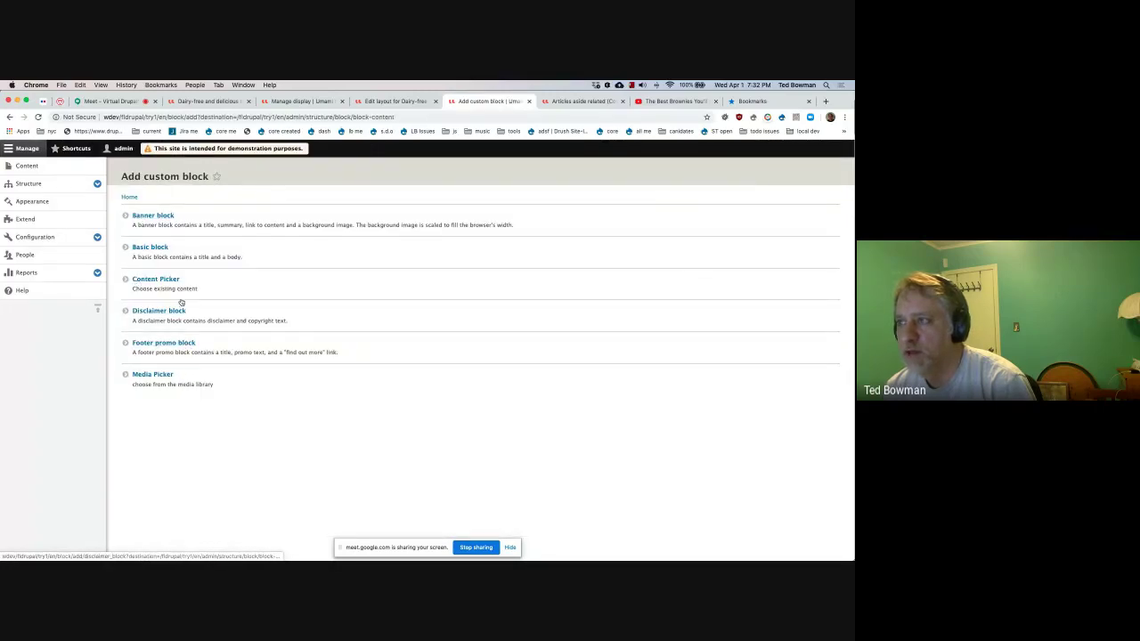
Step: Back in the article's layout, choose a Content Picker inline block and title it "Check out this Recipe too!!!!!" with Display title enabled
{"action": "left_click", "coordinate": [387, 105]}
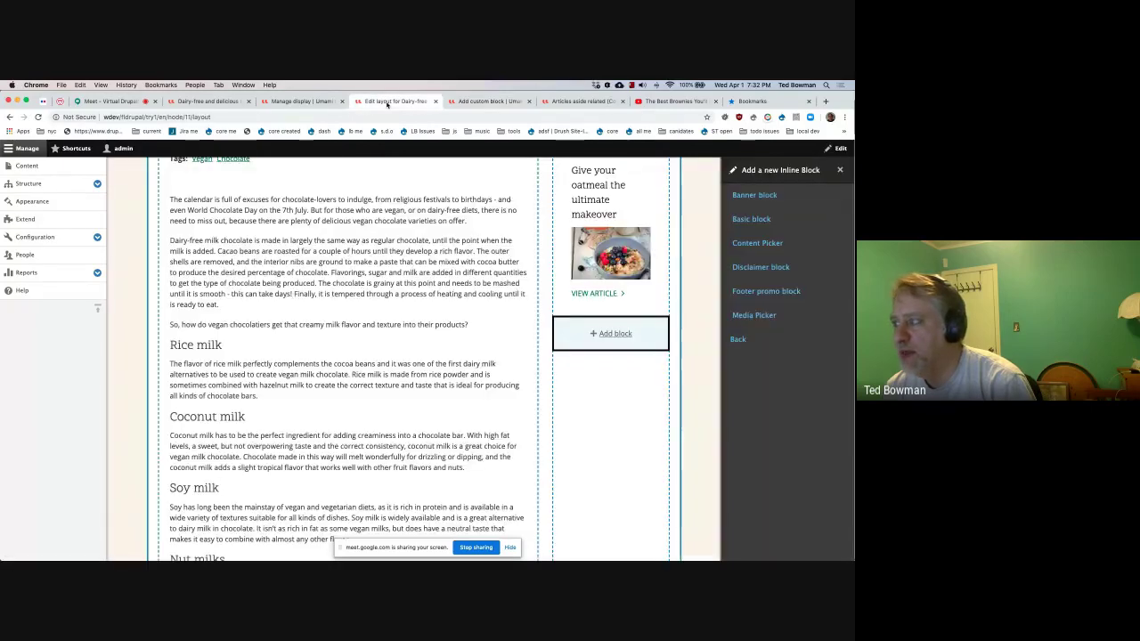
{"action": "left_click", "coordinate": [759, 243]}
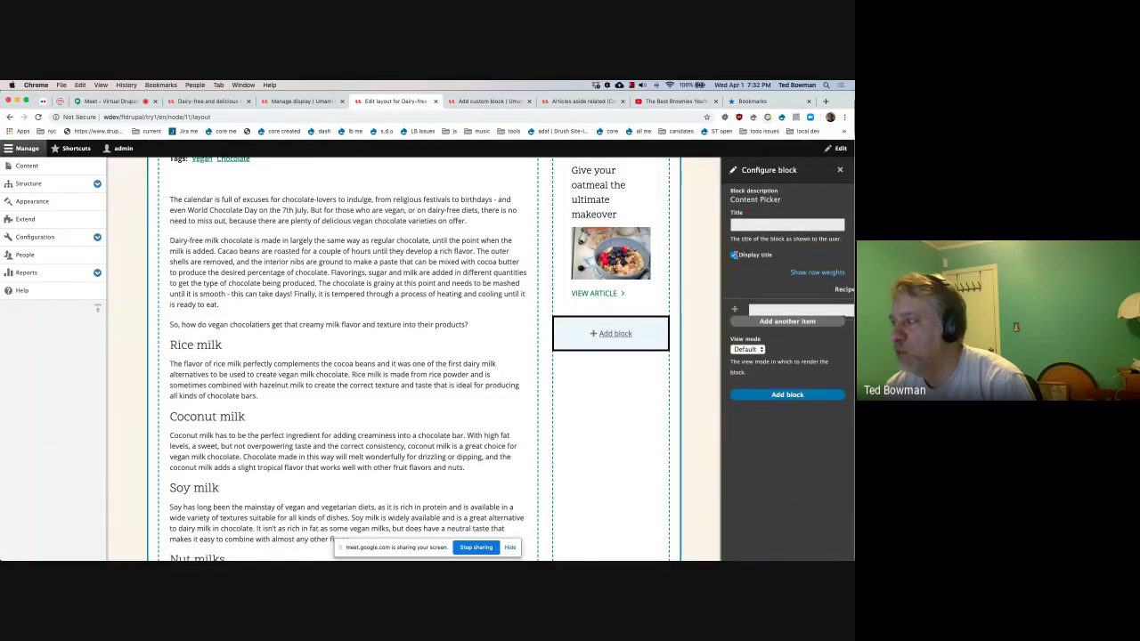
{"action": "left_click", "coordinate": [733, 256]}
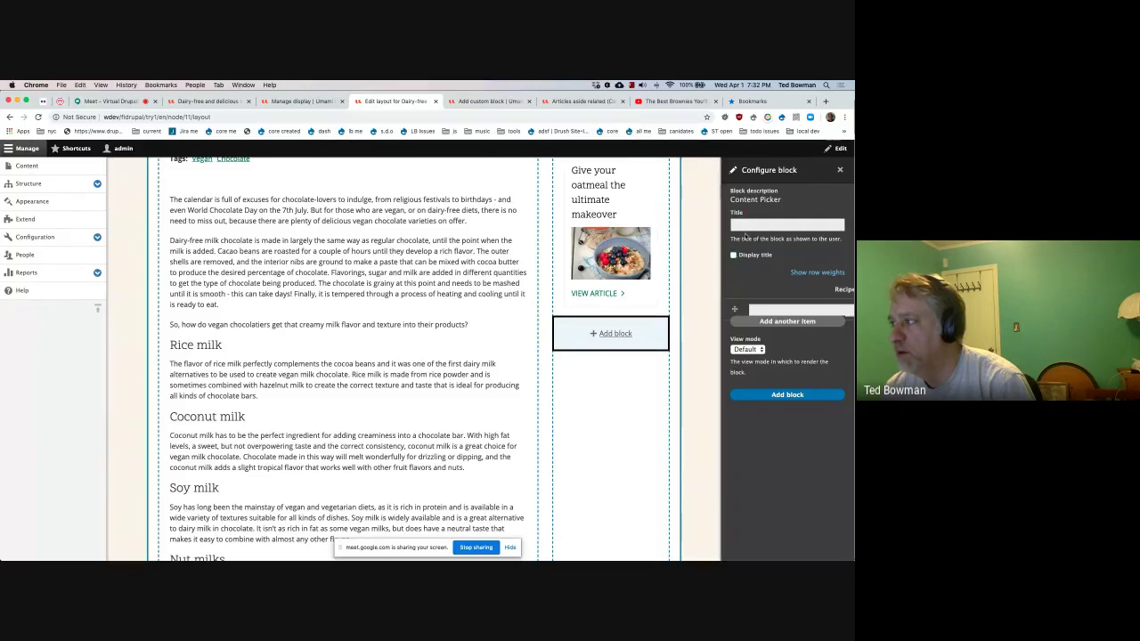
{"action": "left_click", "coordinate": [751, 222]}
{"action": "left_click", "coordinate": [736, 227]}
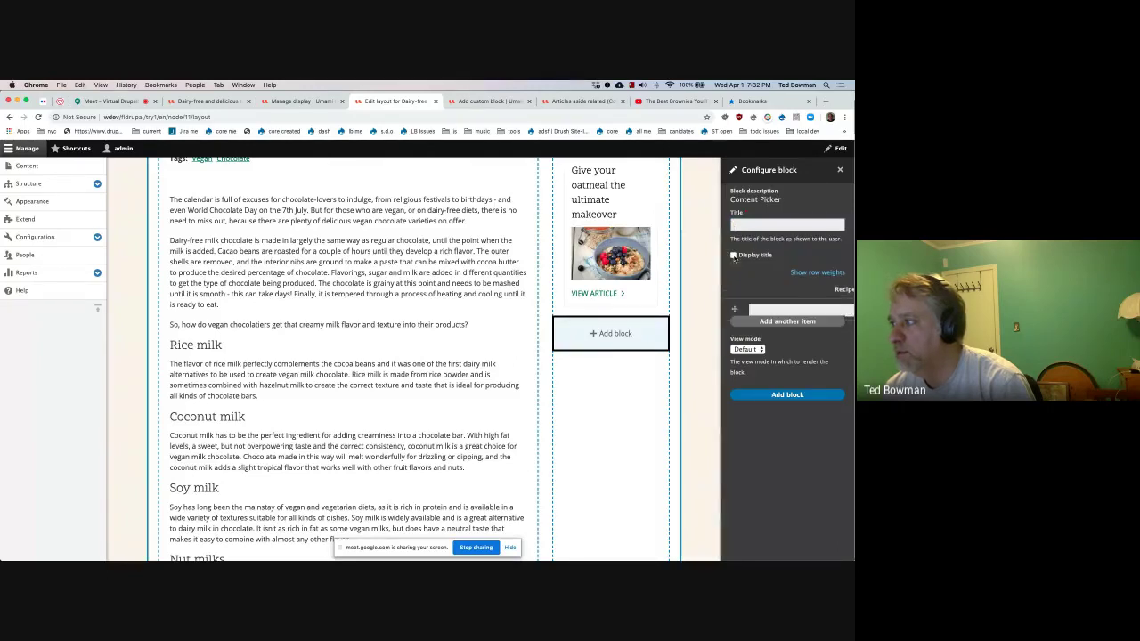
{"action": "left_click", "coordinate": [734, 256]}
{"action": "left_click", "coordinate": [748, 224]}
{"action": "type", "text": "Che"}
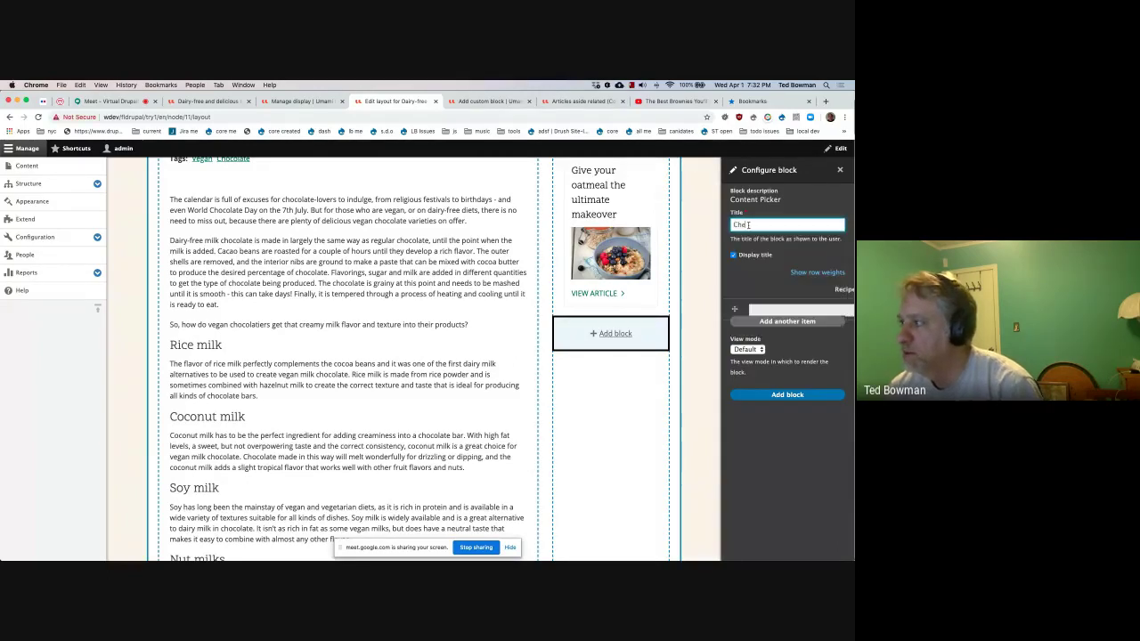
{"action": "type", "text": "ck out this"}
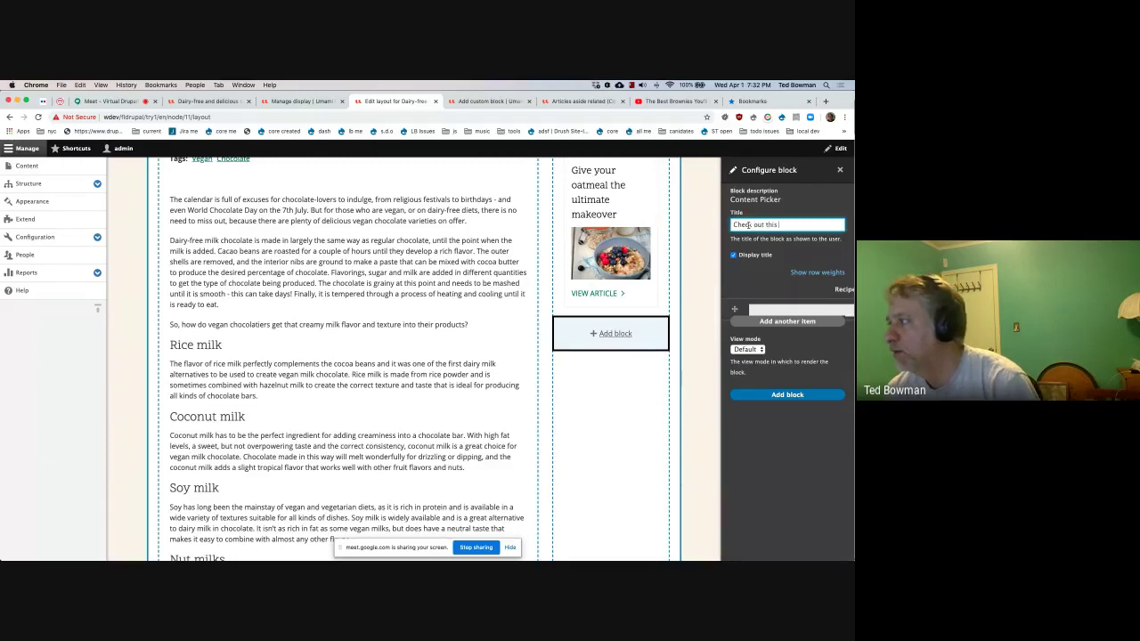
{"action": "type", "text": " Recip"}
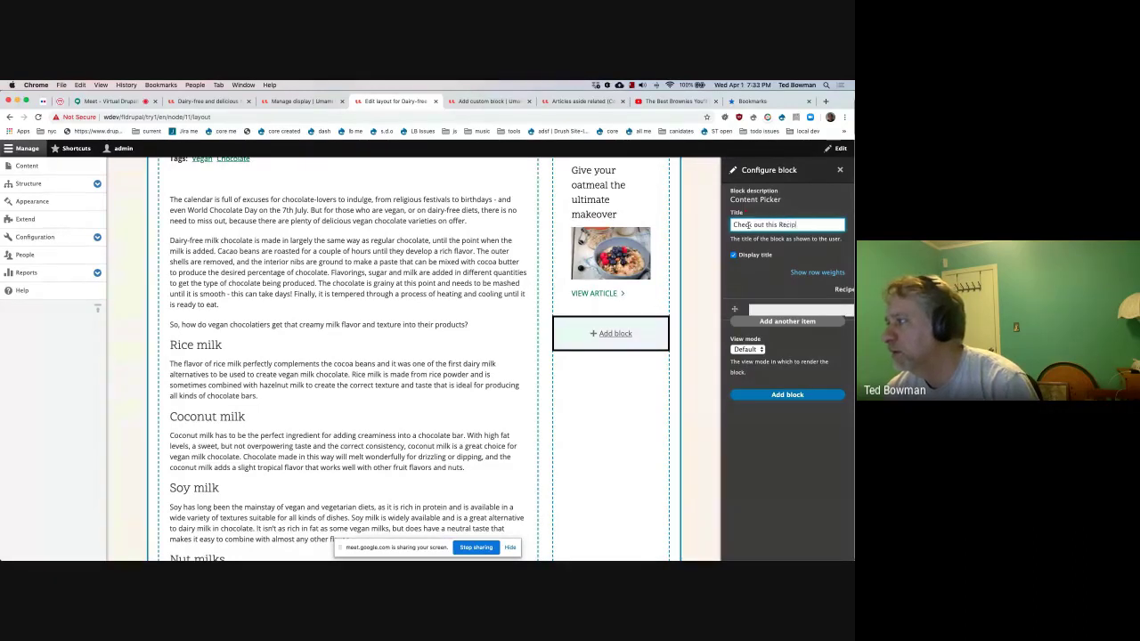
{"action": "type", "text": "e too!!!"}
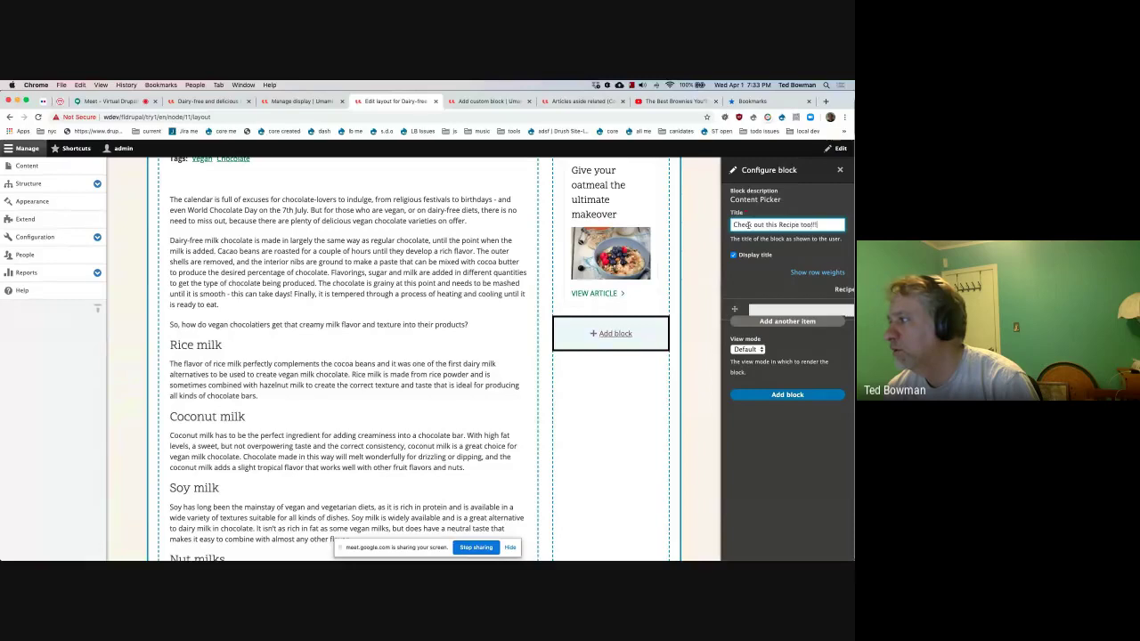
{"action": "type", "text": "!"}
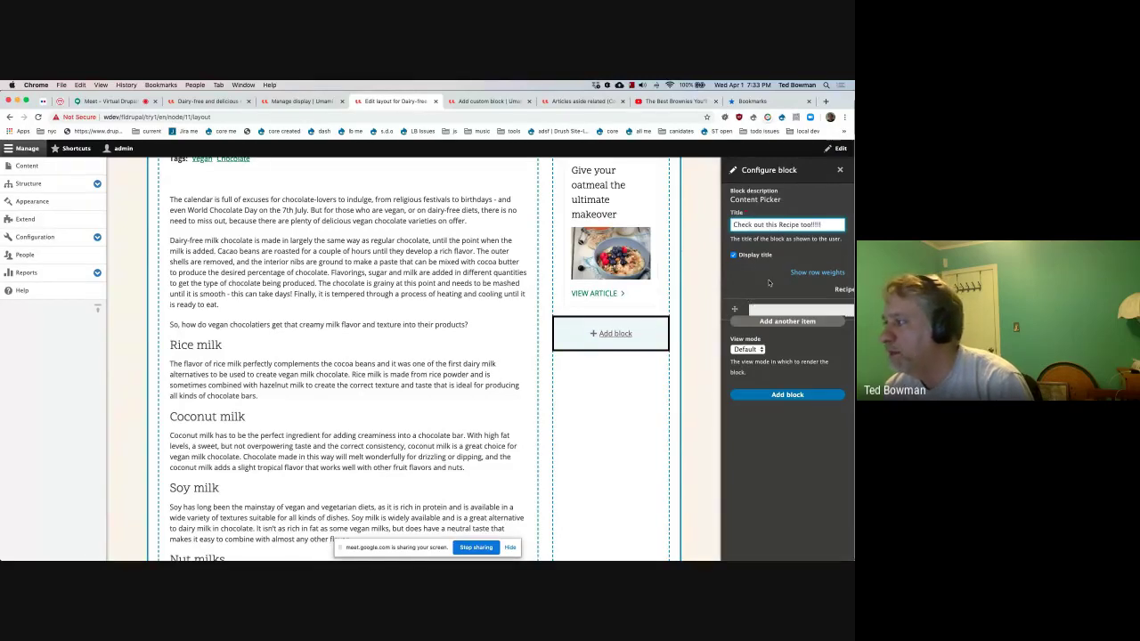
Step: Select the Vegan chocolate and nut brownies recipe as the Content Picker block's recipe and add the block to the layout
{"action": "left_click", "coordinate": [770, 309]}
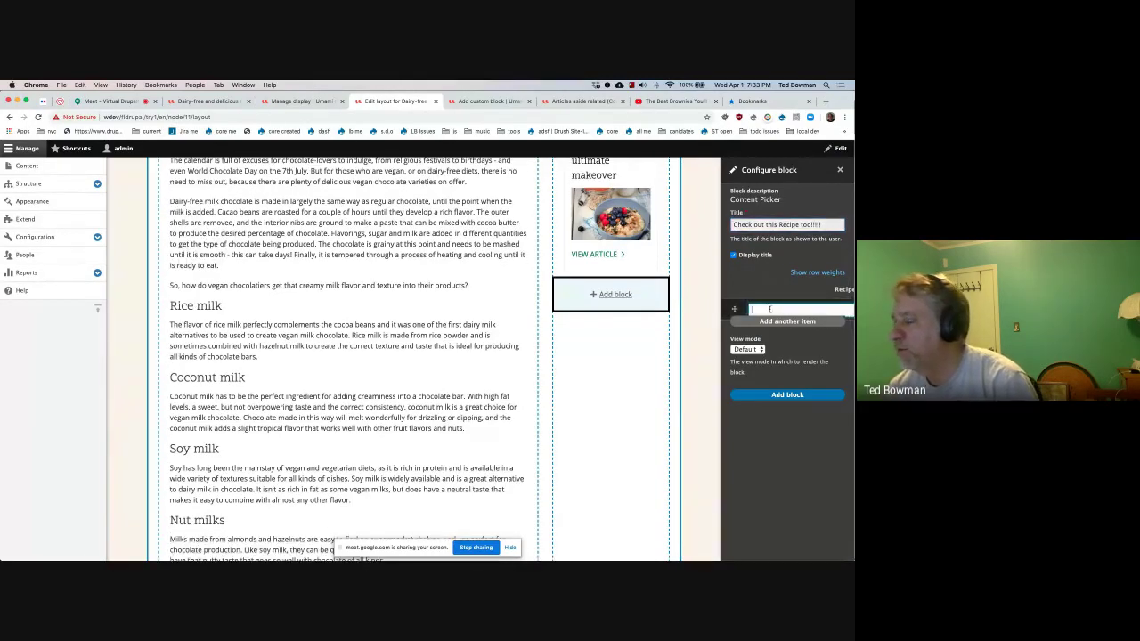
{"action": "type", "text": "brown"}
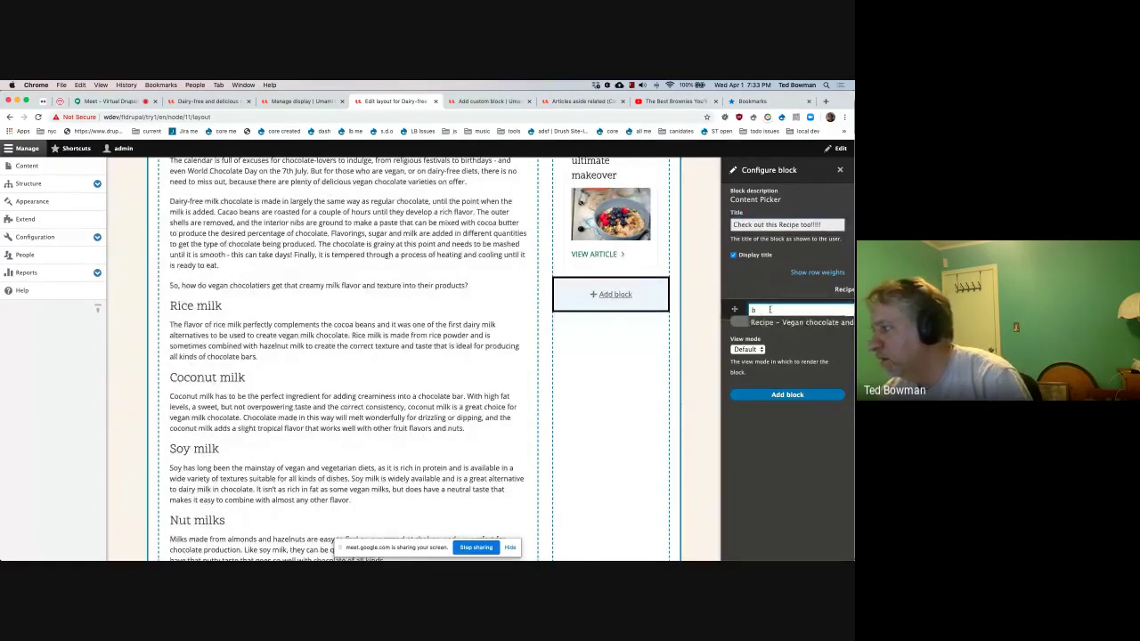
{"action": "key", "text": "BackSpace"}
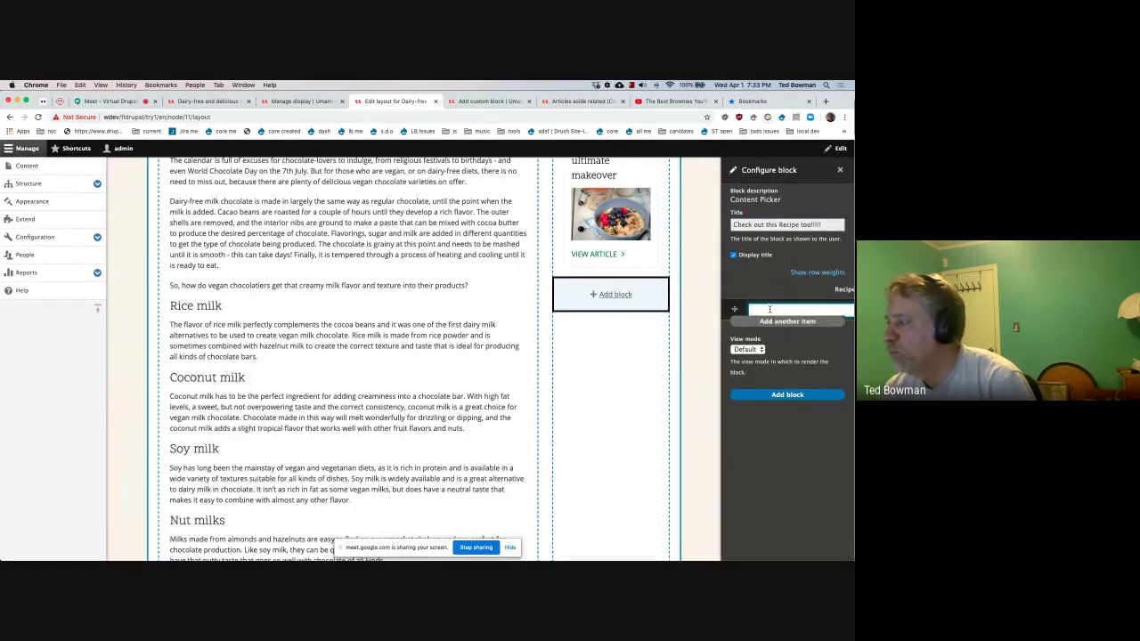
{"action": "type", "text": "choc"}
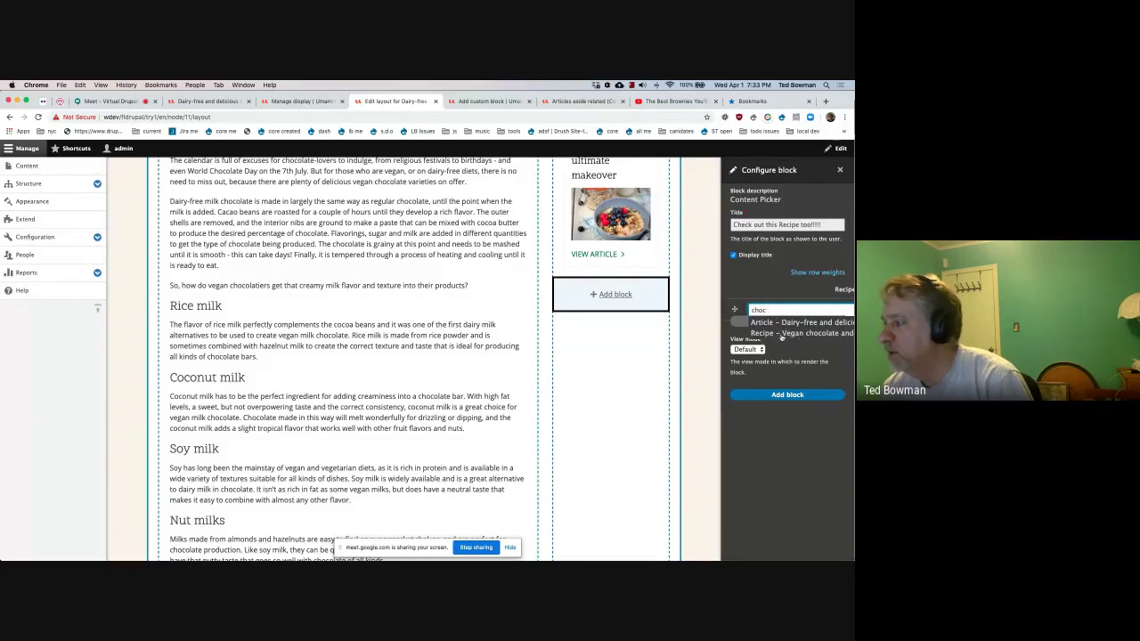
{"action": "left_click", "coordinate": [808, 333]}
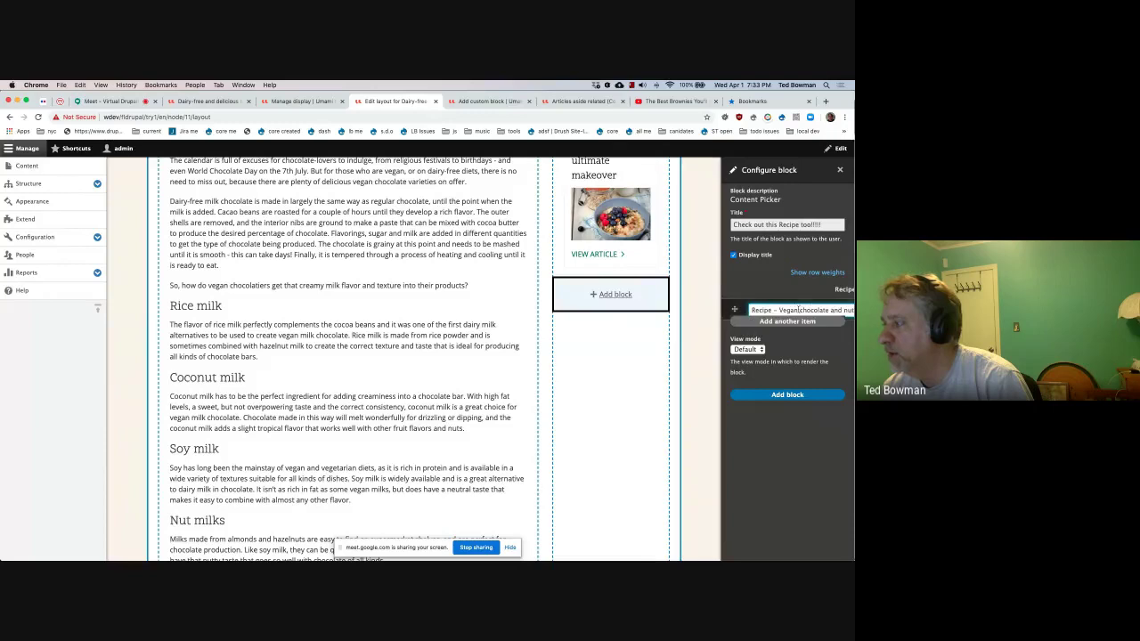
{"action": "left_click_drag", "start_coordinate": [798, 309], "coordinate": [853, 309]}
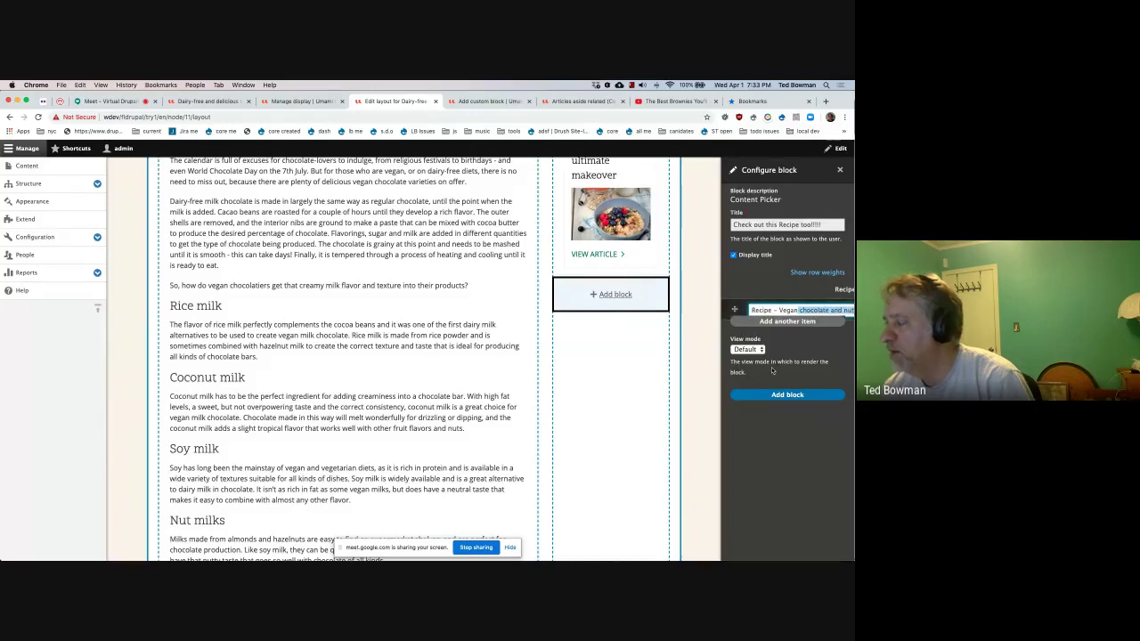
{"action": "left_click", "coordinate": [786, 395]}
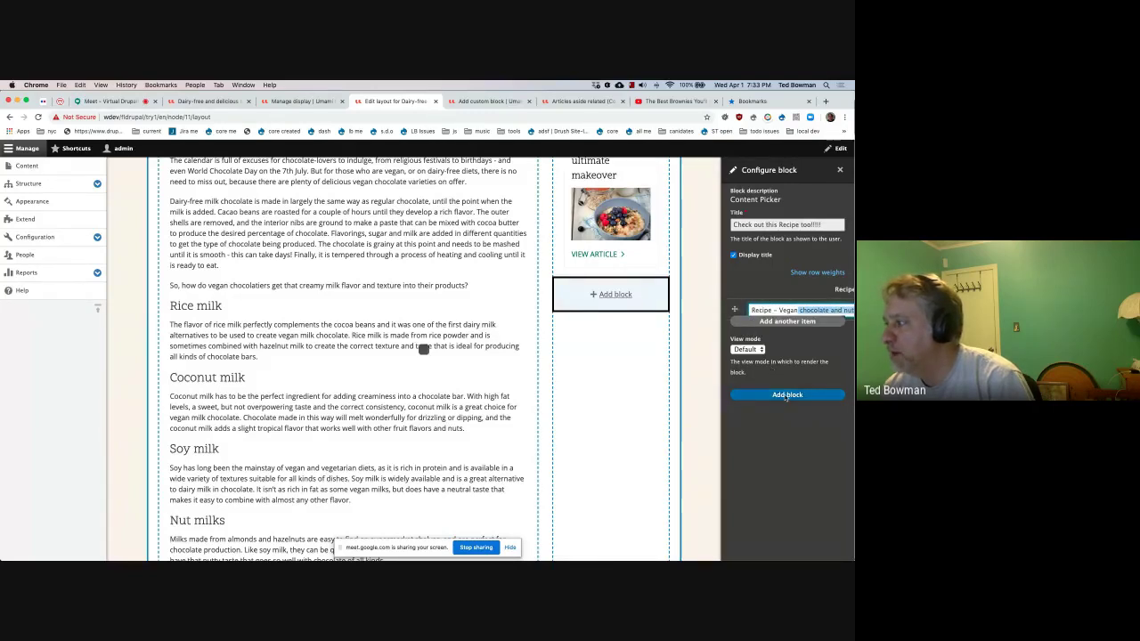
Step: Move the new recipe block above the related articles in the side column, save the layout and review the article page
{"action": "scroll", "coordinate": [712, 378], "scroll_direction": "up", "scroll_amount": 2}
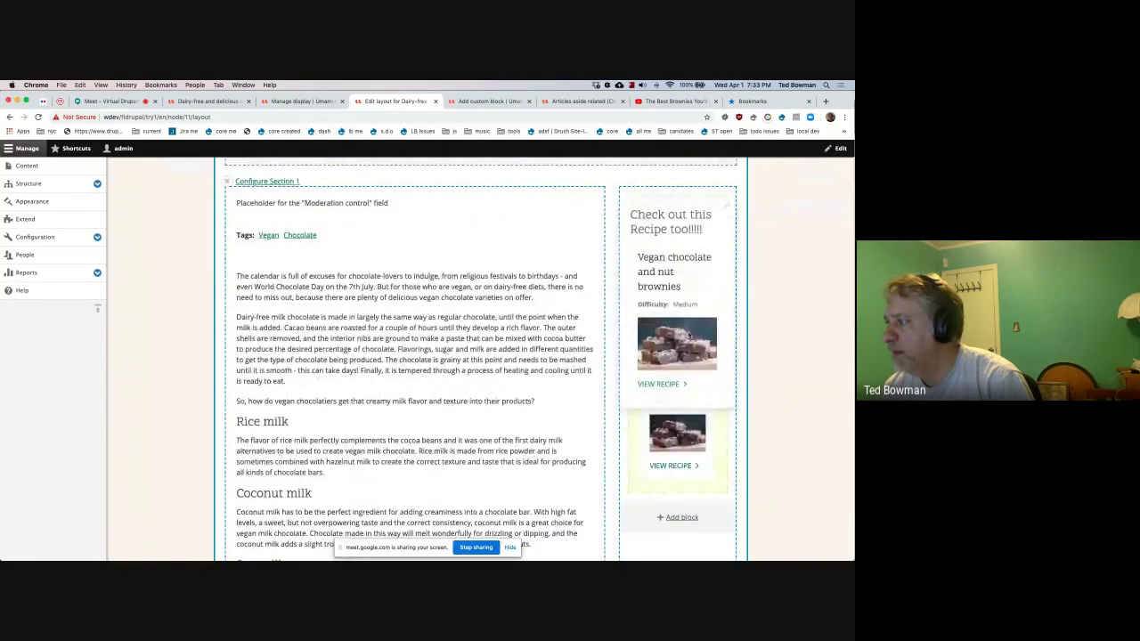
{"action": "left_click_drag", "start_coordinate": [693, 384], "coordinate": [683, 213]}
{"action": "left_click_drag", "start_coordinate": [680, 271], "coordinate": [679, 277]}
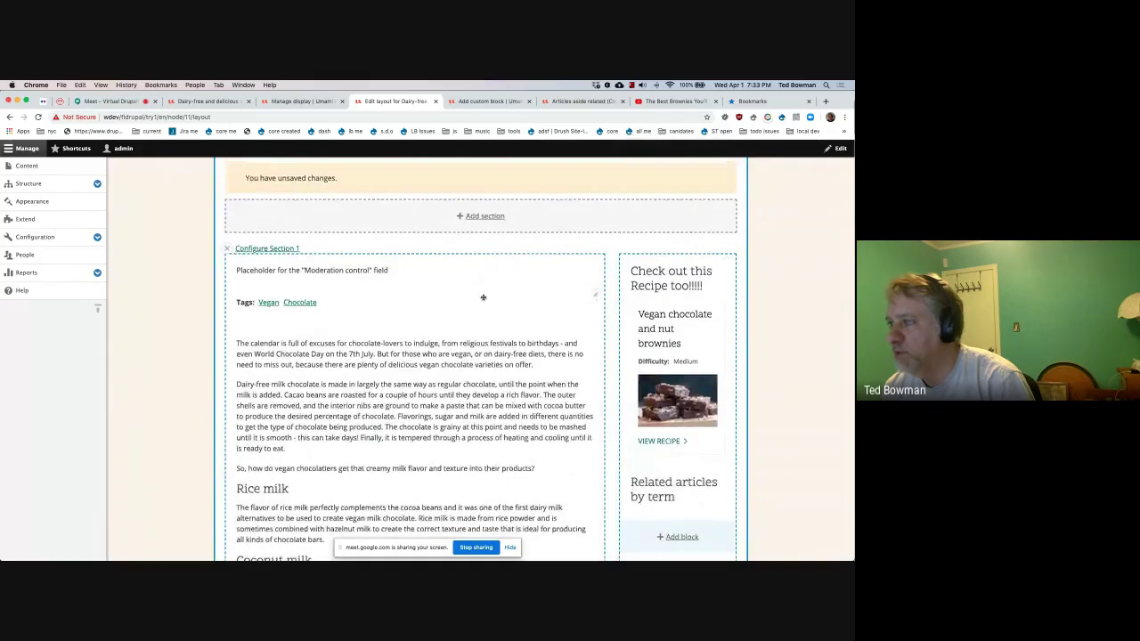
{"action": "scroll", "coordinate": [498, 297], "scroll_direction": "up", "scroll_amount": 4}
{"action": "left_click", "coordinate": [245, 226]}
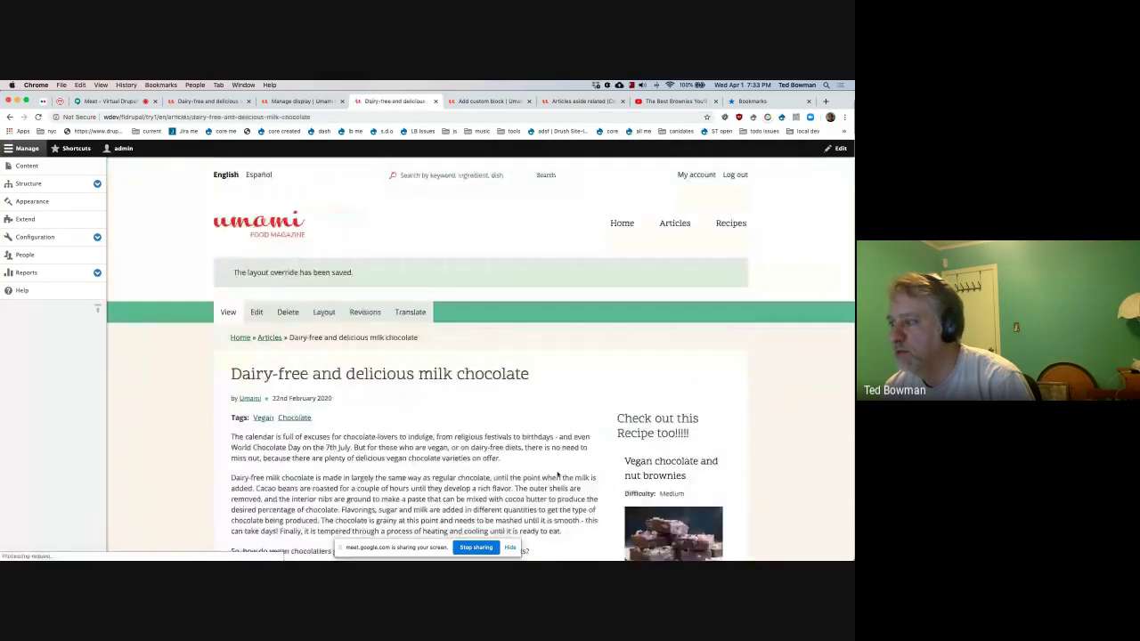
{"action": "scroll", "coordinate": [677, 229], "scroll_direction": "down", "scroll_amount": 5}
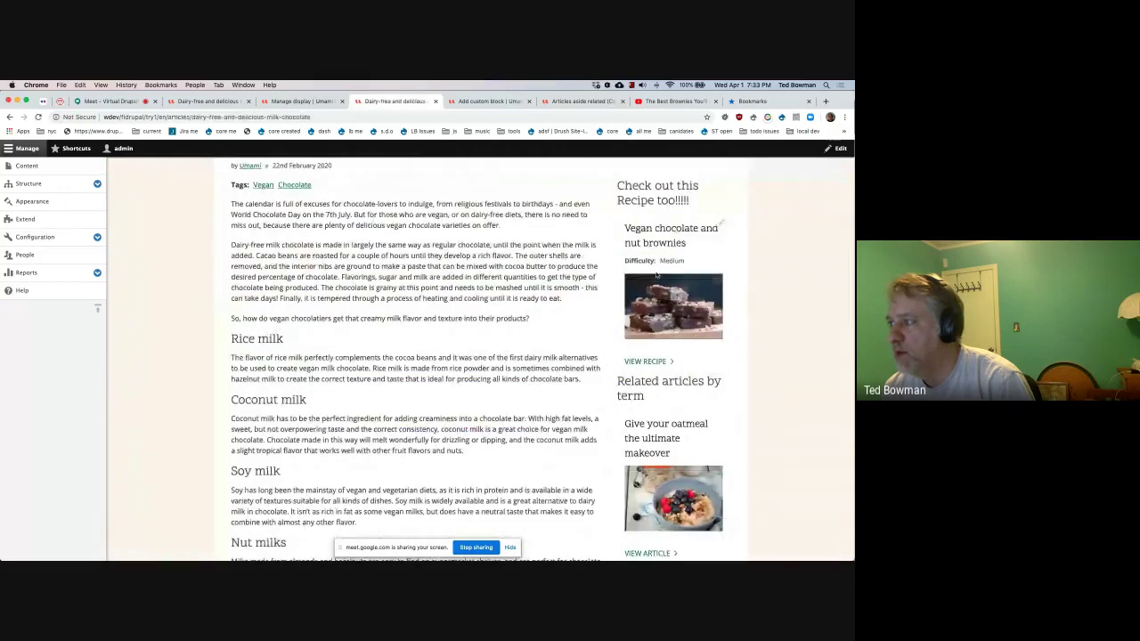
{"action": "scroll", "coordinate": [660, 349], "scroll_direction": "down", "scroll_amount": 2}
{"action": "scroll", "coordinate": [659, 349], "scroll_direction": "down", "scroll_amount": 4}
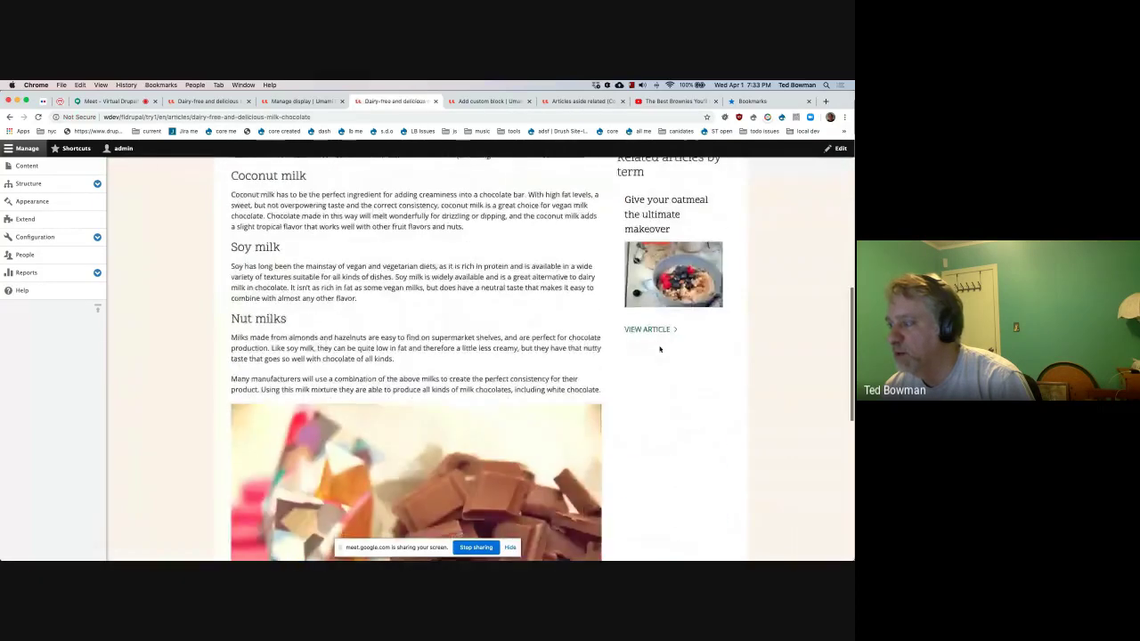
{"action": "scroll", "coordinate": [659, 349], "scroll_direction": "up", "scroll_amount": 8}
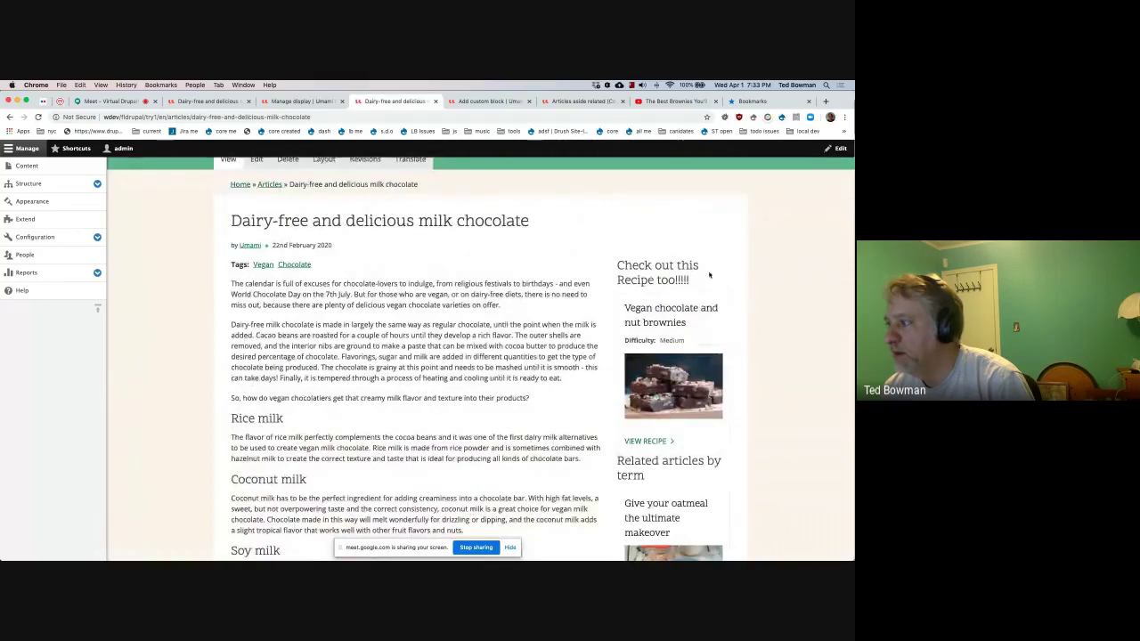
Step: Reopen the article's layout, set the recipe block's view mode to Card alt, update it and save the layout
{"action": "left_click", "coordinate": [319, 169]}
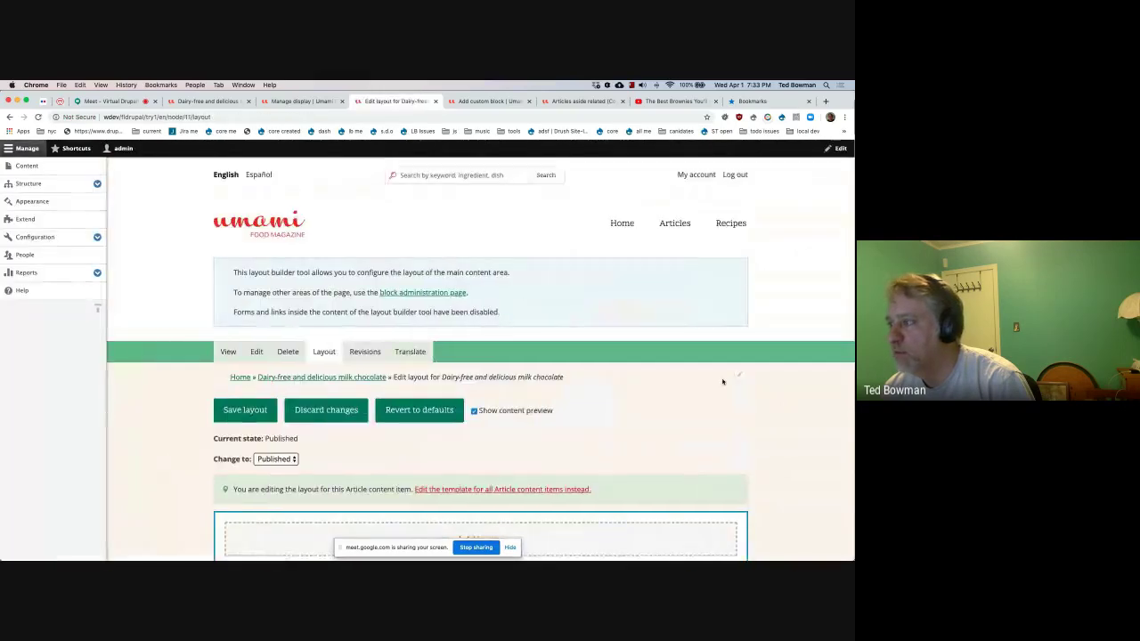
{"action": "scroll", "coordinate": [721, 381], "scroll_direction": "down", "scroll_amount": 5}
{"action": "scroll", "coordinate": [721, 379], "scroll_direction": "up", "scroll_amount": 1}
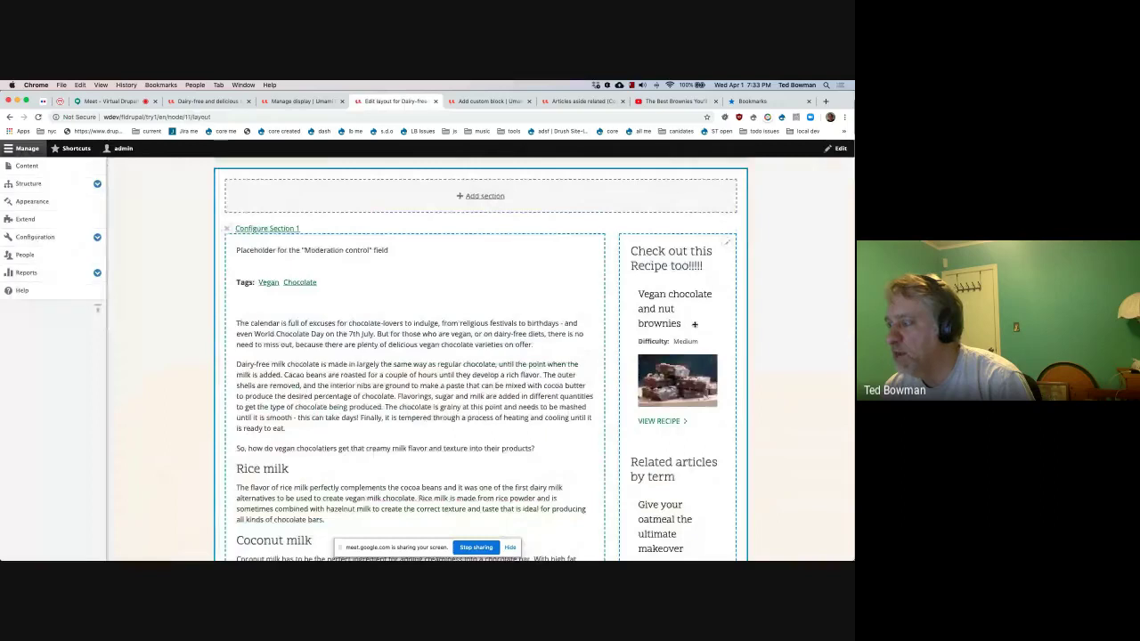
{"action": "left_click", "coordinate": [727, 242]}
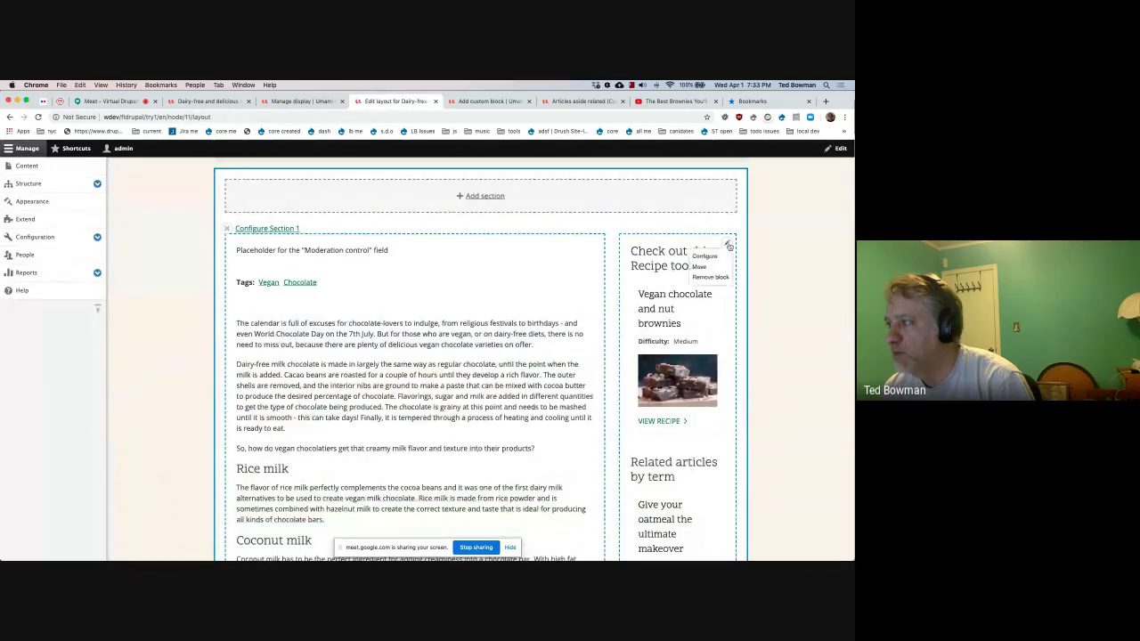
{"action": "left_click", "coordinate": [708, 256]}
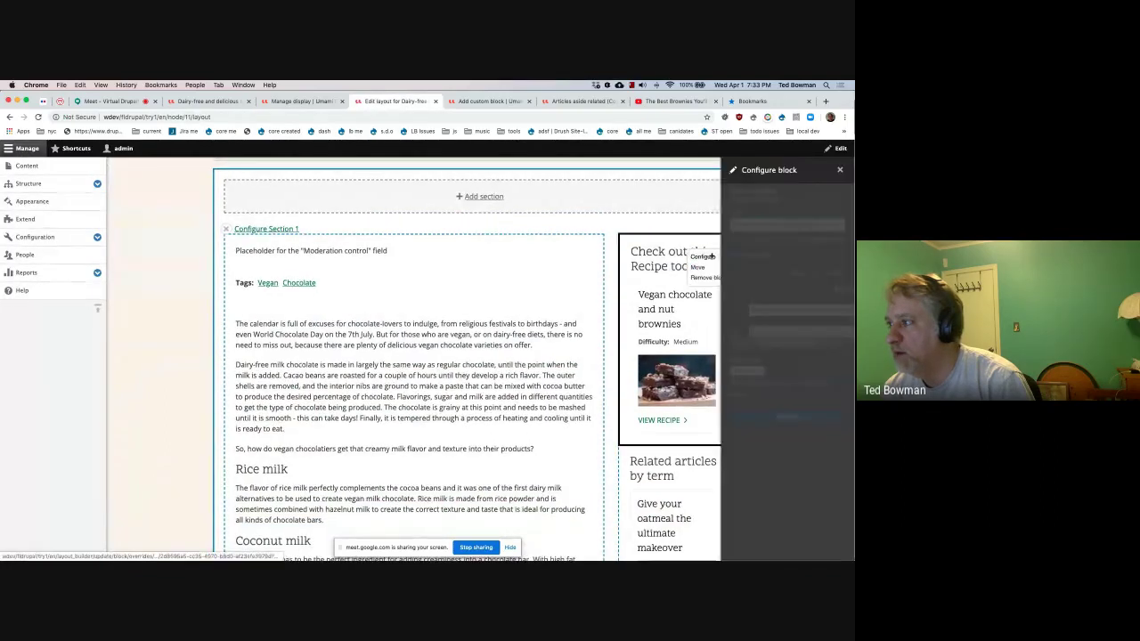
{"action": "left_click", "coordinate": [752, 370]}
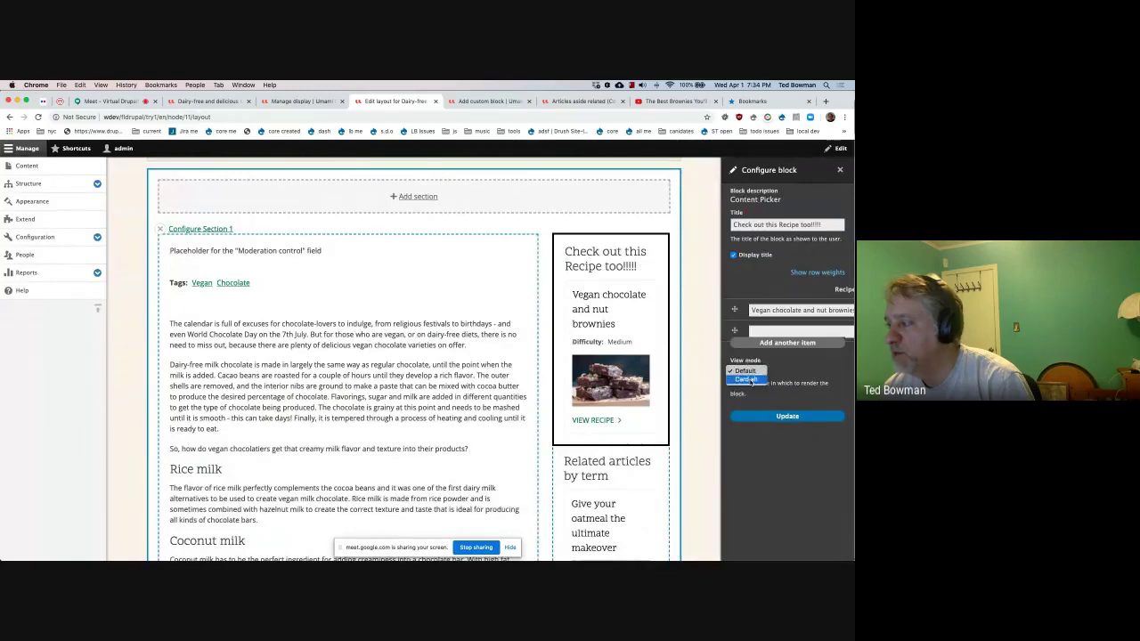
{"action": "left_click", "coordinate": [751, 379]}
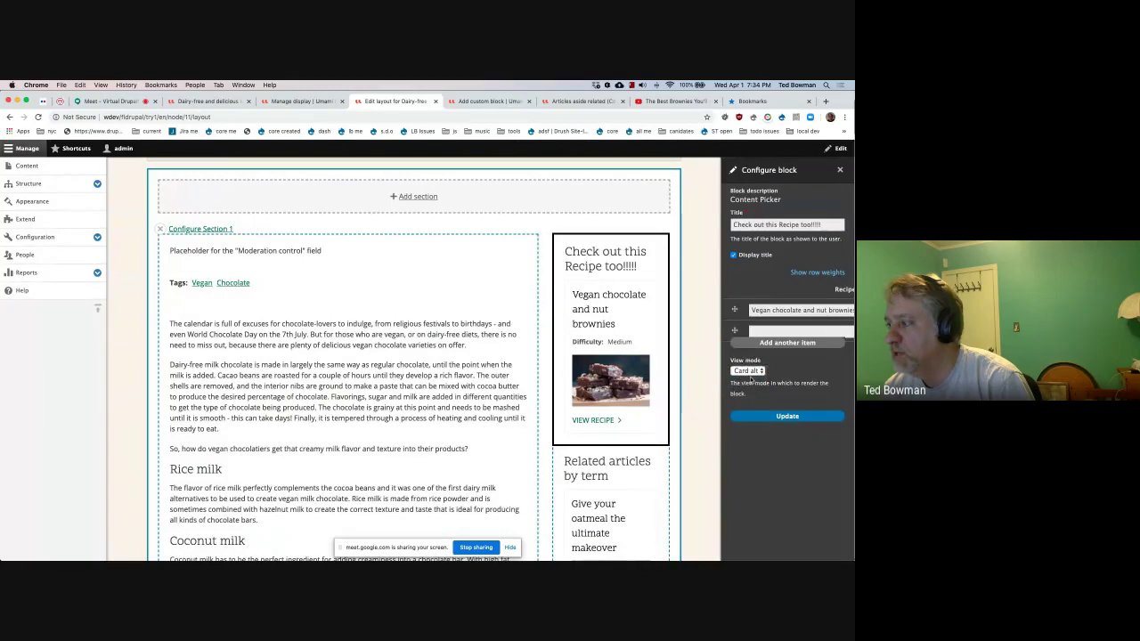
{"action": "left_click", "coordinate": [775, 417]}
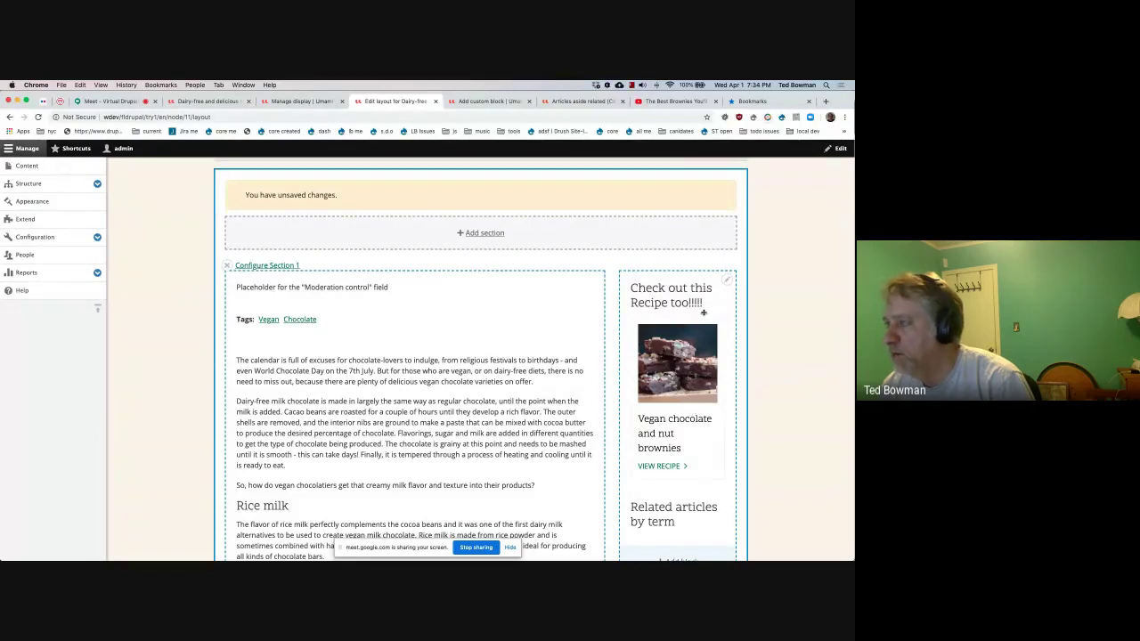
{"action": "scroll", "coordinate": [383, 267], "scroll_direction": "up", "scroll_amount": 5}
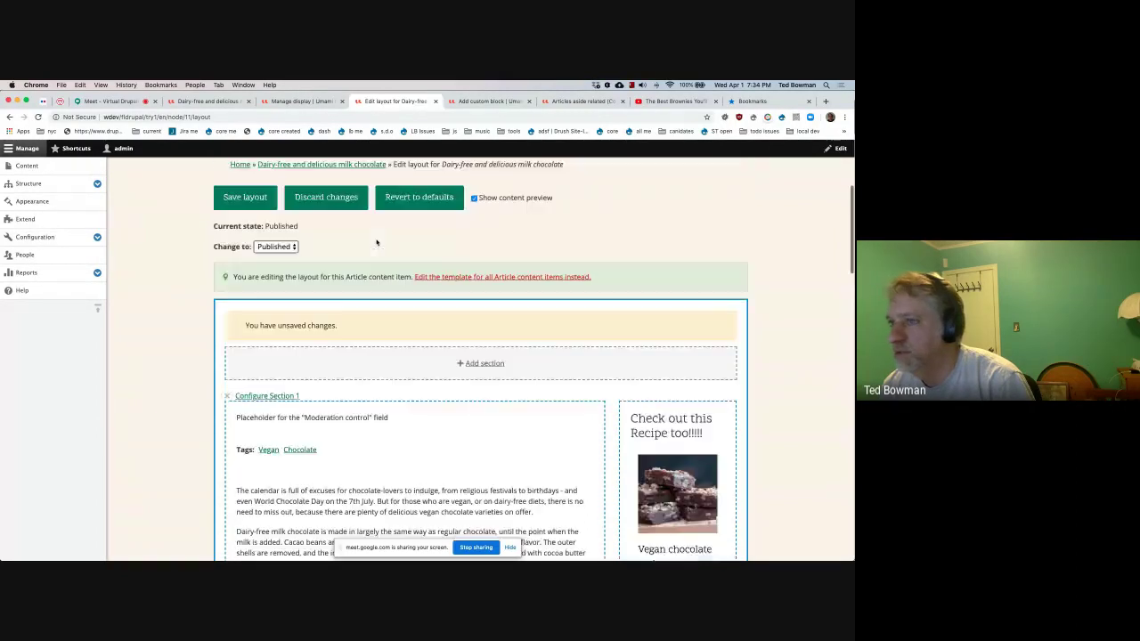
{"action": "scroll", "coordinate": [726, 270], "scroll_direction": "down", "scroll_amount": 4}
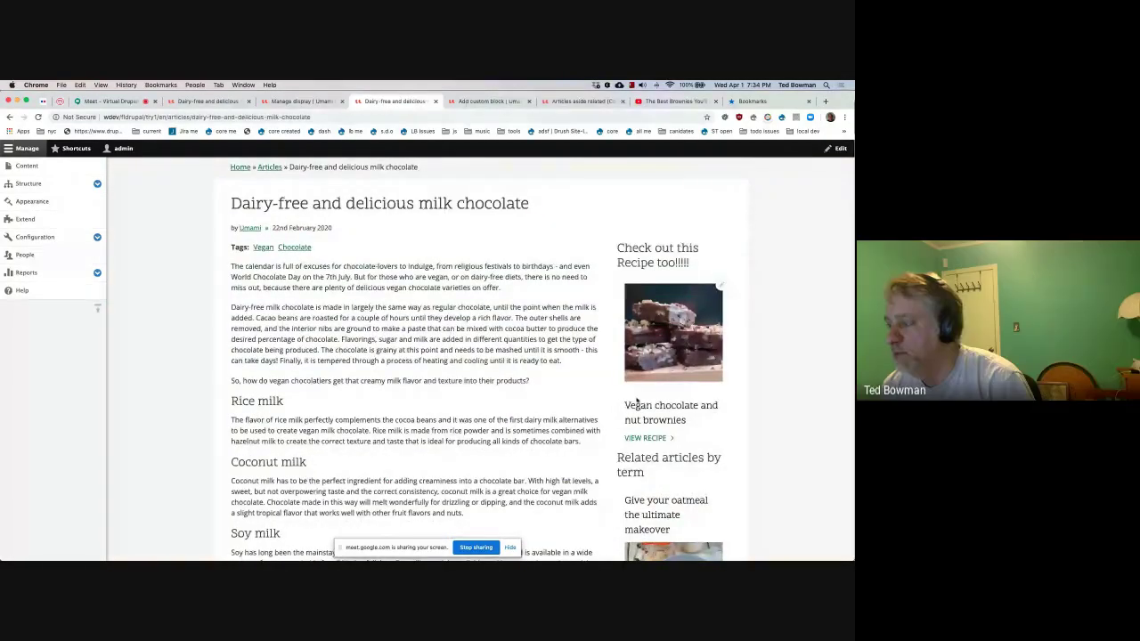
Step: Switch to Keynote, play the presentation to the "Example: Promote Viral Video" slide and exit the slideshow
{"action": "key", "text": "super+Tab"}
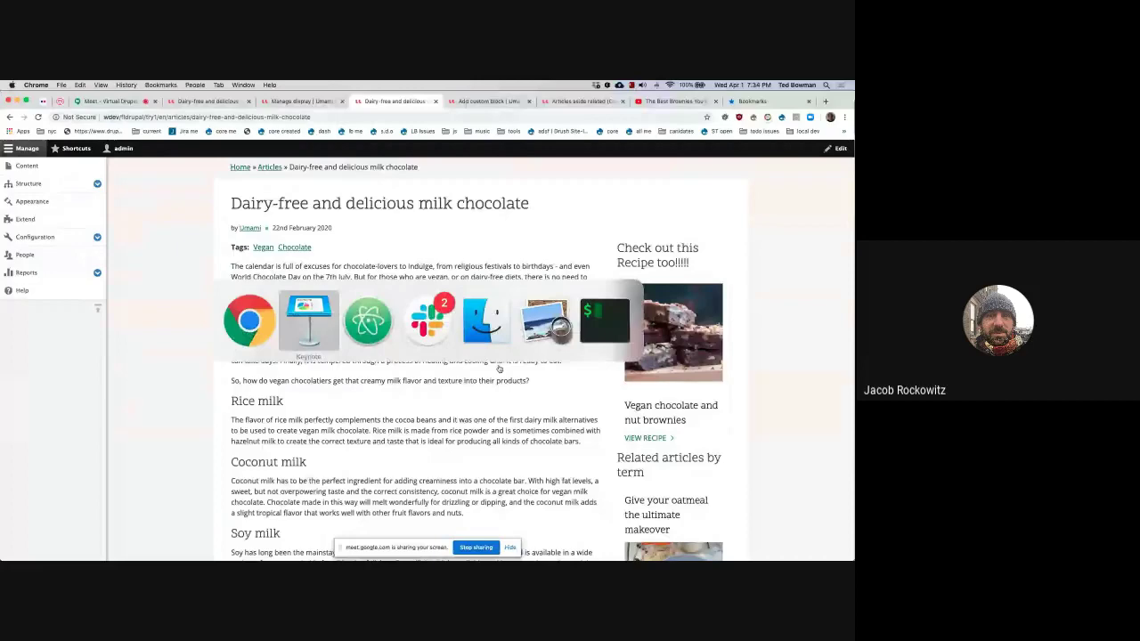
{"action": "key", "text": "super+Tab"}
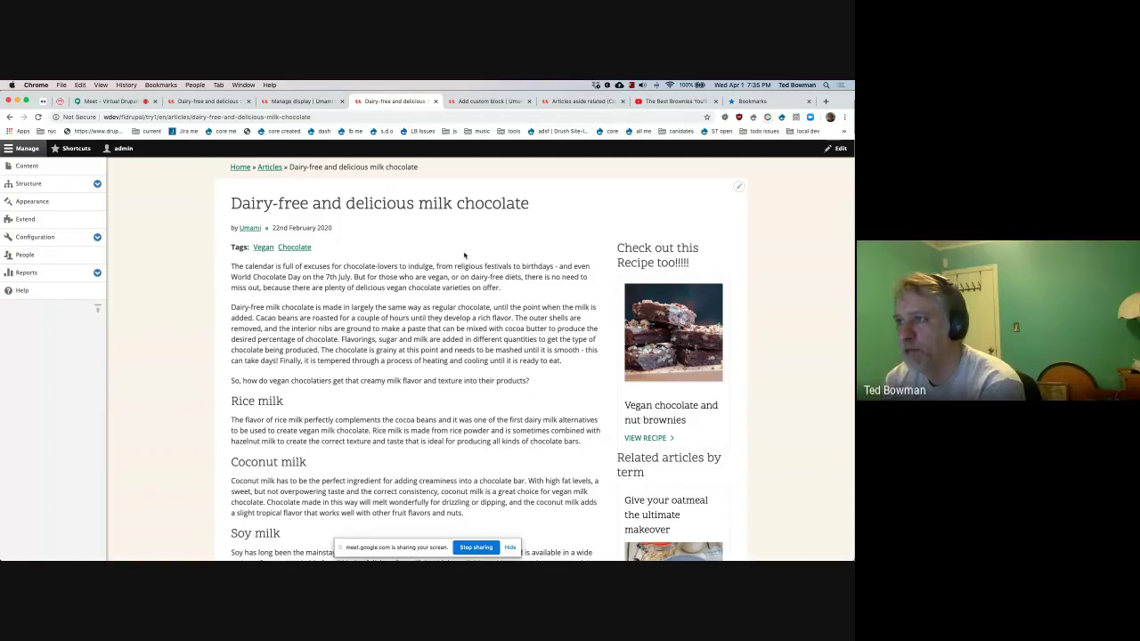
{"action": "key", "text": "super+Tab"}
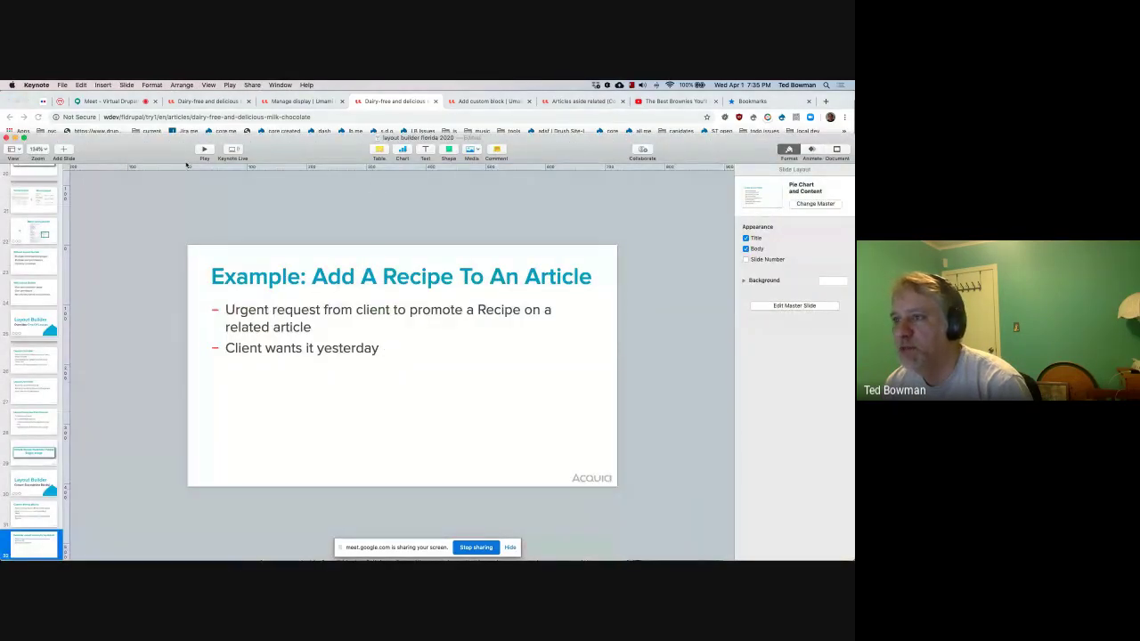
{"action": "left_click", "coordinate": [204, 152]}
{"action": "left_click", "coordinate": [204, 153]}
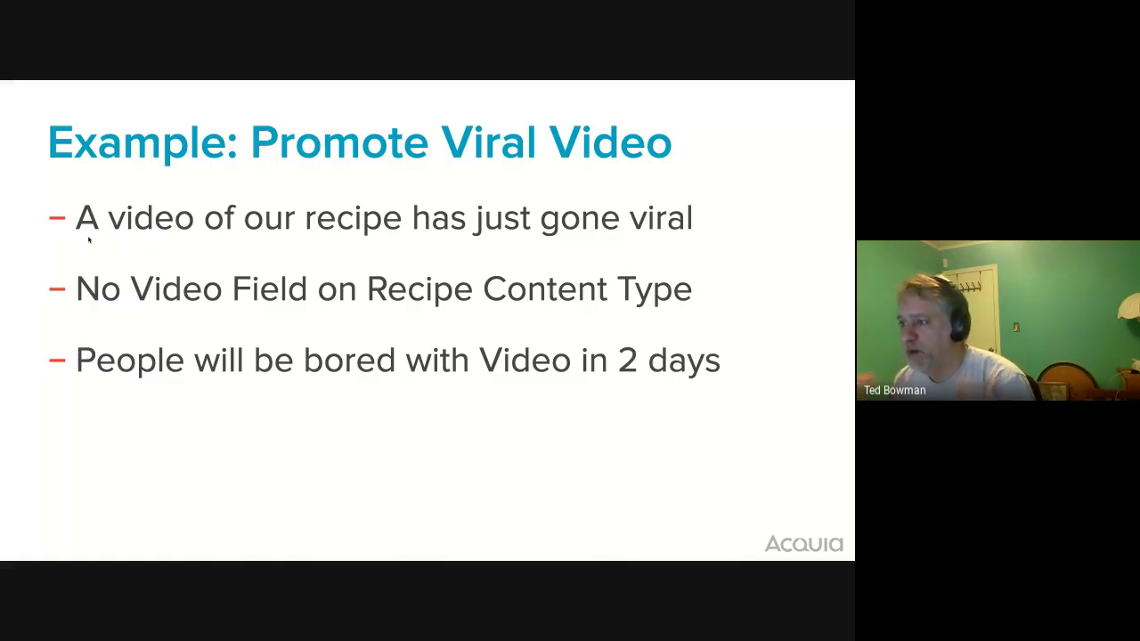
{"action": "key", "text": "Escape"}
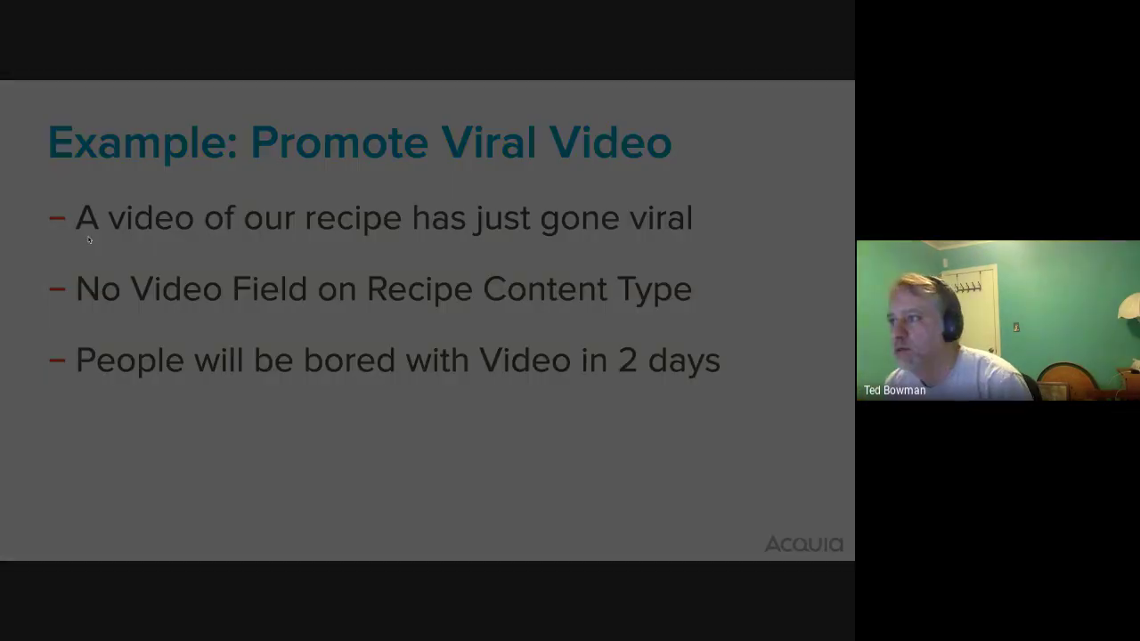
Step: Switch back to Chrome and open the Vegan chocolate and nut brownies recipe from the article's side column
{"action": "key", "text": "super+Tab"}
{"action": "scroll", "coordinate": [746, 225], "scroll_direction": "up", "scroll_amount": 5}
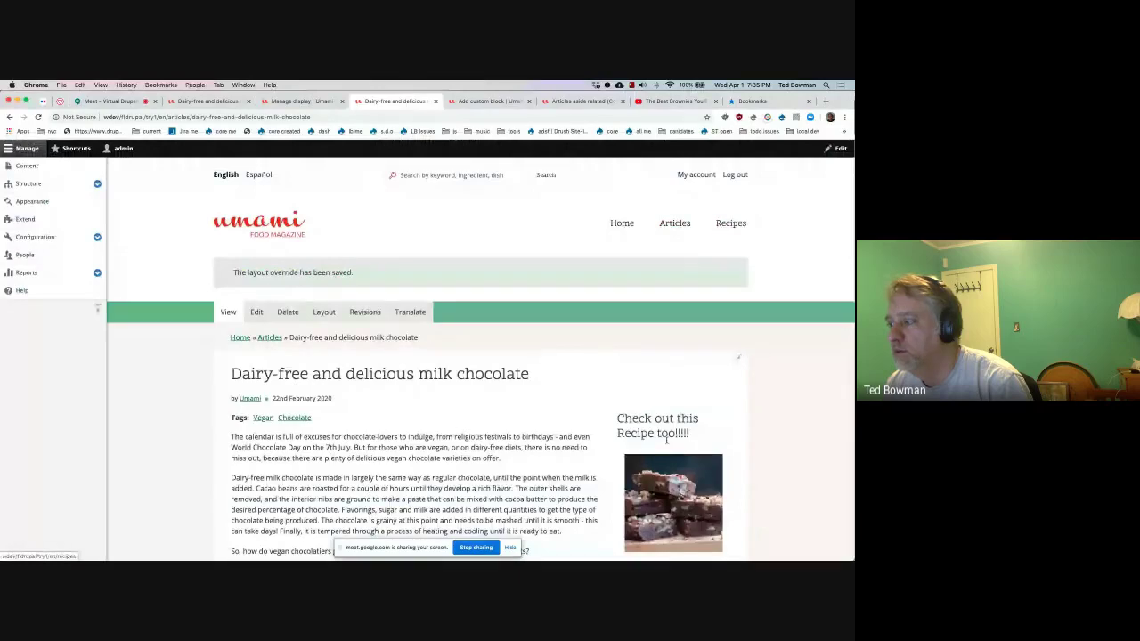
{"action": "scroll", "coordinate": [721, 276], "scroll_direction": "down", "scroll_amount": 4}
{"action": "left_click", "coordinate": [646, 430]}
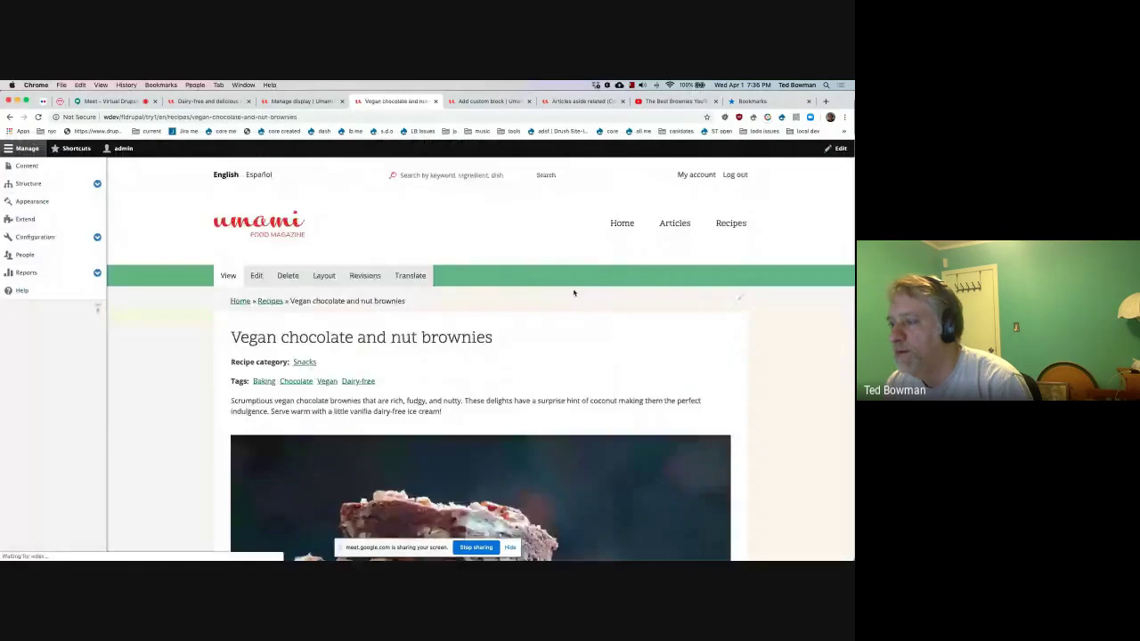
Step: Look over the brownie recipe's image, details and instructions, and open the recipe's layout for editing
{"action": "scroll", "coordinate": [499, 424], "scroll_direction": "down", "scroll_amount": 5}
{"action": "scroll", "coordinate": [498, 422], "scroll_direction": "down", "scroll_amount": 8}
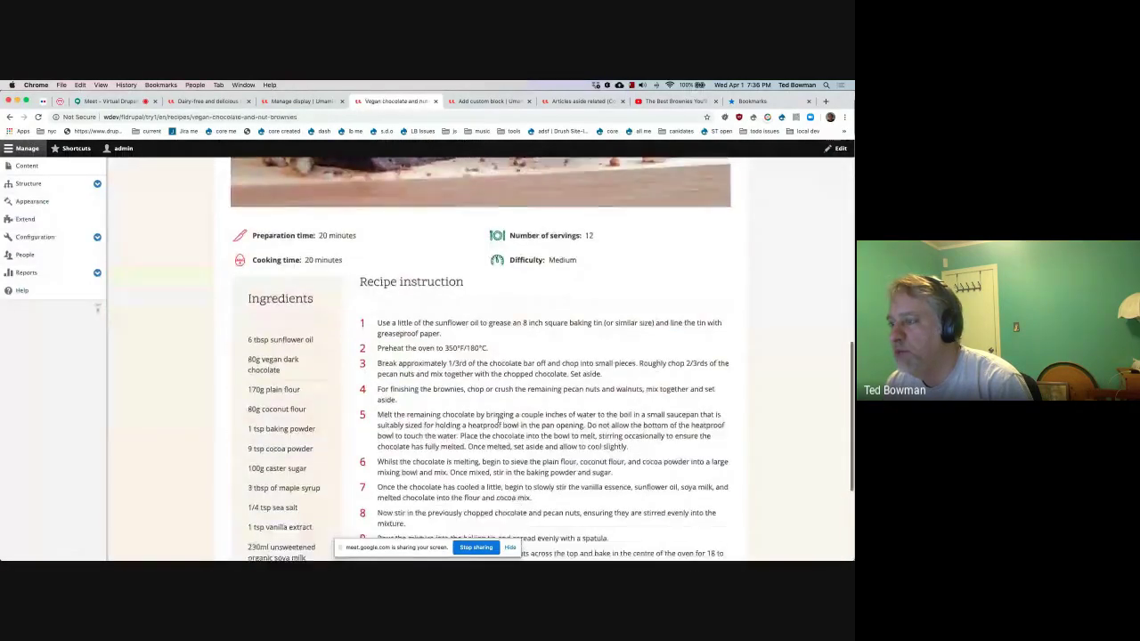
{"action": "scroll", "coordinate": [492, 315], "scroll_direction": "up", "scroll_amount": 6}
{"action": "scroll", "coordinate": [492, 315], "scroll_direction": "up", "scroll_amount": 4}
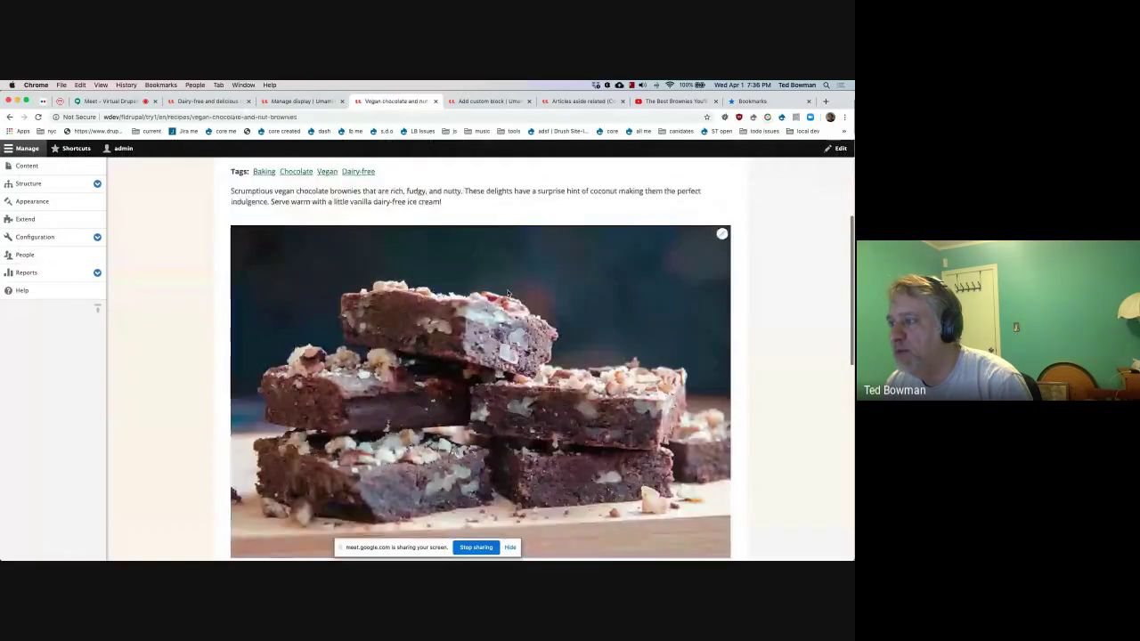
{"action": "scroll", "coordinate": [493, 316], "scroll_direction": "down", "scroll_amount": 2}
{"action": "scroll", "coordinate": [481, 417], "scroll_direction": "down", "scroll_amount": 2}
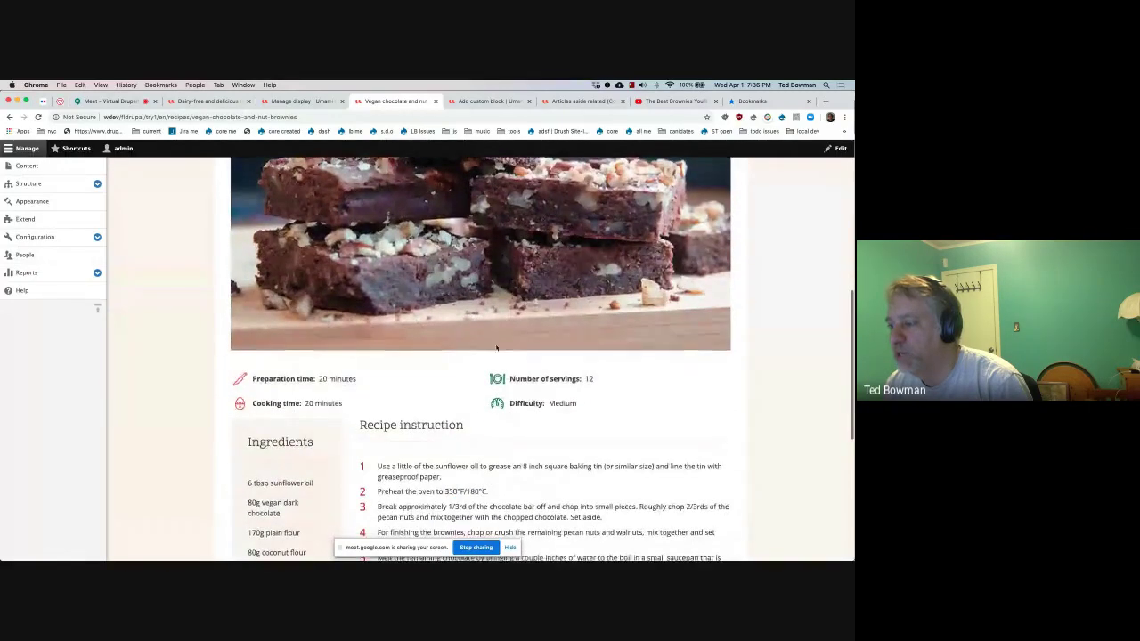
{"action": "scroll", "coordinate": [481, 418], "scroll_direction": "up", "scroll_amount": 2}
{"action": "scroll", "coordinate": [481, 417], "scroll_direction": "up", "scroll_amount": 3}
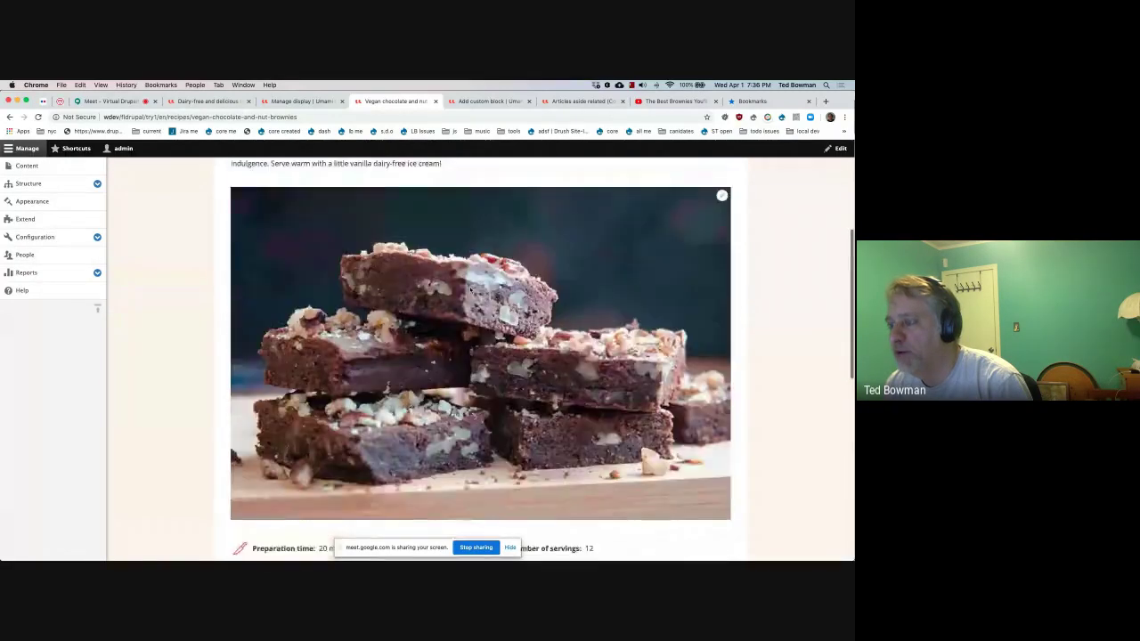
{"action": "scroll", "coordinate": [470, 290], "scroll_direction": "up", "scroll_amount": 3}
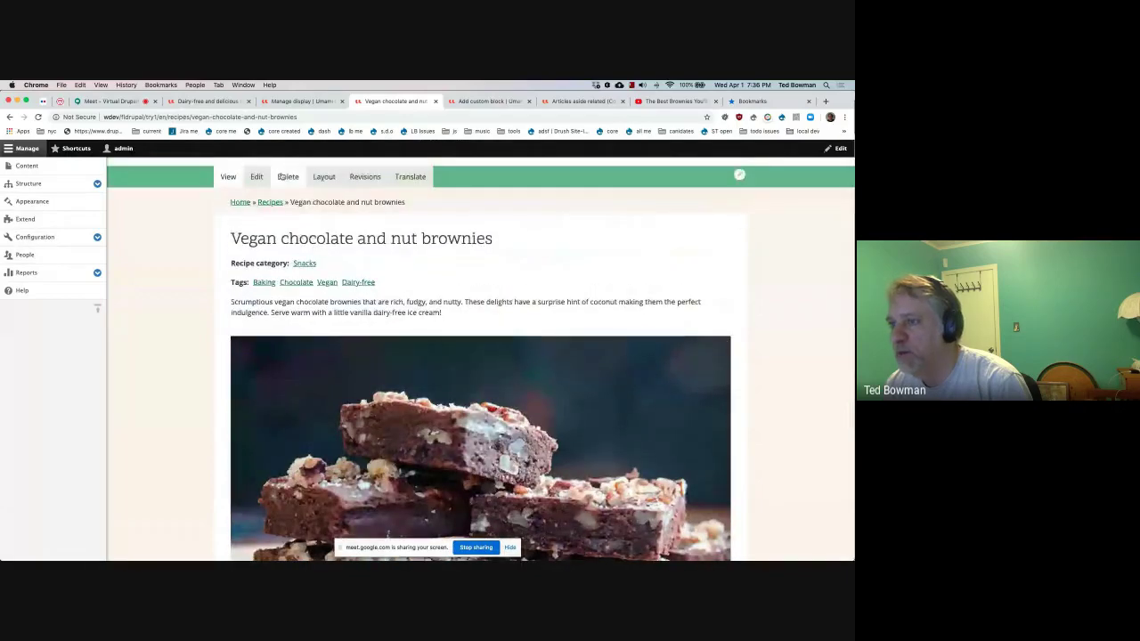
{"action": "left_click", "coordinate": [323, 178]}
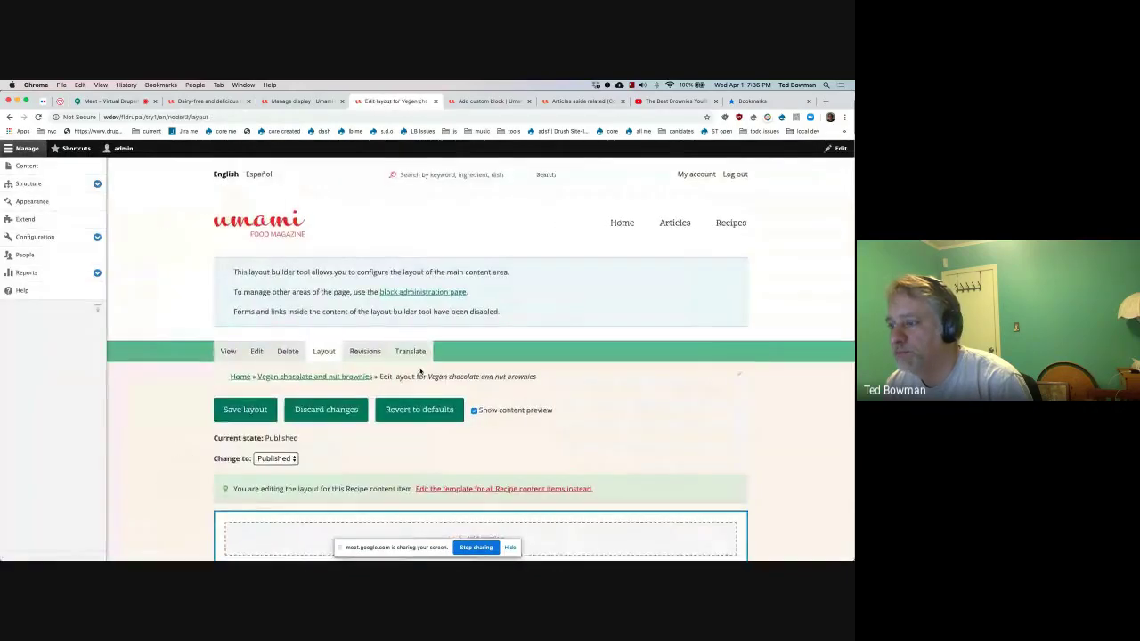
Step: Remove the Media Image block with the brownie photo from the recipe's layout and confirm the removal
{"action": "scroll", "coordinate": [427, 396], "scroll_direction": "down", "scroll_amount": 5}
{"action": "scroll", "coordinate": [431, 405], "scroll_direction": "down", "scroll_amount": 4}
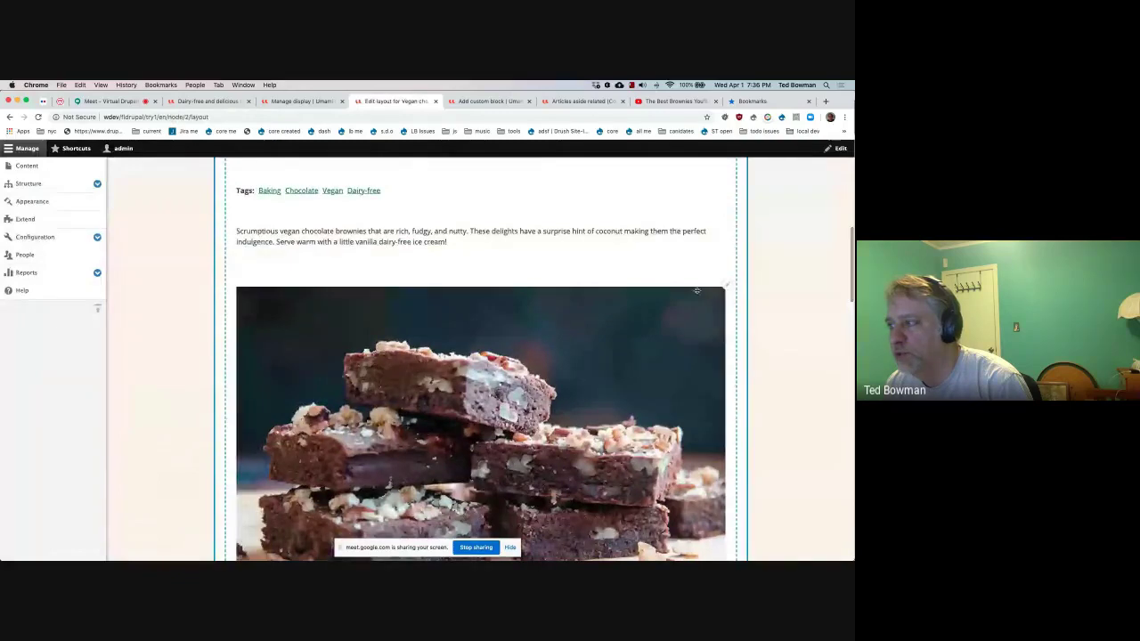
{"action": "left_click", "coordinate": [726, 285]}
{"action": "left_click", "coordinate": [709, 318]}
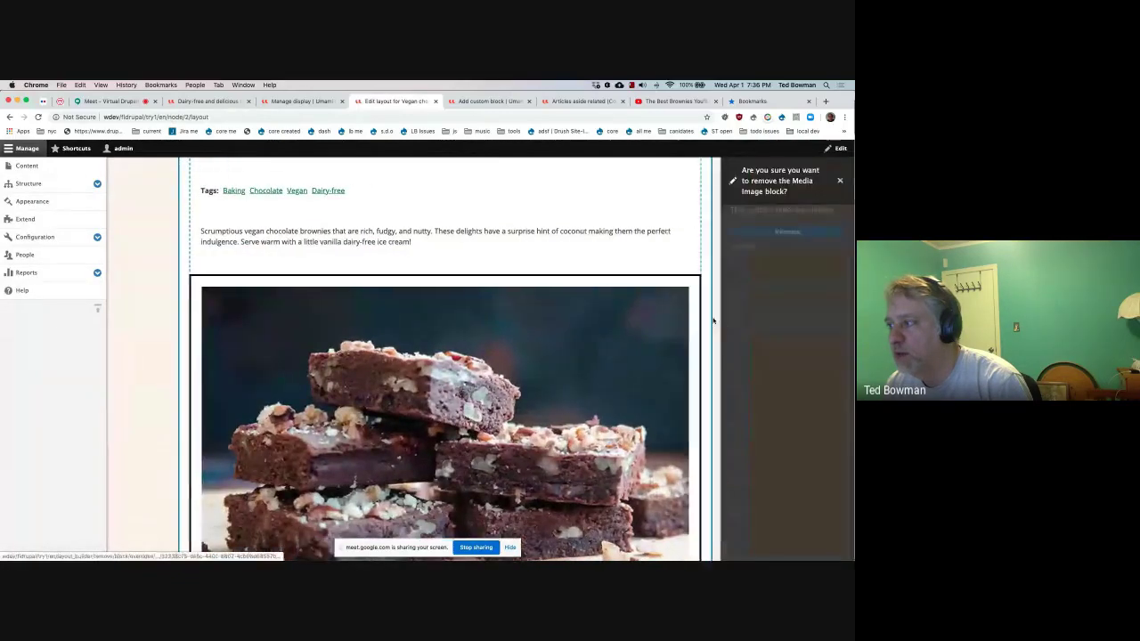
{"action": "left_click", "coordinate": [776, 232]}
Step: Start a custom Media Picker block in Section 1, title it "viral videp" and turn off the display of its title
{"action": "scroll", "coordinate": [603, 437], "scroll_direction": "down", "scroll_amount": 10}
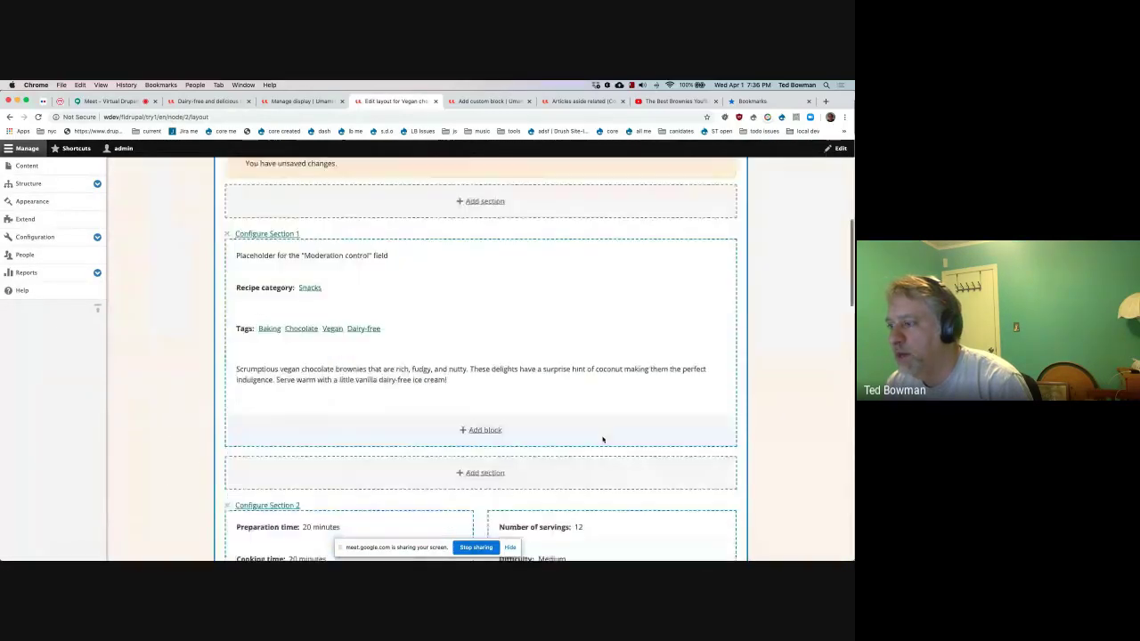
{"action": "left_click", "coordinate": [485, 339]}
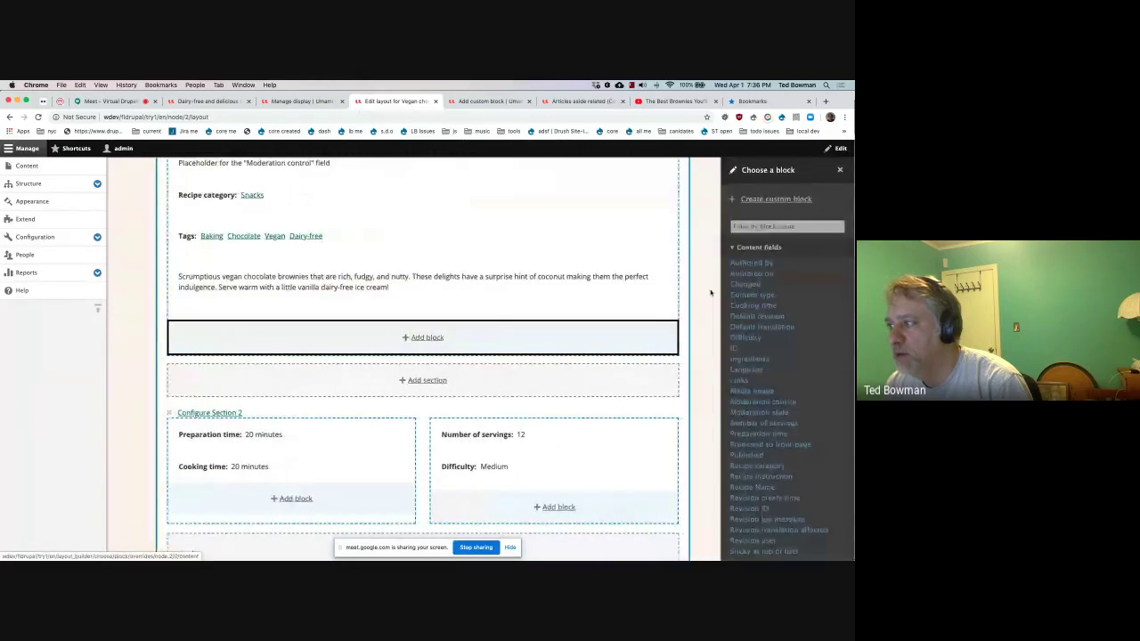
{"action": "left_click", "coordinate": [774, 201]}
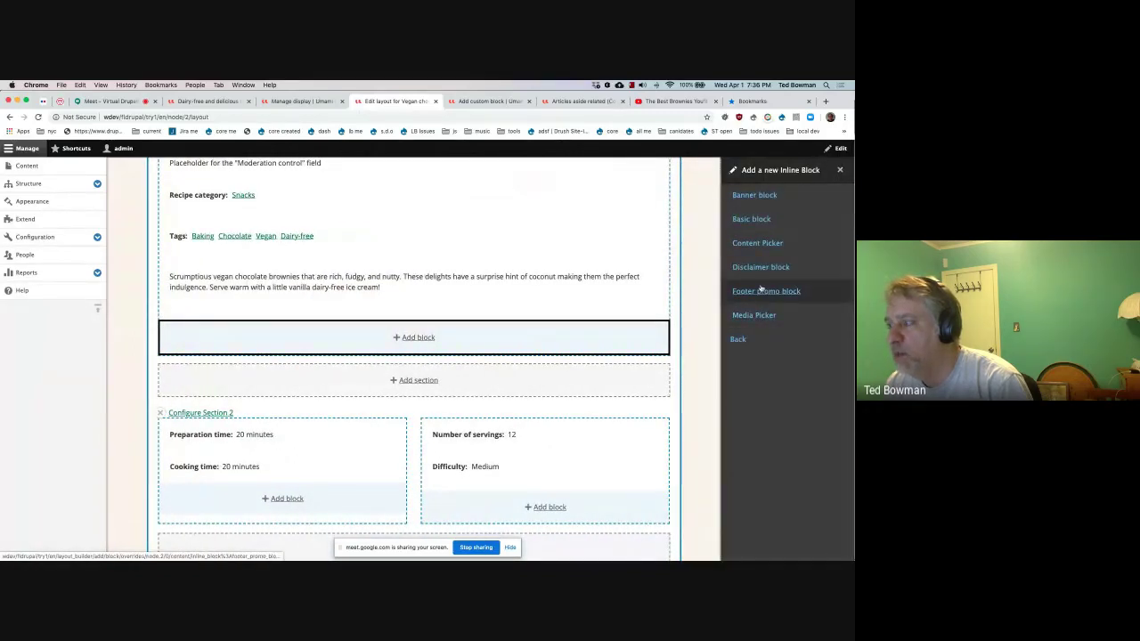
{"action": "left_click", "coordinate": [755, 316]}
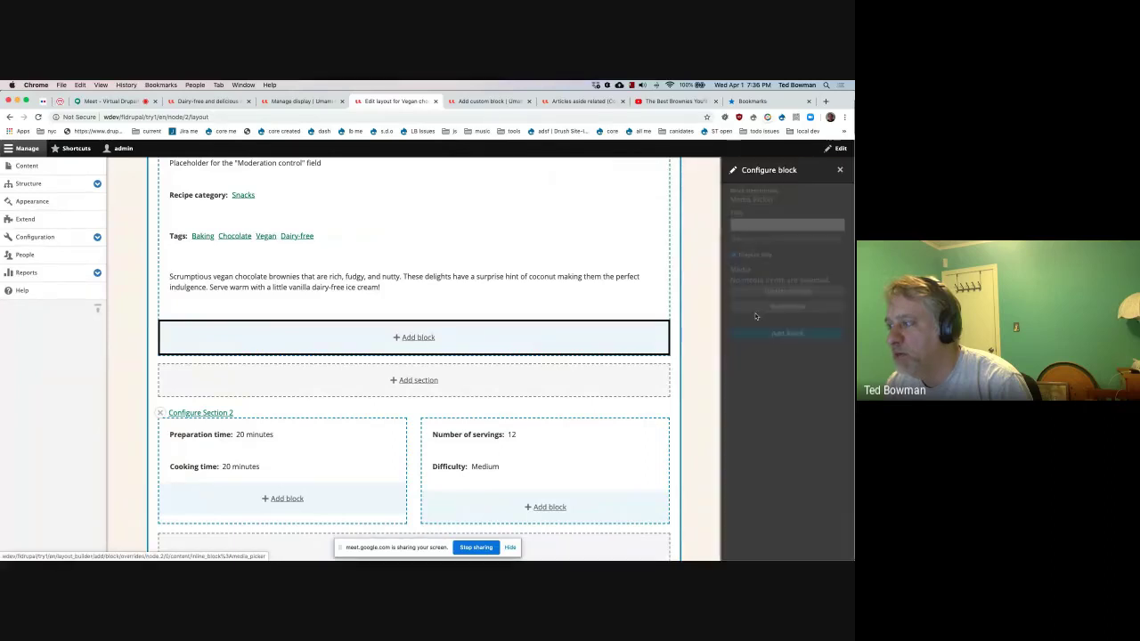
{"action": "left_click", "coordinate": [765, 224]}
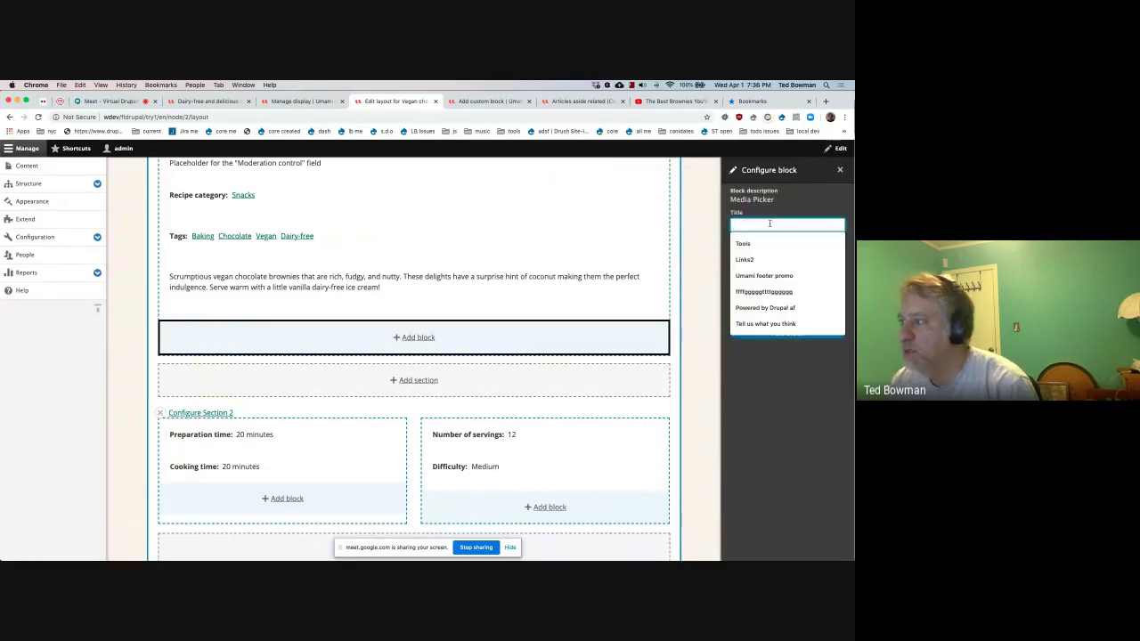
{"action": "type", "text": "vi"}
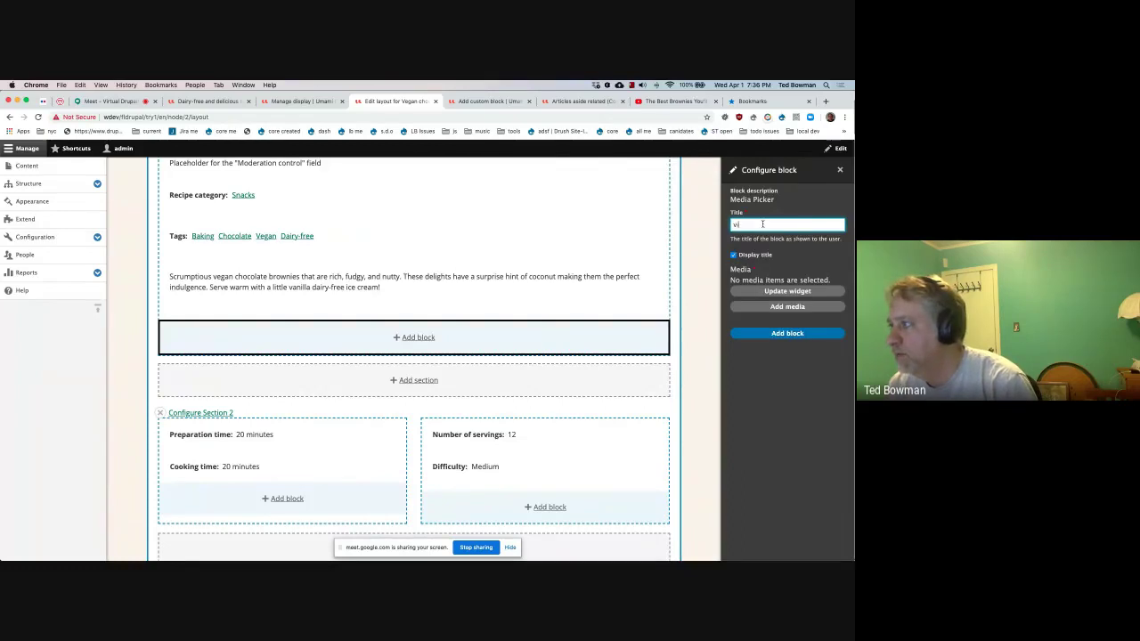
{"action": "type", "text": "ral video"}
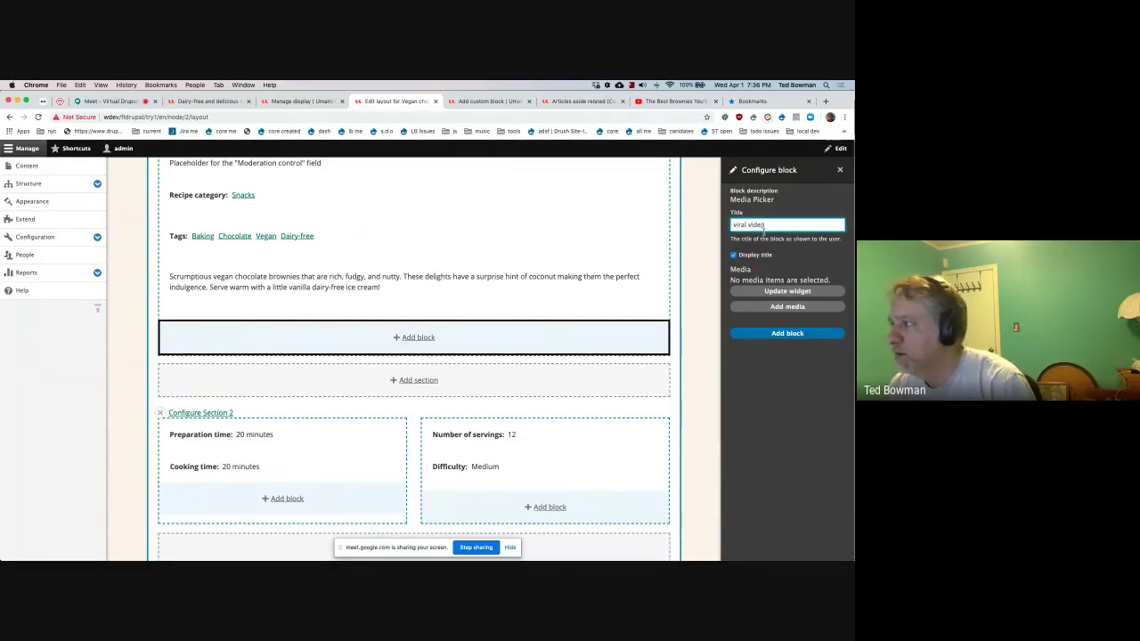
{"action": "left_click", "coordinate": [733, 254]}
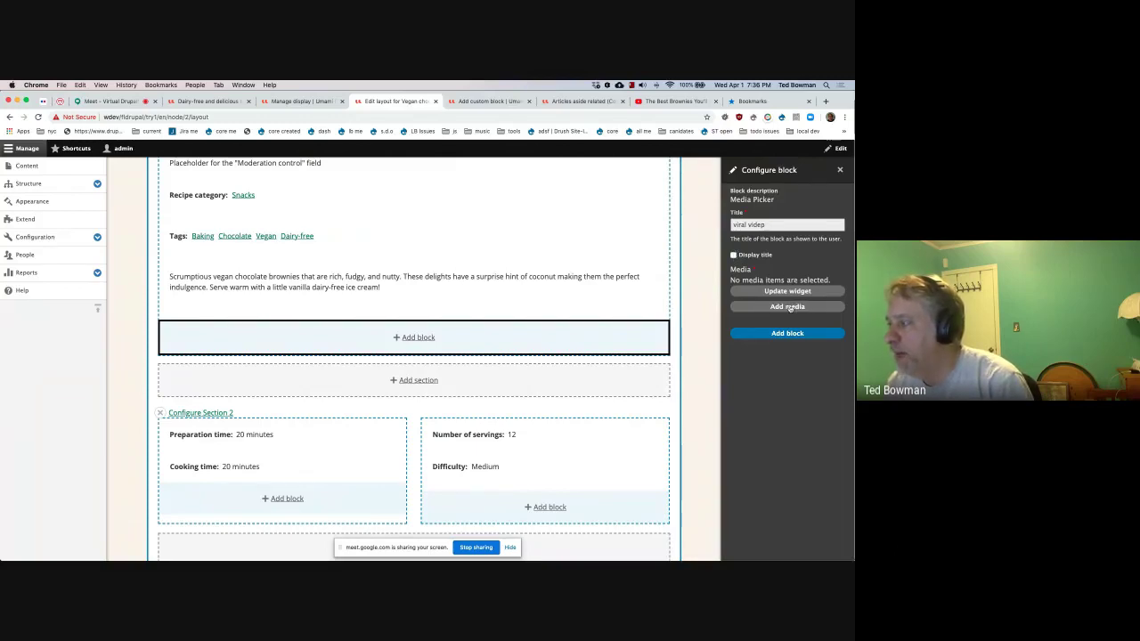
{"action": "left_click", "coordinate": [790, 308]}
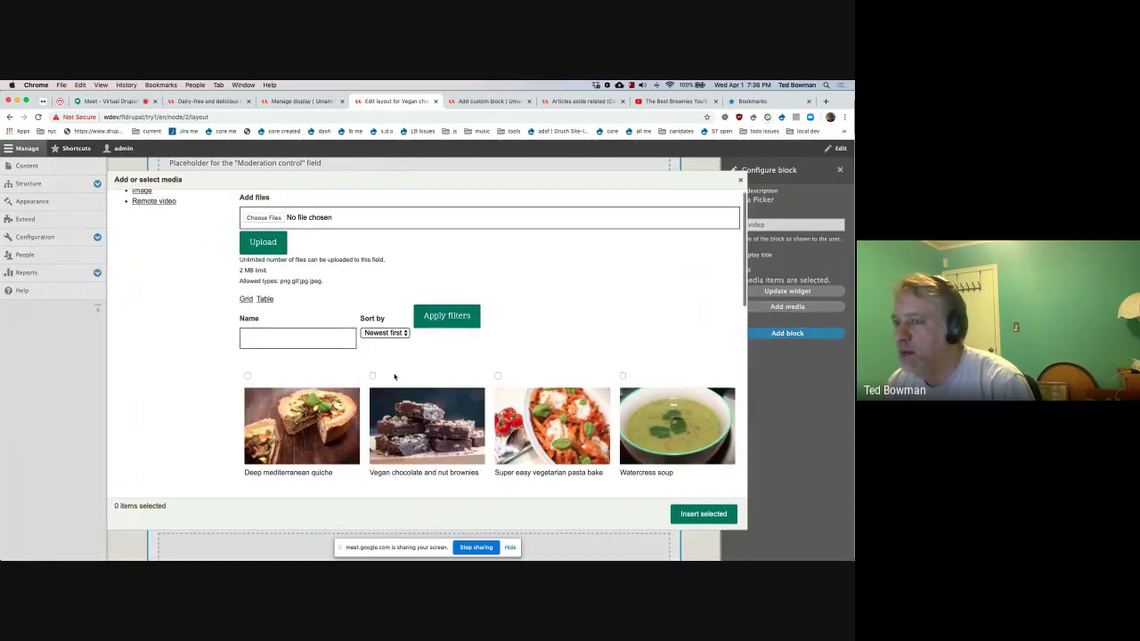
{"action": "left_click", "coordinate": [157, 208]}
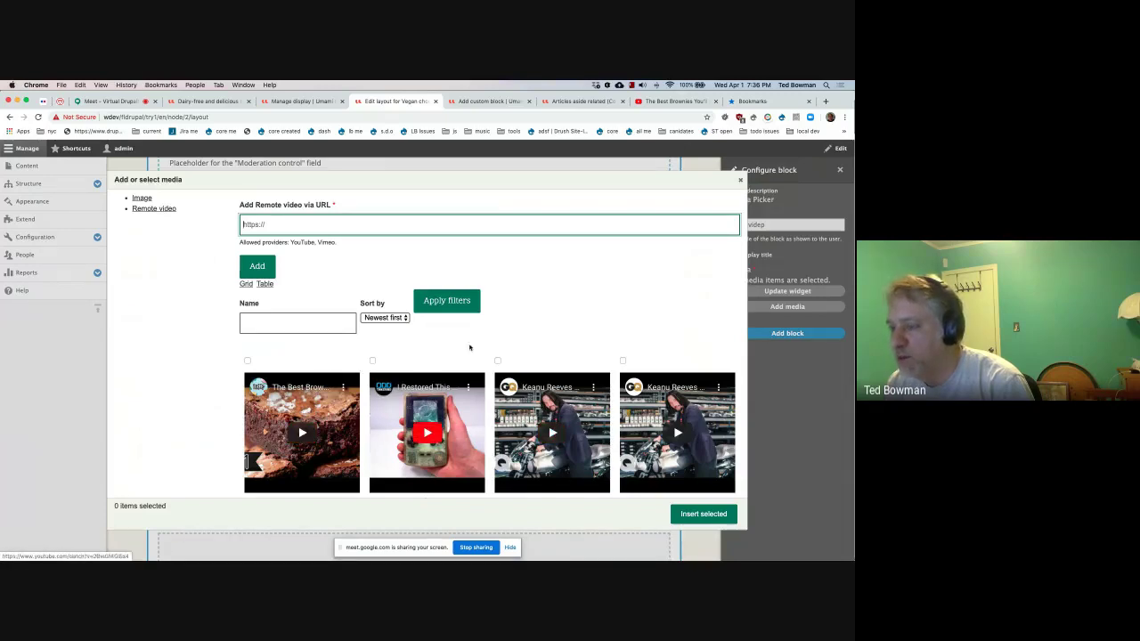
{"action": "key", "text": "super+Tab"}
{"action": "key", "text": "super+Tab"}
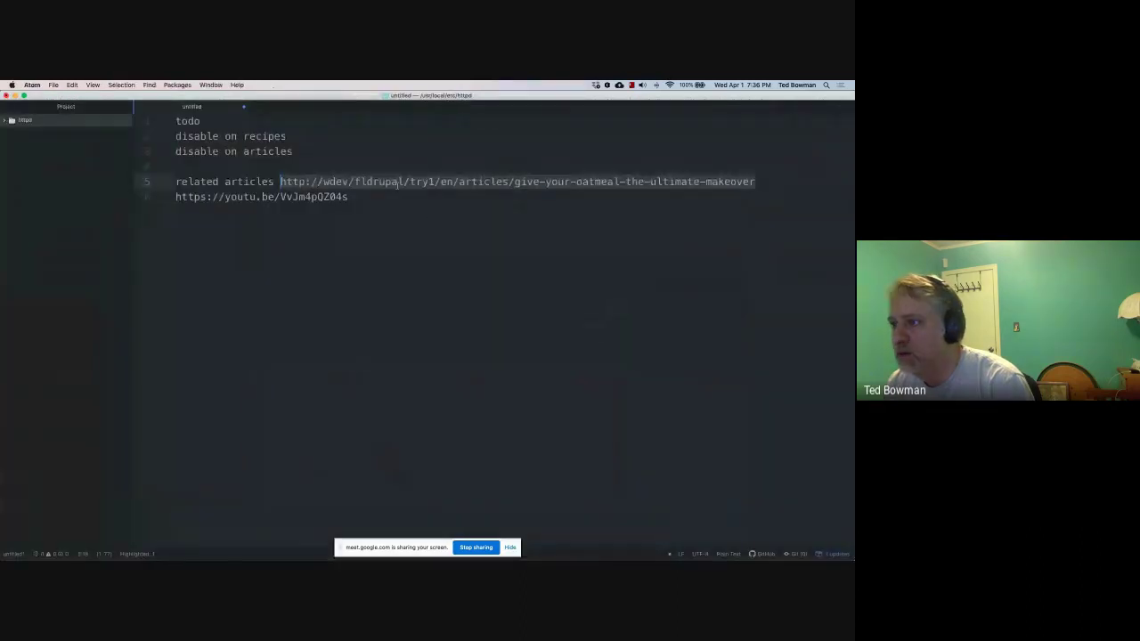
{"action": "left_click_drag", "start_coordinate": [347, 197], "coordinate": [184, 197]}
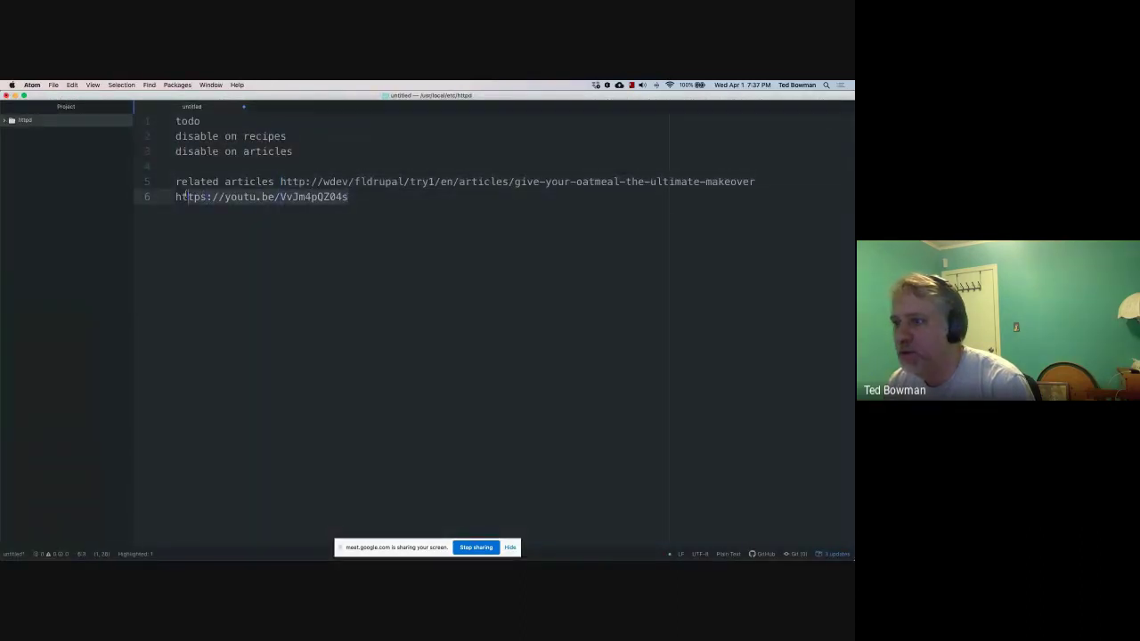
{"action": "key", "text": "super+c"}
{"action": "key", "text": "super+Tab"}
{"action": "key", "text": "super+v"}
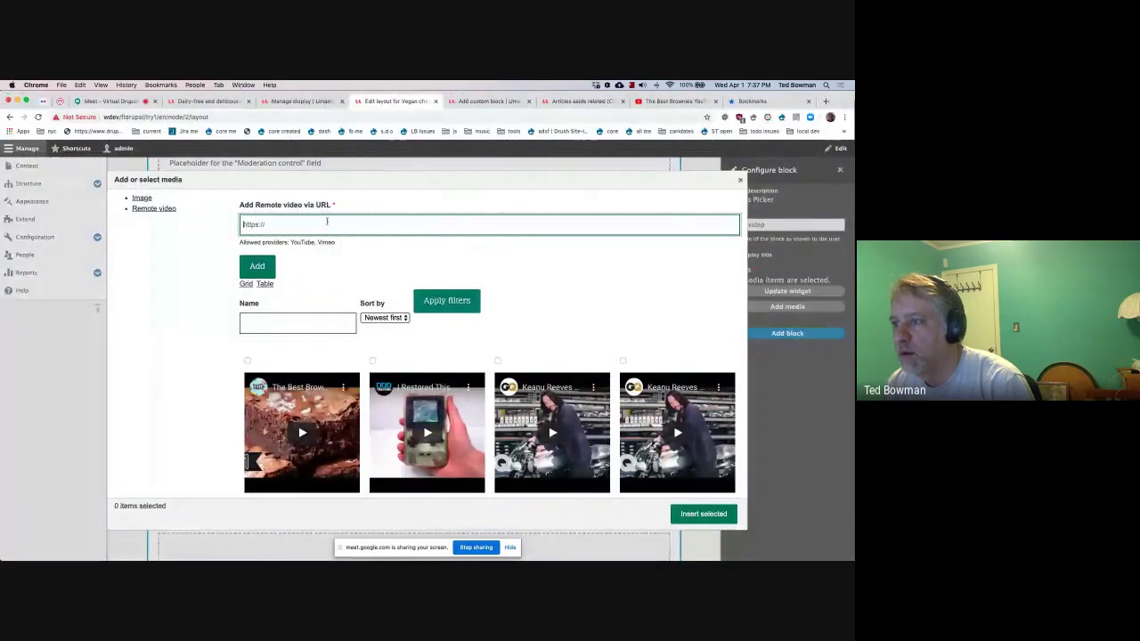
{"action": "left_click", "coordinate": [263, 268]}
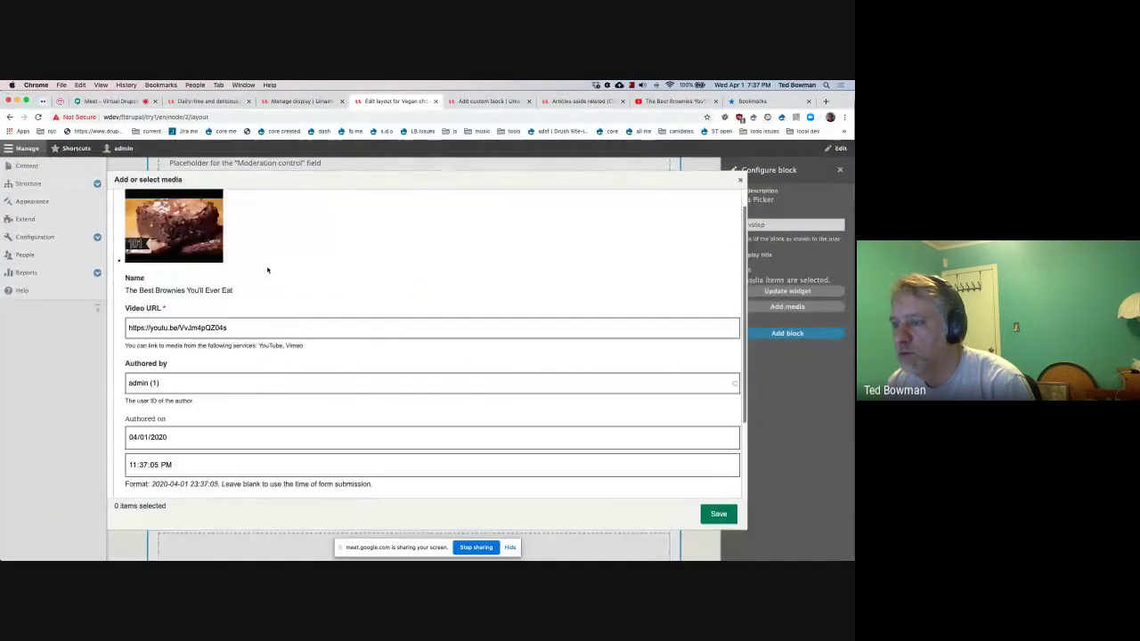
Step: Review the new brownie video's URL, author, date and publishing fields, and save it to the media library
{"action": "scroll", "coordinate": [272, 417], "scroll_direction": "down", "scroll_amount": 3}
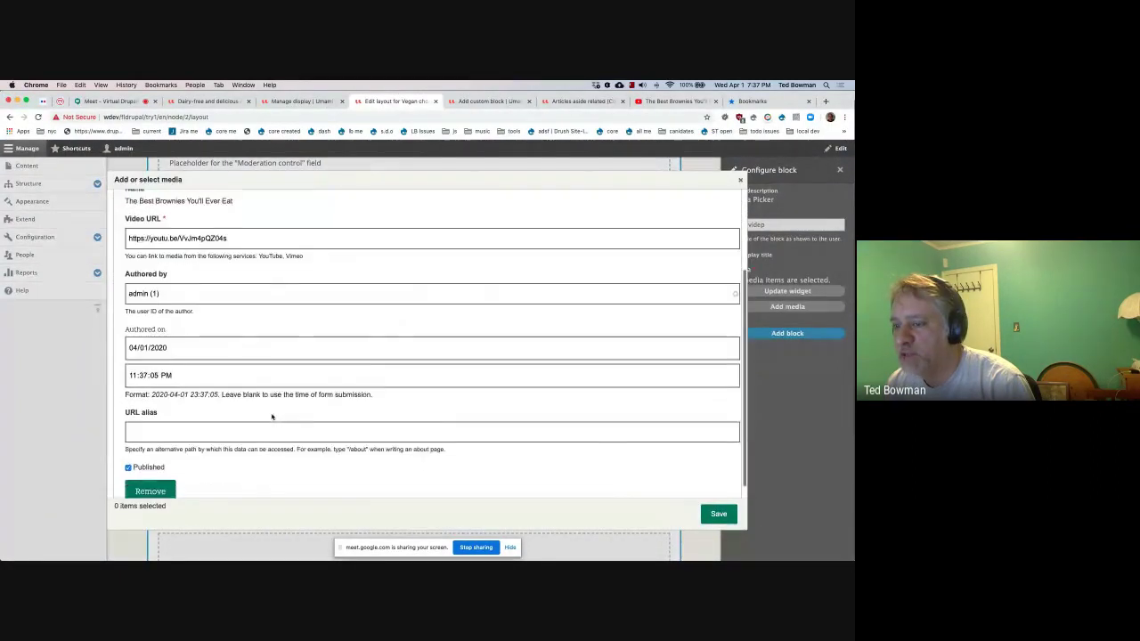
{"action": "scroll", "coordinate": [272, 416], "scroll_direction": "up", "scroll_amount": 3}
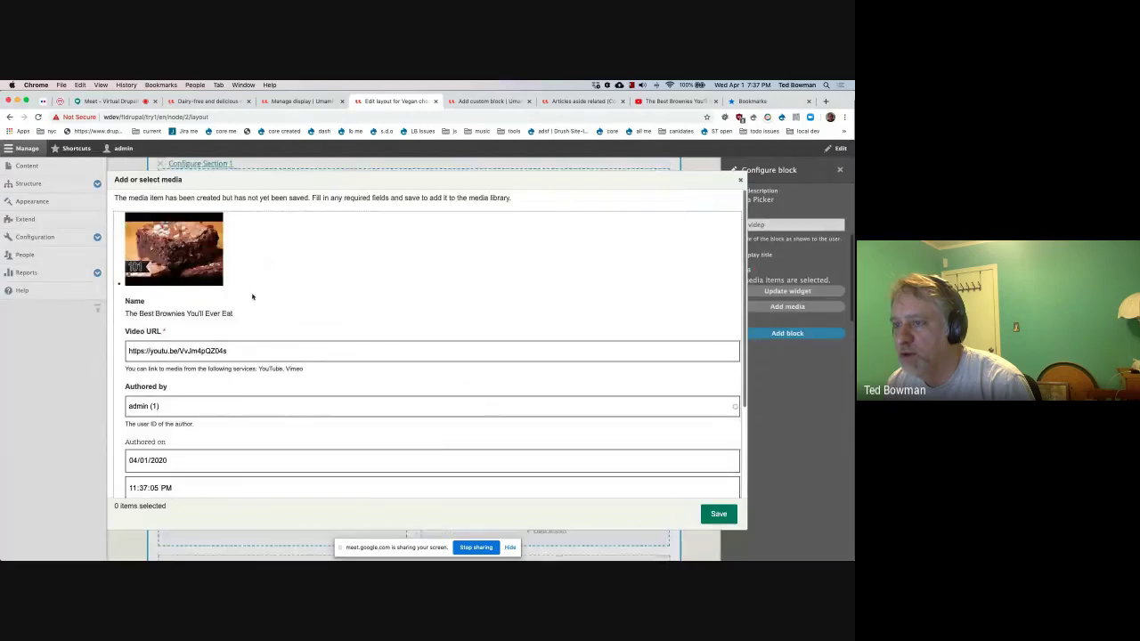
{"action": "scroll", "coordinate": [252, 297], "scroll_direction": "down", "scroll_amount": 1}
{"action": "scroll", "coordinate": [252, 297], "scroll_direction": "down", "scroll_amount": 2}
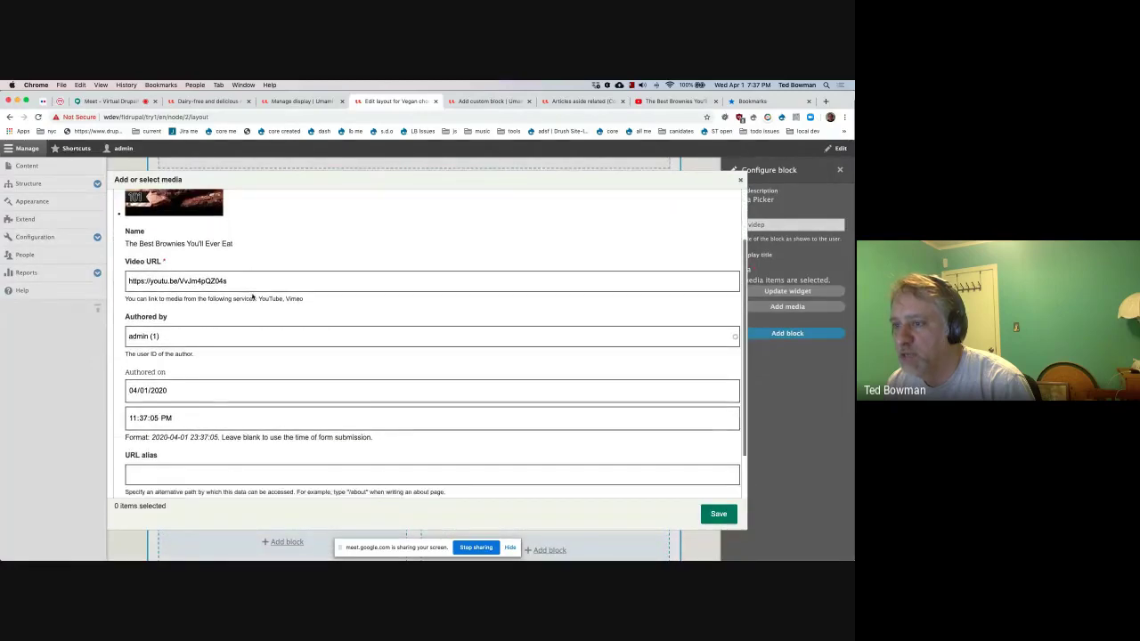
{"action": "scroll", "coordinate": [268, 363], "scroll_direction": "down", "scroll_amount": 2}
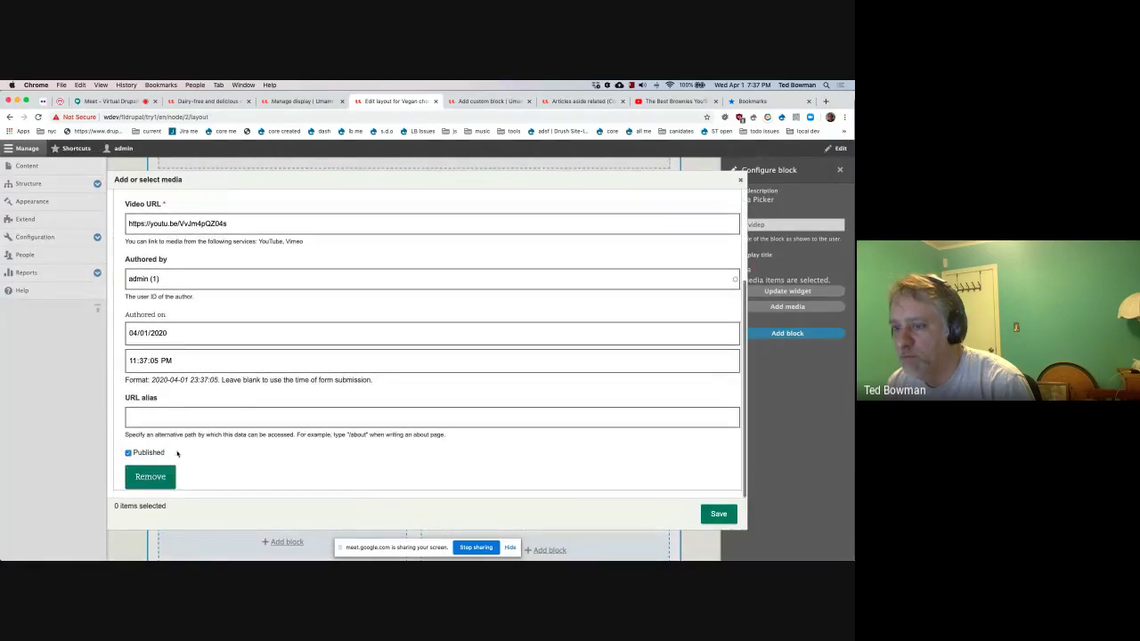
{"action": "left_click", "coordinate": [717, 514]}
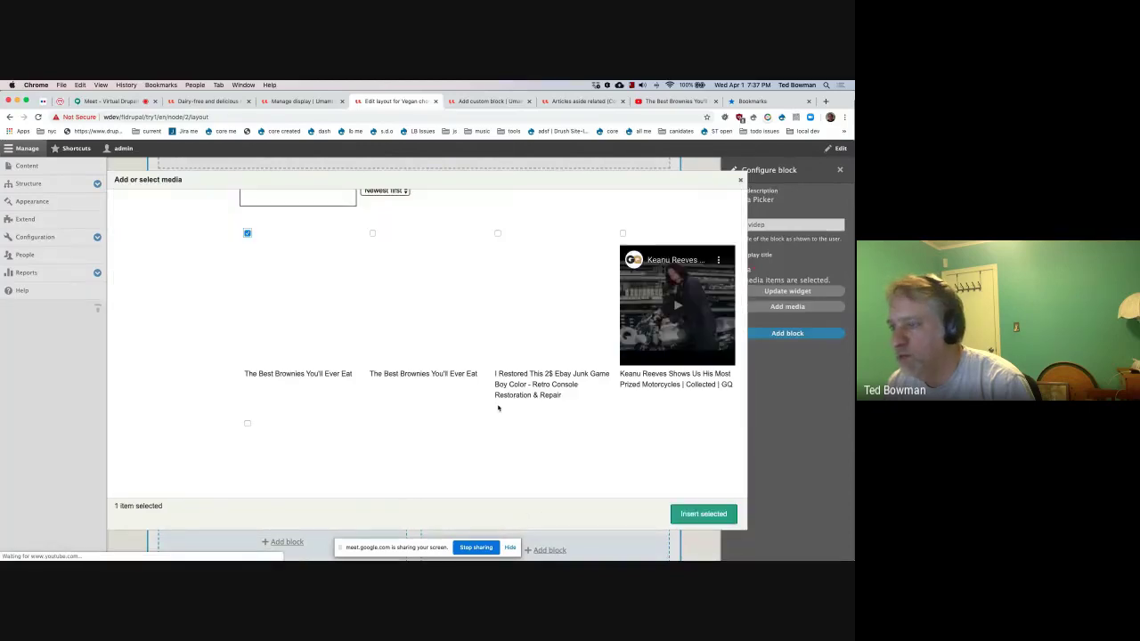
Step: Insert the selected "The Best Brownies You'll Ever Eat" video and add the Media Picker block to the layout
{"action": "scroll", "coordinate": [490, 407], "scroll_direction": "down", "scroll_amount": 3}
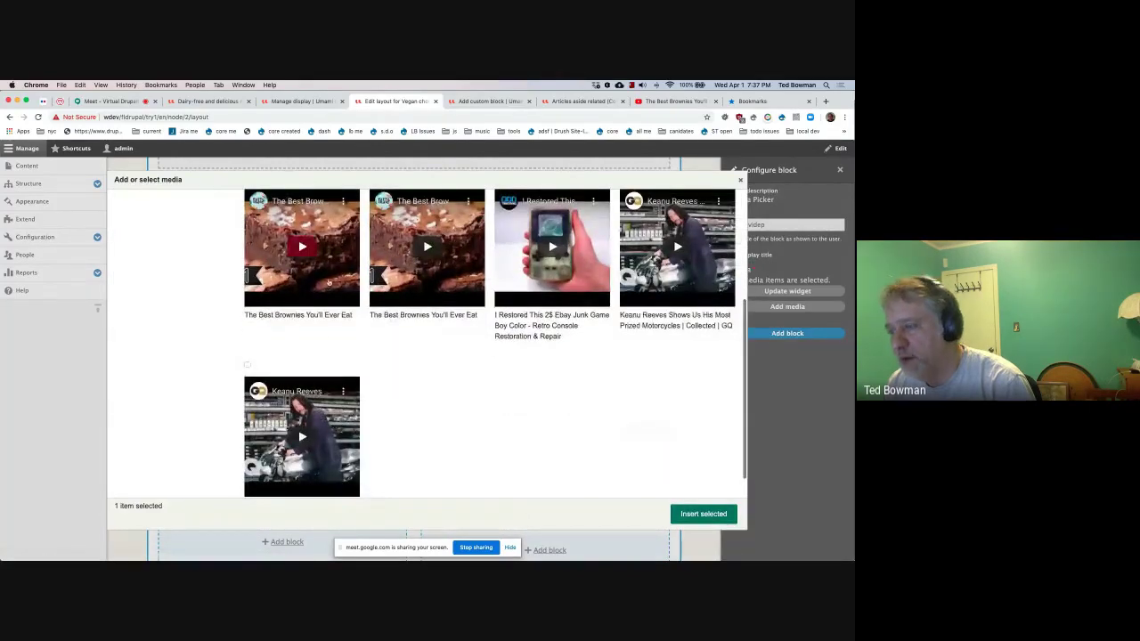
{"action": "scroll", "coordinate": [325, 249], "scroll_direction": "up", "scroll_amount": 1}
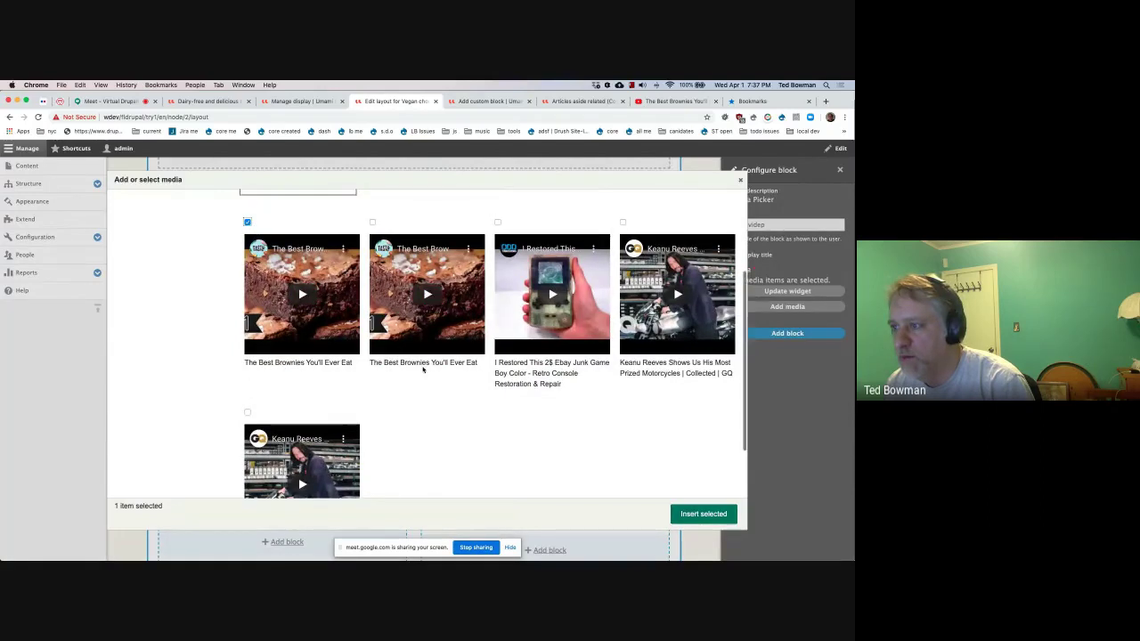
{"action": "left_click", "coordinate": [703, 513]}
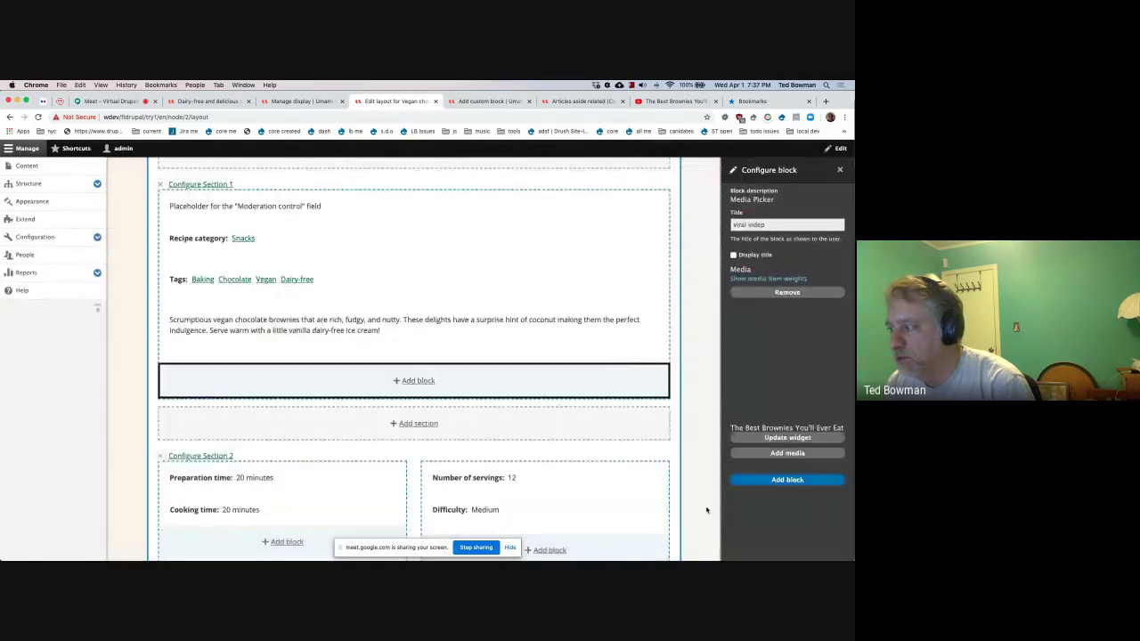
{"action": "left_click", "coordinate": [787, 480]}
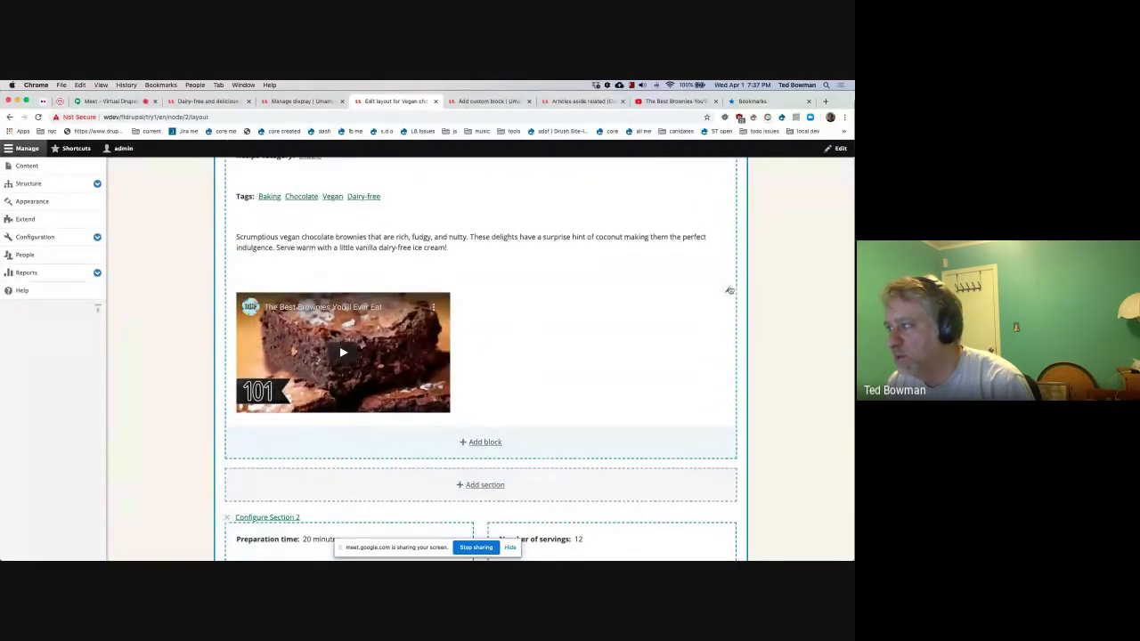
Step: Open the video block's configuration, check its title and media settings, and close it without changes
{"action": "left_click", "coordinate": [727, 290]}
{"action": "left_click", "coordinate": [705, 304]}
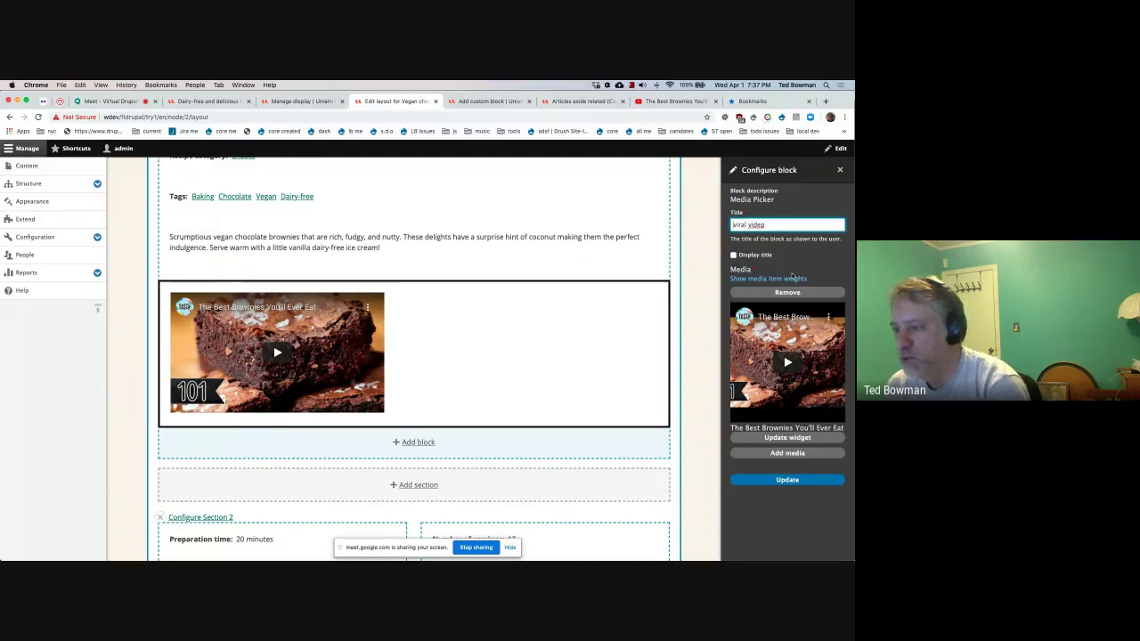
{"action": "left_click", "coordinate": [425, 308]}
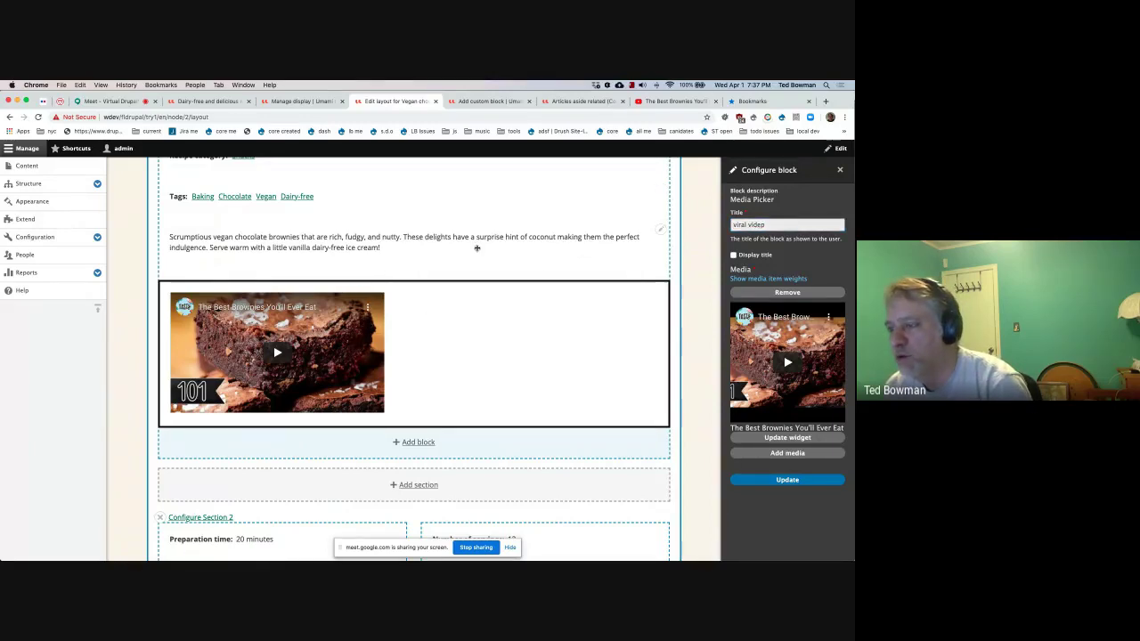
{"action": "left_click", "coordinate": [841, 170]}
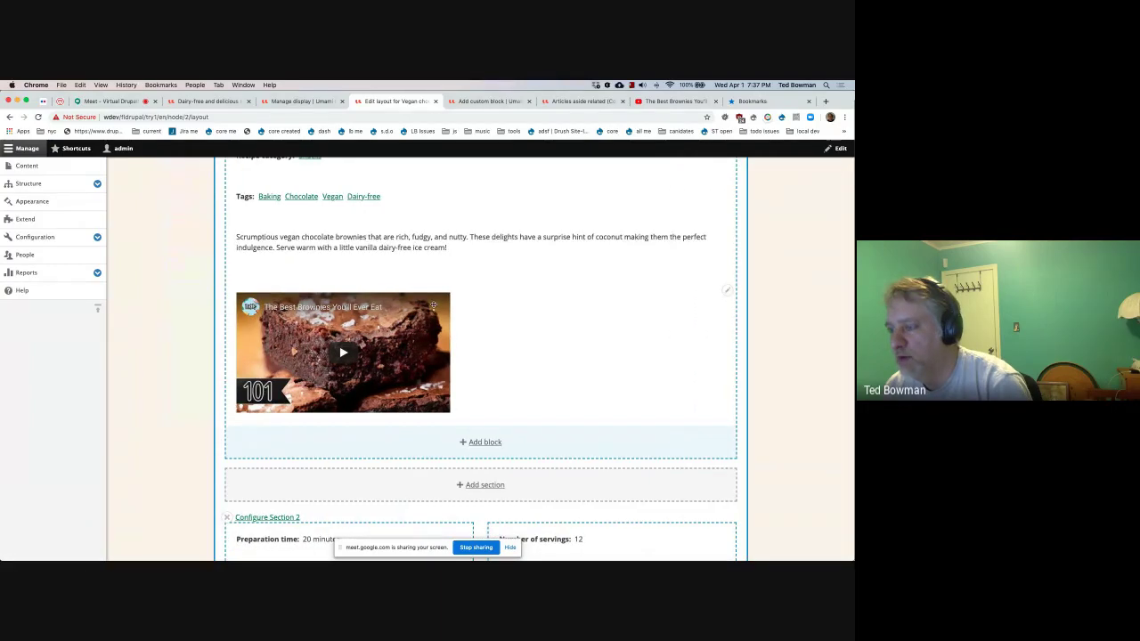
Step: Save the brownie recipe's layout with the video block in Section 1
{"action": "scroll", "coordinate": [544, 346], "scroll_direction": "down", "scroll_amount": 1}
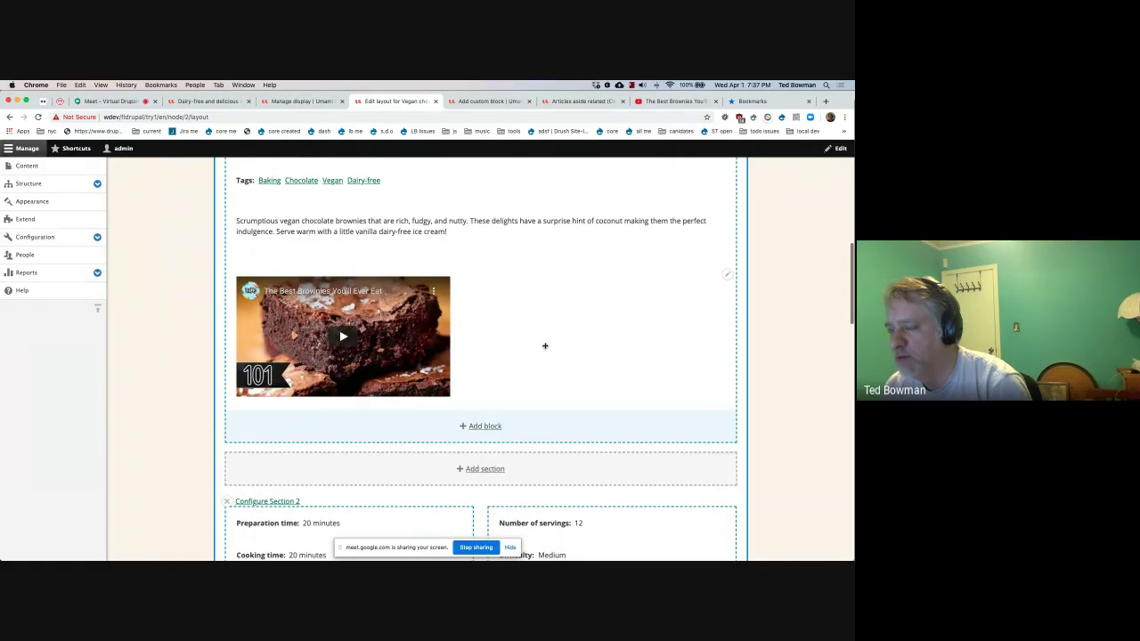
{"action": "scroll", "coordinate": [544, 345], "scroll_direction": "up", "scroll_amount": 8}
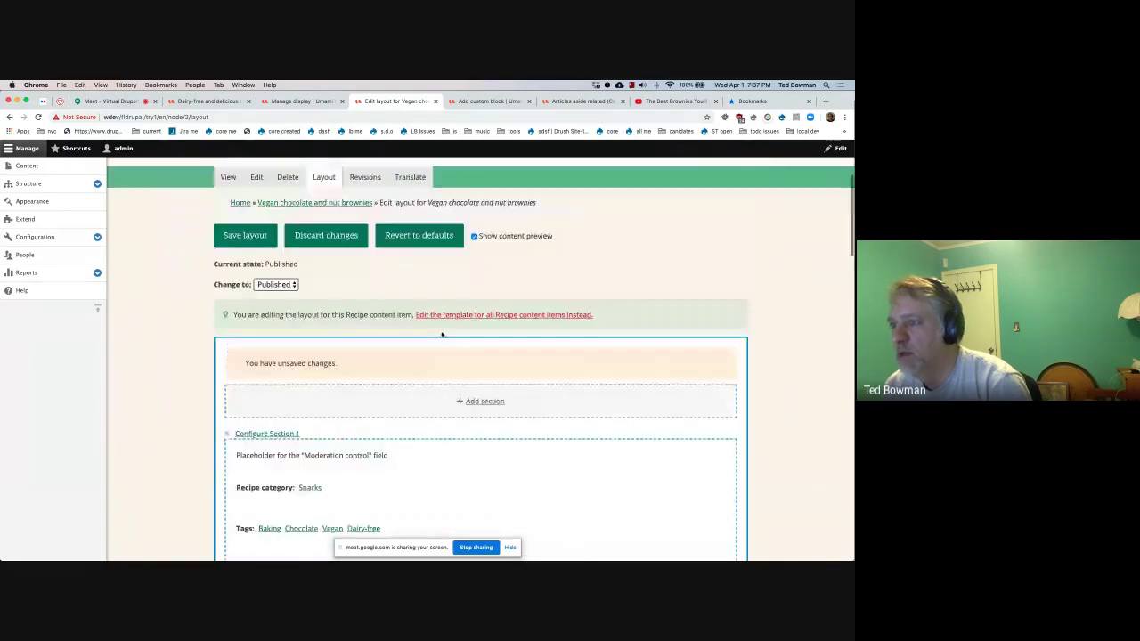
{"action": "left_click", "coordinate": [263, 239]}
Step: Play the embedded brownie video on the recipe page briefly, pause it and highlight the recipe title
{"action": "scroll", "coordinate": [401, 414], "scroll_direction": "down", "scroll_amount": 5}
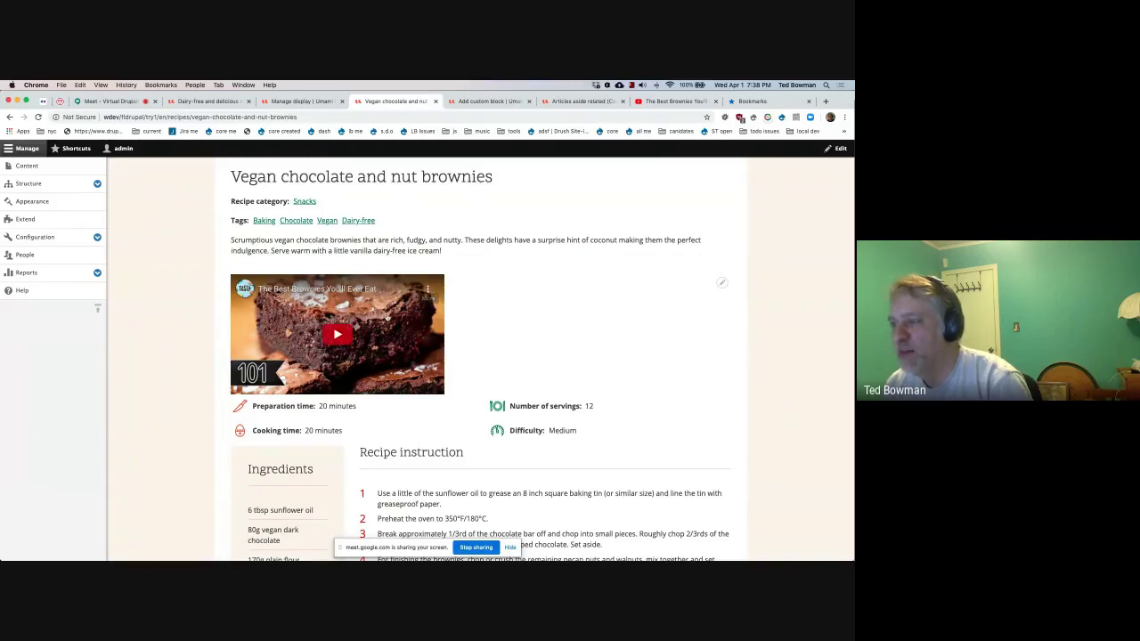
{"action": "left_click", "coordinate": [337, 335]}
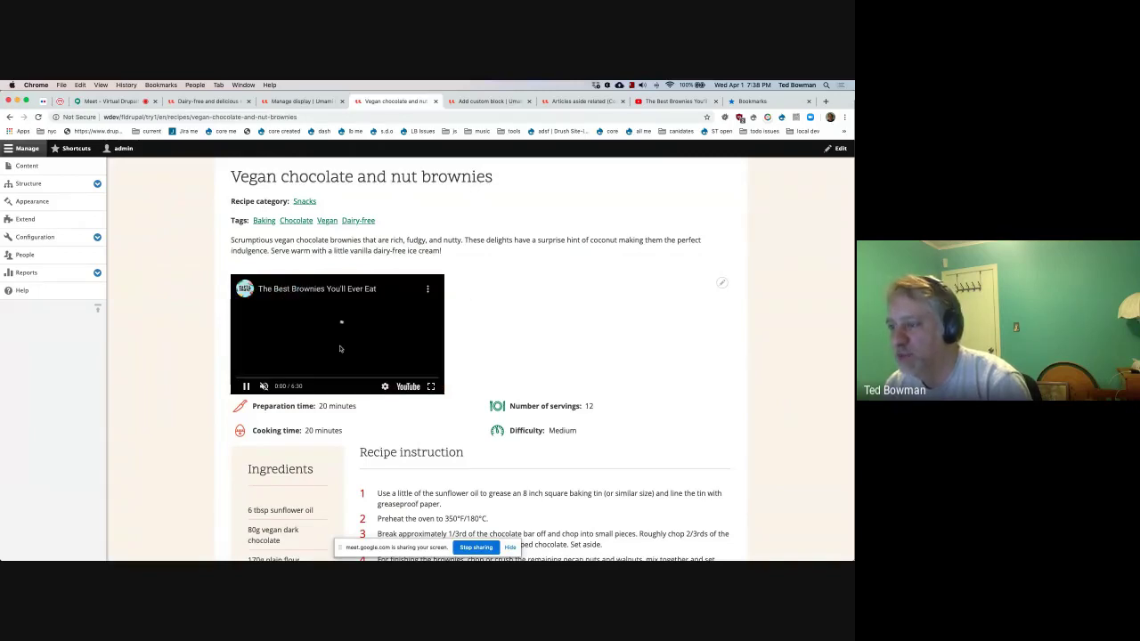
{"action": "left_click", "coordinate": [246, 386]}
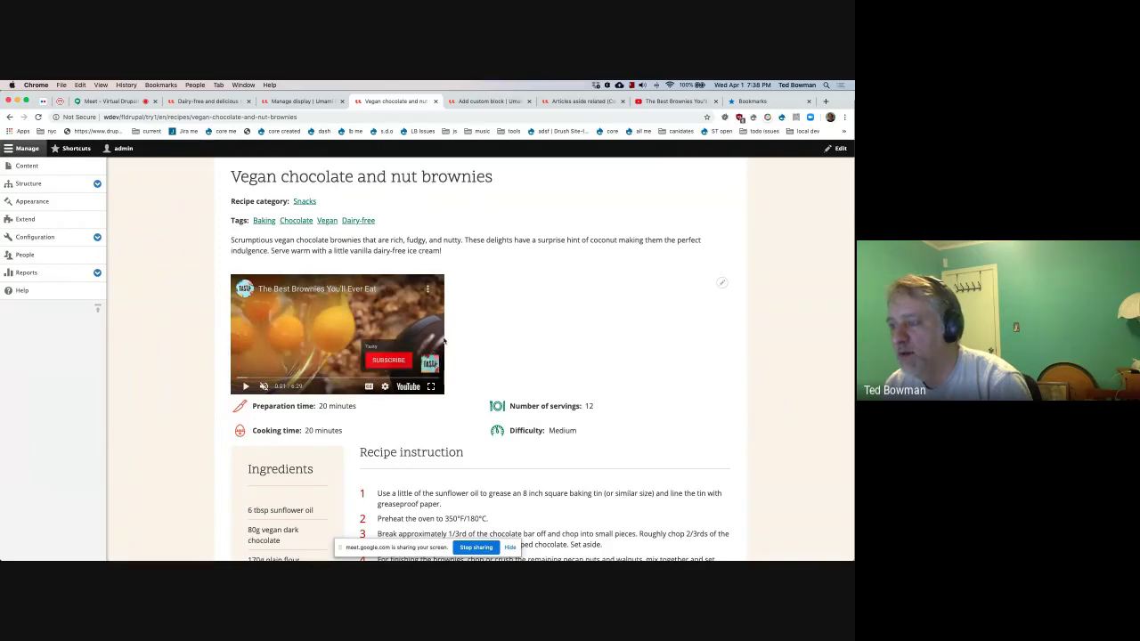
{"action": "scroll", "coordinate": [383, 266], "scroll_direction": "up", "scroll_amount": 1}
{"action": "scroll", "coordinate": [383, 265], "scroll_direction": "up", "scroll_amount": 2}
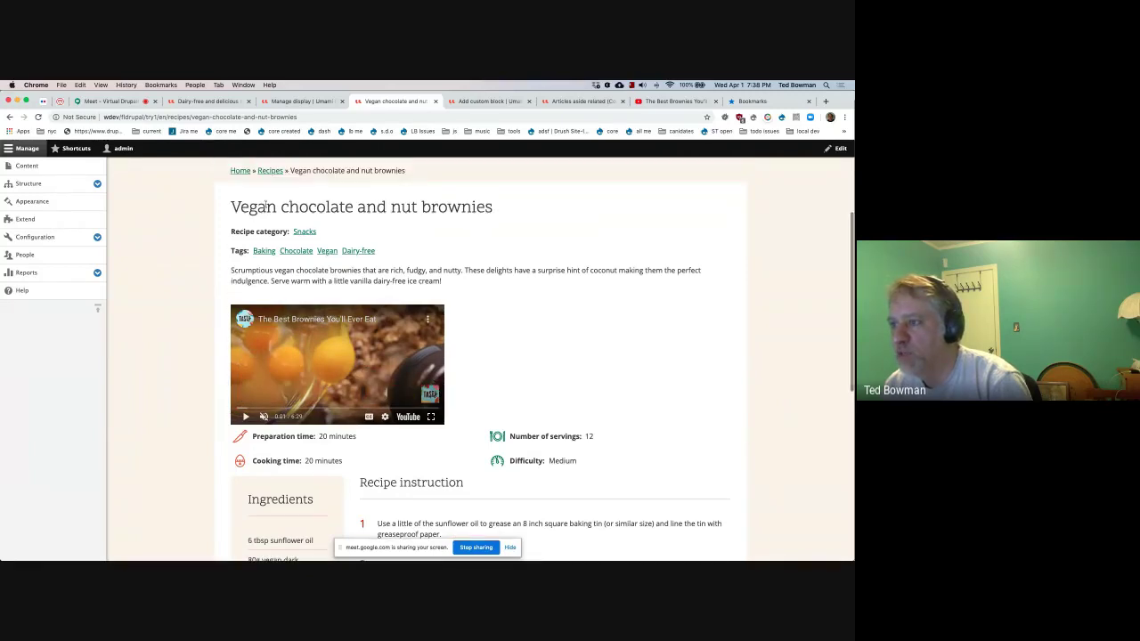
{"action": "left_click_drag", "start_coordinate": [265, 207], "coordinate": [493, 206]}
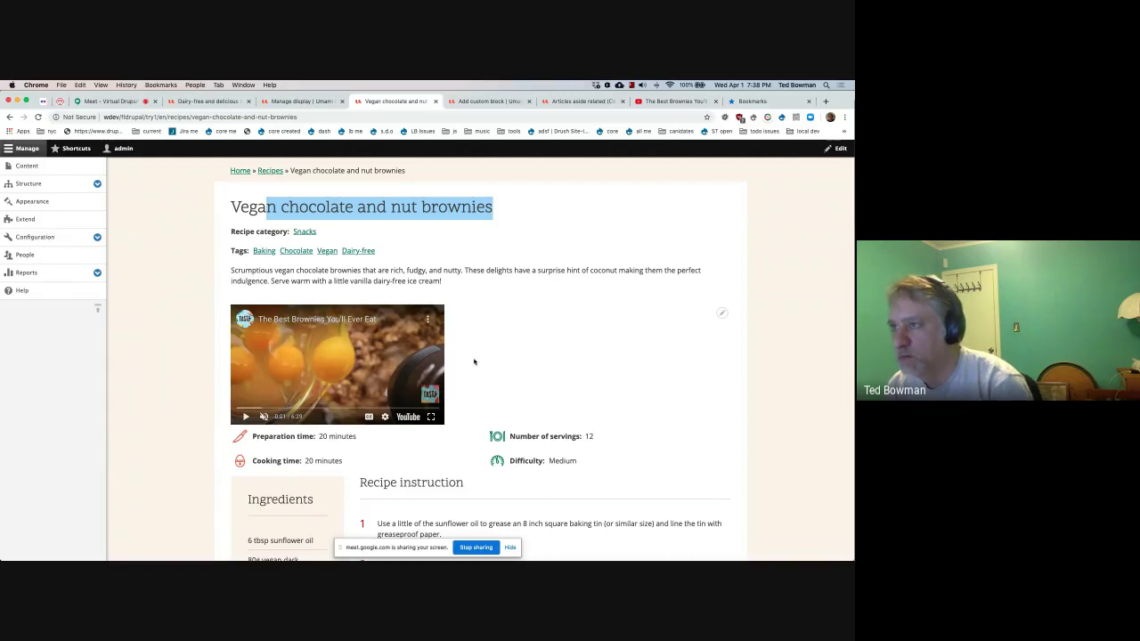
Step: Switch to the Keynote presentation, start the slideshow and advance to the existing Umami homepage video to view its blocks
{"action": "key", "text": "super+Tab"}
{"action": "key", "text": "super+Tab"}
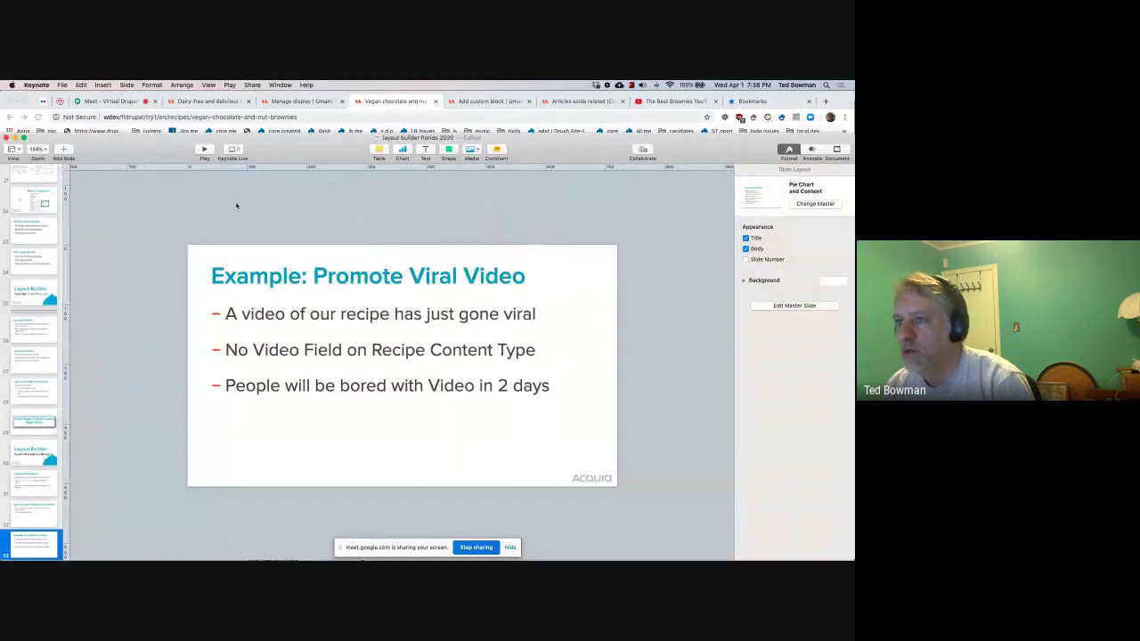
{"action": "left_click", "coordinate": [204, 151]}
{"action": "key", "text": "Right"}
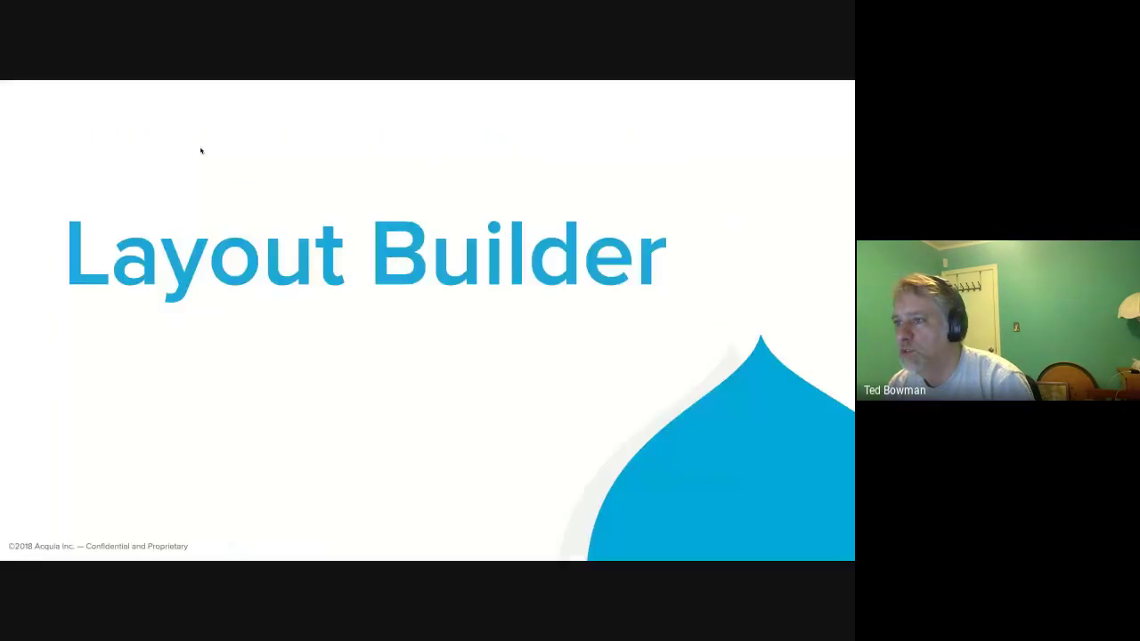
{"action": "key", "text": "Right"}
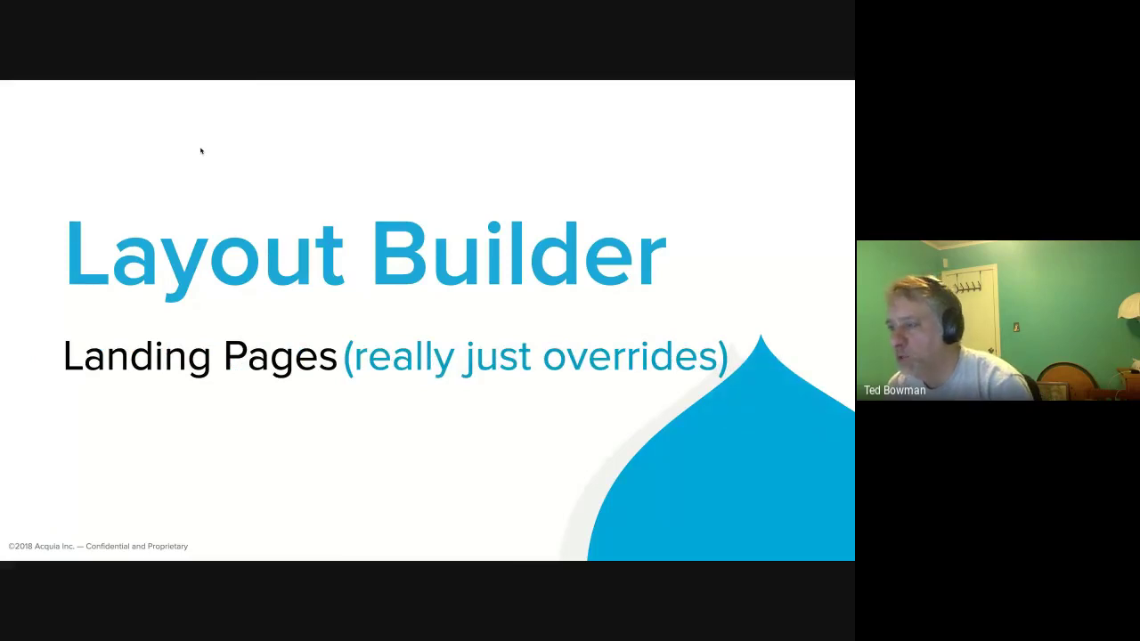
{"action": "key", "text": "Right"}
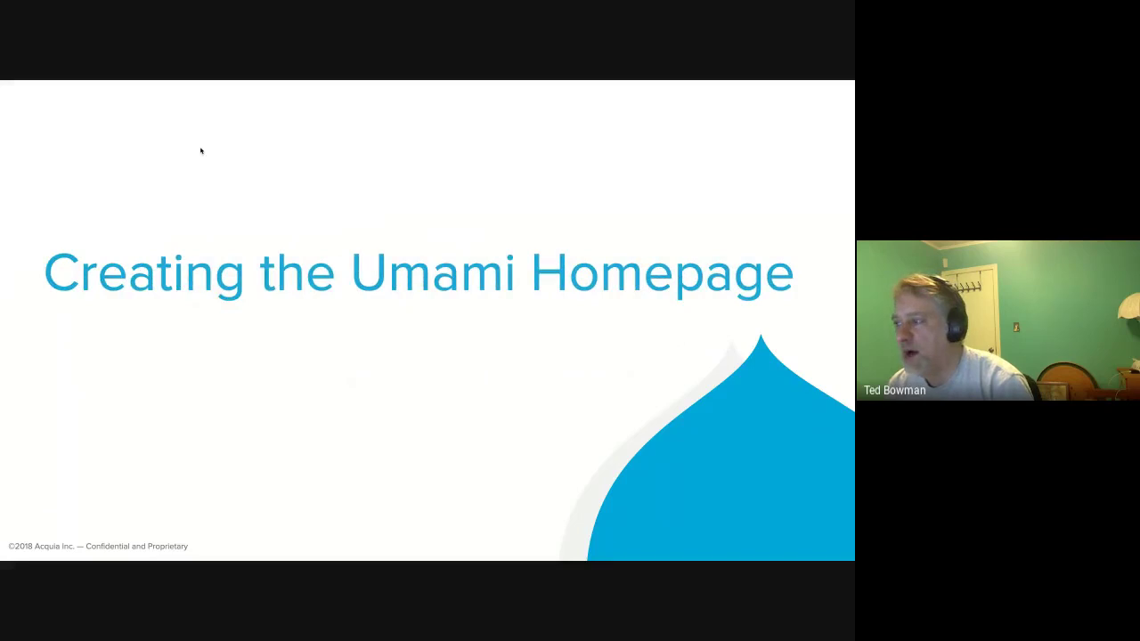
{"action": "key", "text": "Right"}
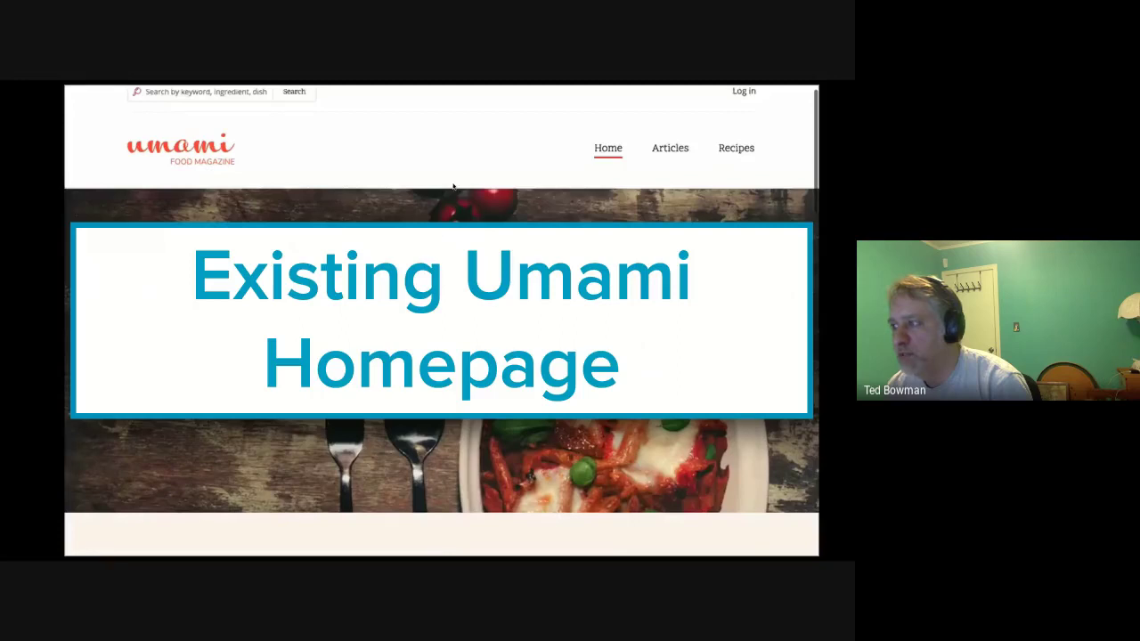
{"action": "left_click", "coordinate": [435, 278]}
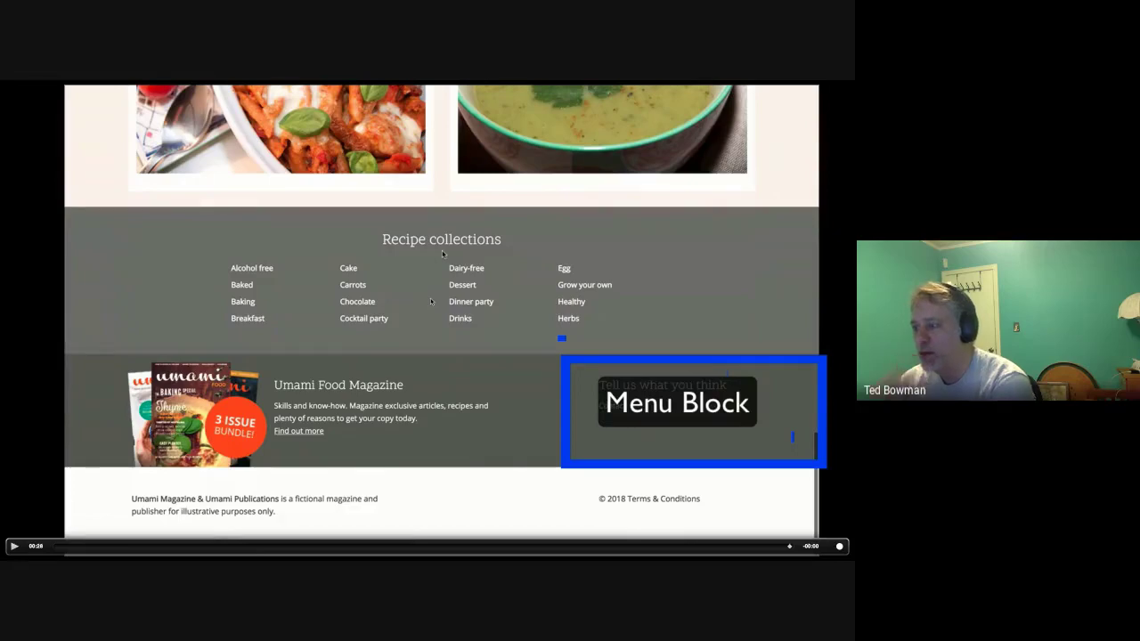
Step: Leave the slideshow, return to Chrome and open the Umami site's homepage from the milk chocolate article to review its sections
{"action": "key", "text": "Escape"}
{"action": "key", "text": "super+Tab"}
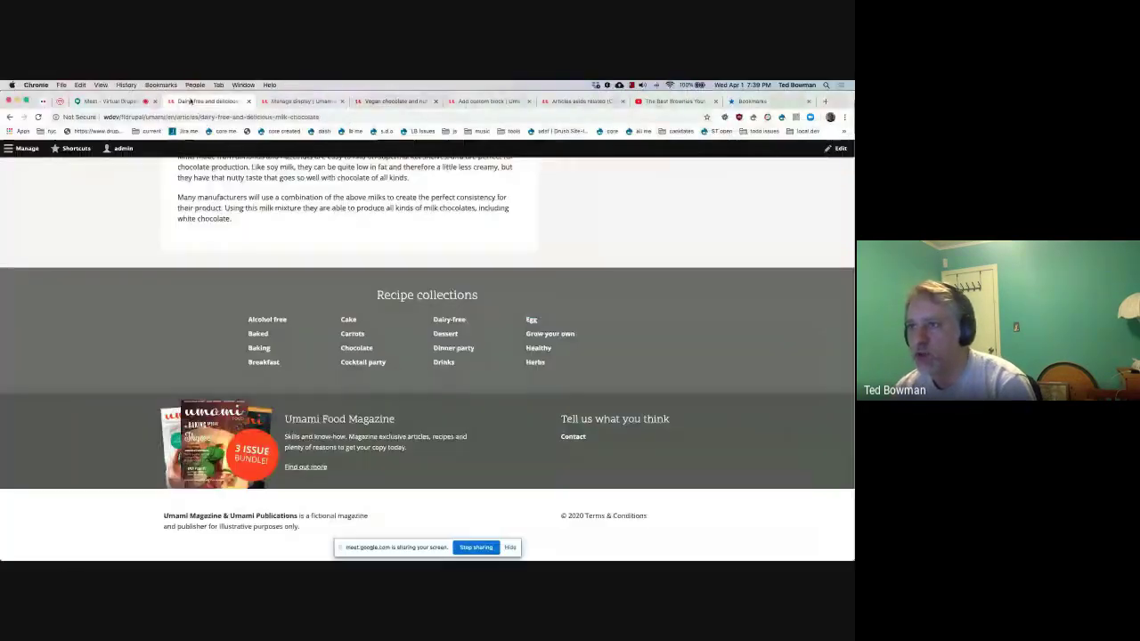
{"action": "scroll", "coordinate": [235, 173], "scroll_direction": "up", "scroll_amount": 15}
{"action": "left_click", "coordinate": [206, 238]}
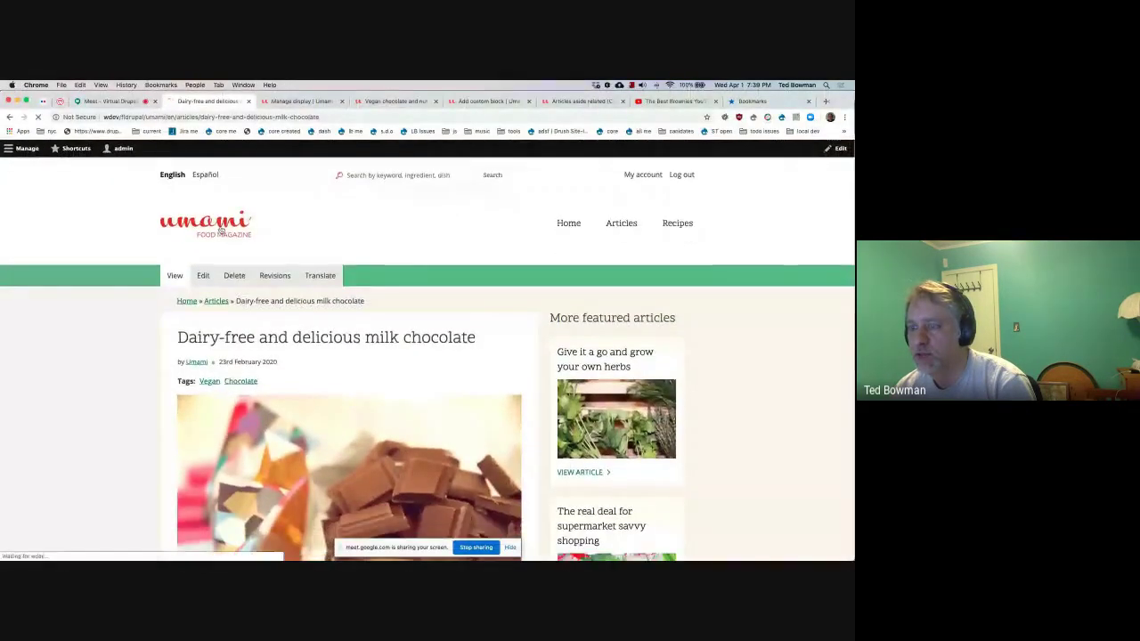
{"action": "scroll", "coordinate": [434, 370], "scroll_direction": "down", "scroll_amount": 10}
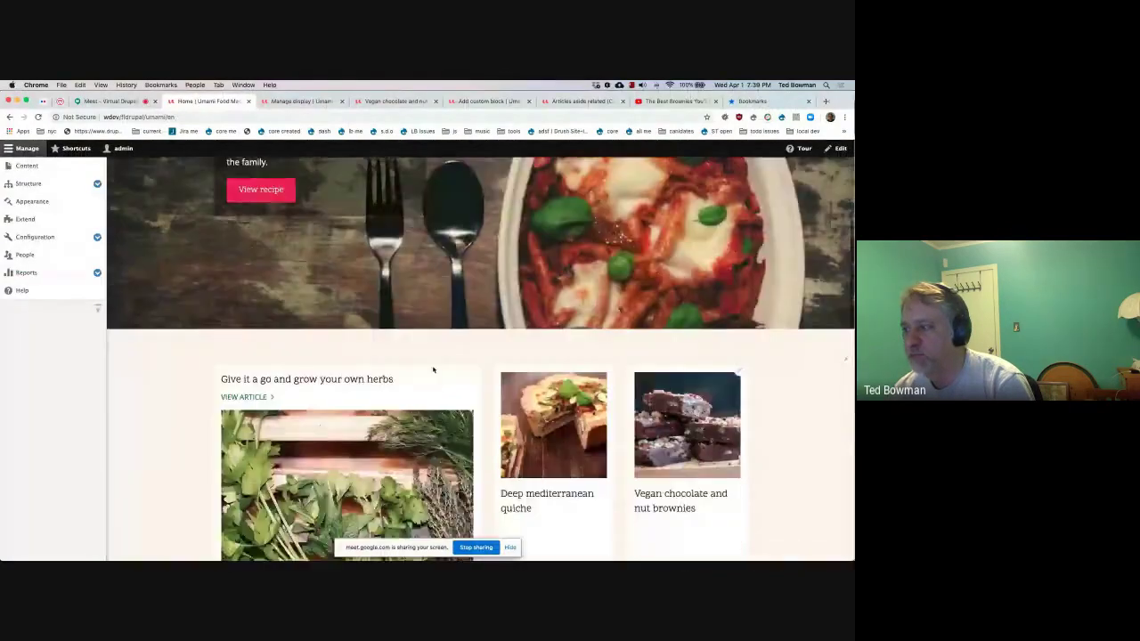
{"action": "scroll", "coordinate": [434, 369], "scroll_direction": "down", "scroll_amount": 5}
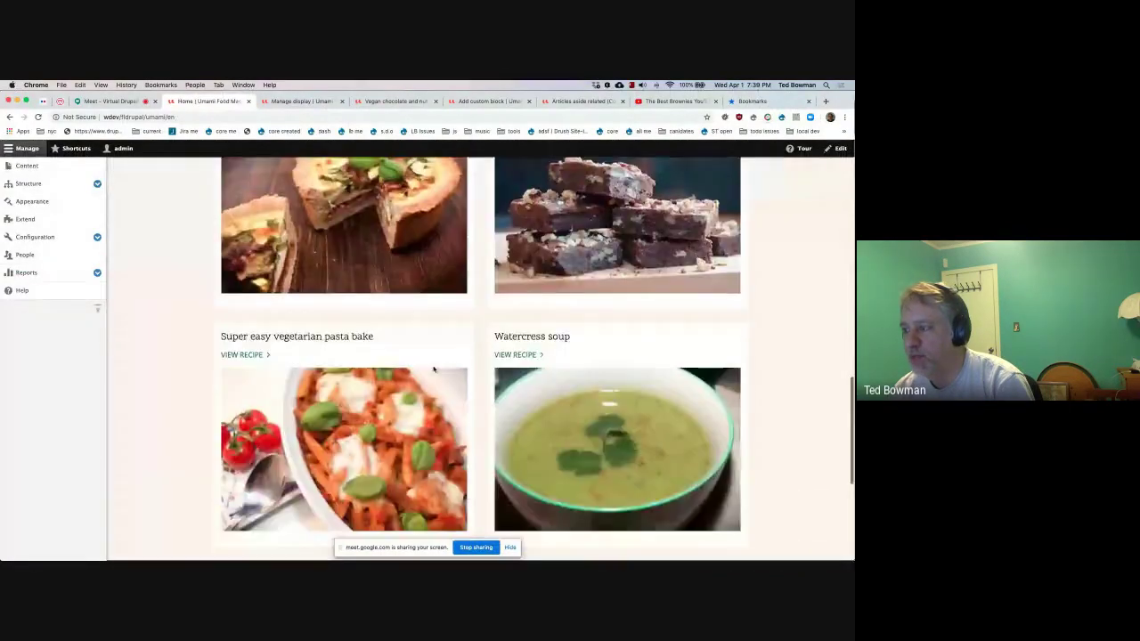
{"action": "scroll", "coordinate": [242, 170], "scroll_direction": "up", "scroll_amount": 3}
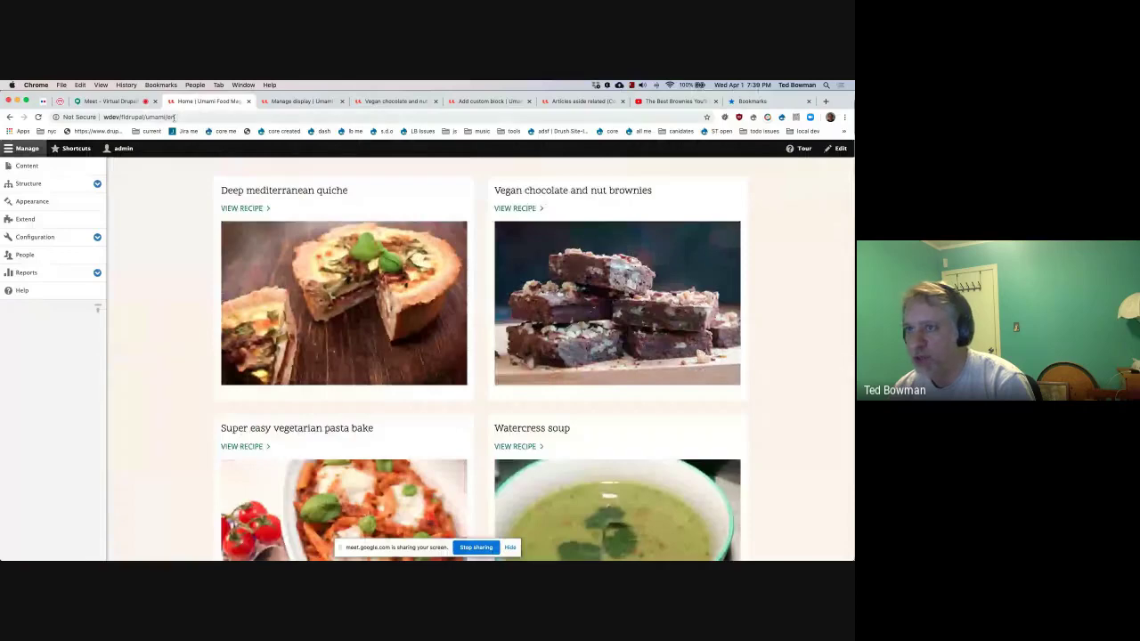
Step: Load the homepage's /node path and examine the banner, featured cards and recipe listing that make up the page
{"action": "left_click", "coordinate": [182, 117]}
{"action": "left_click", "coordinate": [189, 116]}
{"action": "type", "text": "/node"}
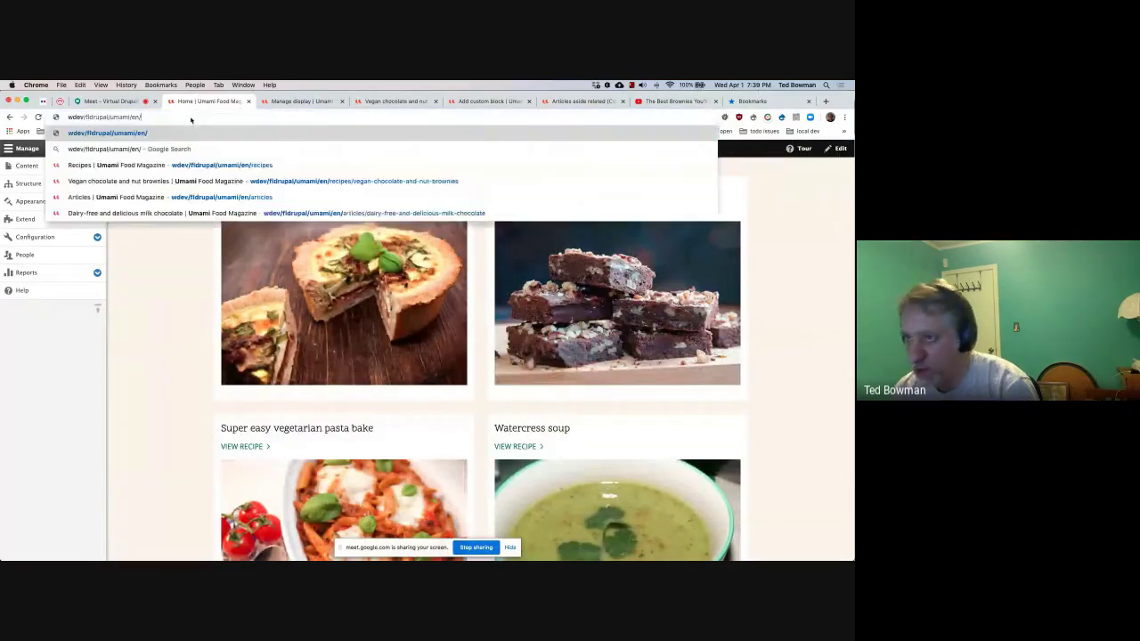
{"action": "key", "text": "Return"}
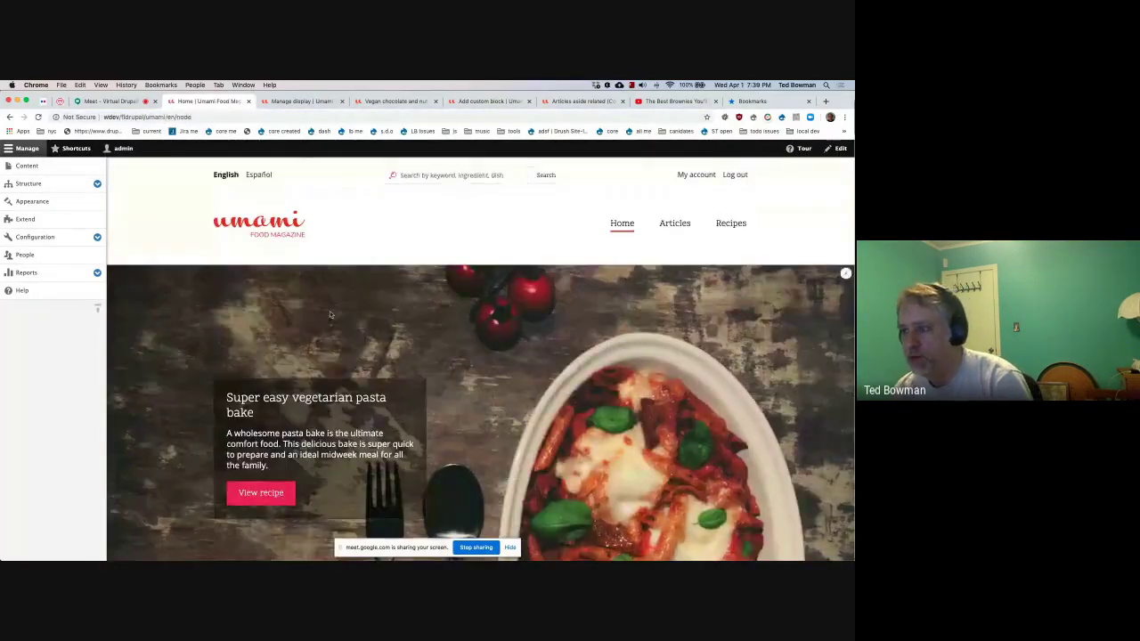
{"action": "scroll", "coordinate": [330, 316], "scroll_direction": "down", "scroll_amount": 10}
{"action": "scroll", "coordinate": [329, 316], "scroll_direction": "down", "scroll_amount": 3}
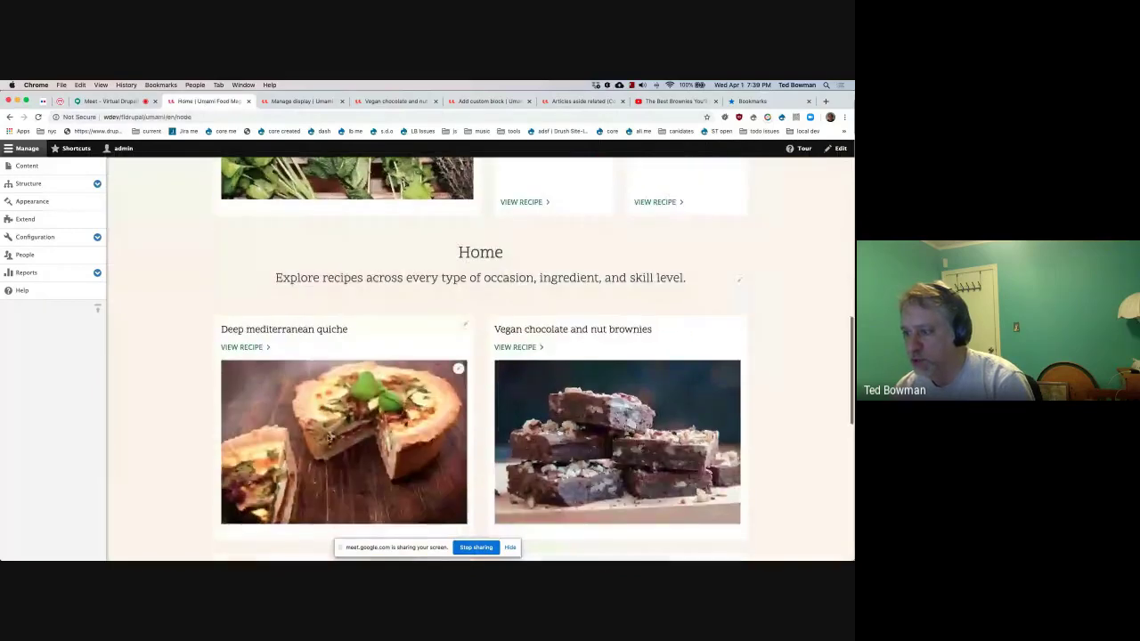
{"action": "scroll", "coordinate": [546, 414], "scroll_direction": "down", "scroll_amount": 4}
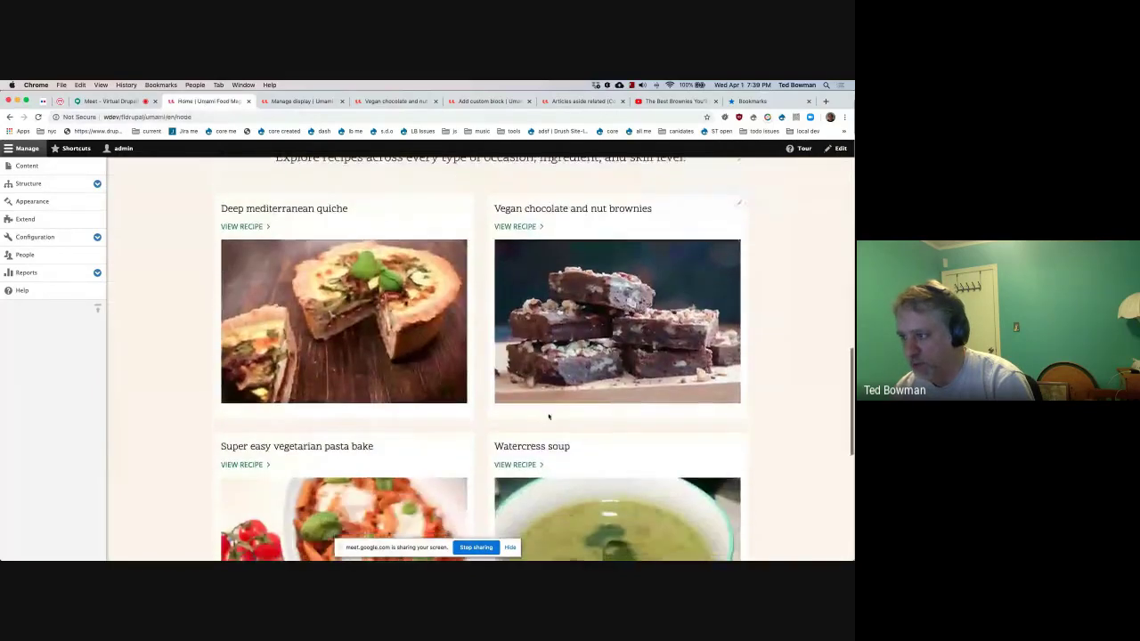
{"action": "scroll", "coordinate": [547, 413], "scroll_direction": "up", "scroll_amount": 10}
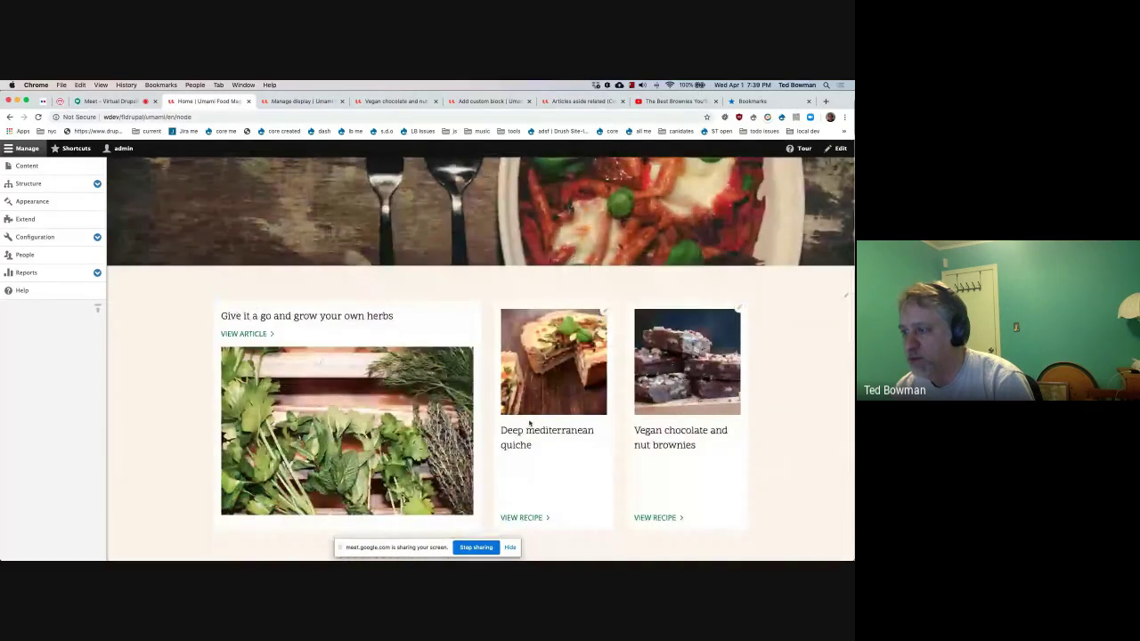
{"action": "scroll", "coordinate": [529, 424], "scroll_direction": "down", "scroll_amount": 5}
{"action": "scroll", "coordinate": [546, 462], "scroll_direction": "down", "scroll_amount": 2}
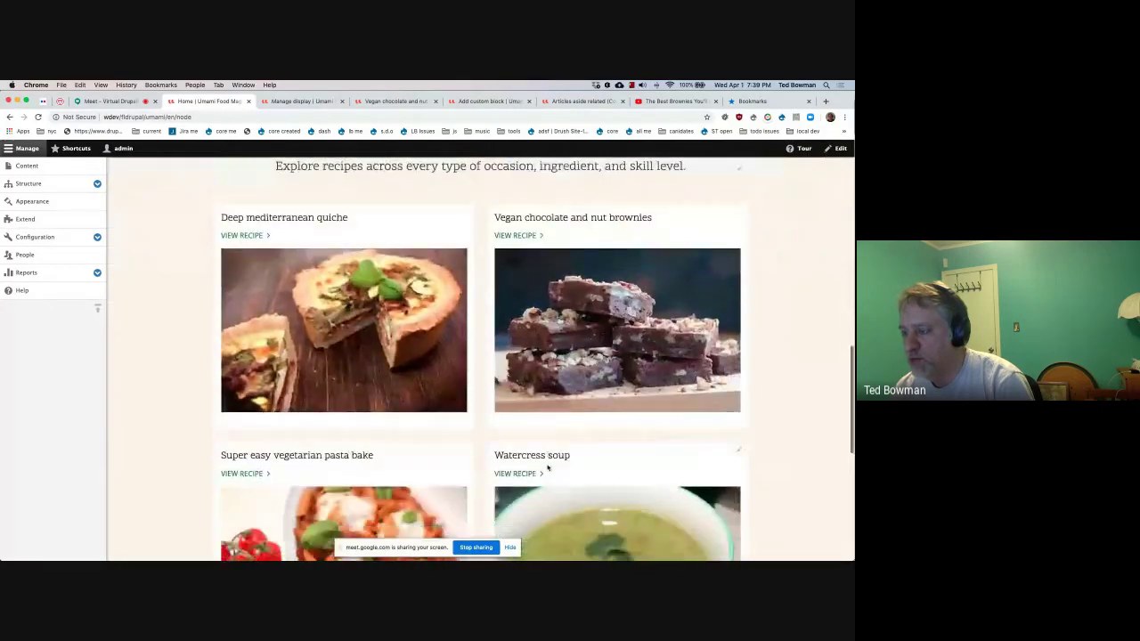
{"action": "scroll", "coordinate": [548, 465], "scroll_direction": "up", "scroll_amount": 6}
{"action": "scroll", "coordinate": [546, 466], "scroll_direction": "up", "scroll_amount": 10}
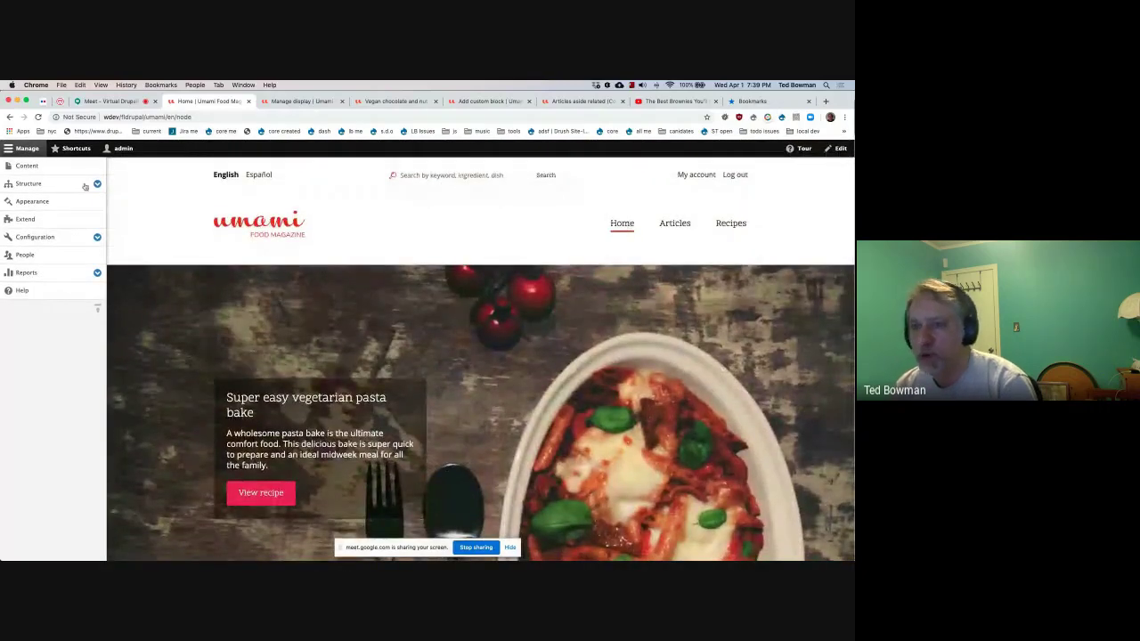
Step: Open the content types list on the original Umami site and on the try1 site, and highlight the Landing Page type
{"action": "left_click", "coordinate": [97, 184]}
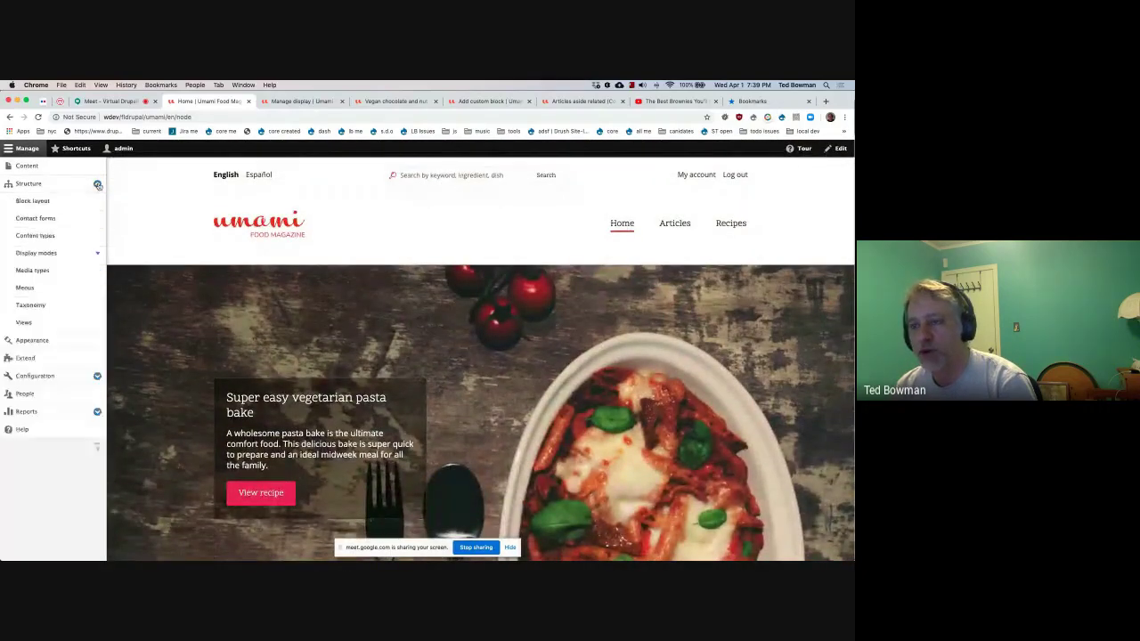
{"action": "left_click", "coordinate": [34, 235]}
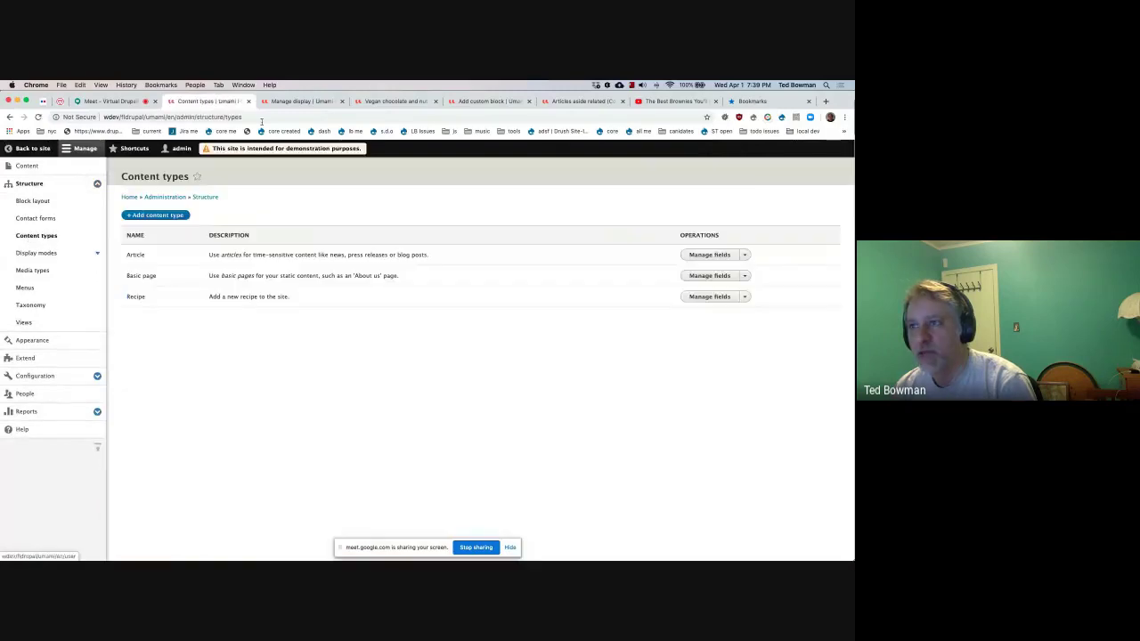
{"action": "left_click", "coordinate": [384, 101]}
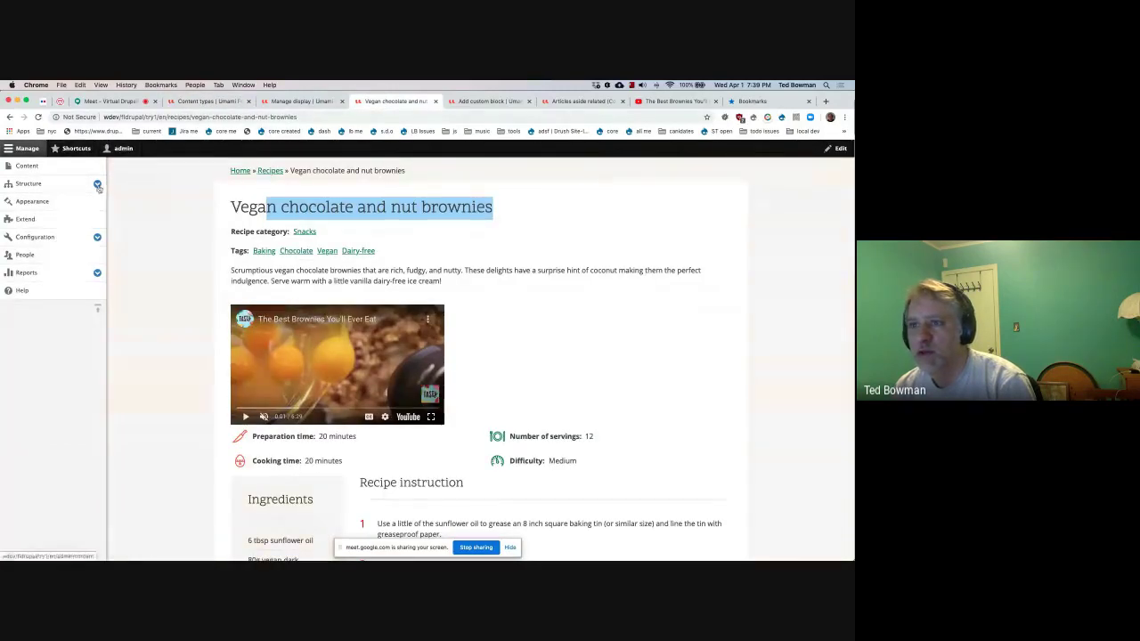
{"action": "left_click", "coordinate": [33, 236]}
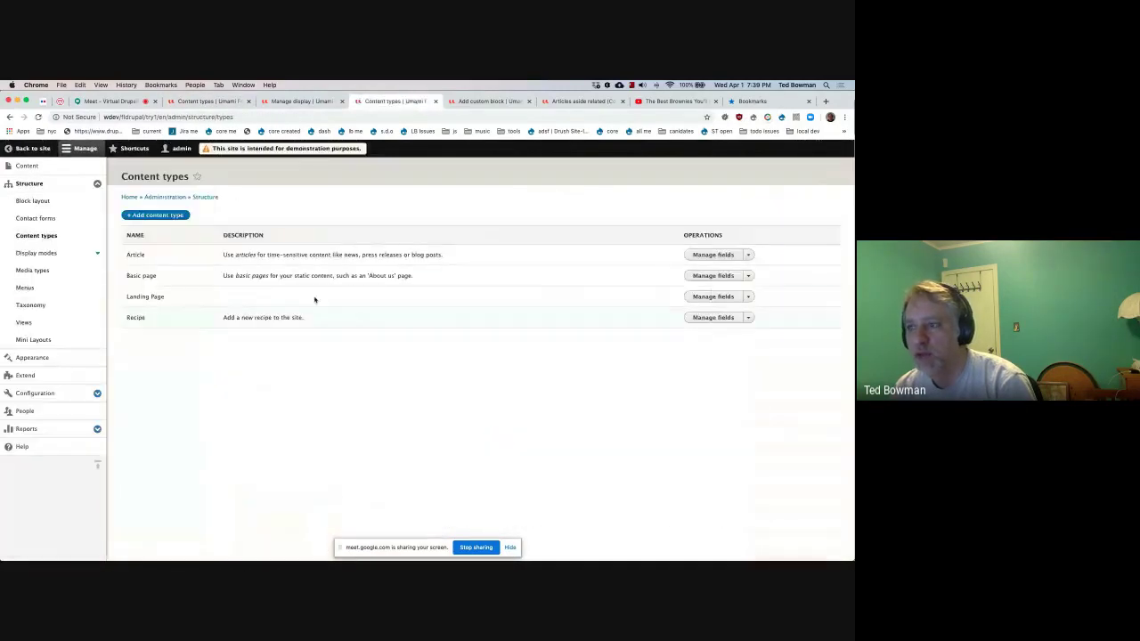
{"action": "left_click_drag", "start_coordinate": [163, 297], "coordinate": [136, 296]}
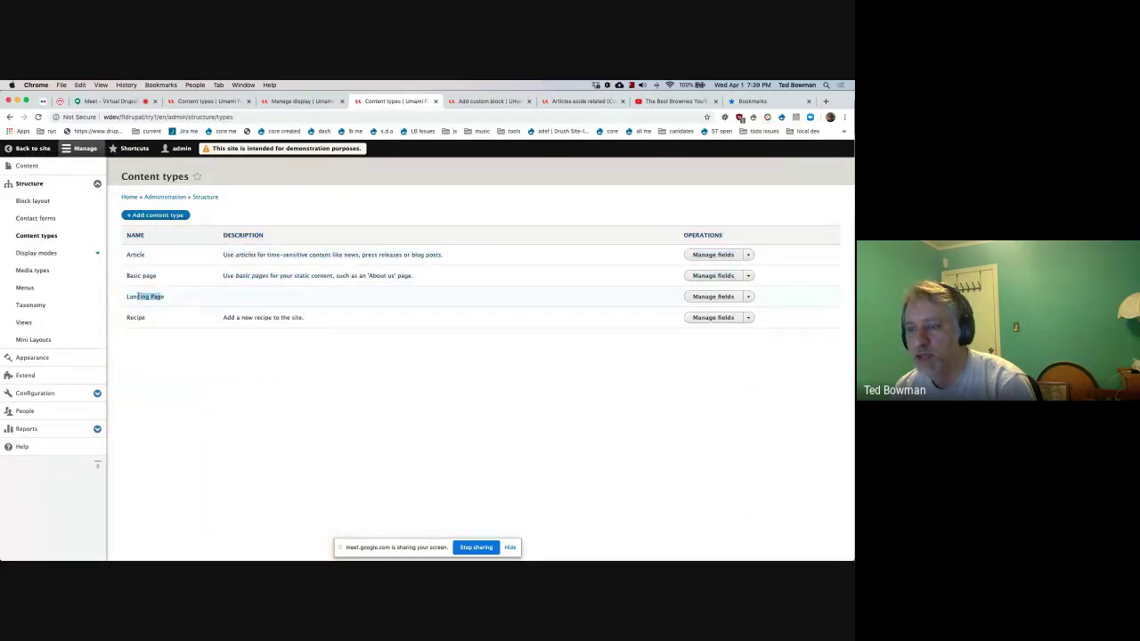
Step: Examine the Landing Page content type's fields and its display layout options, highlighting the layout field and the per-item customization option
{"action": "left_click", "coordinate": [713, 297]}
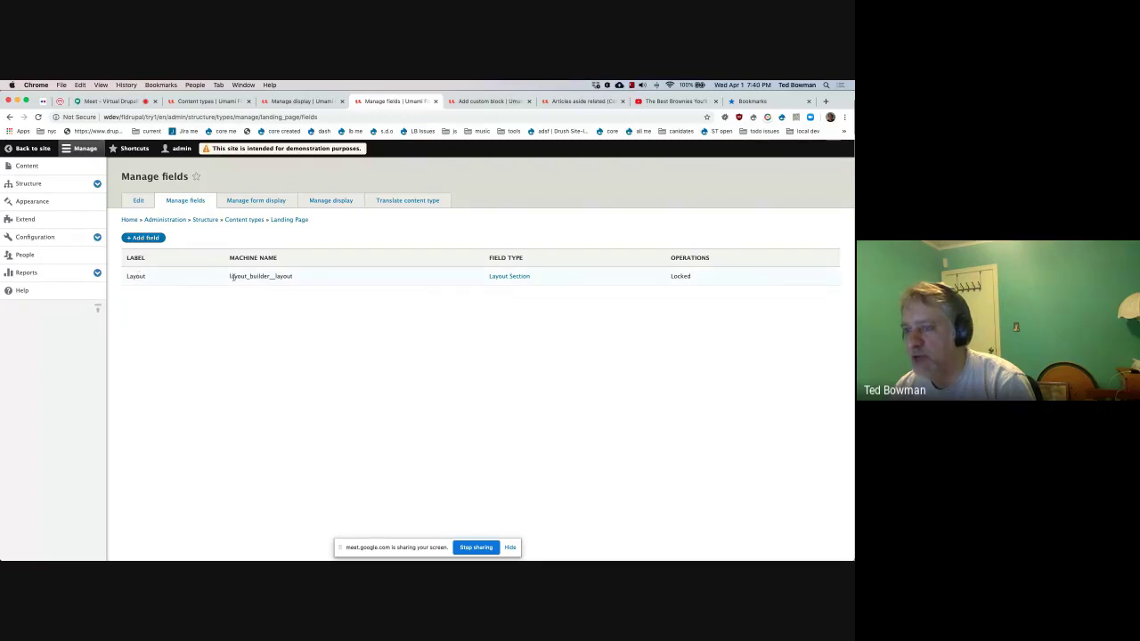
{"action": "left_click_drag", "start_coordinate": [232, 276], "coordinate": [305, 280]}
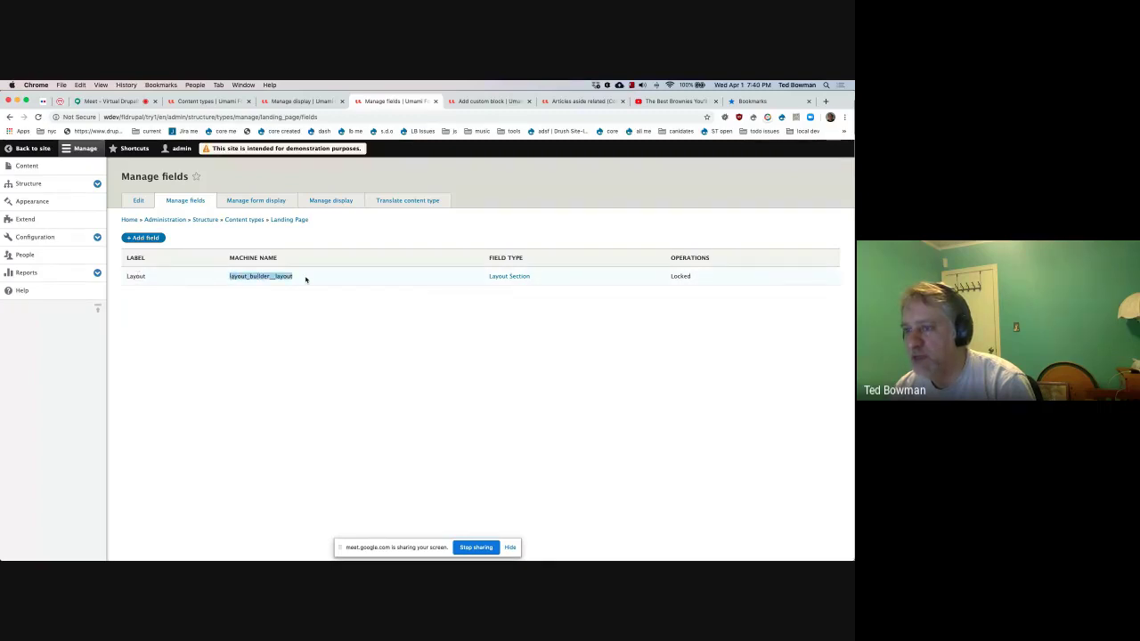
{"action": "left_click", "coordinate": [338, 202]}
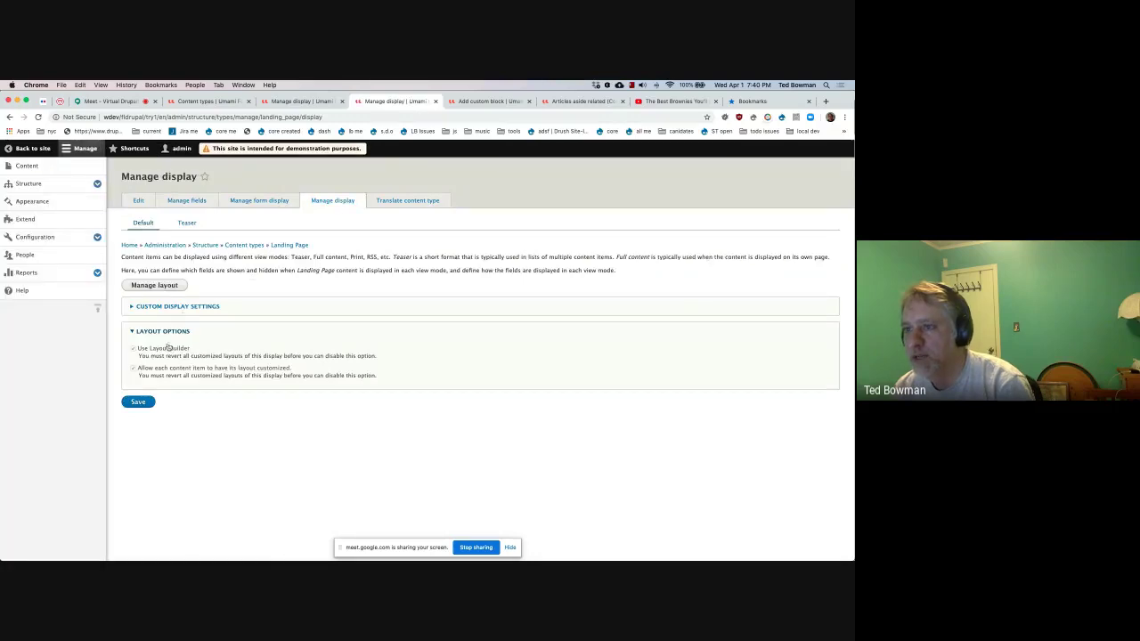
{"action": "left_click_drag", "start_coordinate": [139, 348], "coordinate": [267, 374]}
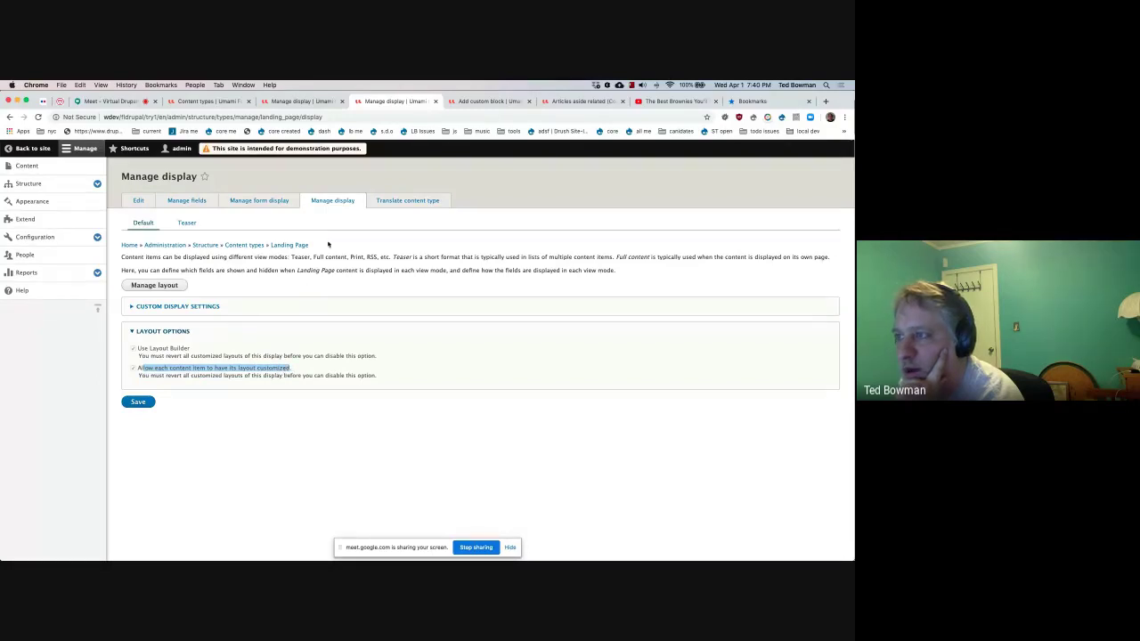
Step: Create and save a Landing Page content item titled "Home page test"
{"action": "left_click", "coordinate": [27, 167]}
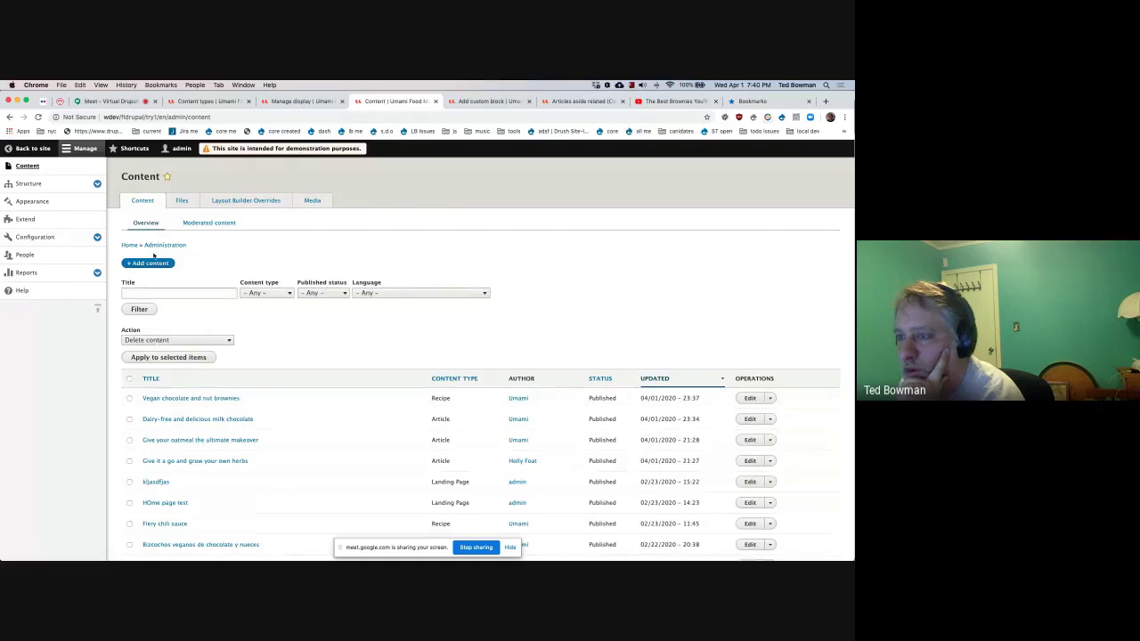
{"action": "left_click", "coordinate": [147, 263]}
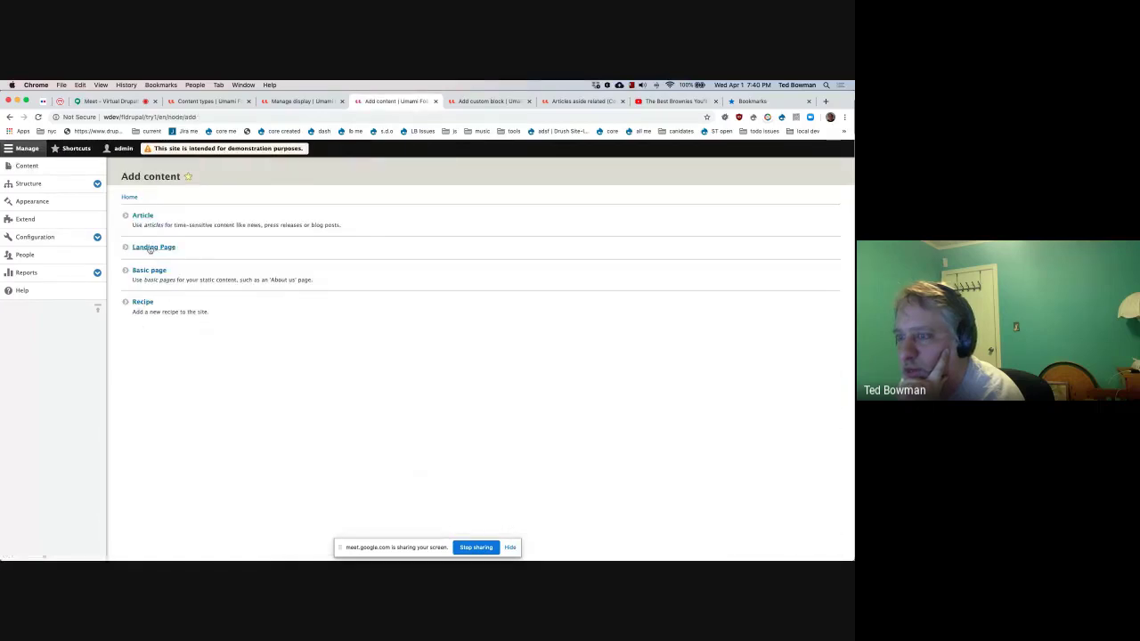
{"action": "left_click", "coordinate": [150, 248]}
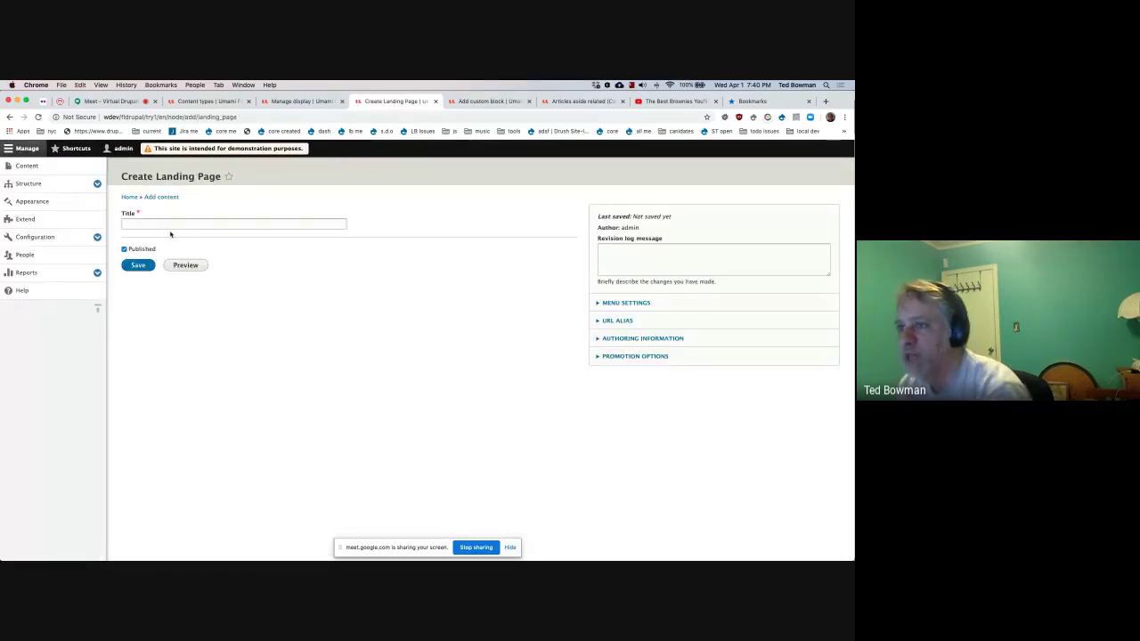
{"action": "left_click", "coordinate": [162, 224]}
{"action": "type", "text": "Home page "}
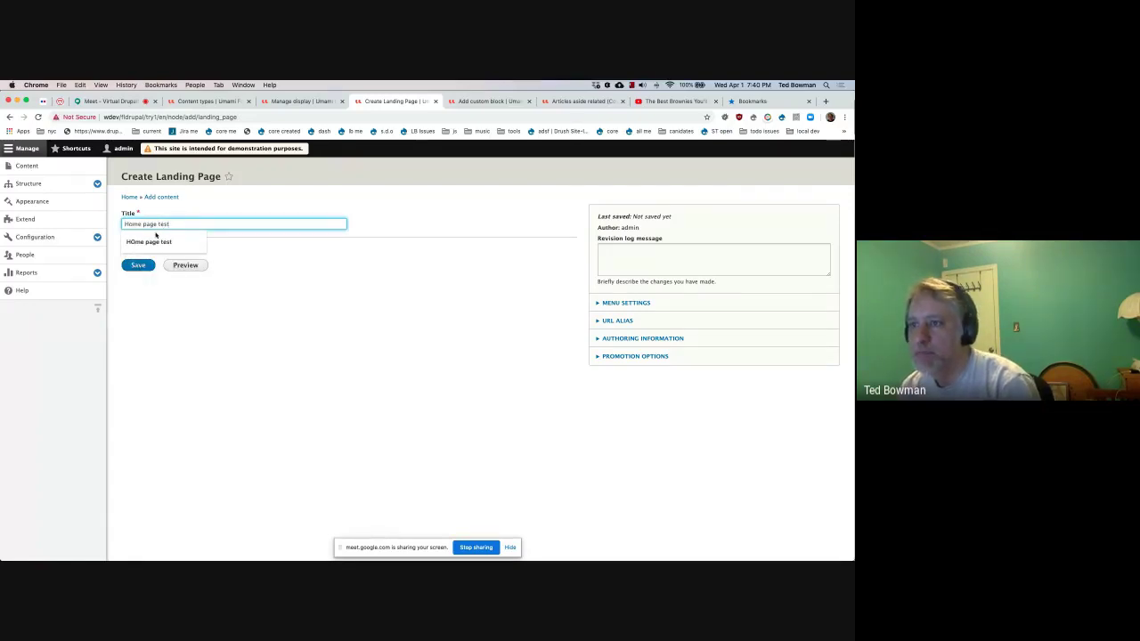
{"action": "type", "text": "test"}
{"action": "left_click", "coordinate": [138, 265]}
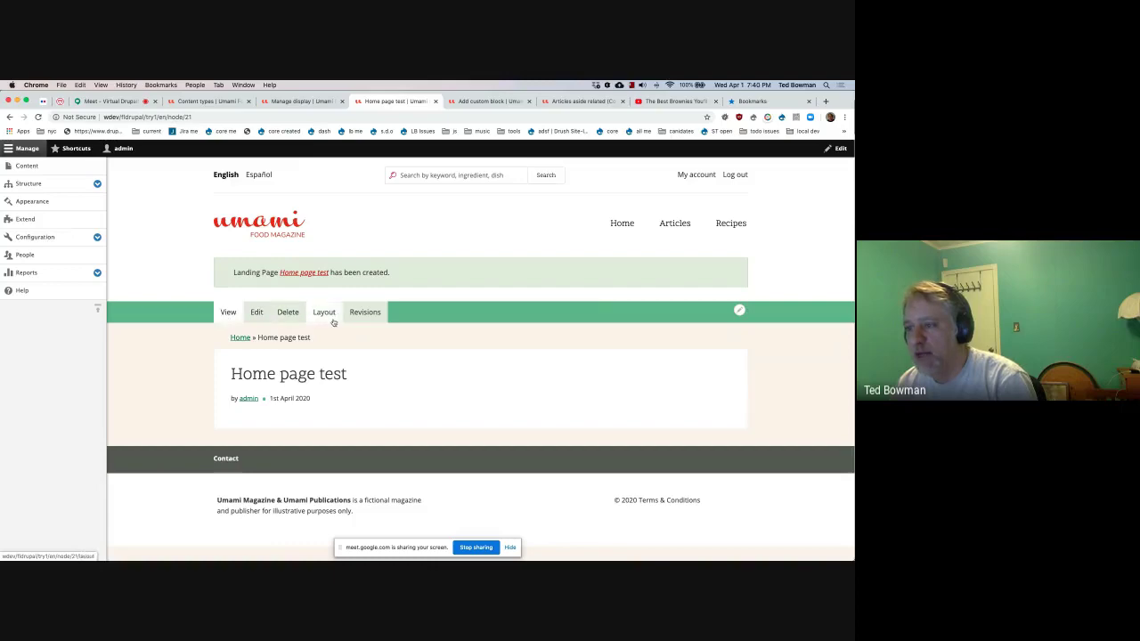
Step: Open the layout of the "Home page test" item and add the Umami Home Banner block to Section 1 with its title displayed
{"action": "scroll", "coordinate": [344, 391], "scroll_direction": "down", "scroll_amount": 5}
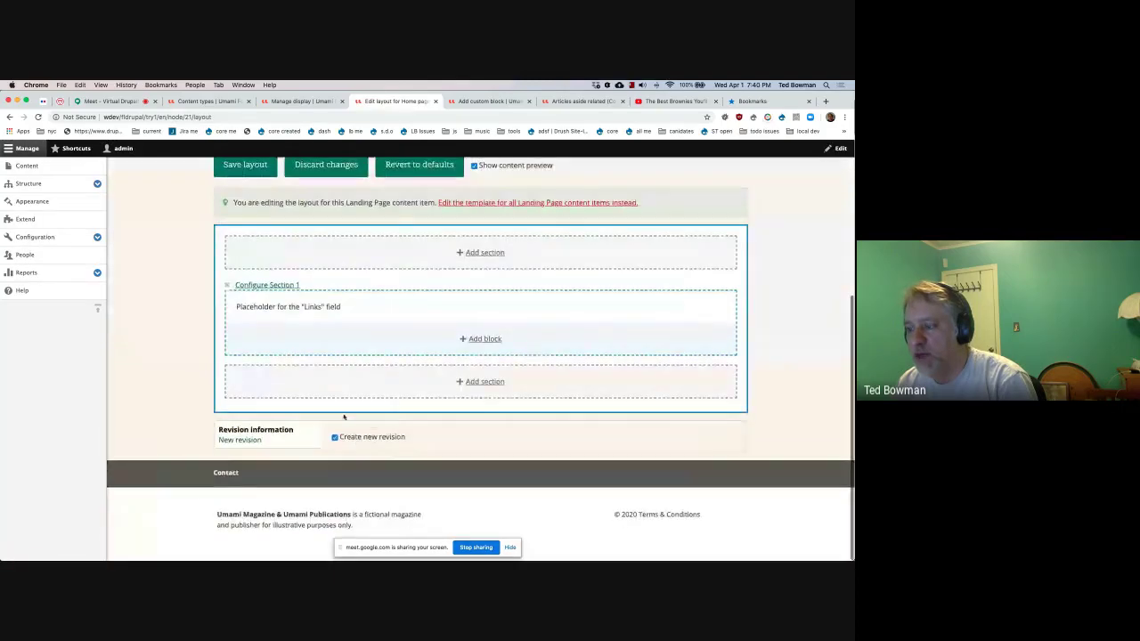
{"action": "left_click", "coordinate": [484, 339]}
{"action": "left_click", "coordinate": [758, 225]}
{"action": "type", "text": "bl"}
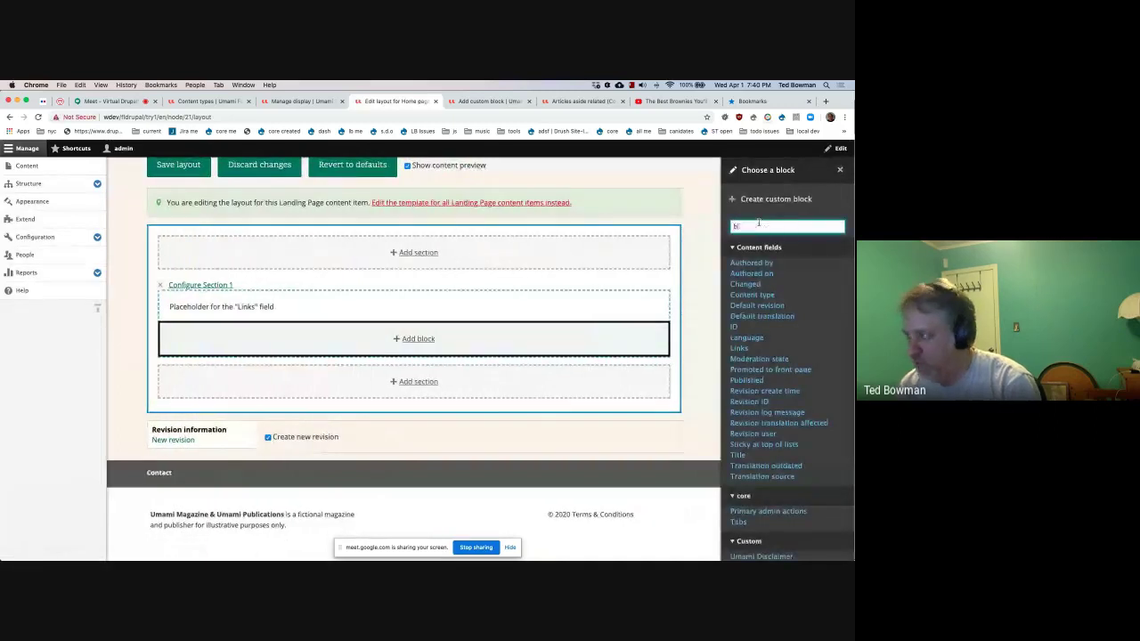
{"action": "type", "text": "nner"}
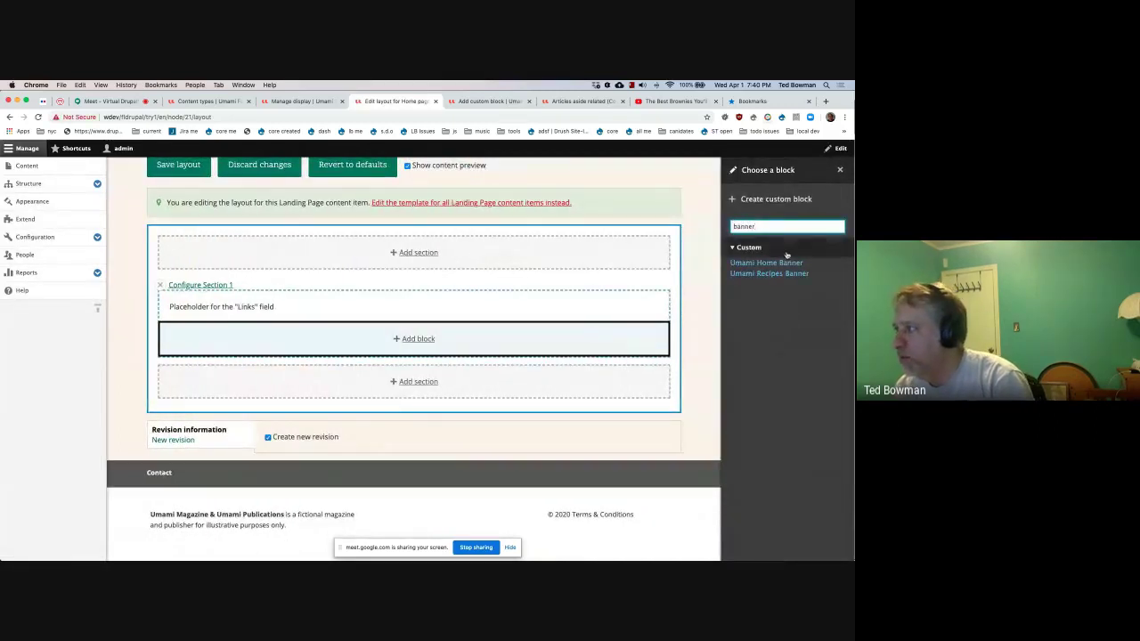
{"action": "left_click", "coordinate": [765, 258]}
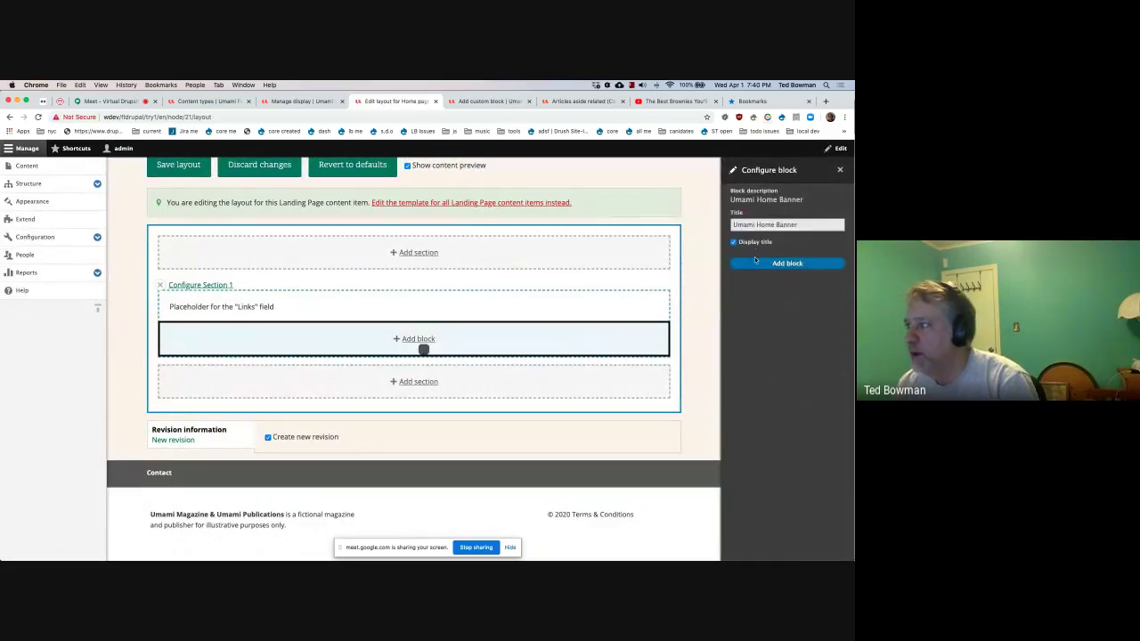
{"action": "left_click", "coordinate": [755, 262]}
Step: Add a two-column section with 50%/50% column widths below the banner section
{"action": "scroll", "coordinate": [535, 340], "scroll_direction": "down", "scroll_amount": 5}
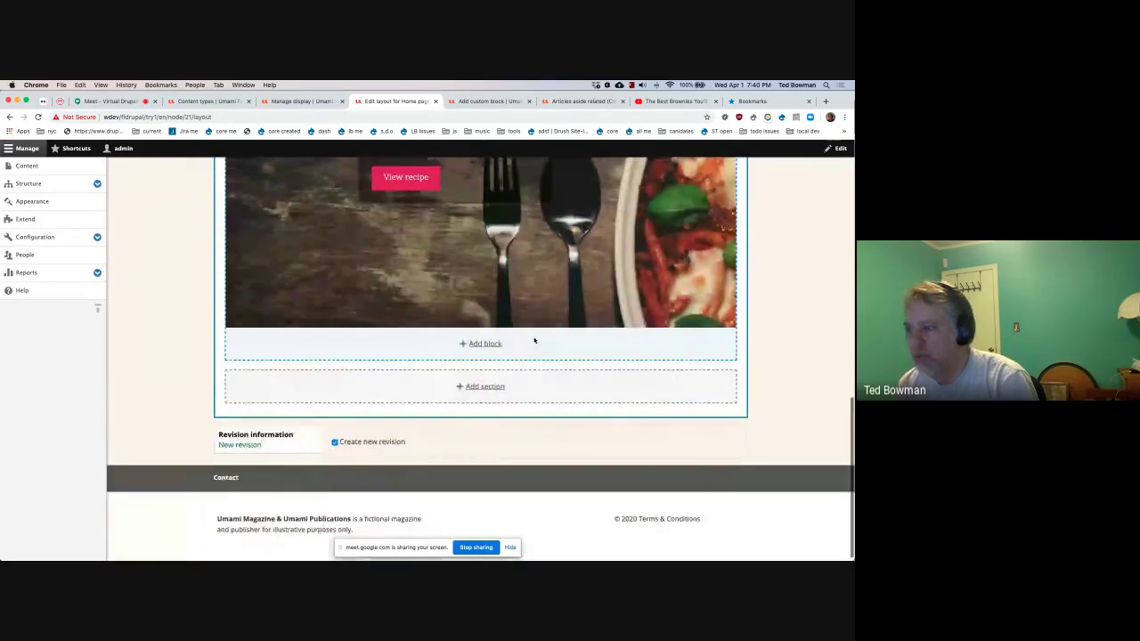
{"action": "left_click", "coordinate": [486, 386]}
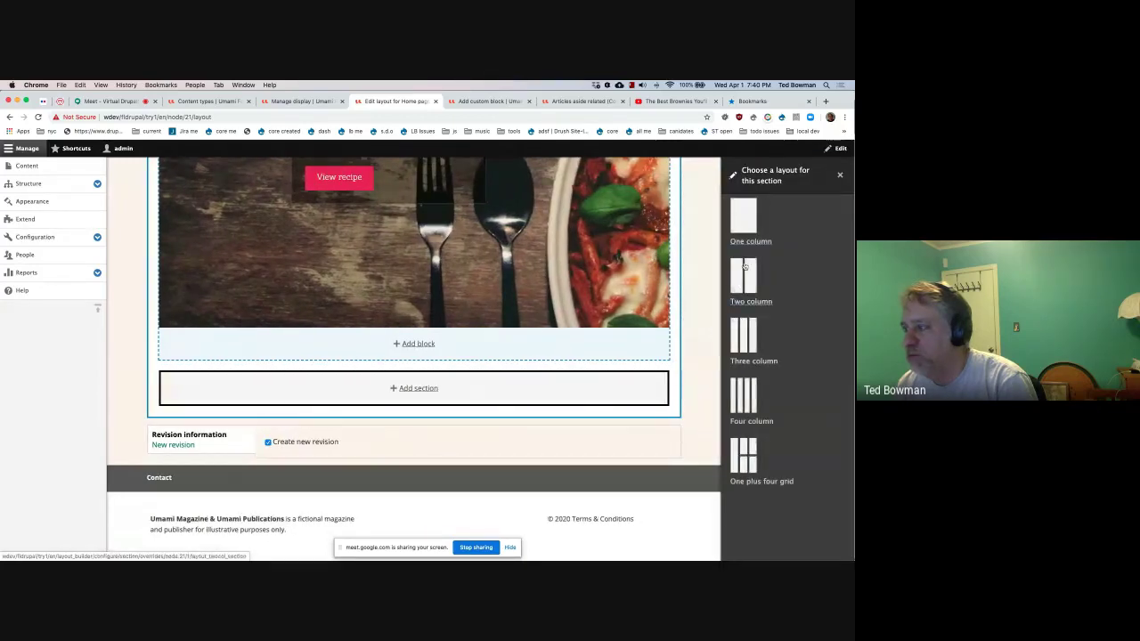
{"action": "left_click", "coordinate": [746, 279]}
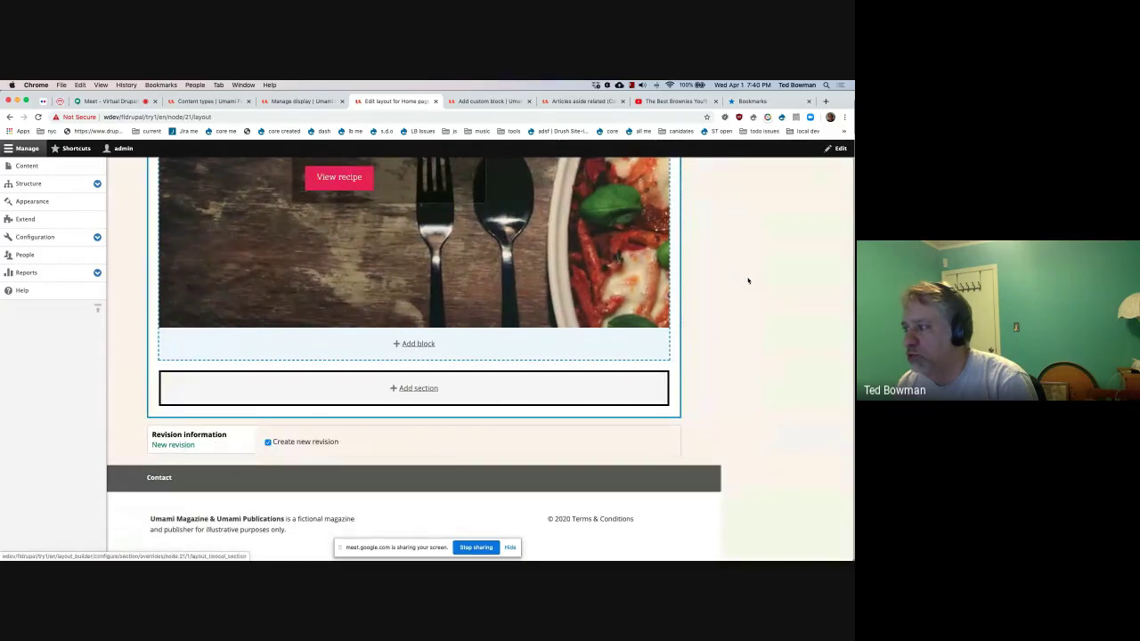
{"action": "left_click", "coordinate": [757, 201]}
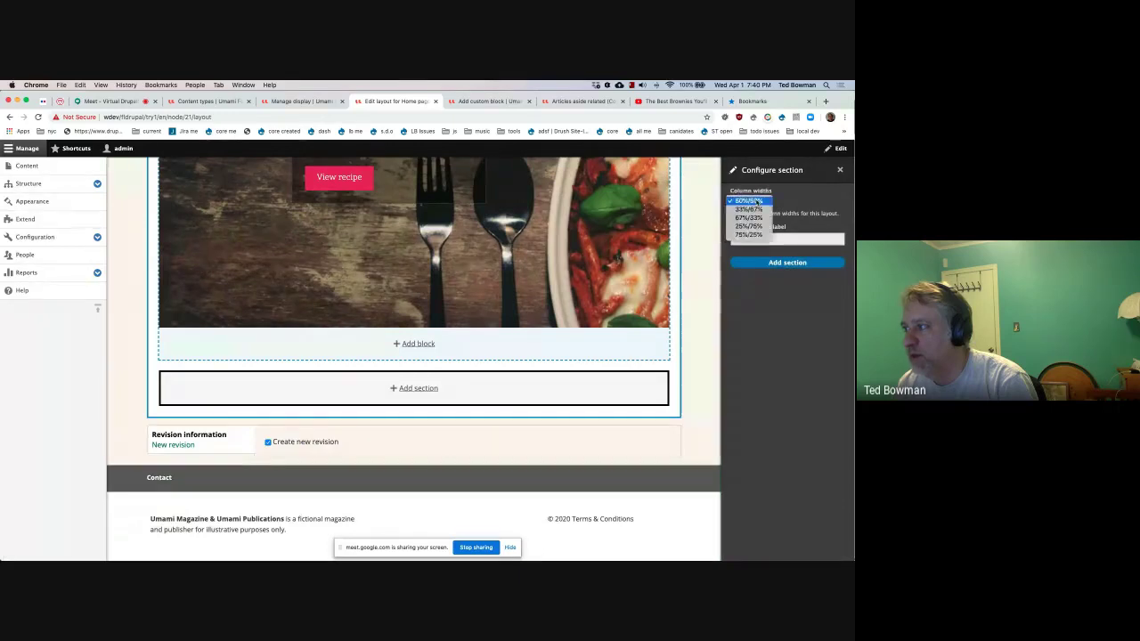
{"action": "left_click", "coordinate": [755, 201]}
{"action": "left_click", "coordinate": [779, 265]}
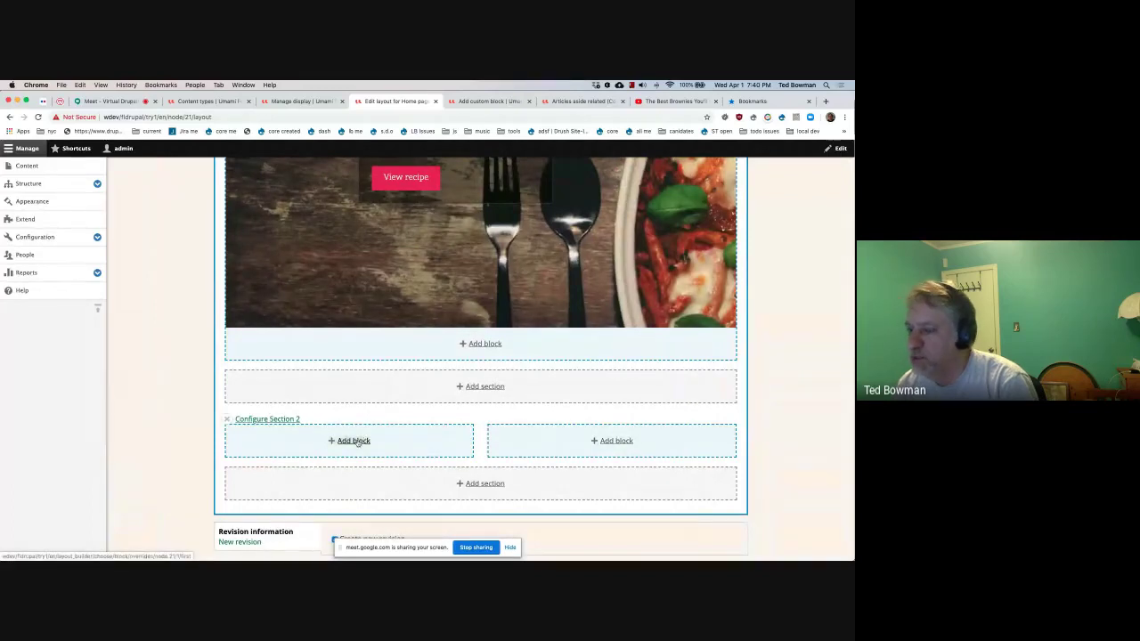
Step: Add the "Demo Promoted Items : Block: Promoted Items - Single" block to the first column of Section 2 with its default settings
{"action": "left_click", "coordinate": [354, 440]}
{"action": "left_click", "coordinate": [755, 225]}
{"action": "type", "text": "t"}
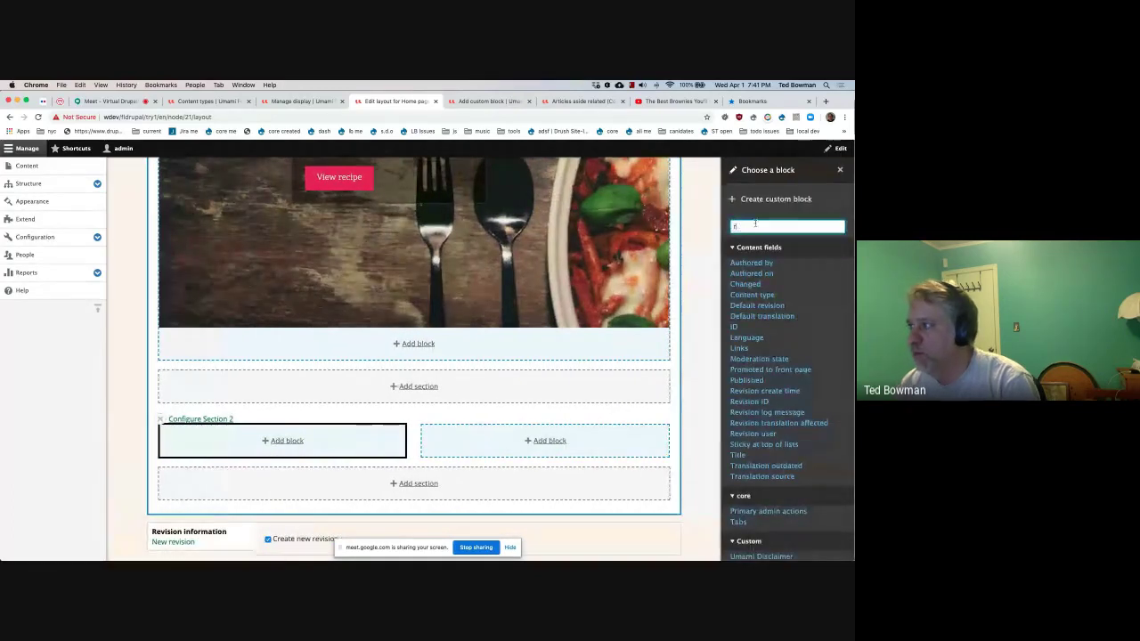
{"action": "type", "text": "ie"}
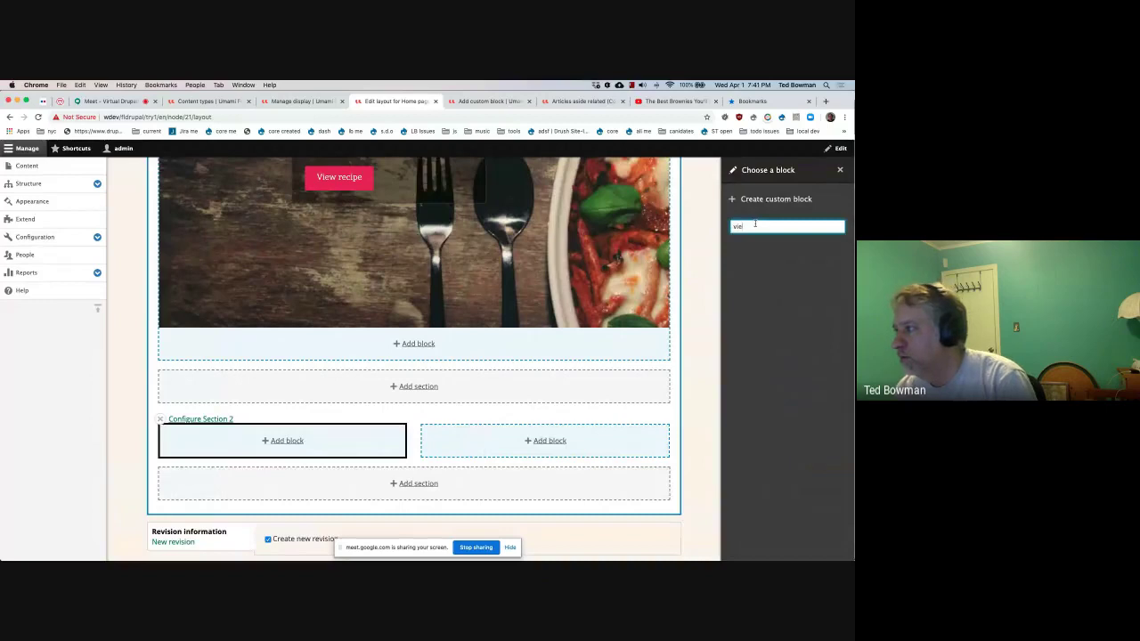
{"action": "key", "text": "BackSpace"}
{"action": "key", "text": "BackSpace"}
{"action": "key", "text": "BackSpace"}
{"action": "scroll", "coordinate": [806, 347], "scroll_direction": "down", "scroll_amount": 5}
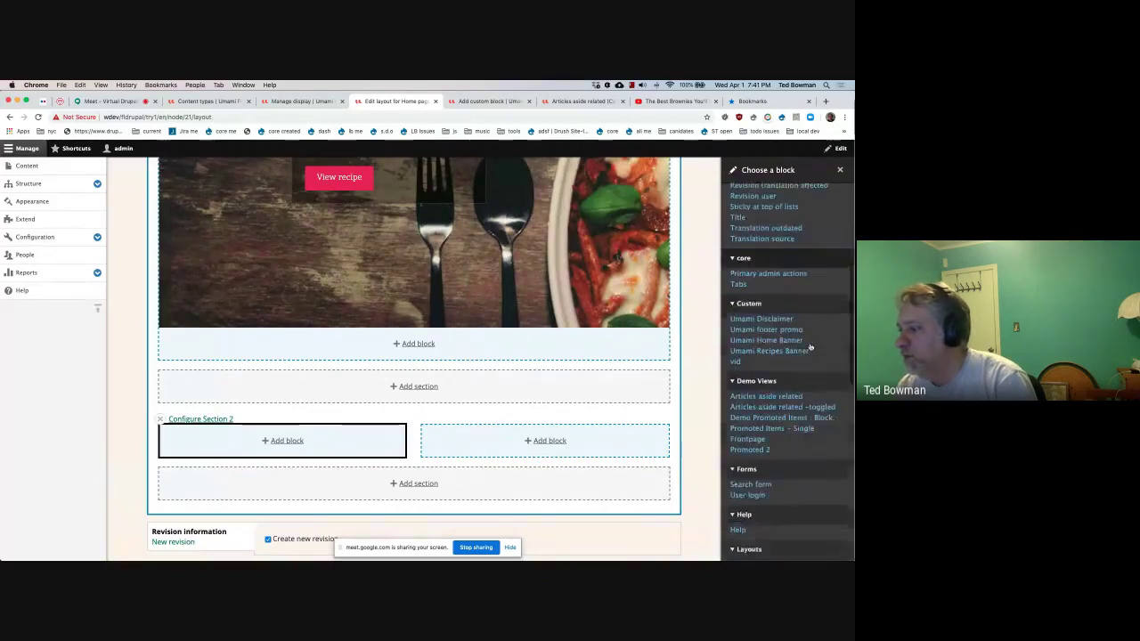
{"action": "scroll", "coordinate": [810, 347], "scroll_direction": "down", "scroll_amount": 1}
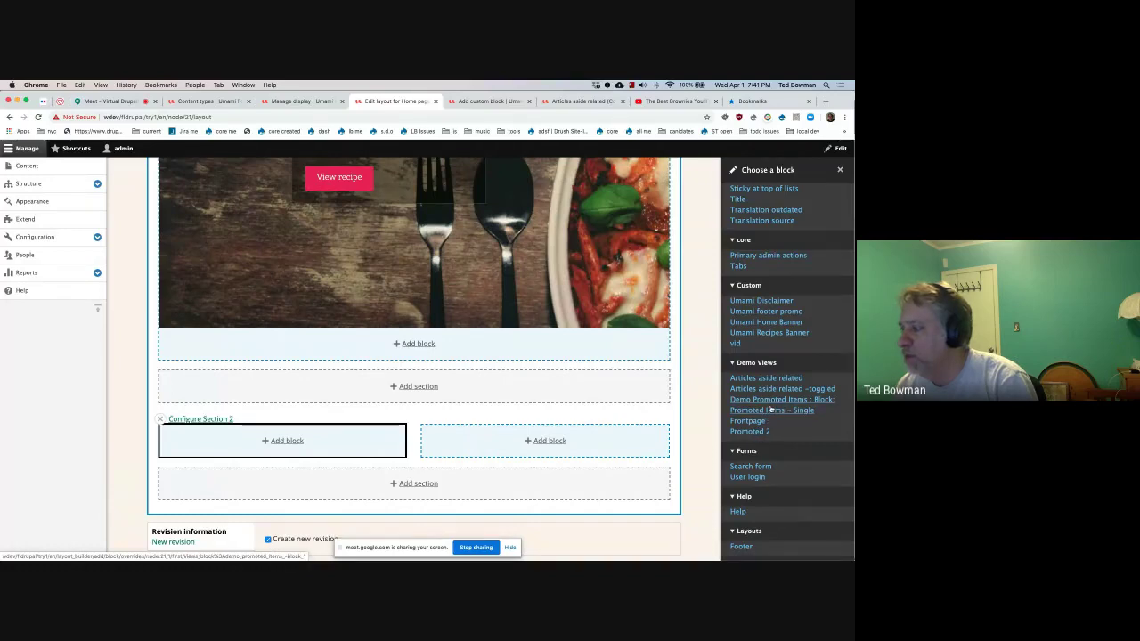
{"action": "left_click", "coordinate": [771, 409]}
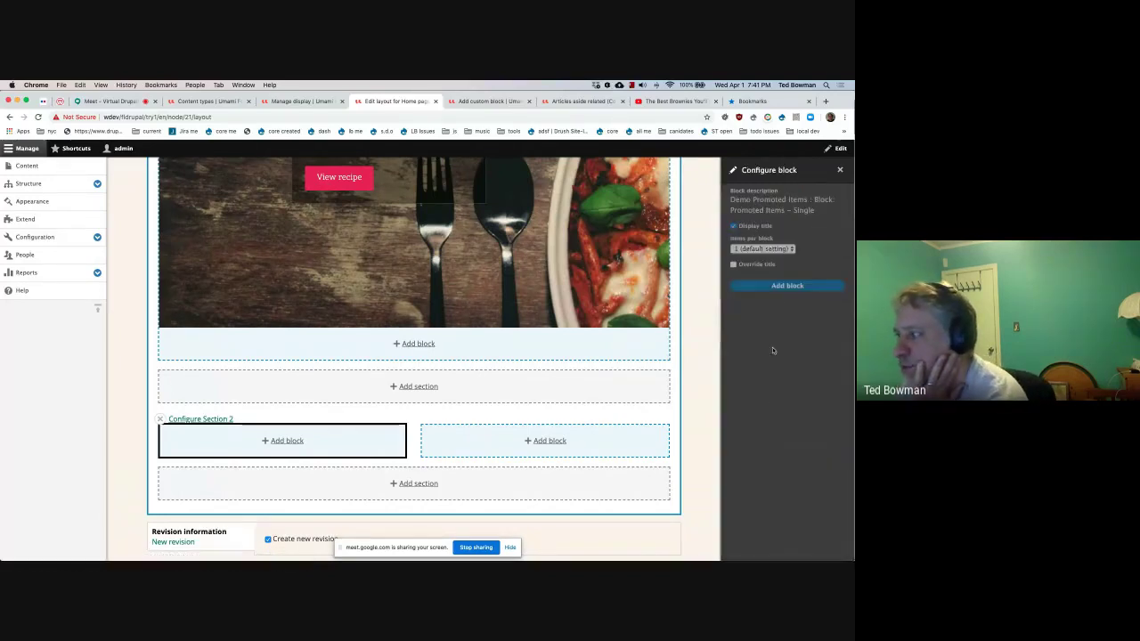
{"action": "left_click", "coordinate": [780, 286]}
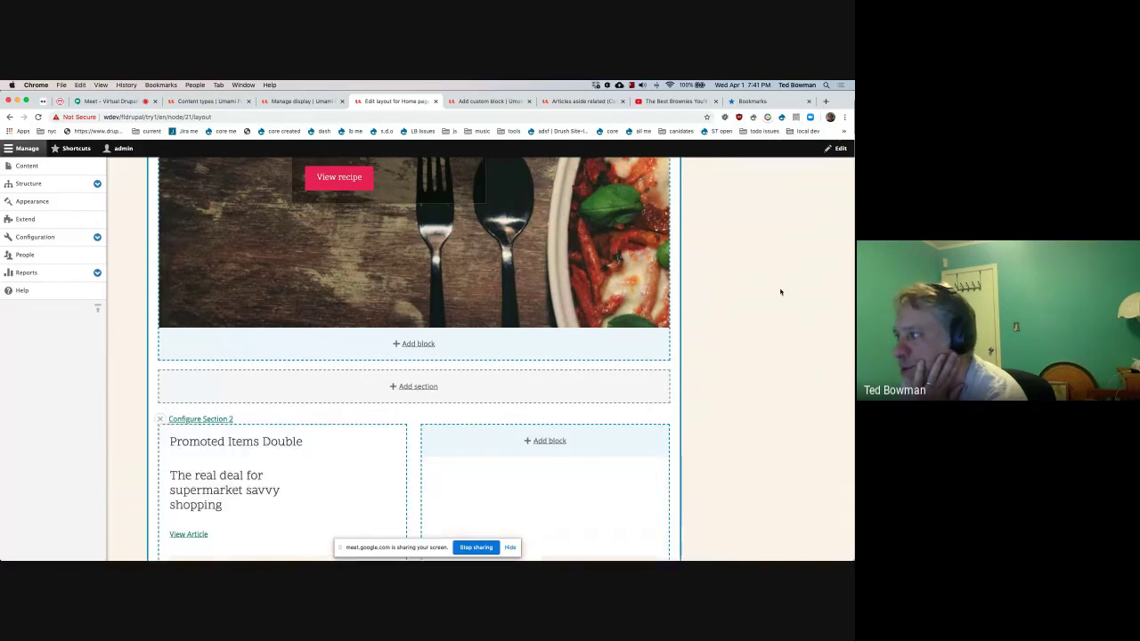
Step: Configure the promoted item block in Section 2's first column to hide its title
{"action": "scroll", "coordinate": [569, 478], "scroll_direction": "down", "scroll_amount": 3}
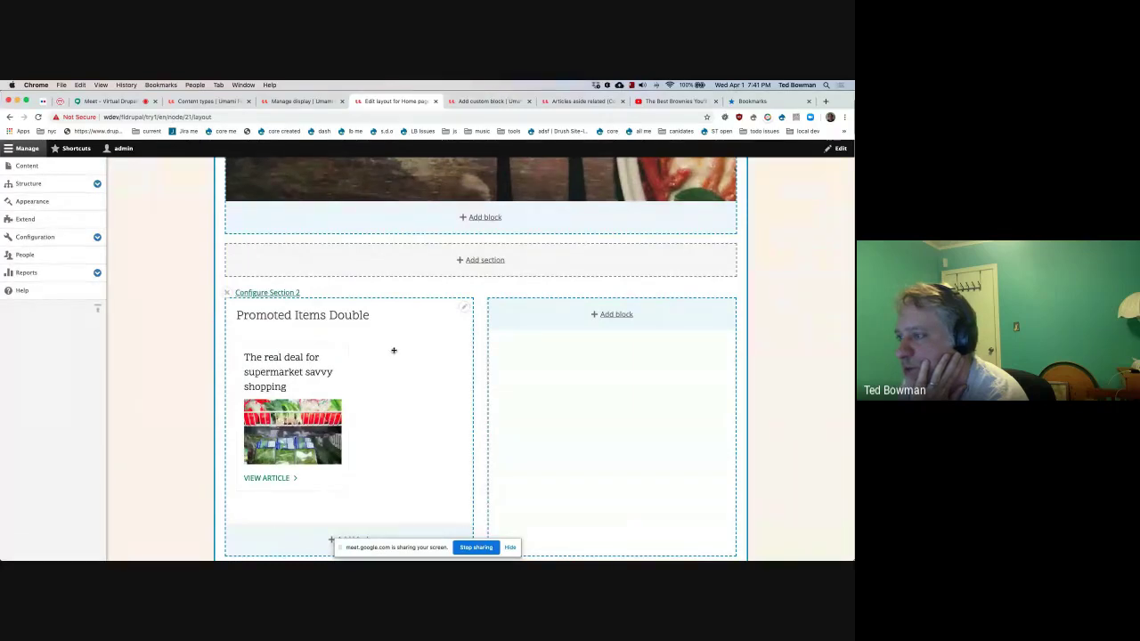
{"action": "left_click", "coordinate": [464, 308]}
{"action": "left_click", "coordinate": [443, 321]}
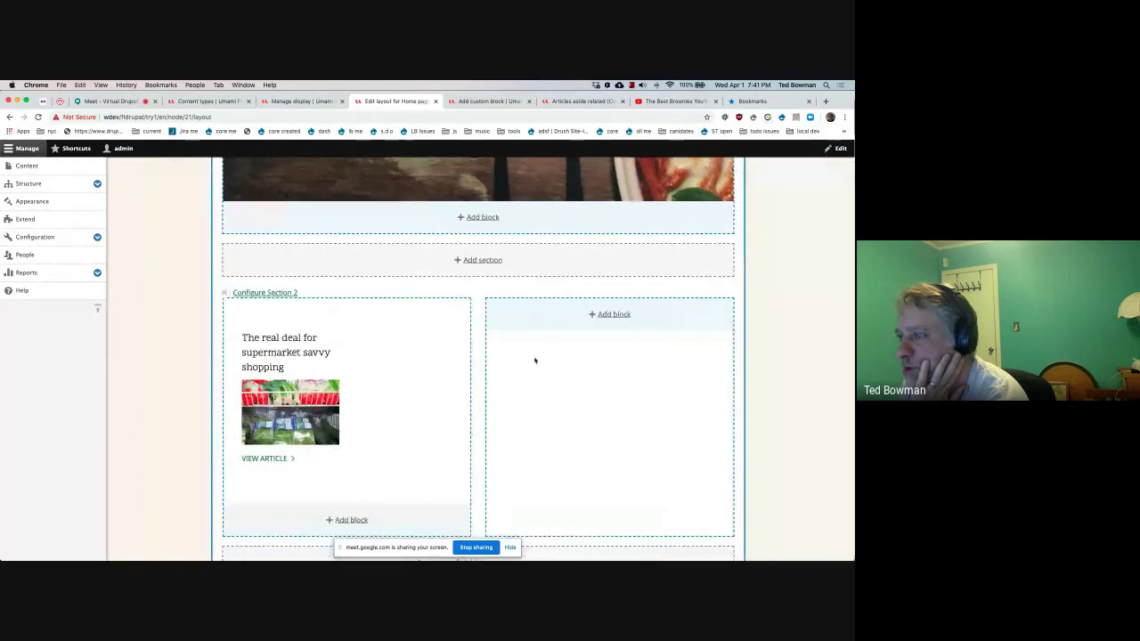
Step: Add the Promoted 2 block to the second column of Section 2 with its title hidden and the default 2 items
{"action": "left_click", "coordinate": [605, 315]}
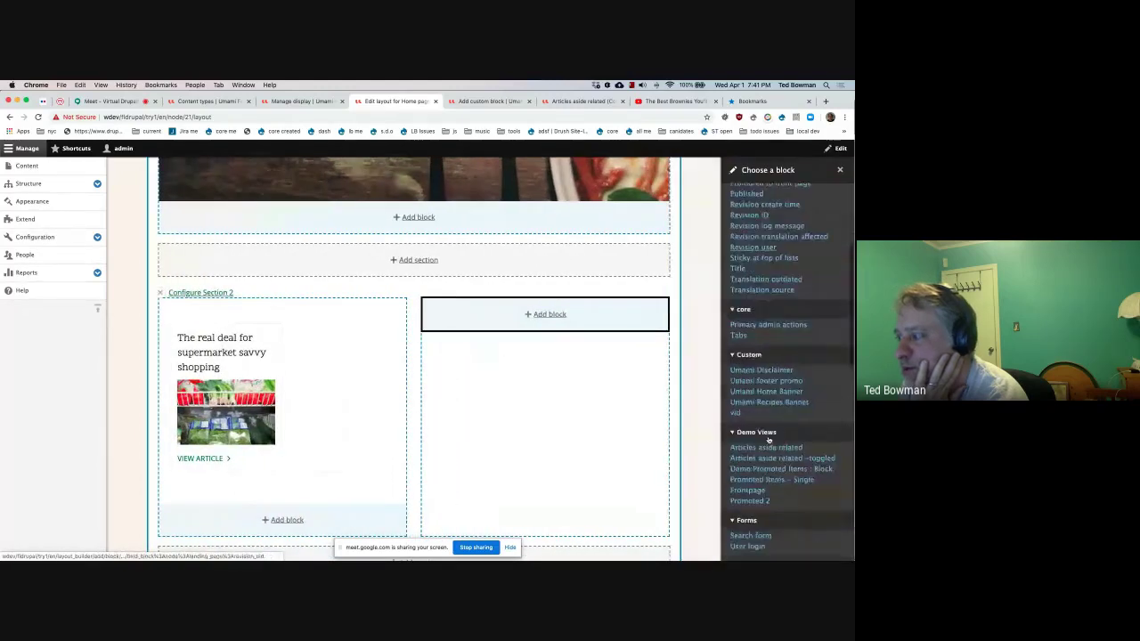
{"action": "scroll", "coordinate": [768, 440], "scroll_direction": "down", "scroll_amount": 3}
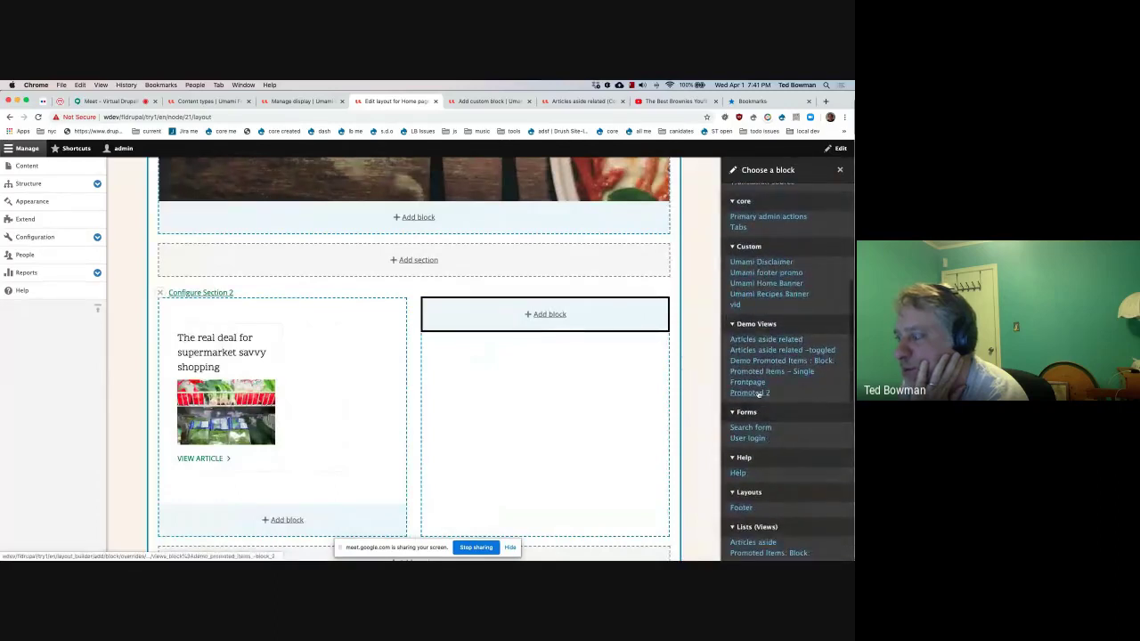
{"action": "left_click", "coordinate": [752, 393]}
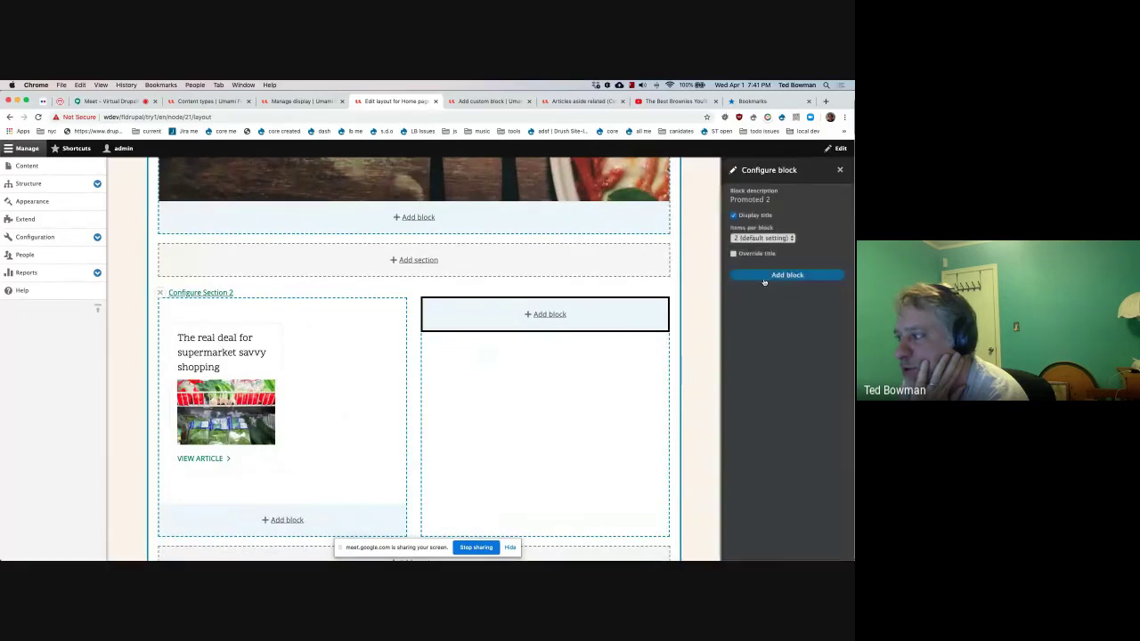
{"action": "left_click", "coordinate": [734, 216]}
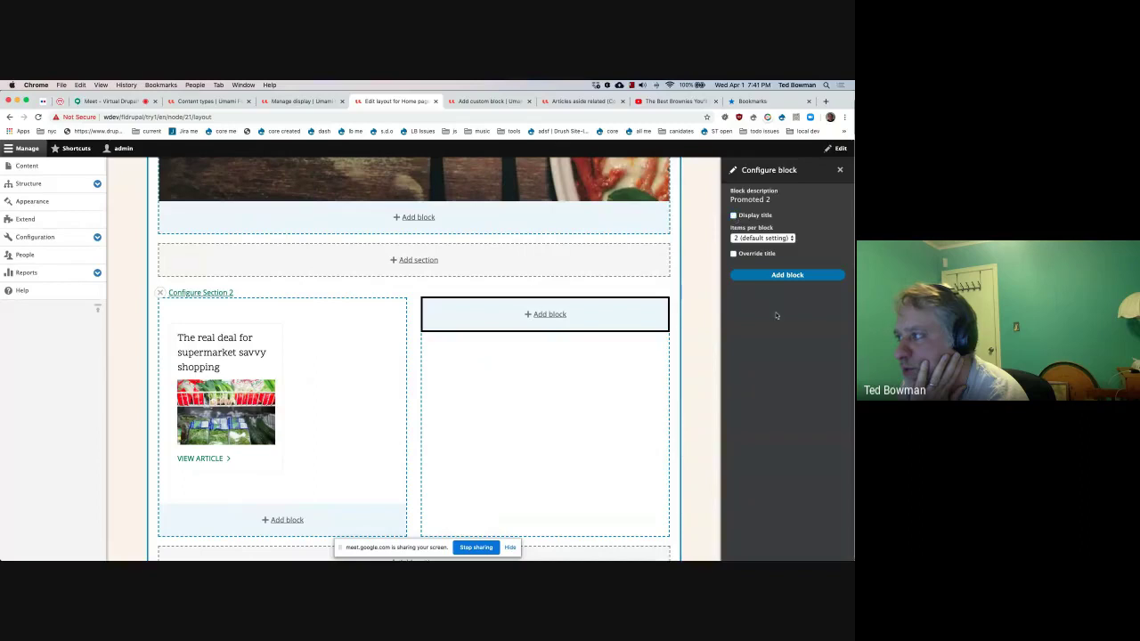
{"action": "left_click", "coordinate": [776, 275]}
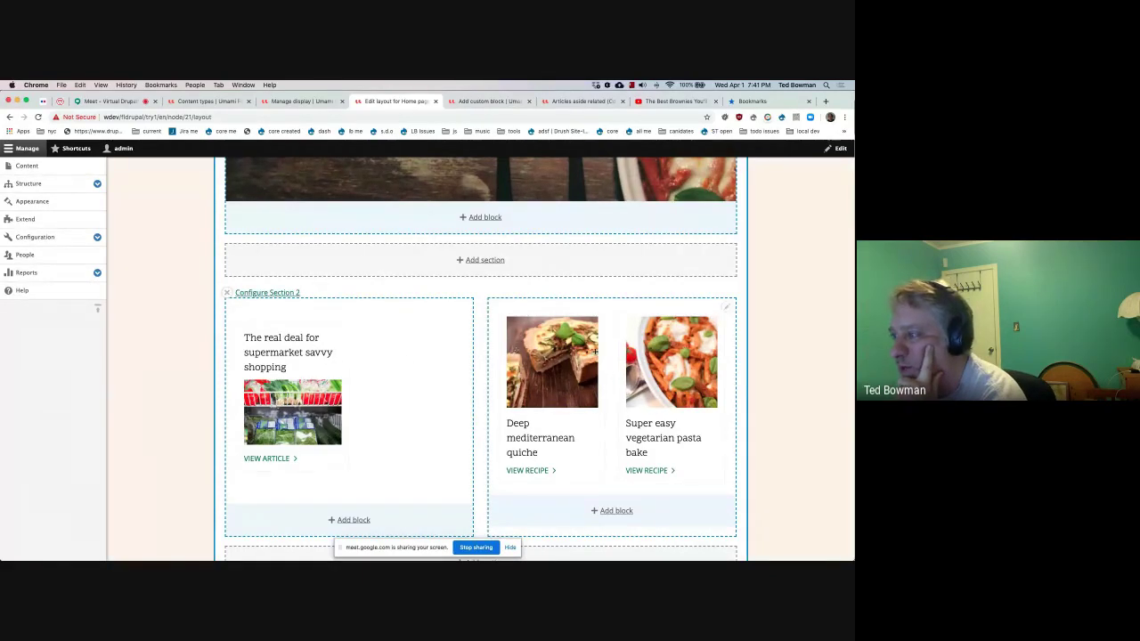
Step: Copy the intro text "Explore recipes across every type of occasion, ingredient, and skill level" from the original Umami homepage
{"action": "scroll", "coordinate": [631, 376], "scroll_direction": "down", "scroll_amount": 2}
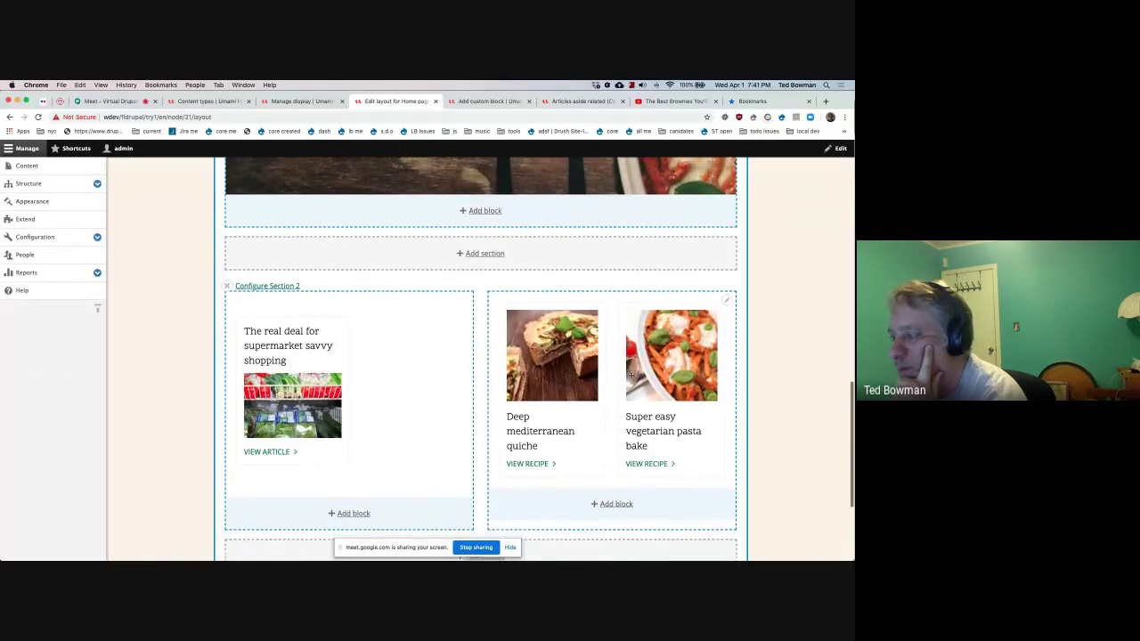
{"action": "scroll", "coordinate": [630, 375], "scroll_direction": "down", "scroll_amount": 1}
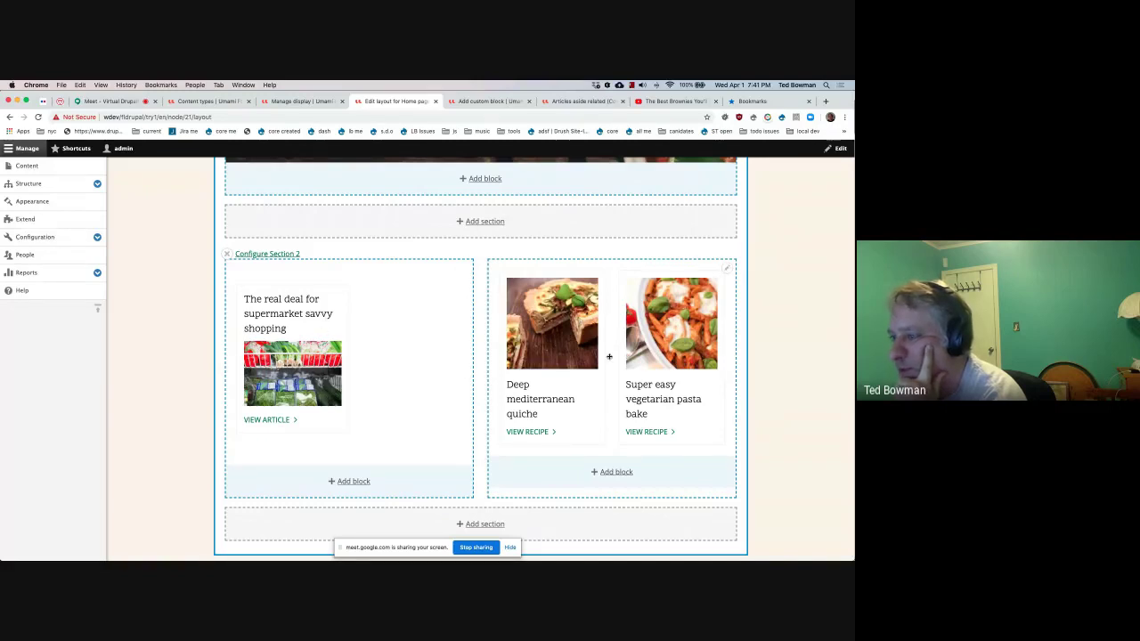
{"action": "scroll", "coordinate": [609, 356], "scroll_direction": "down", "scroll_amount": 3}
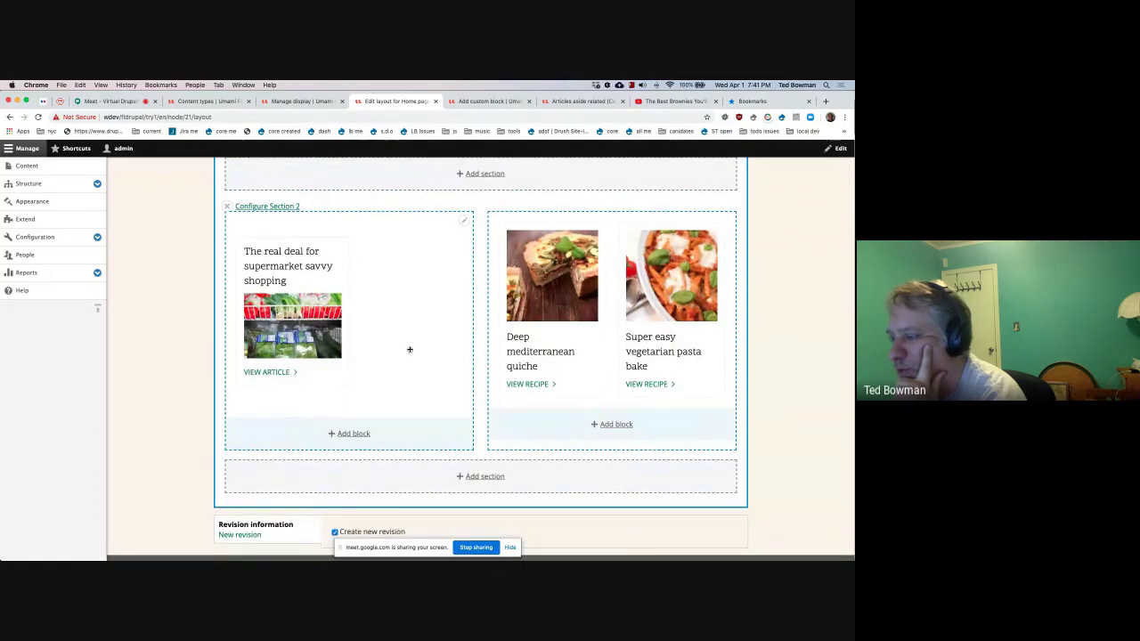
{"action": "scroll", "coordinate": [410, 349], "scroll_direction": "down", "scroll_amount": 3}
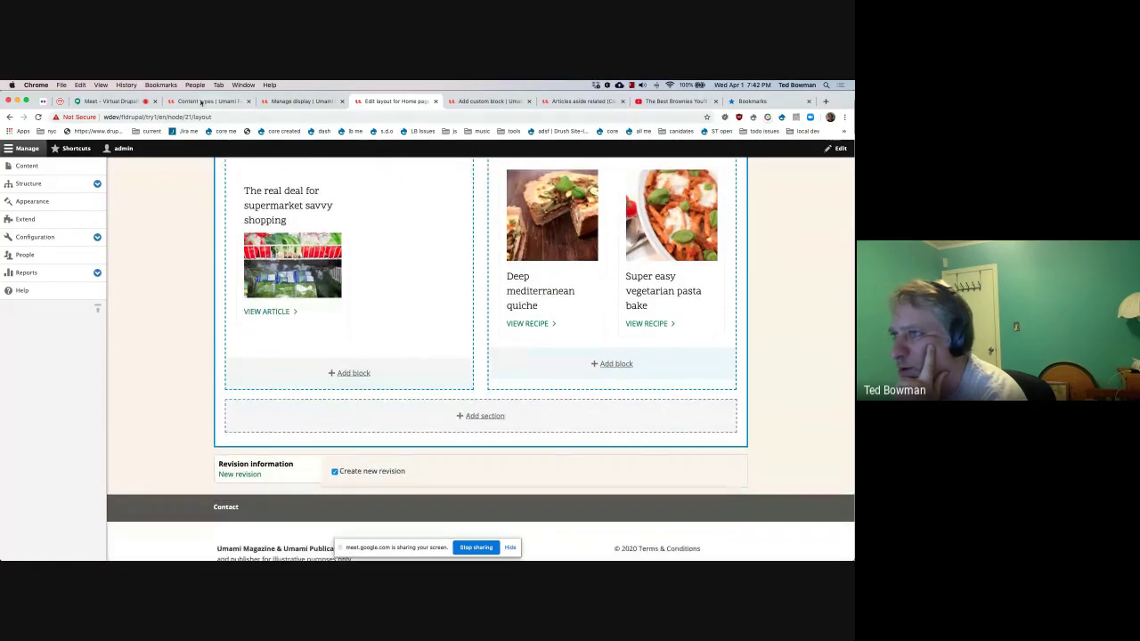
{"action": "left_click", "coordinate": [201, 101]}
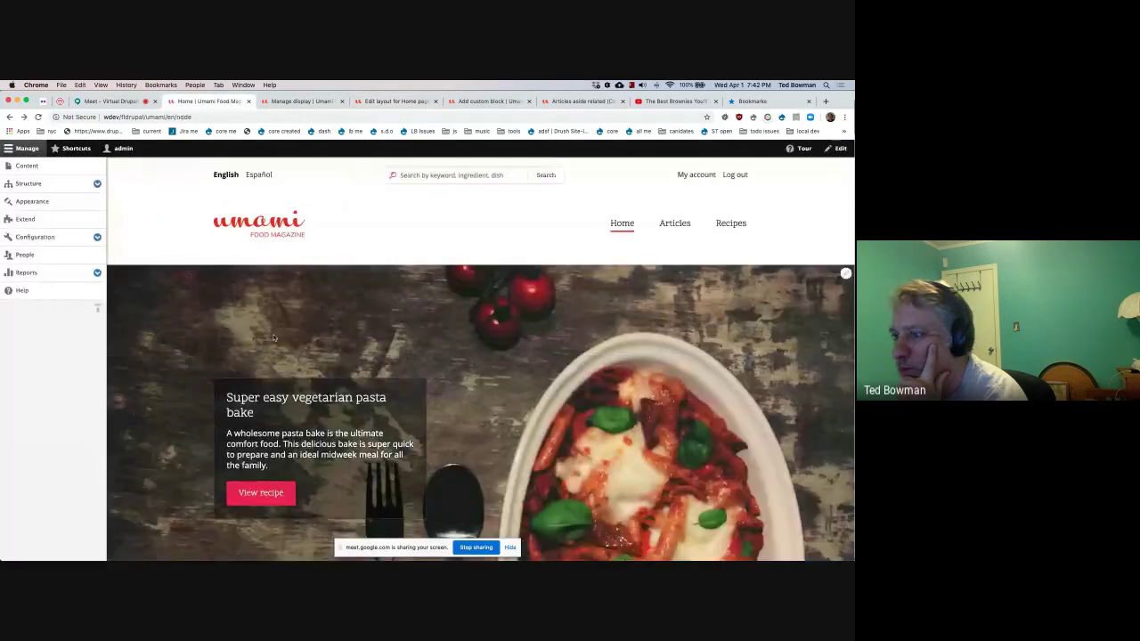
{"action": "scroll", "coordinate": [274, 338], "scroll_direction": "down", "scroll_amount": 10}
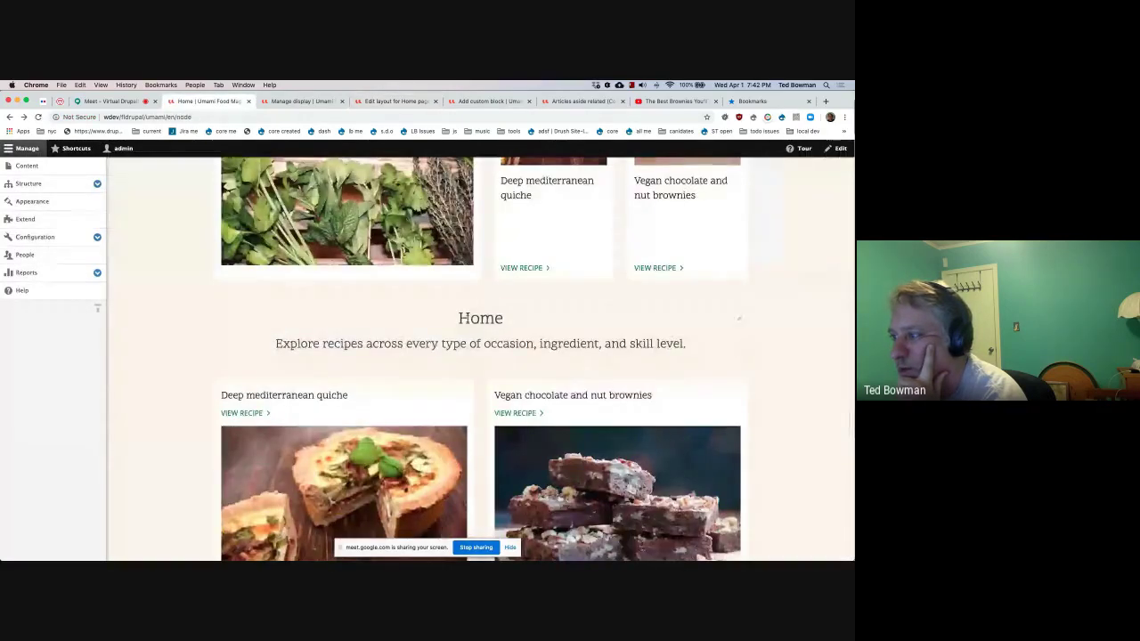
{"action": "left_click_drag", "start_coordinate": [480, 318], "coordinate": [684, 339]}
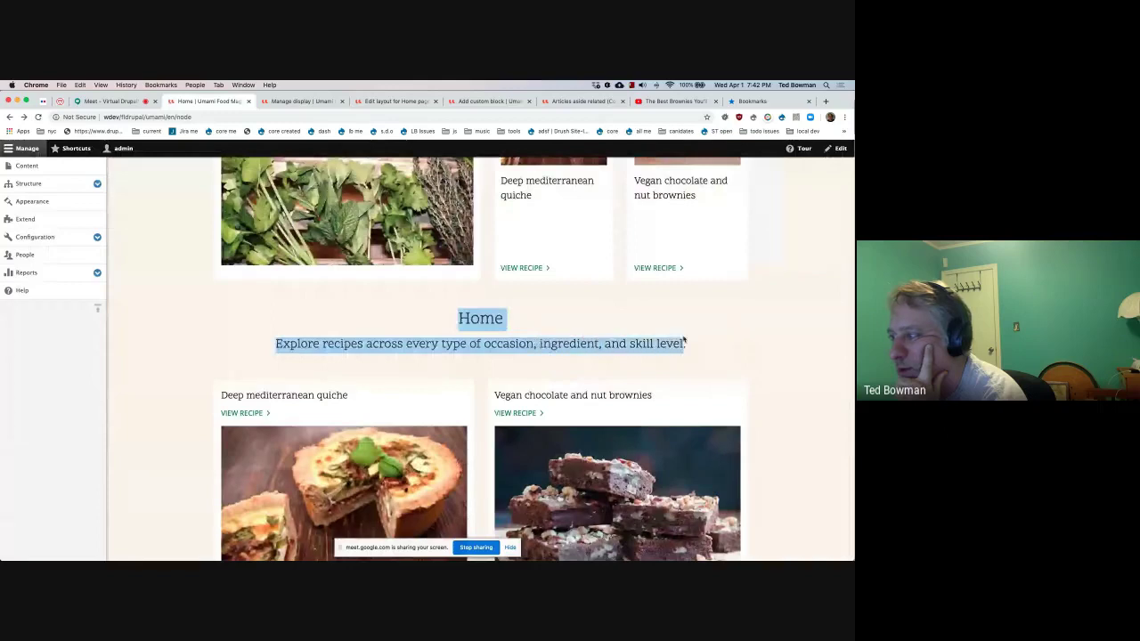
{"action": "left_click", "coordinate": [737, 345]}
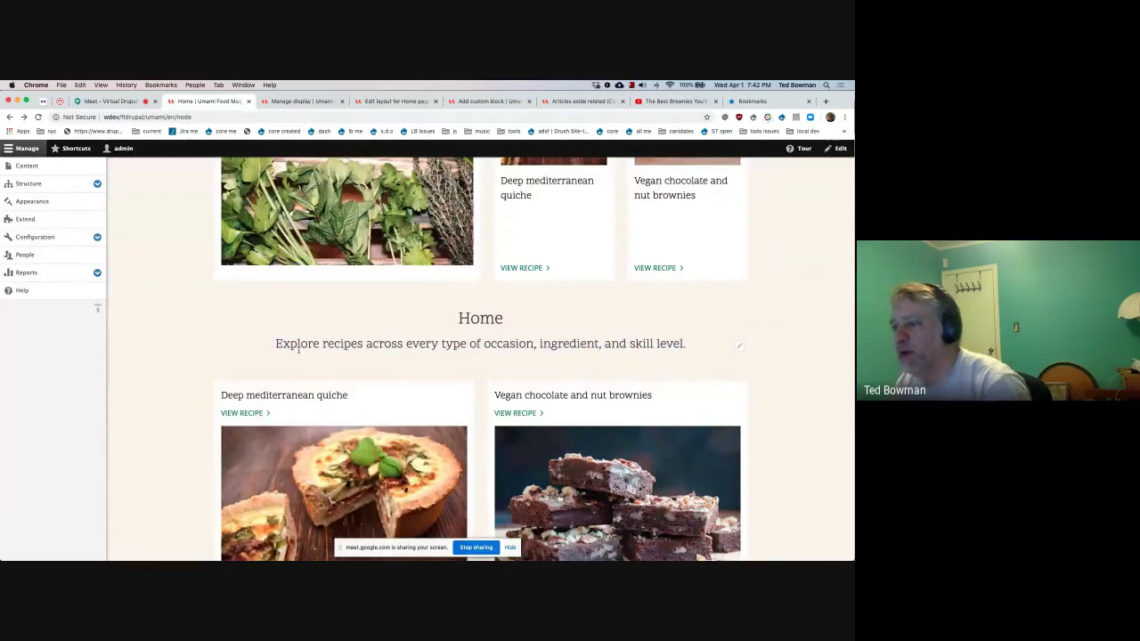
{"action": "left_click_drag", "start_coordinate": [291, 347], "coordinate": [585, 346]}
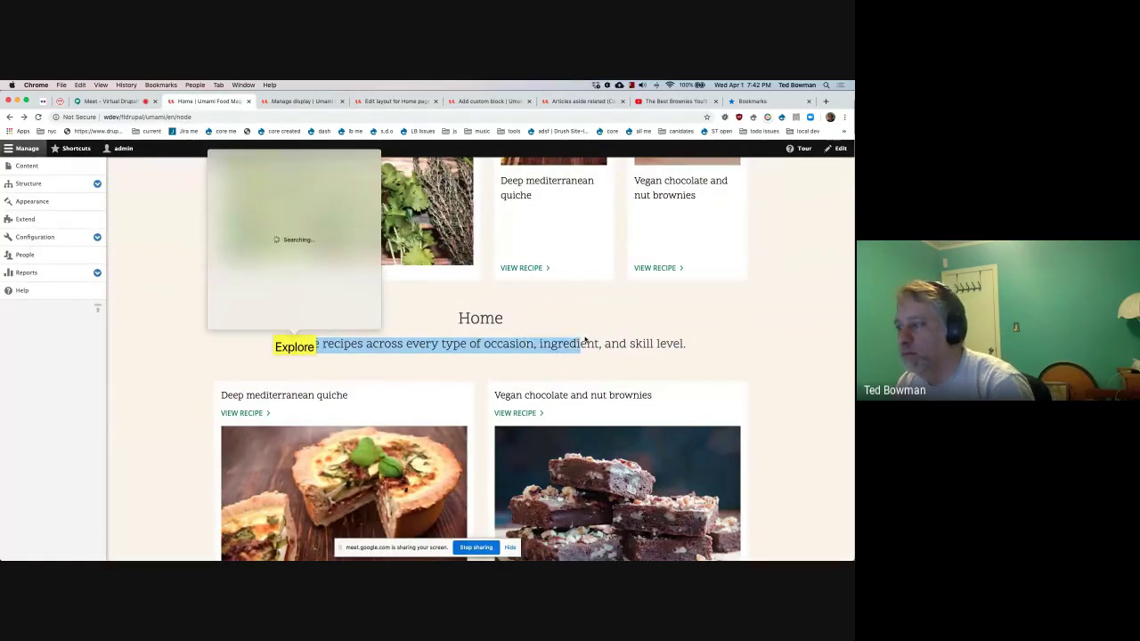
{"action": "left_click", "coordinate": [669, 344]}
{"action": "left_click_drag", "start_coordinate": [681, 344], "coordinate": [274, 345]}
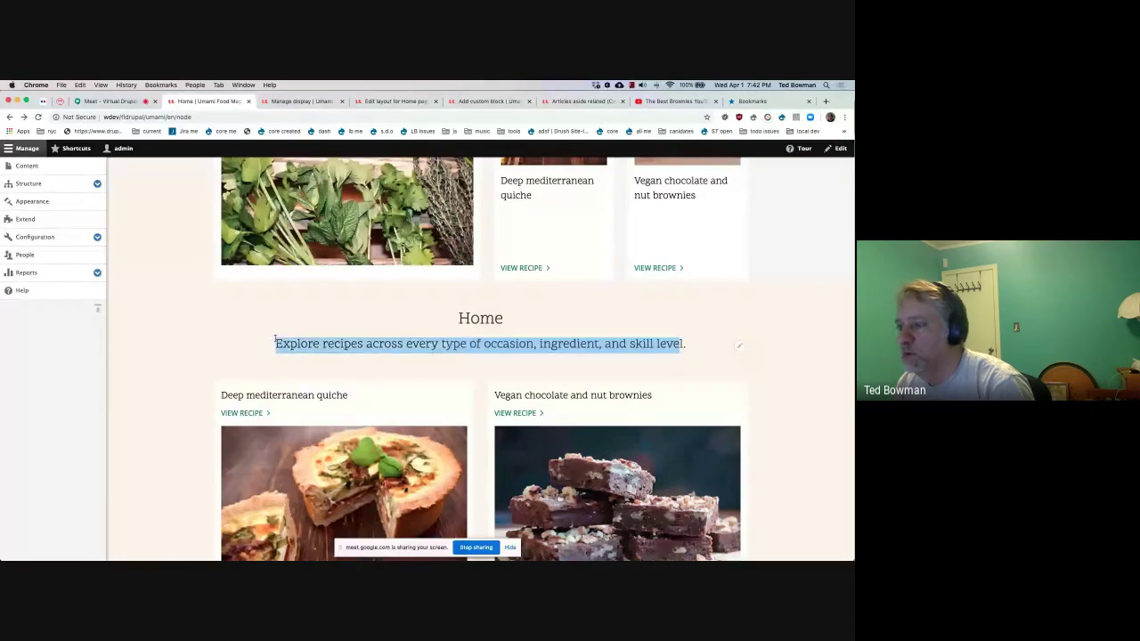
{"action": "key", "text": "super+c"}
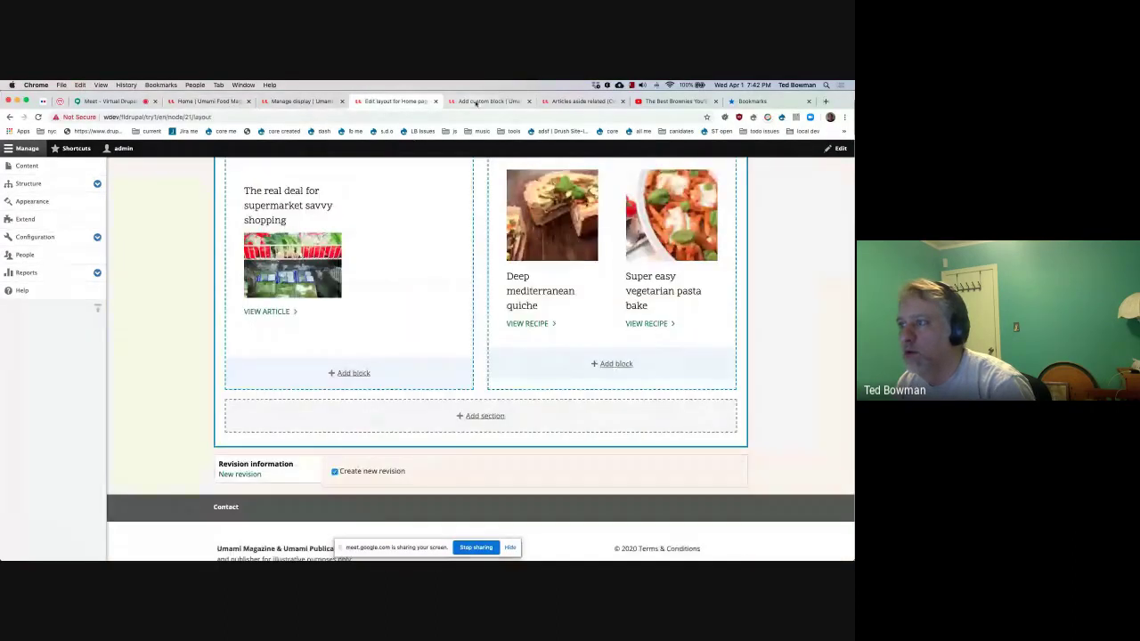
Step: Add a one-column section below the promoted items section in the "Home page test" layout
{"action": "left_click", "coordinate": [482, 416]}
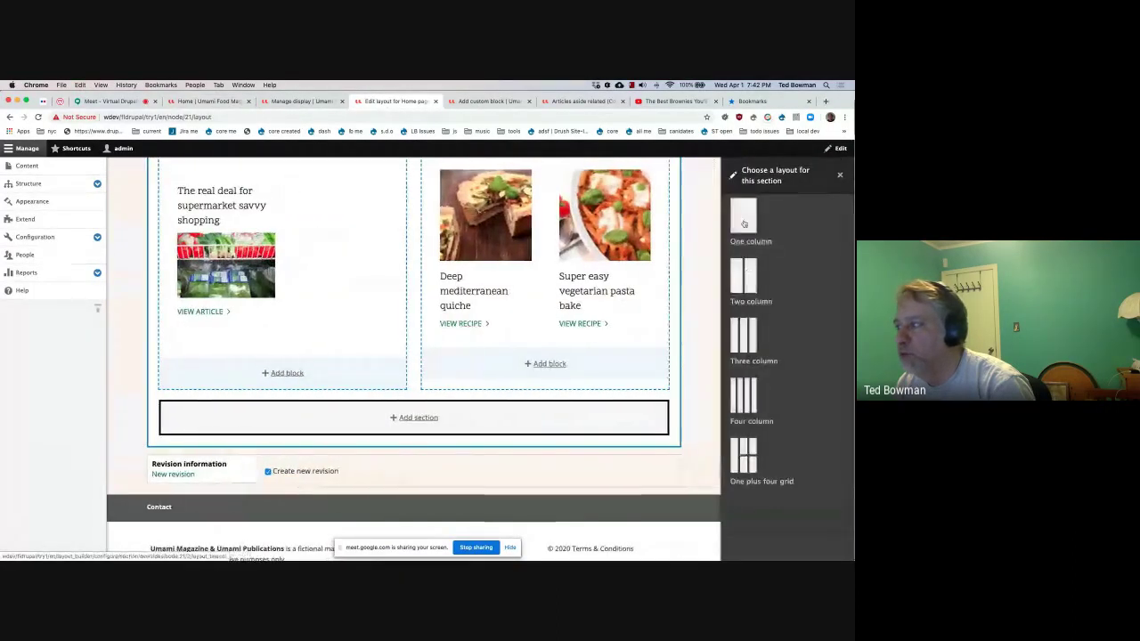
{"action": "left_click", "coordinate": [743, 223]}
{"action": "left_click", "coordinate": [787, 224]}
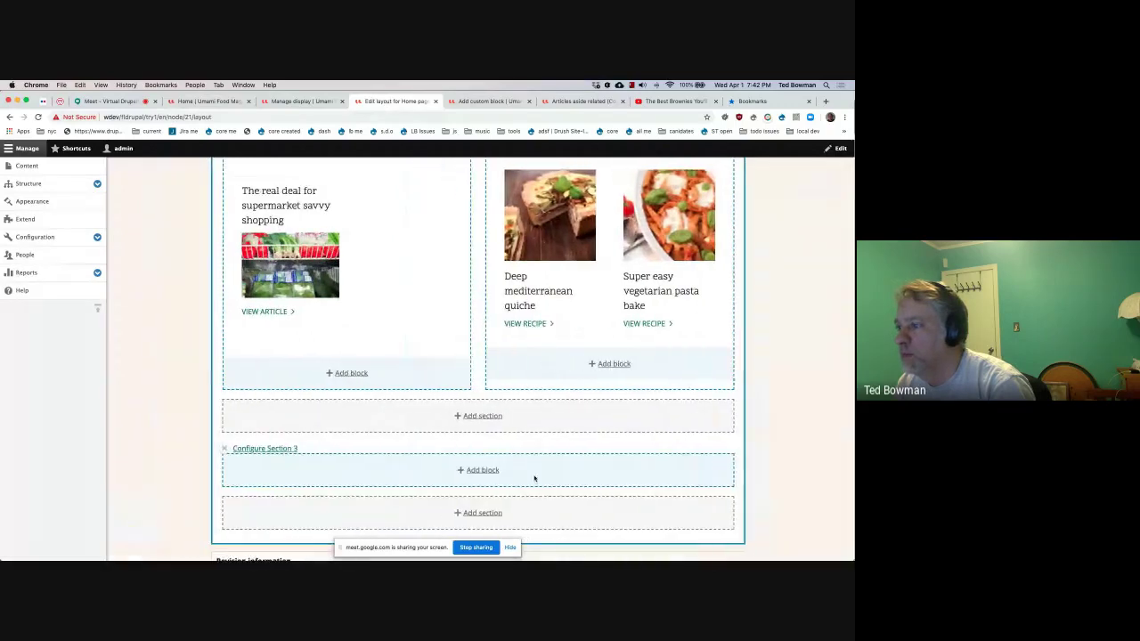
Step: Start a custom Basic block in Section 3 with the Normal-format body "Explore recipes across every type of occasion, ingredient, and skill leve"
{"action": "left_click", "coordinate": [480, 470]}
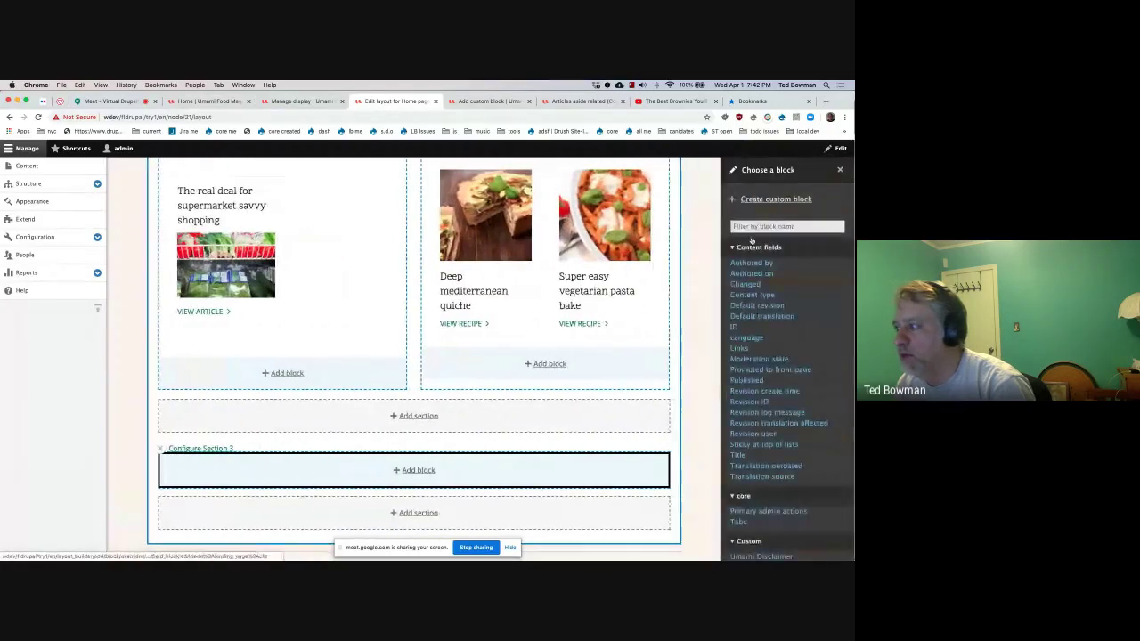
{"action": "left_click", "coordinate": [771, 199]}
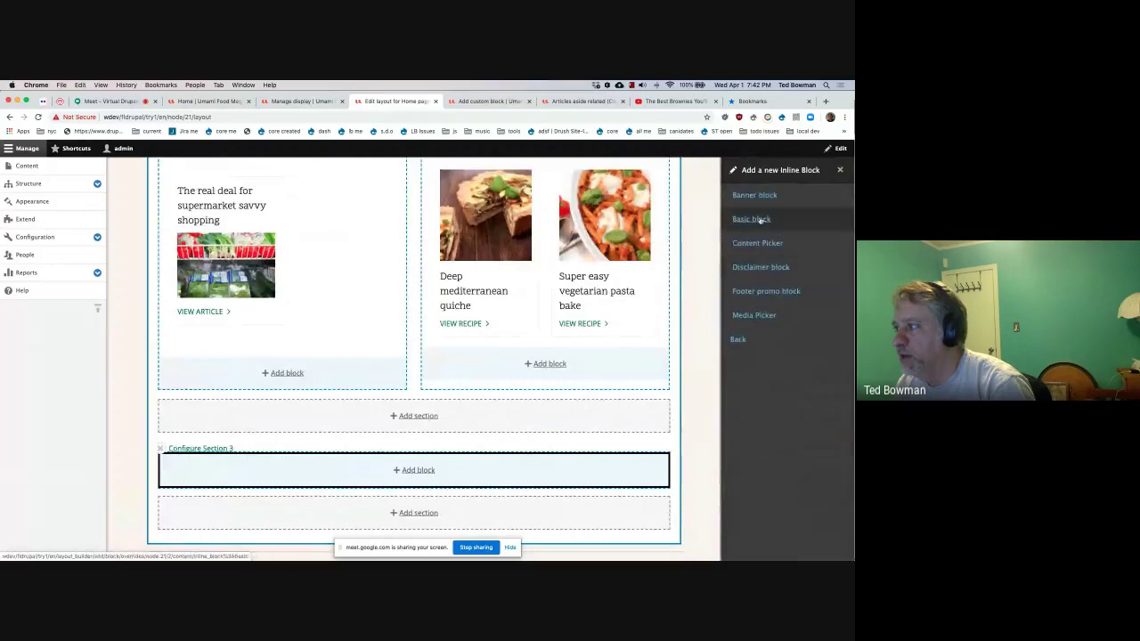
{"action": "left_click", "coordinate": [759, 220]}
{"action": "left_click", "coordinate": [764, 350]}
{"action": "type", "text": "Explore recipes across every type of occasion, ingredient, and skill leve"}
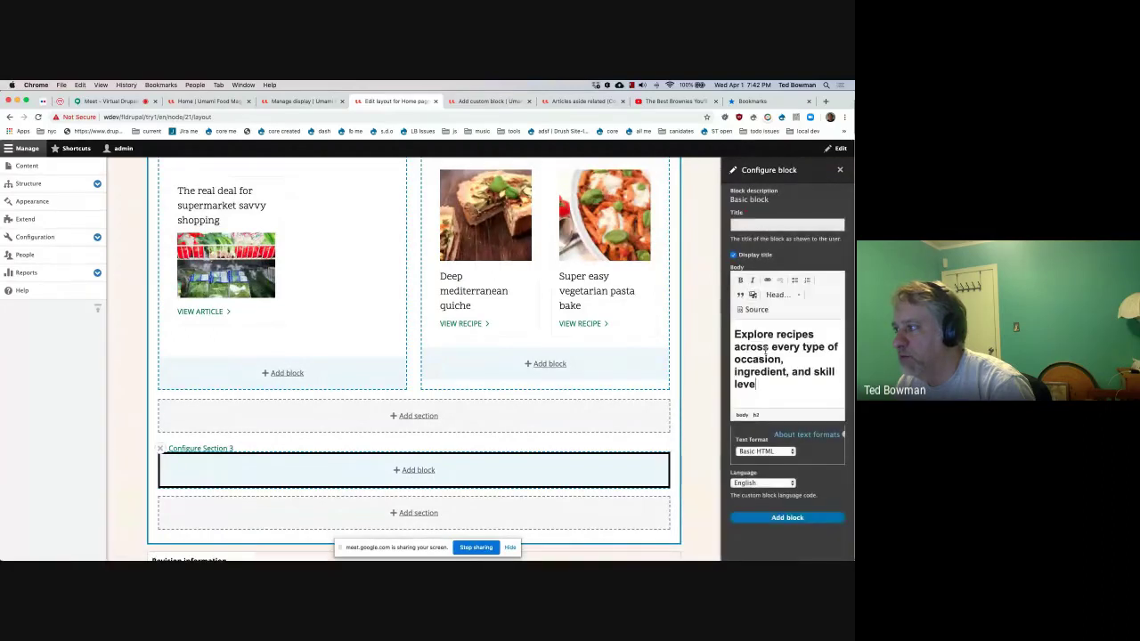
{"action": "key", "text": "super+z"}
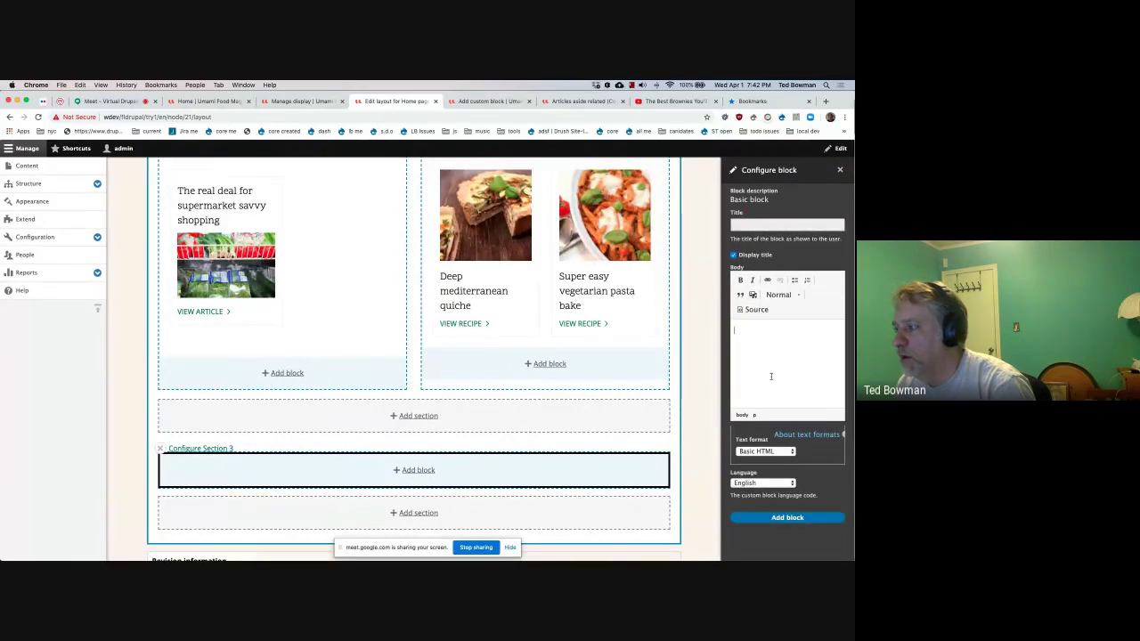
{"action": "key", "text": "Return"}
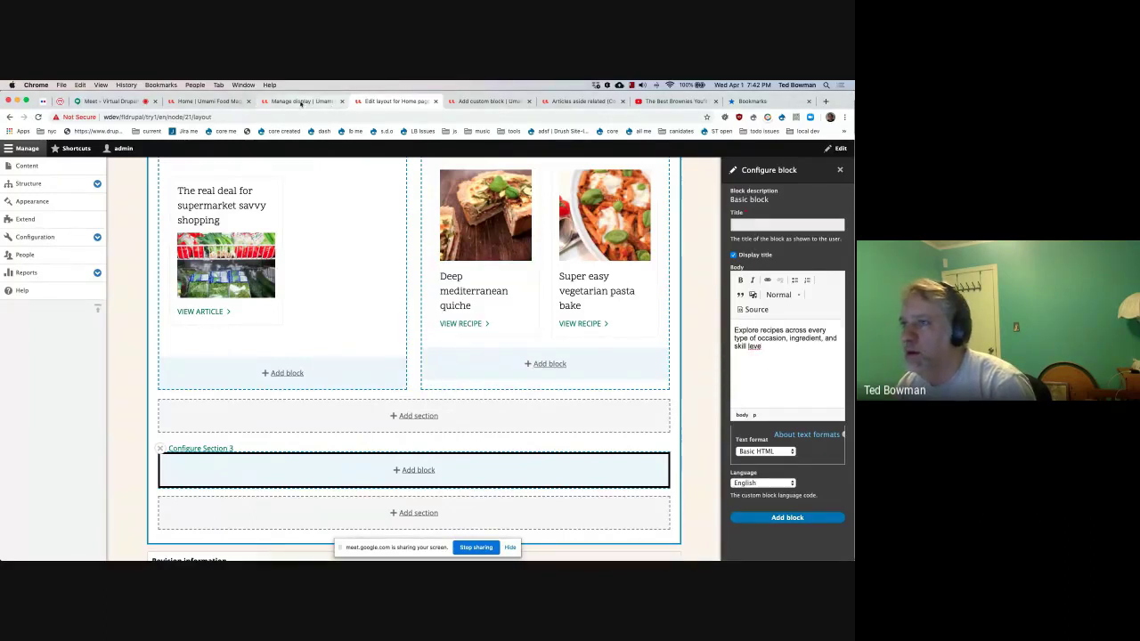
{"action": "type", "text": "l"}
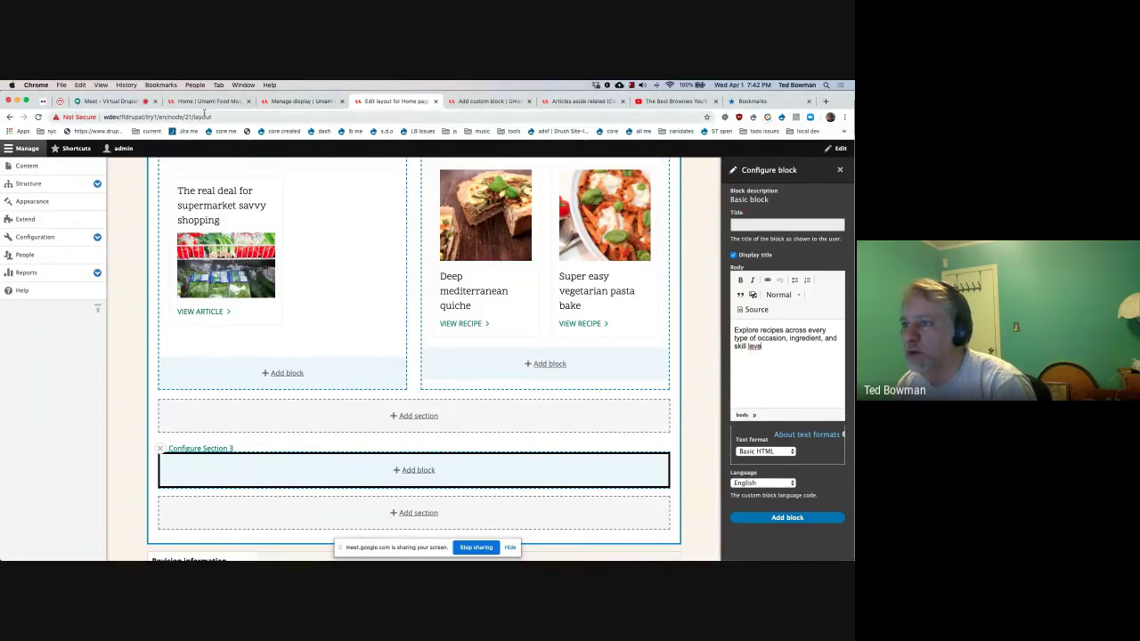
Step: Copy the "Home" heading from the original Umami homepage as the Basic block's title and add the block to Section 3
{"action": "left_click", "coordinate": [203, 108]}
{"action": "left_click_drag", "start_coordinate": [370, 330], "coordinate": [468, 318]}
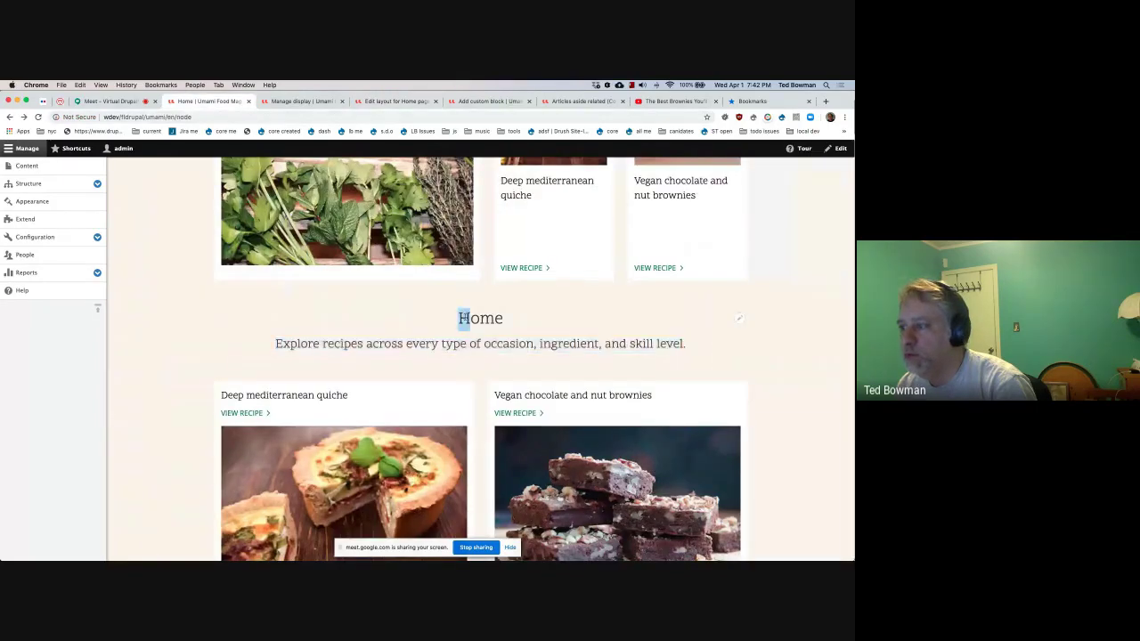
{"action": "double_click", "coordinate": [486, 318]}
{"action": "left_click", "coordinate": [392, 101]}
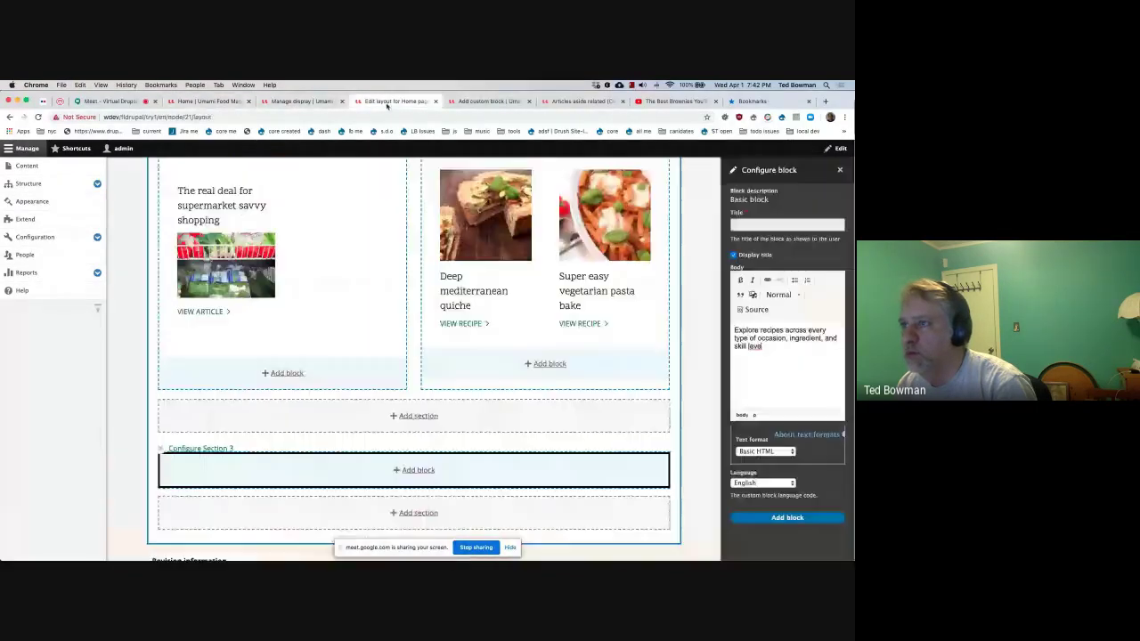
{"action": "left_click", "coordinate": [787, 224]}
{"action": "key", "text": "super+v"}
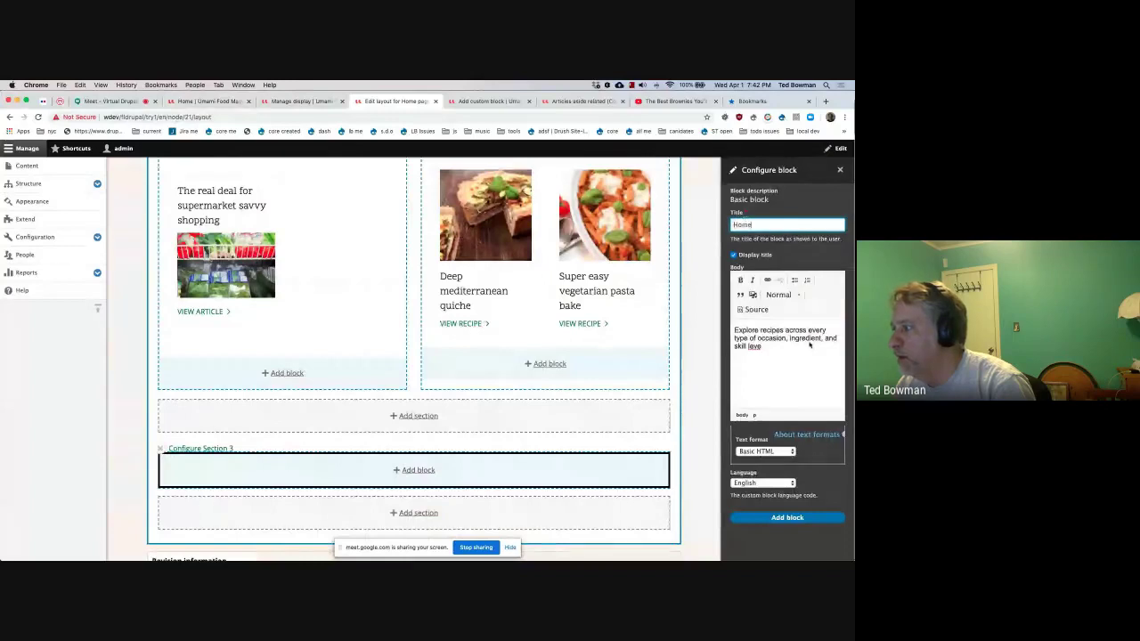
{"action": "left_click", "coordinate": [787, 517]}
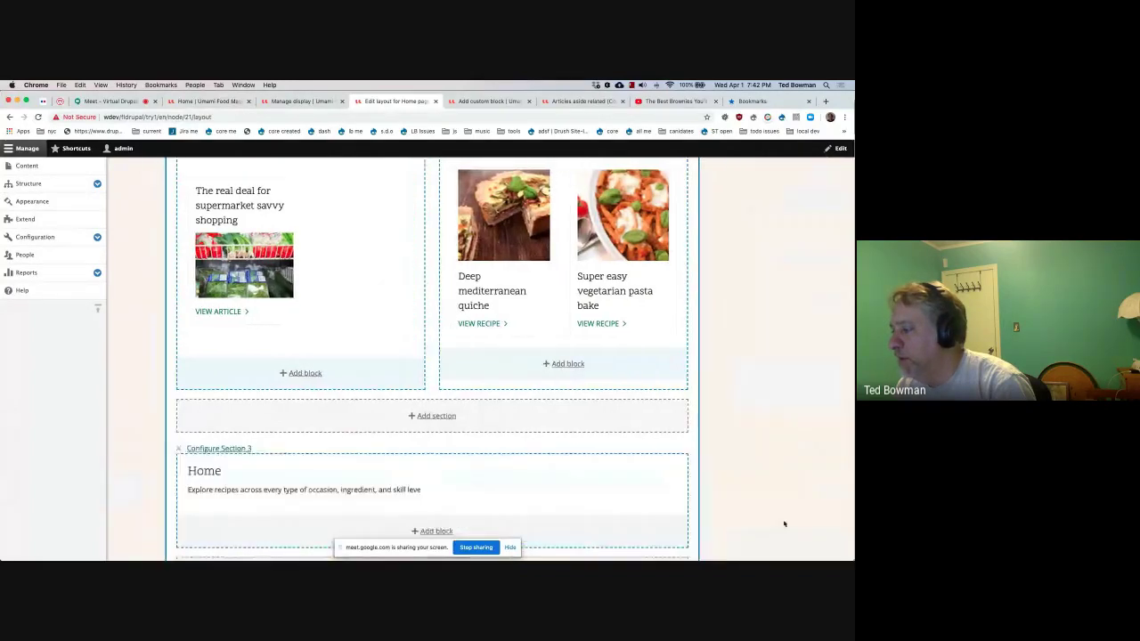
Step: Examine the grid of recipe cards below the Home intro text on the original Umami homepage
{"action": "scroll", "coordinate": [547, 437], "scroll_direction": "down", "scroll_amount": 3}
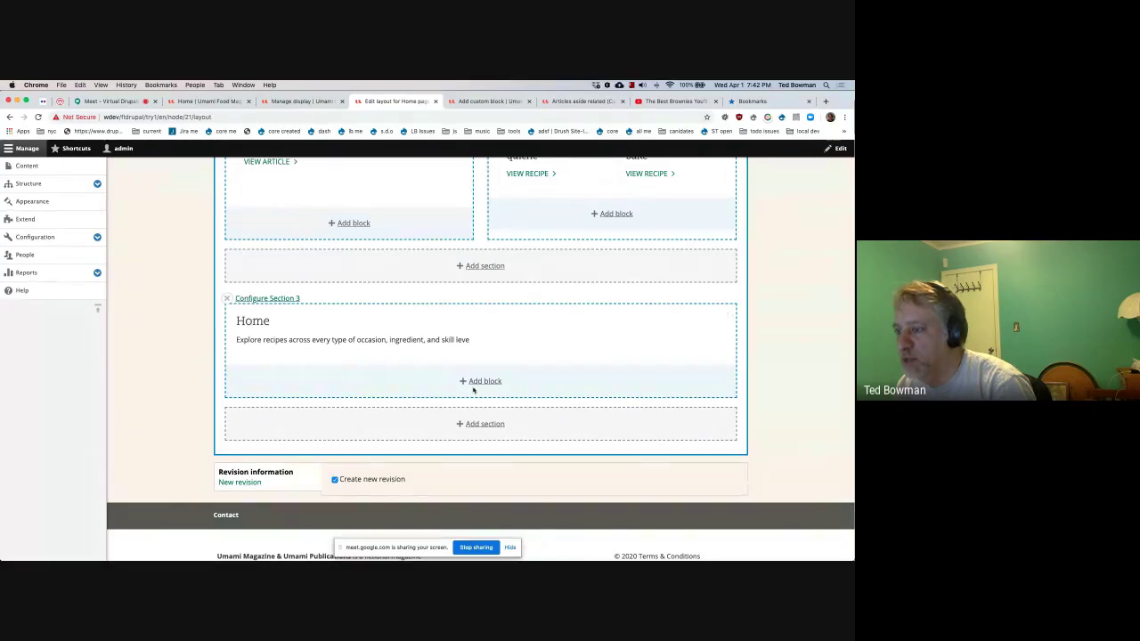
{"action": "key", "text": "super+2"}
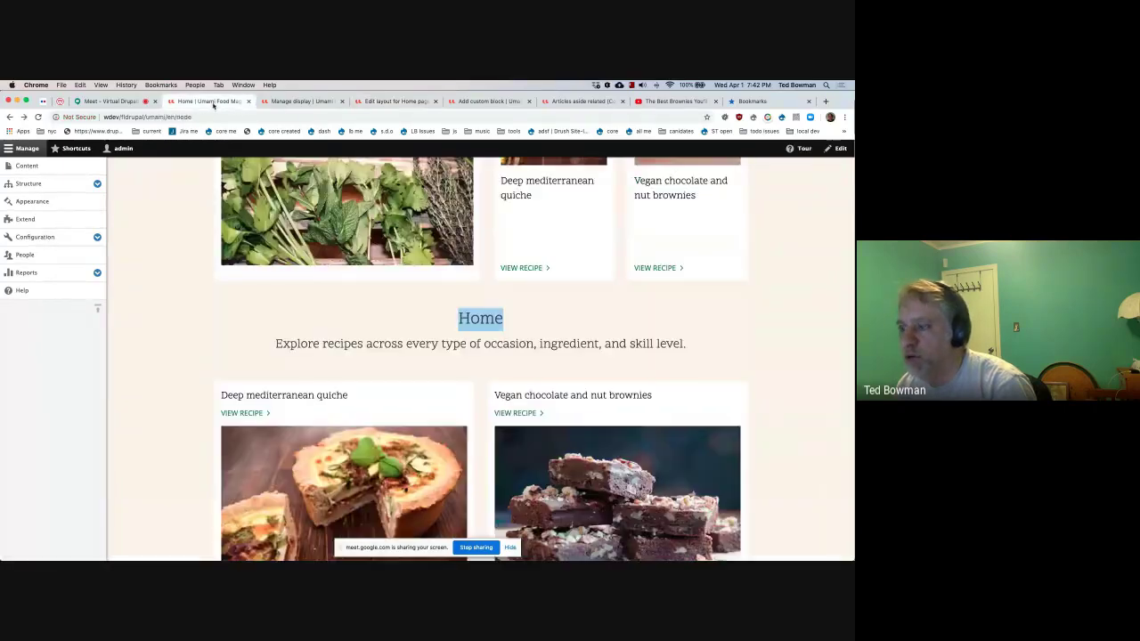
{"action": "scroll", "coordinate": [378, 420], "scroll_direction": "down", "scroll_amount": 5}
{"action": "scroll", "coordinate": [377, 420], "scroll_direction": "up", "scroll_amount": 4}
{"action": "scroll", "coordinate": [377, 420], "scroll_direction": "down", "scroll_amount": 3}
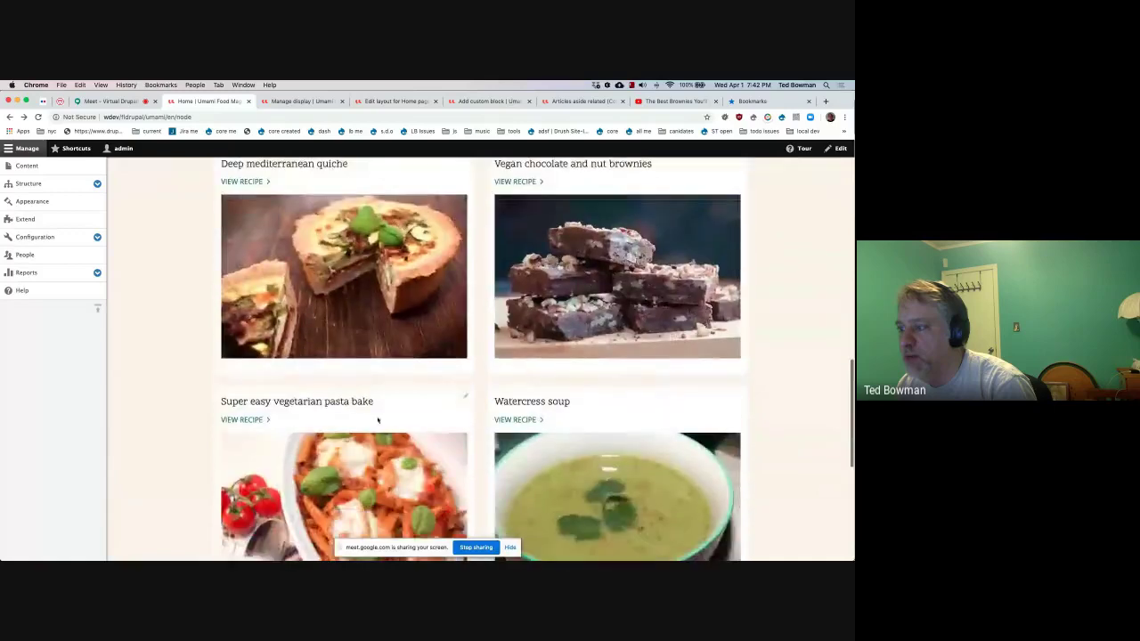
{"action": "scroll", "coordinate": [541, 509], "scroll_direction": "up", "scroll_amount": 3}
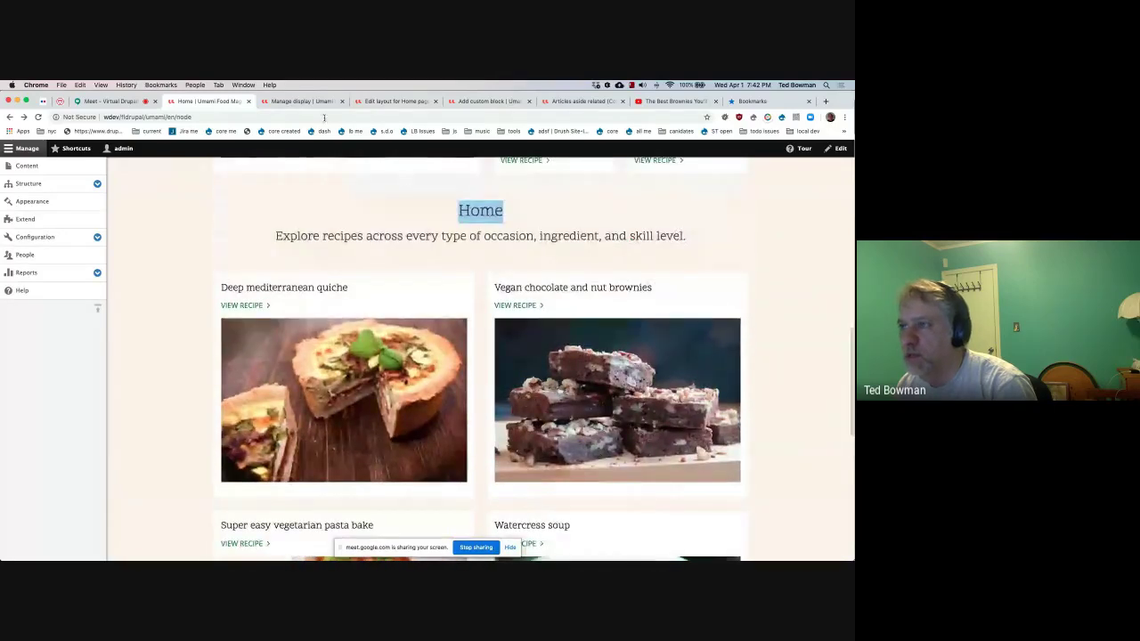
Step: Filter the block list by "reci" and add the Umami Recipes Banner block to Section 3 of the "Home page test" layout
{"action": "left_click", "coordinate": [315, 102]}
{"action": "left_click", "coordinate": [370, 102]}
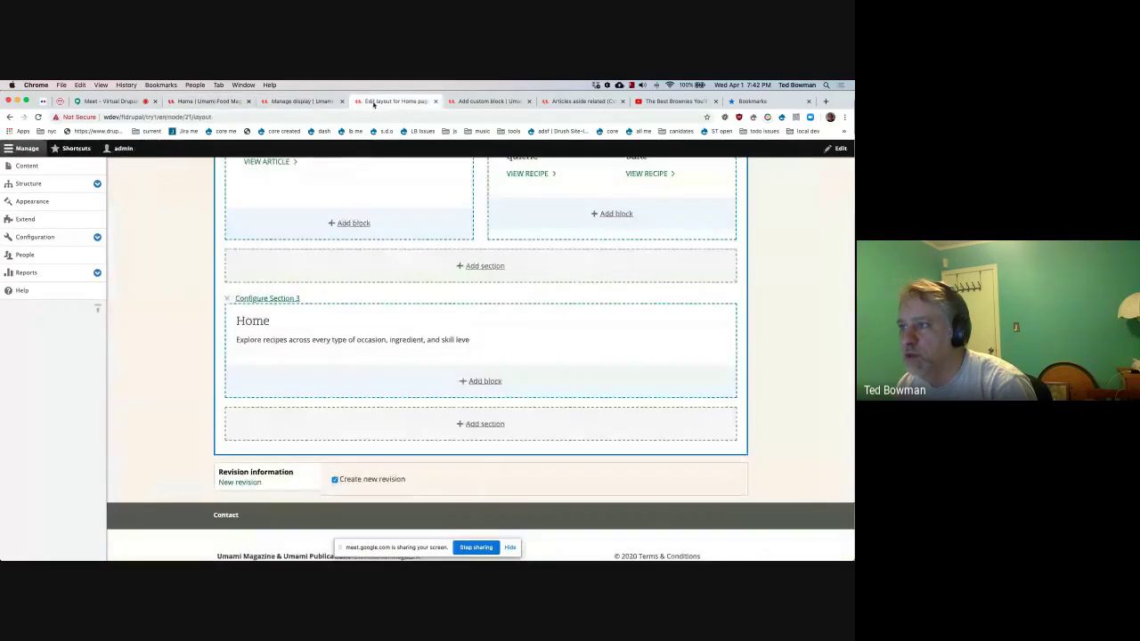
{"action": "left_click", "coordinate": [480, 381]}
{"action": "left_click", "coordinate": [768, 225]}
{"action": "type", "text": "reci"}
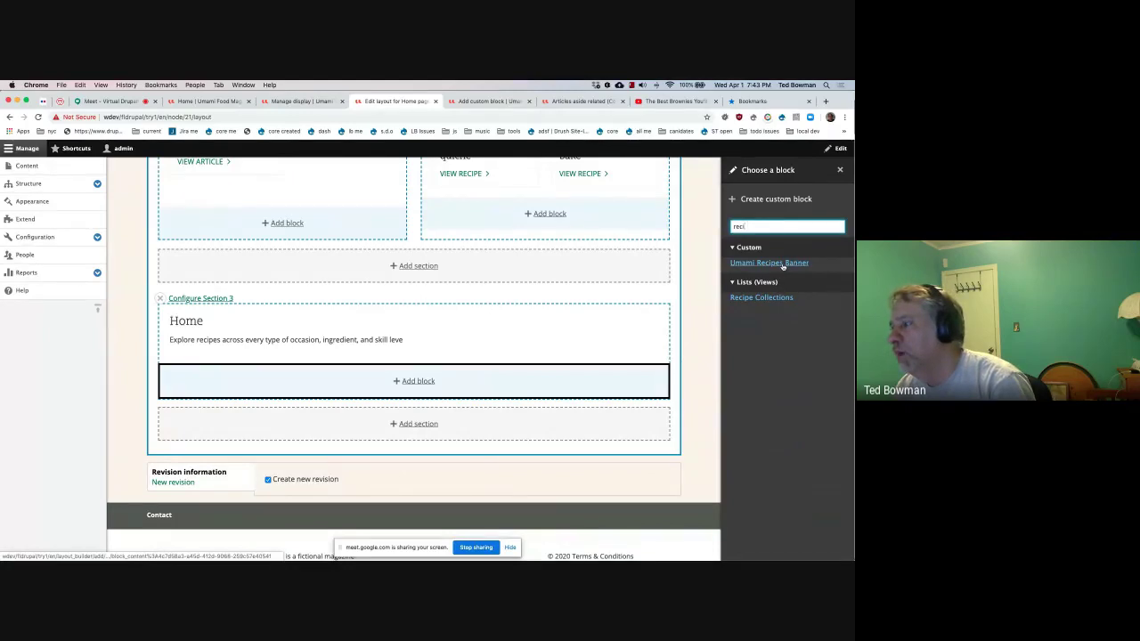
{"action": "left_click", "coordinate": [783, 264]}
{"action": "left_click", "coordinate": [771, 264]}
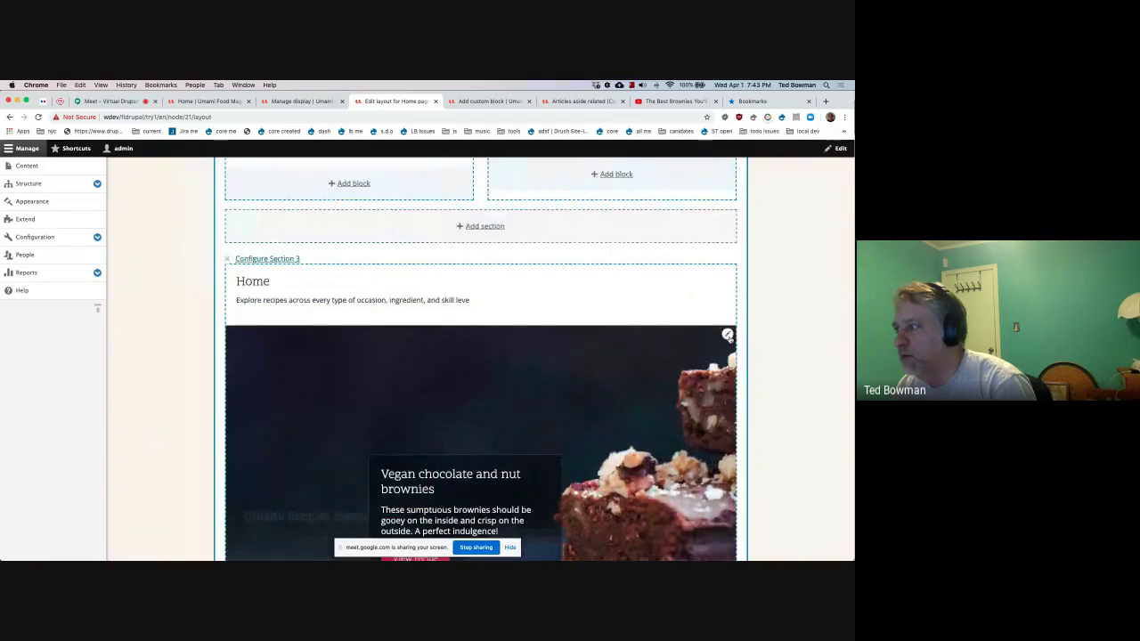
Step: Remove the Umami Recipes Banner block from Section 3
{"action": "left_click", "coordinate": [727, 336]}
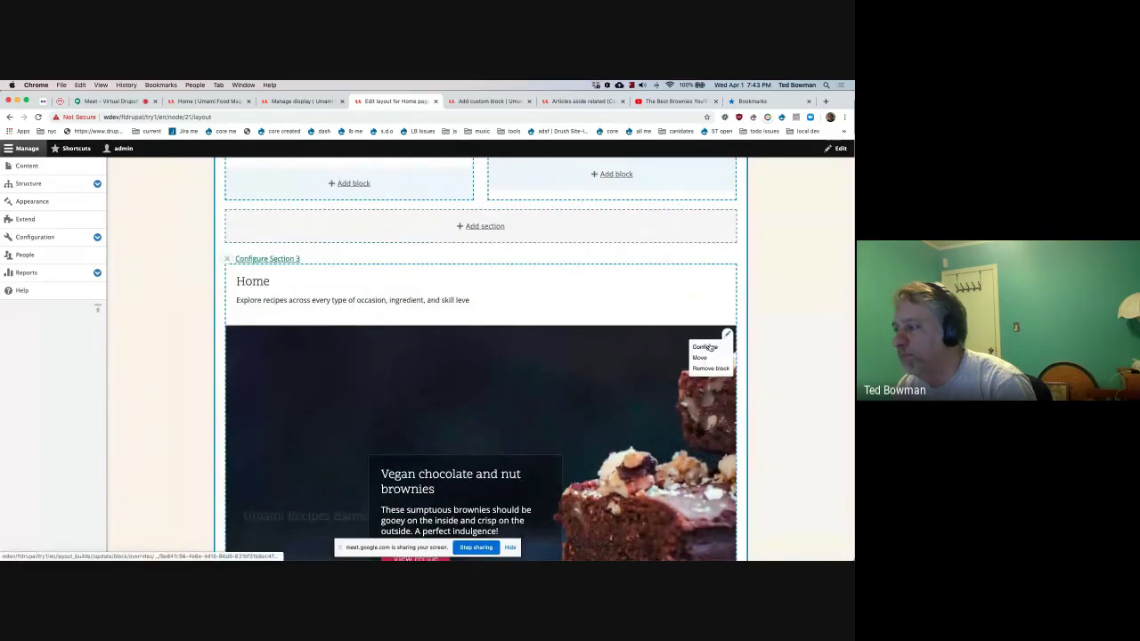
{"action": "left_click", "coordinate": [710, 368]}
{"action": "left_click", "coordinate": [777, 232]}
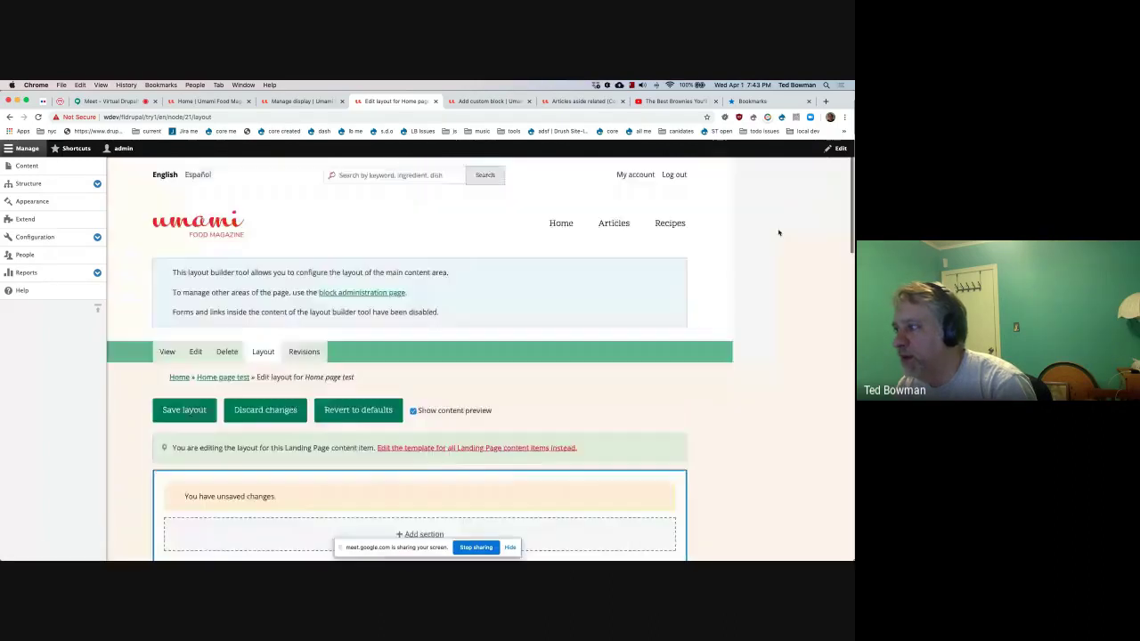
Step: Compare Section 3 with the original Umami homepage, examining its recipe card grid and the content down to the footer
{"action": "scroll", "coordinate": [768, 386], "scroll_direction": "down", "scroll_amount": 10}
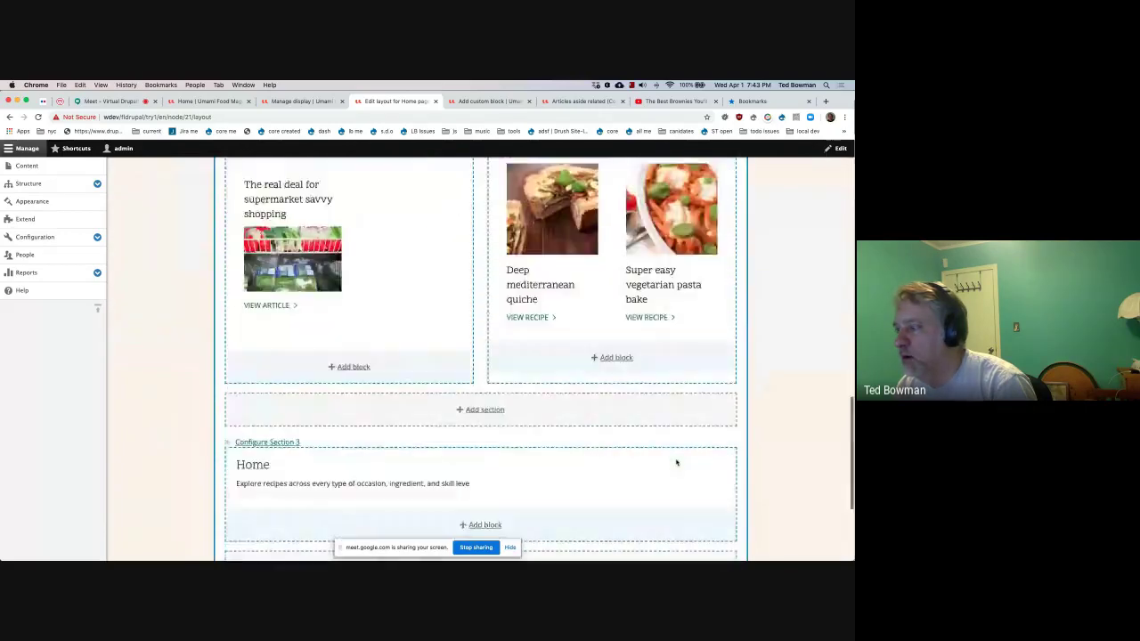
{"action": "scroll", "coordinate": [675, 462], "scroll_direction": "down", "scroll_amount": 3}
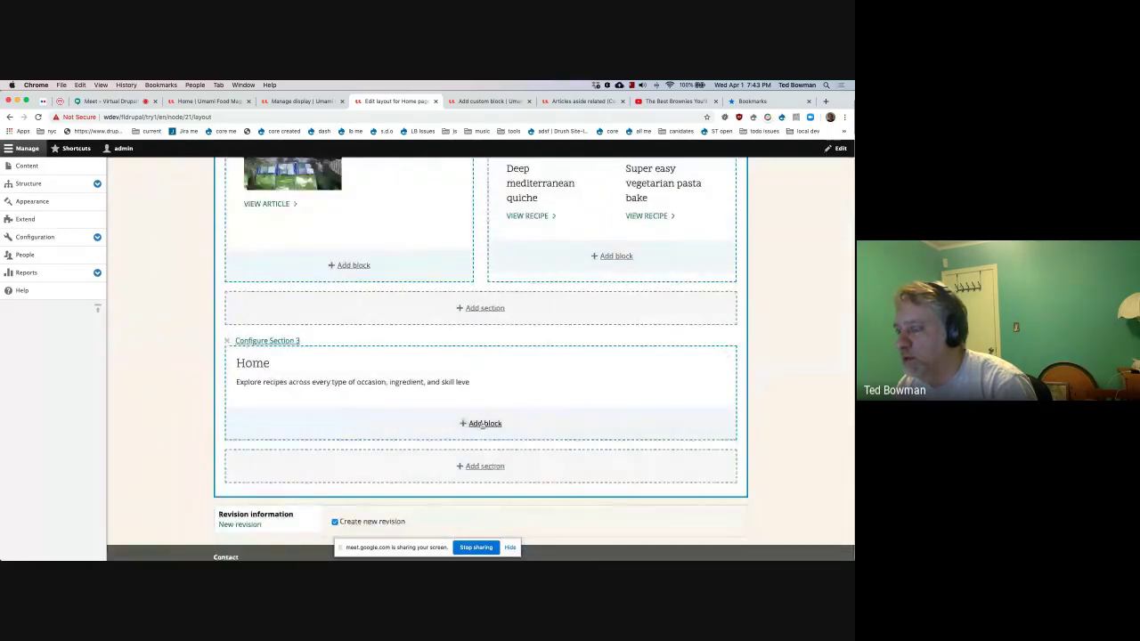
{"action": "key", "text": "super+2"}
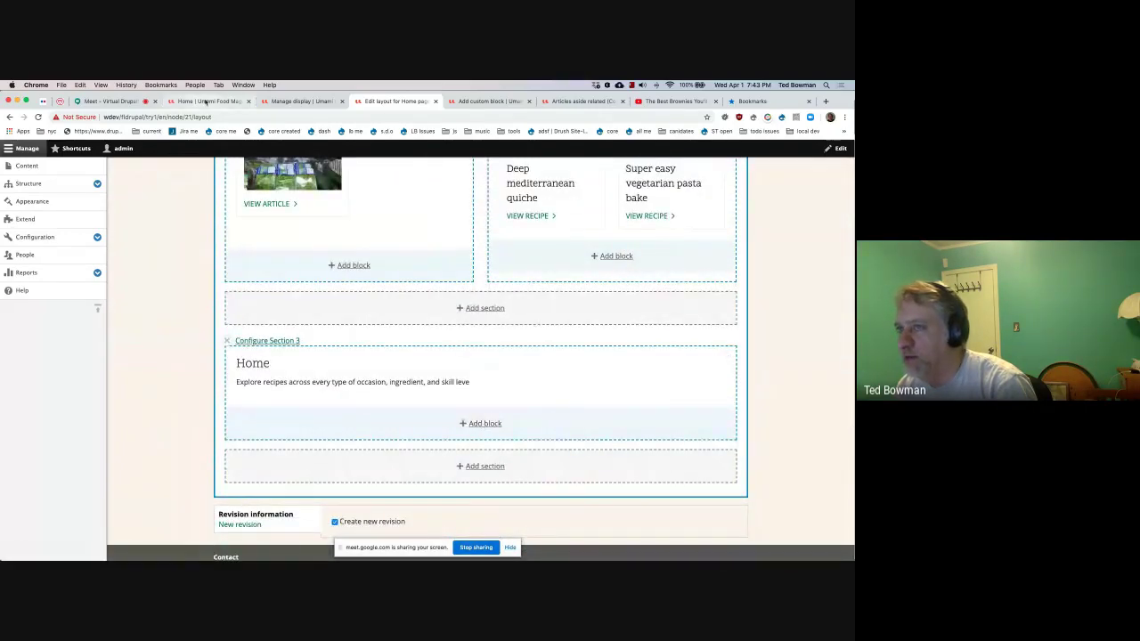
{"action": "scroll", "coordinate": [331, 348], "scroll_direction": "down", "scroll_amount": 5}
{"action": "scroll", "coordinate": [331, 347], "scroll_direction": "up", "scroll_amount": 4}
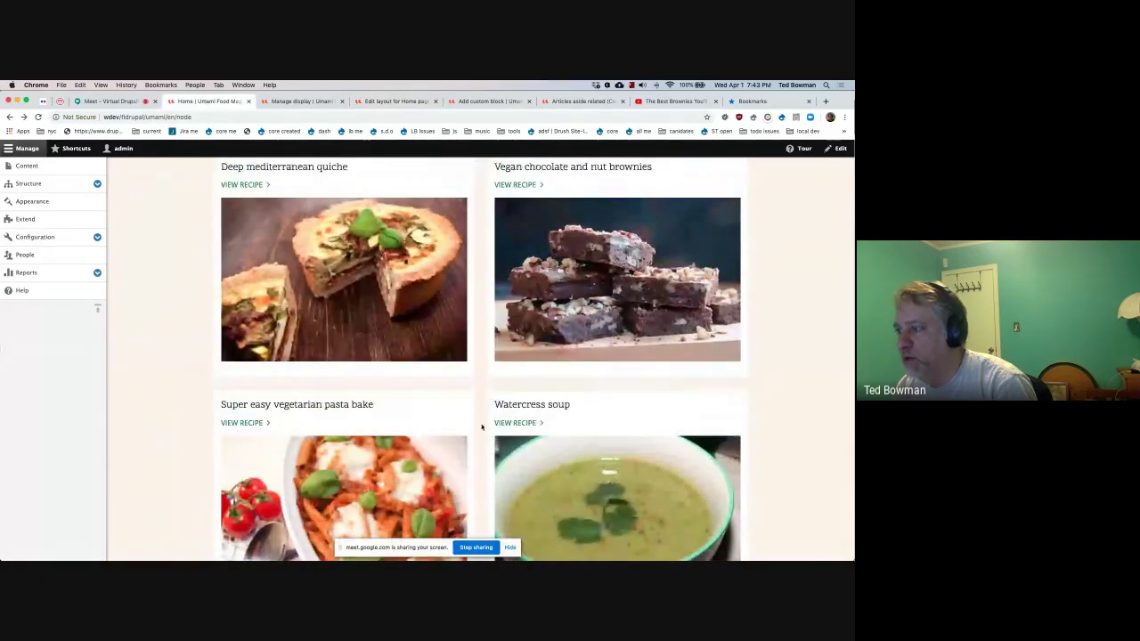
{"action": "scroll", "coordinate": [454, 314], "scroll_direction": "up", "scroll_amount": 2}
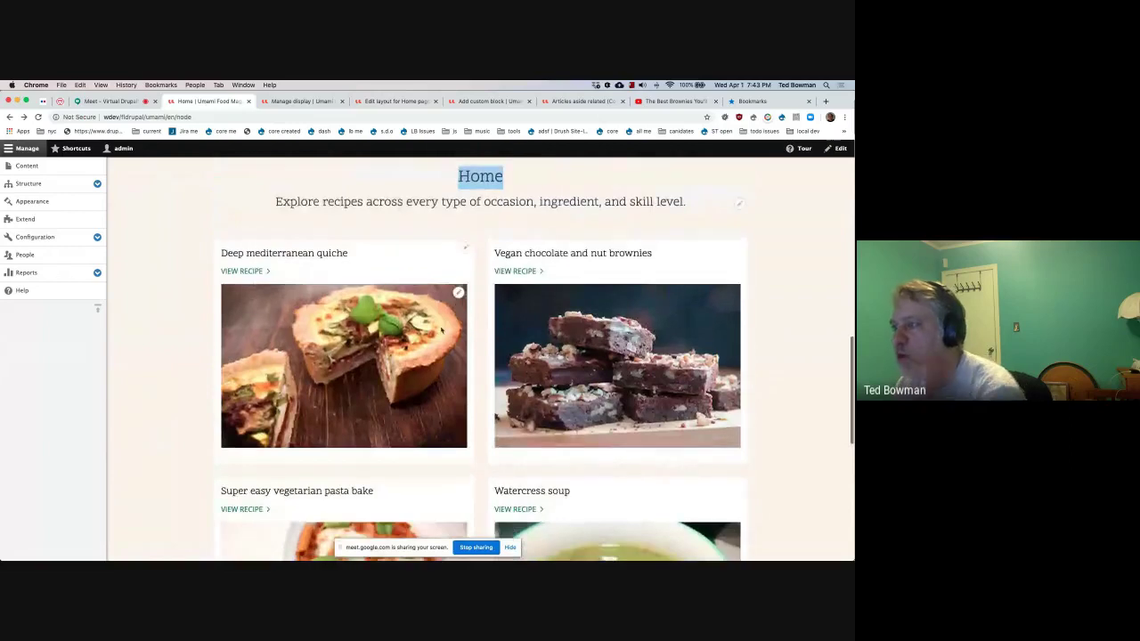
{"action": "scroll", "coordinate": [446, 378], "scroll_direction": "down", "scroll_amount": 1}
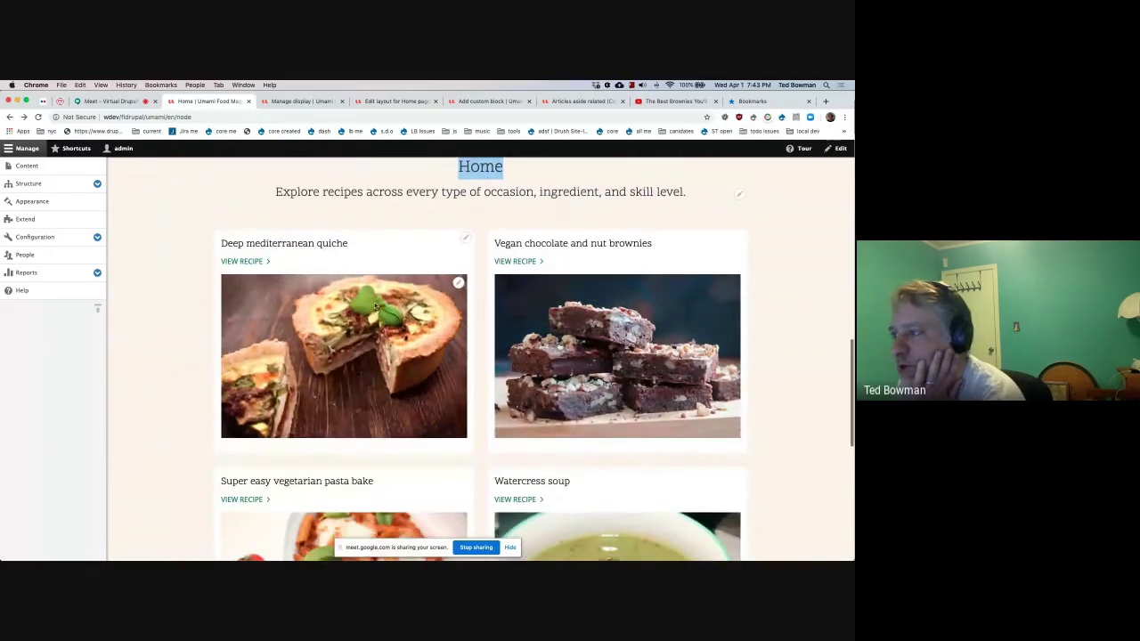
{"action": "scroll", "coordinate": [383, 365], "scroll_direction": "down", "scroll_amount": 1}
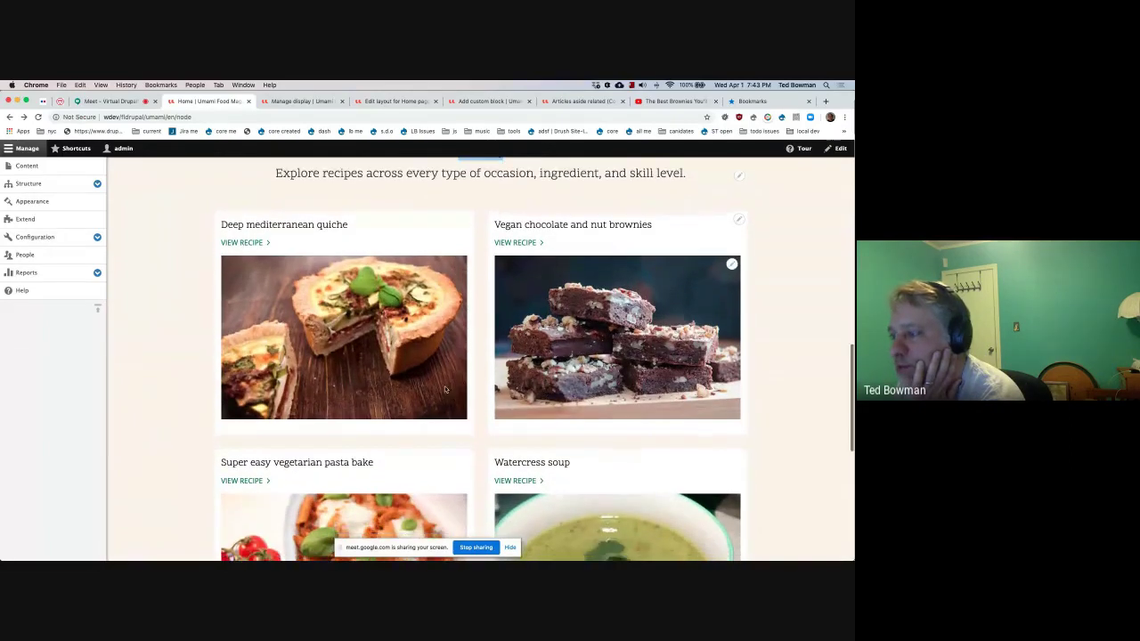
{"action": "scroll", "coordinate": [386, 372], "scroll_direction": "down", "scroll_amount": 3}
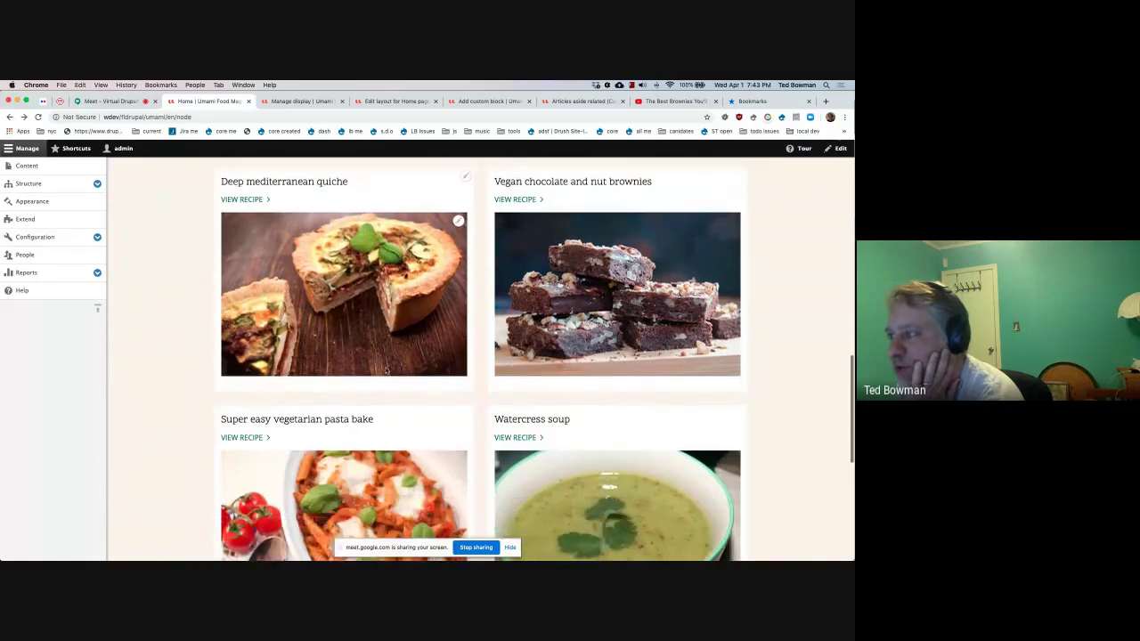
{"action": "scroll", "coordinate": [386, 372], "scroll_direction": "up", "scroll_amount": 10}
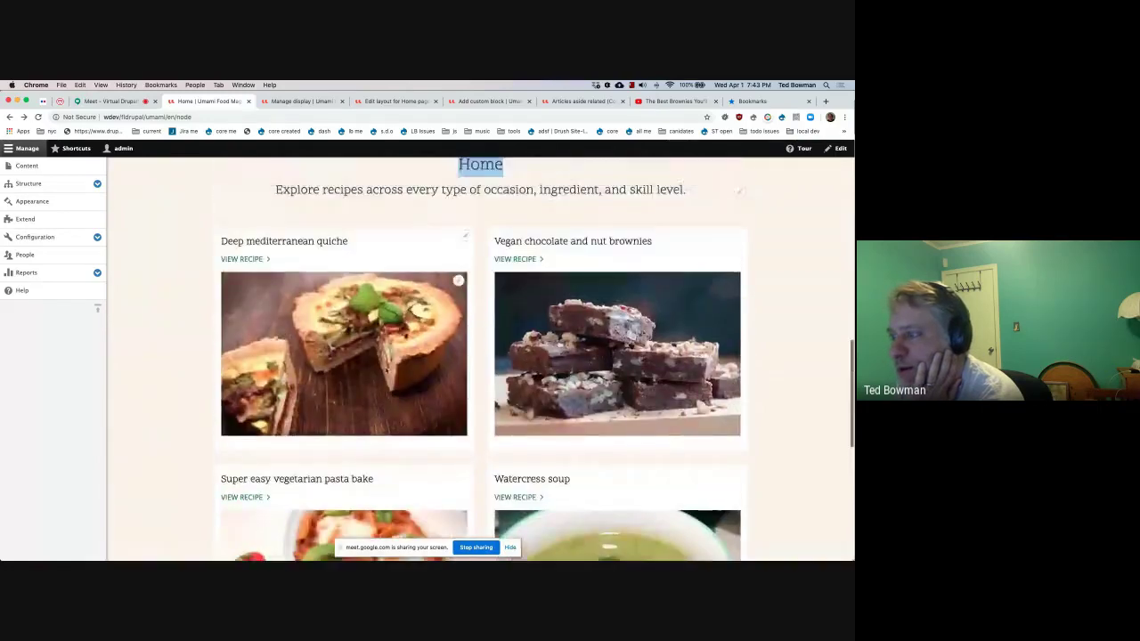
{"action": "scroll", "coordinate": [430, 281], "scroll_direction": "down", "scroll_amount": 20}
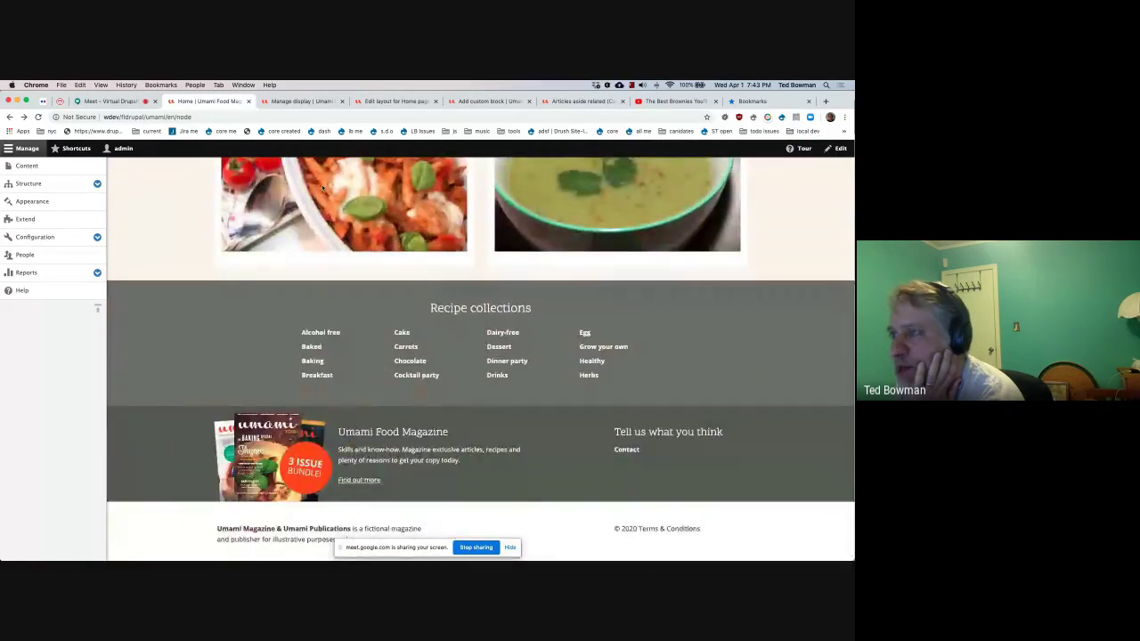
Step: Add the Recipe Collections views block to Section 3 of the "Home page test" layout, below the Home intro text
{"action": "left_click", "coordinate": [296, 101]}
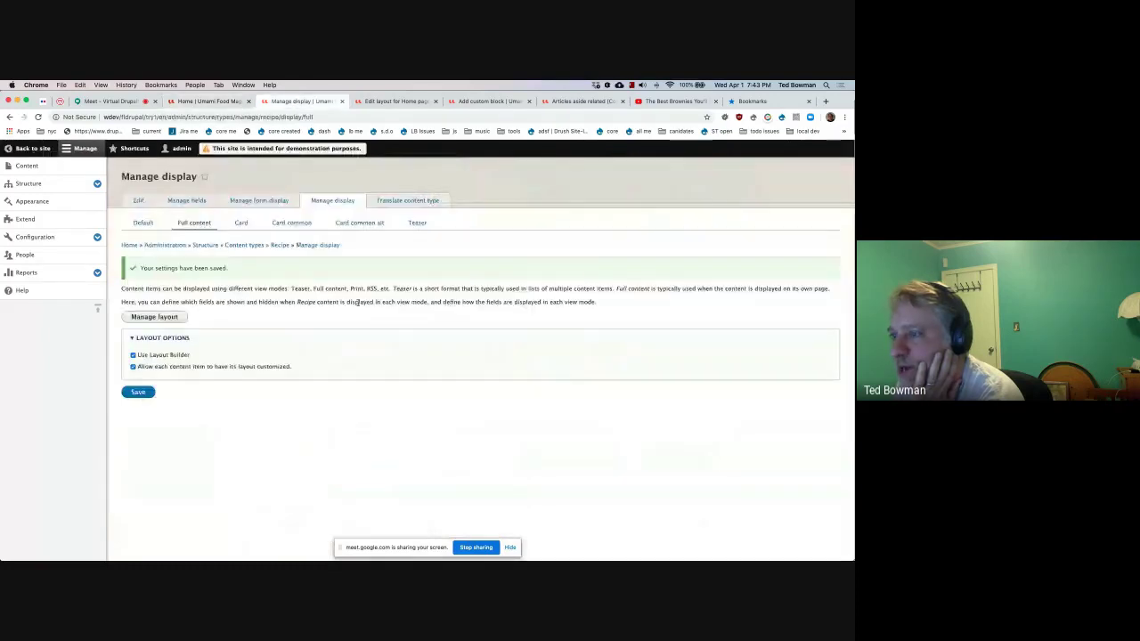
{"action": "left_click", "coordinate": [396, 101]}
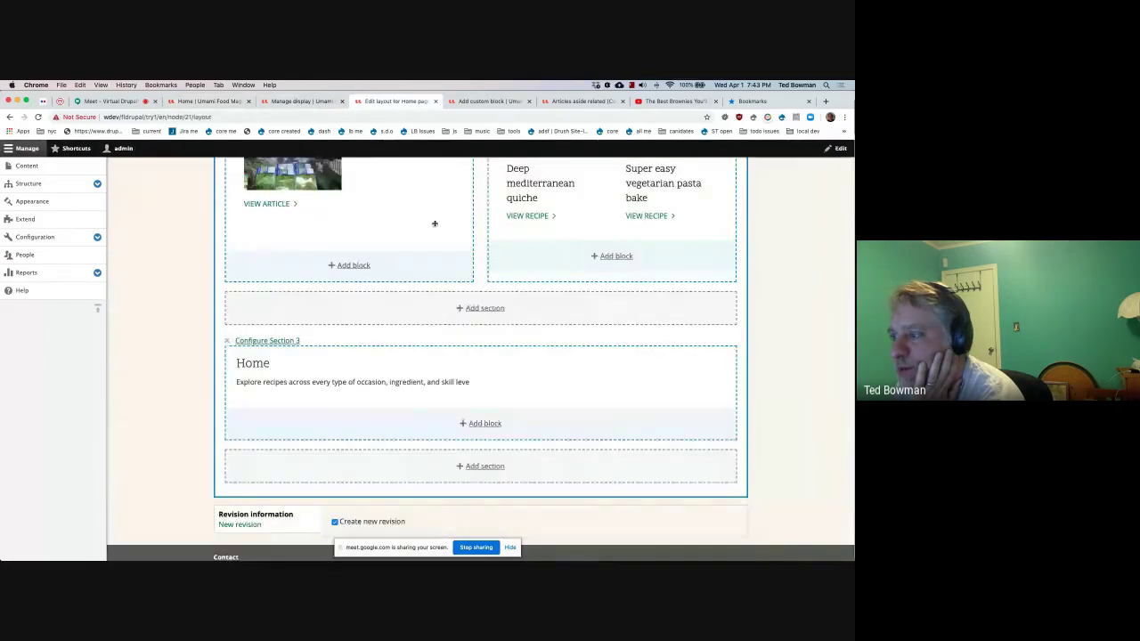
{"action": "left_click", "coordinate": [484, 424]}
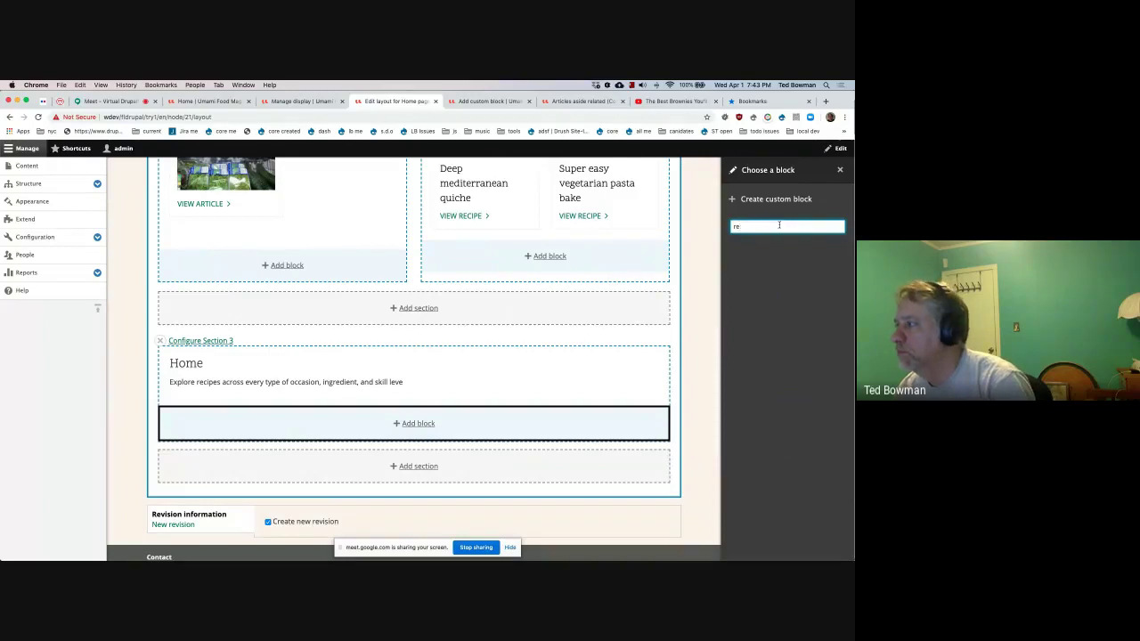
{"action": "scroll", "coordinate": [797, 353], "scroll_direction": "down", "scroll_amount": 3}
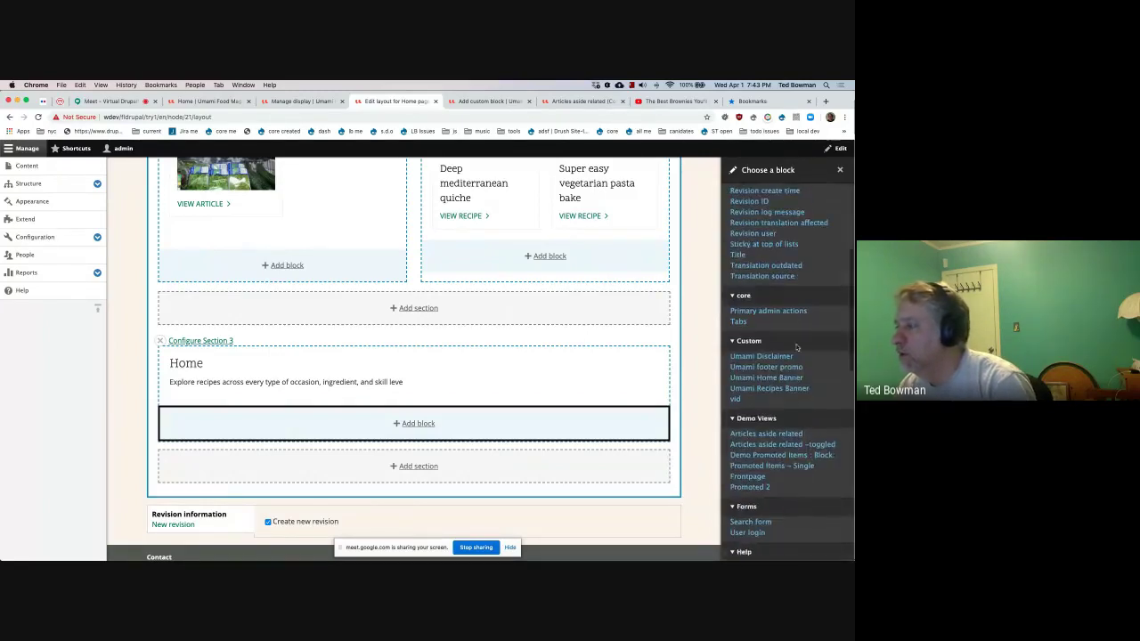
{"action": "scroll", "coordinate": [774, 267], "scroll_direction": "up", "scroll_amount": 3}
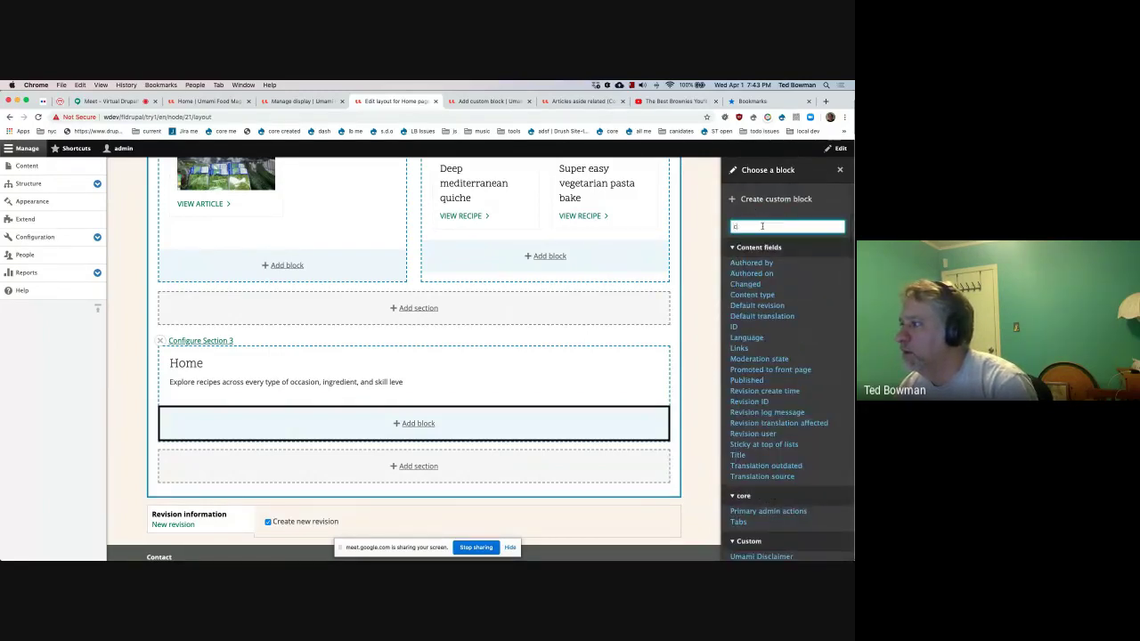
{"action": "type", "text": "l"}
{"action": "left_click", "coordinate": [761, 263]}
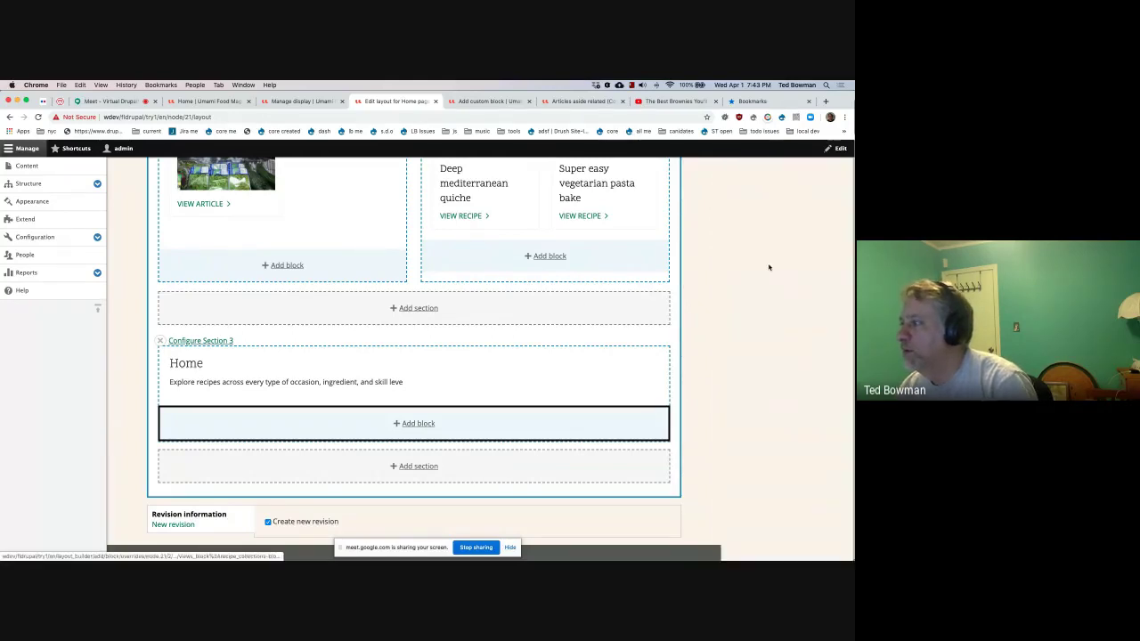
{"action": "left_click", "coordinate": [771, 278]}
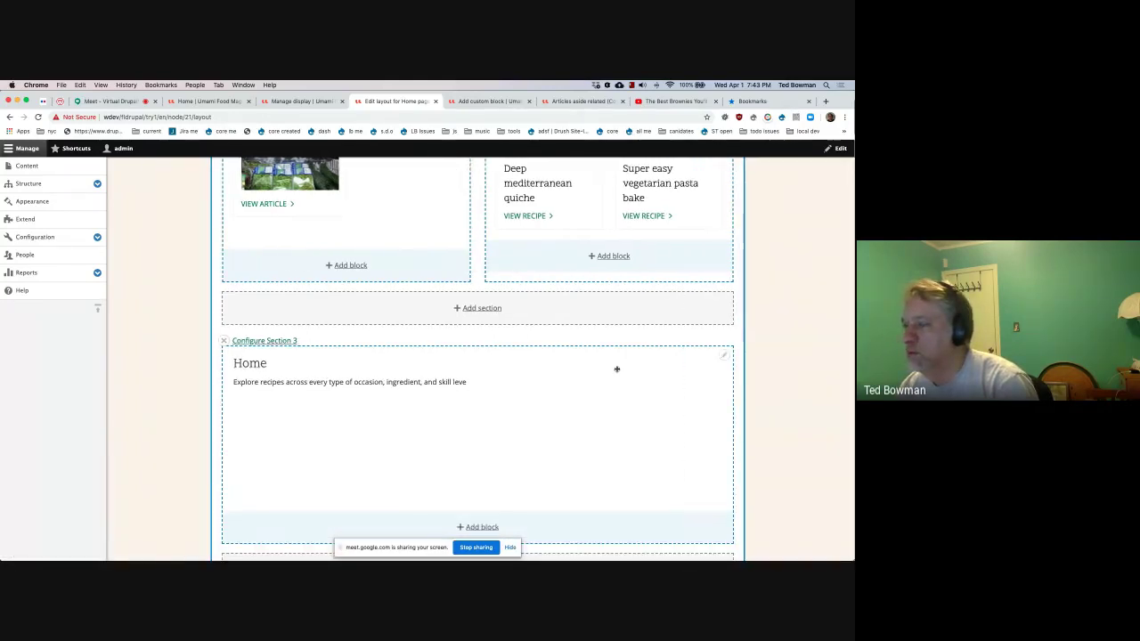
{"action": "scroll", "coordinate": [588, 347], "scroll_direction": "down", "scroll_amount": 2}
{"action": "scroll", "coordinate": [543, 321], "scroll_direction": "down", "scroll_amount": 1}
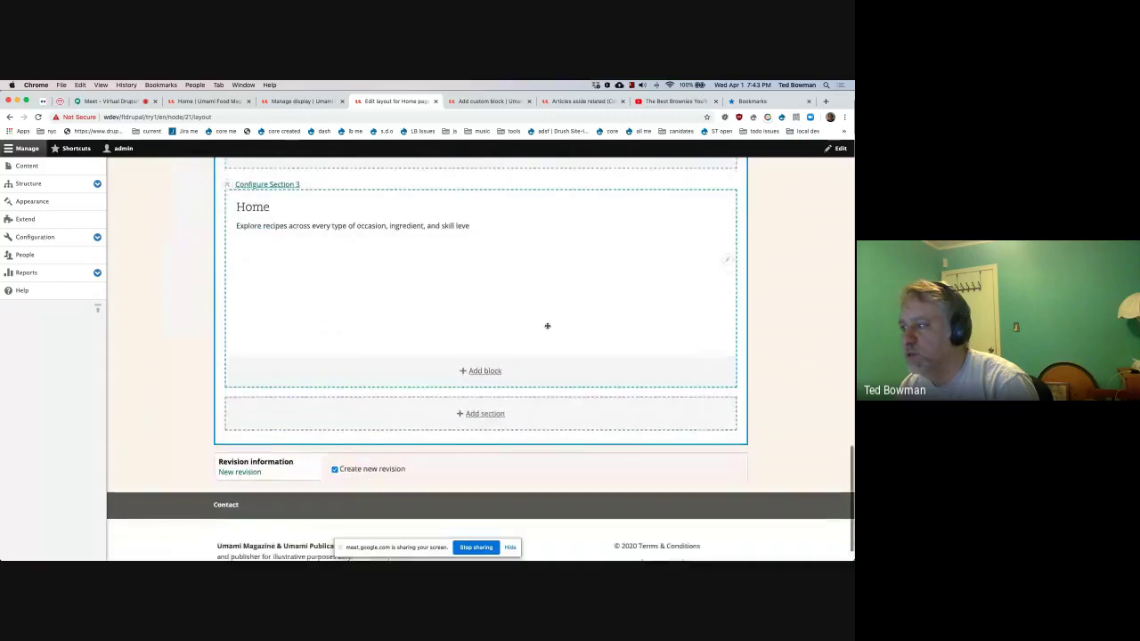
{"action": "scroll", "coordinate": [420, 380], "scroll_direction": "up", "scroll_amount": 2}
{"action": "scroll", "coordinate": [420, 381], "scroll_direction": "up", "scroll_amount": 8}
{"action": "right_click", "coordinate": [419, 374]}
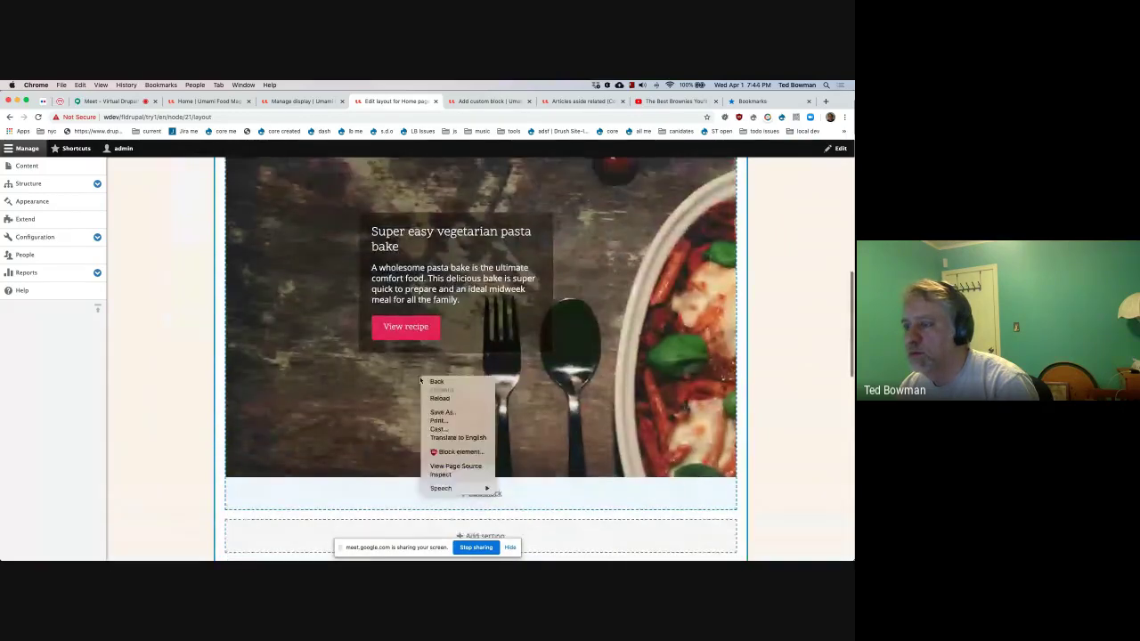
{"action": "left_click", "coordinate": [344, 429]}
Step: Add a two-column section with 50%/50% column widths below Section 3
{"action": "scroll", "coordinate": [343, 429], "scroll_direction": "down", "scroll_amount": 3}
{"action": "scroll", "coordinate": [343, 429], "scroll_direction": "down", "scroll_amount": 5}
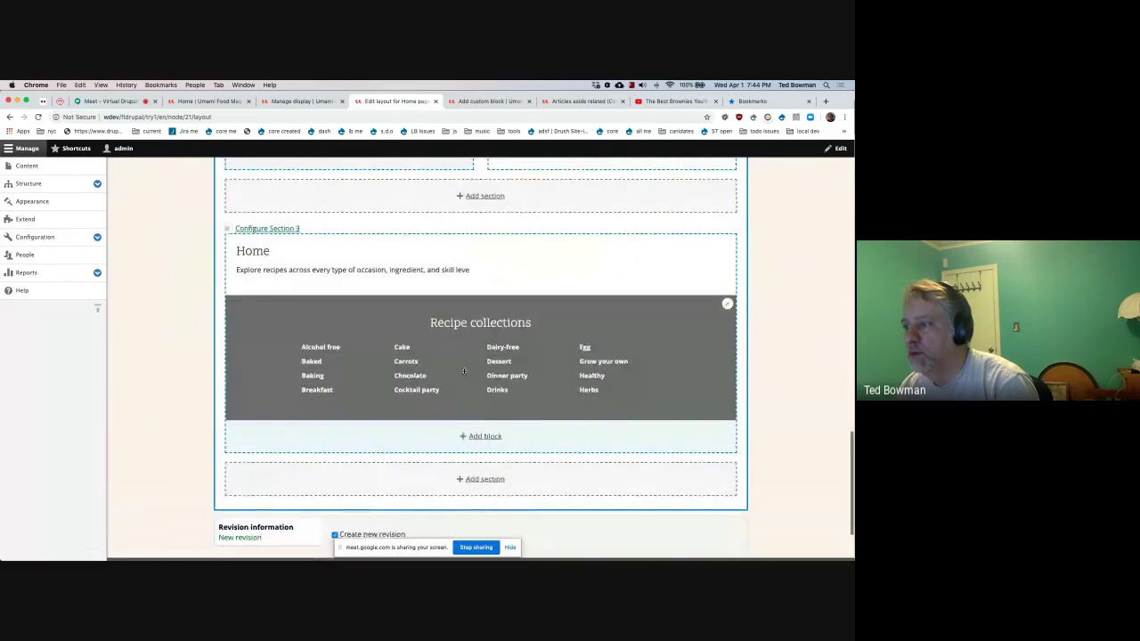
{"action": "left_click", "coordinate": [484, 481]}
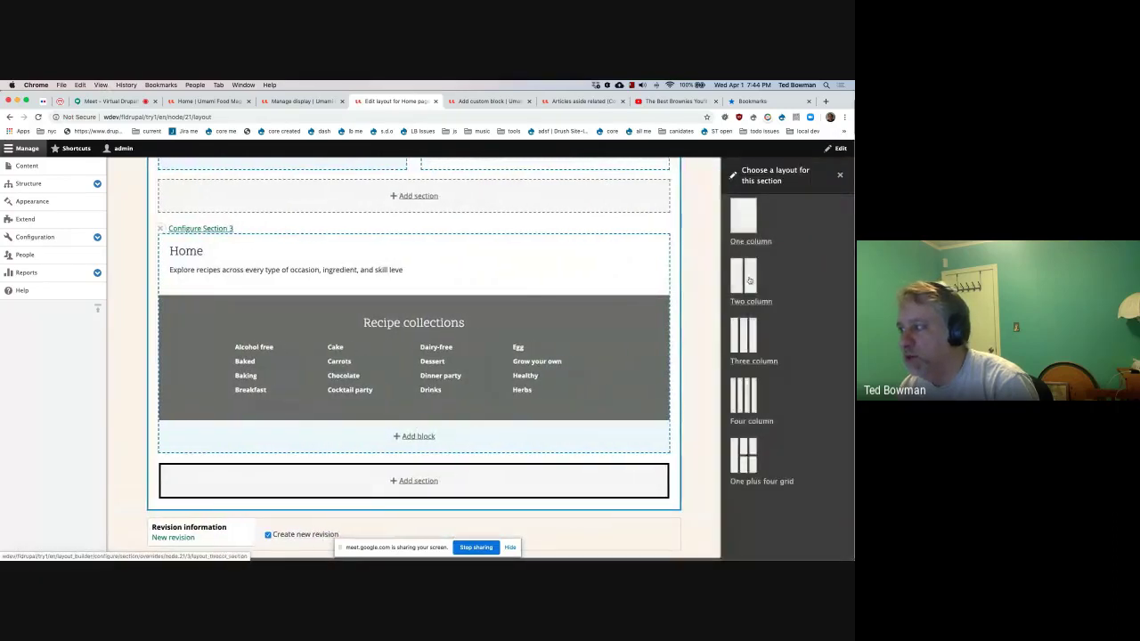
{"action": "left_click", "coordinate": [750, 272]}
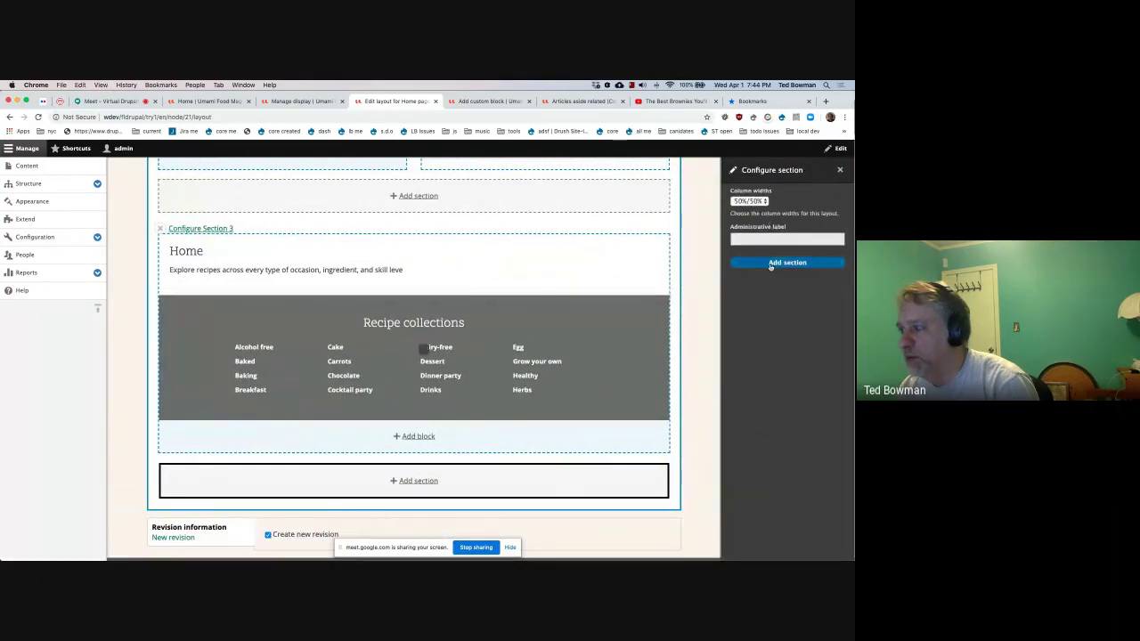
{"action": "left_click", "coordinate": [770, 264]}
{"action": "scroll", "coordinate": [564, 445], "scroll_direction": "down", "scroll_amount": 3}
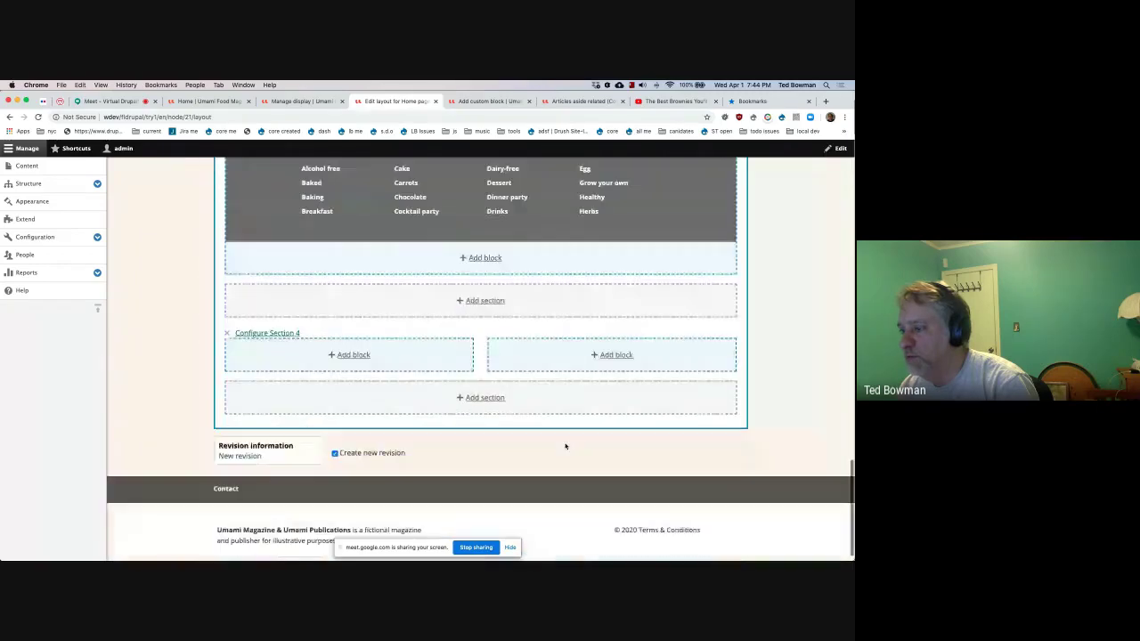
Step: Add the Footer menu block to the second column of Section 4
{"action": "left_click", "coordinate": [613, 354]}
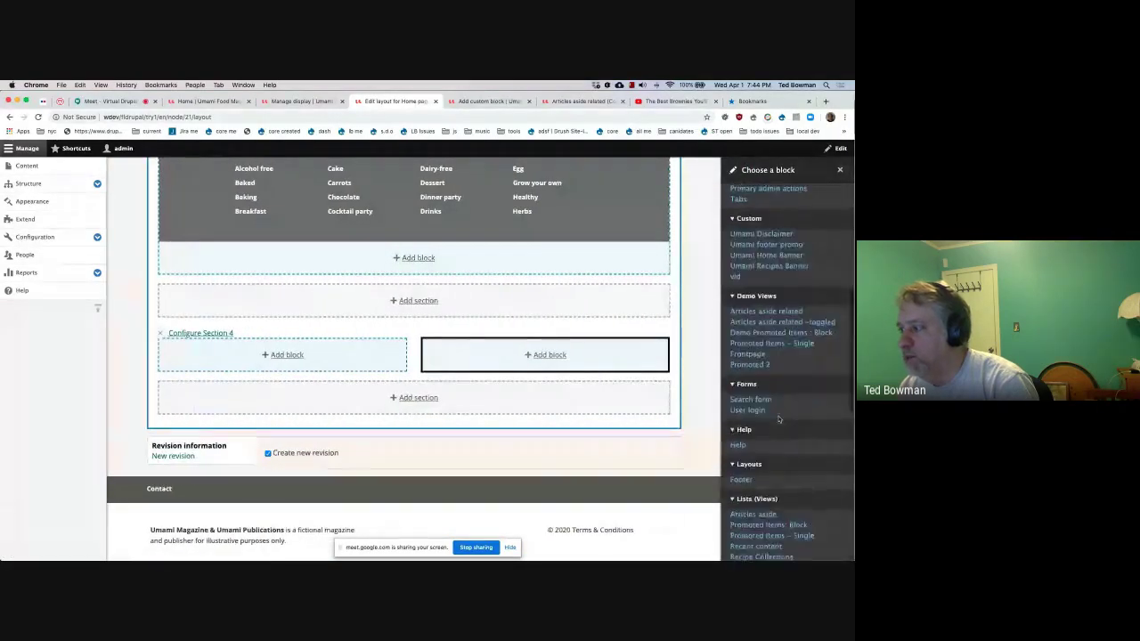
{"action": "scroll", "coordinate": [778, 418], "scroll_direction": "down", "scroll_amount": 5}
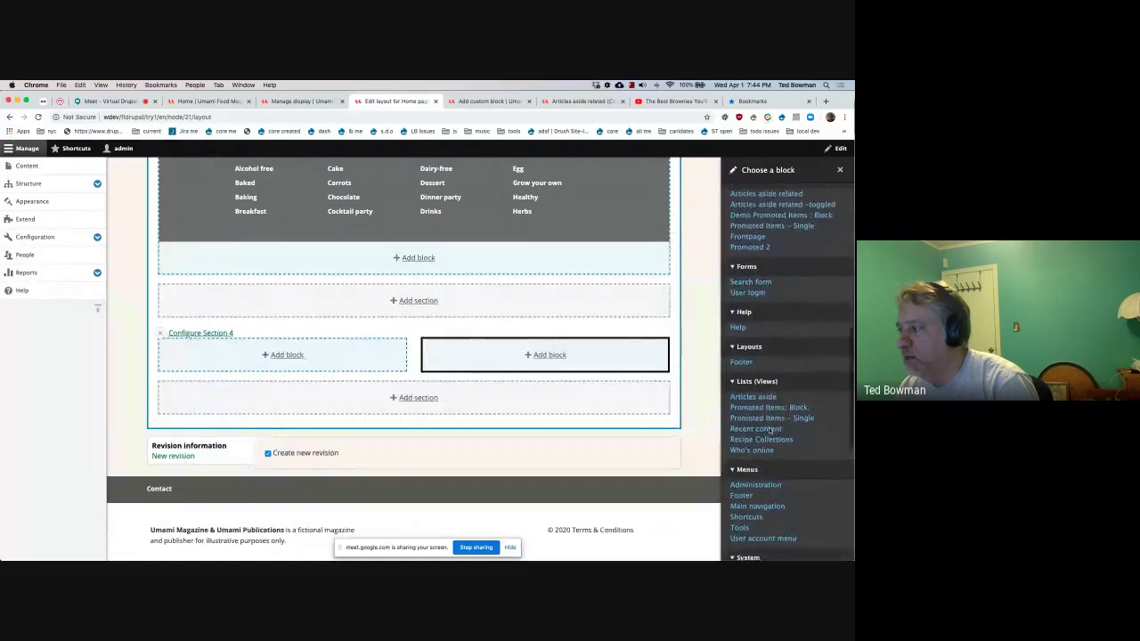
{"action": "scroll", "coordinate": [768, 430], "scroll_direction": "down", "scroll_amount": 3}
{"action": "left_click", "coordinate": [743, 422]}
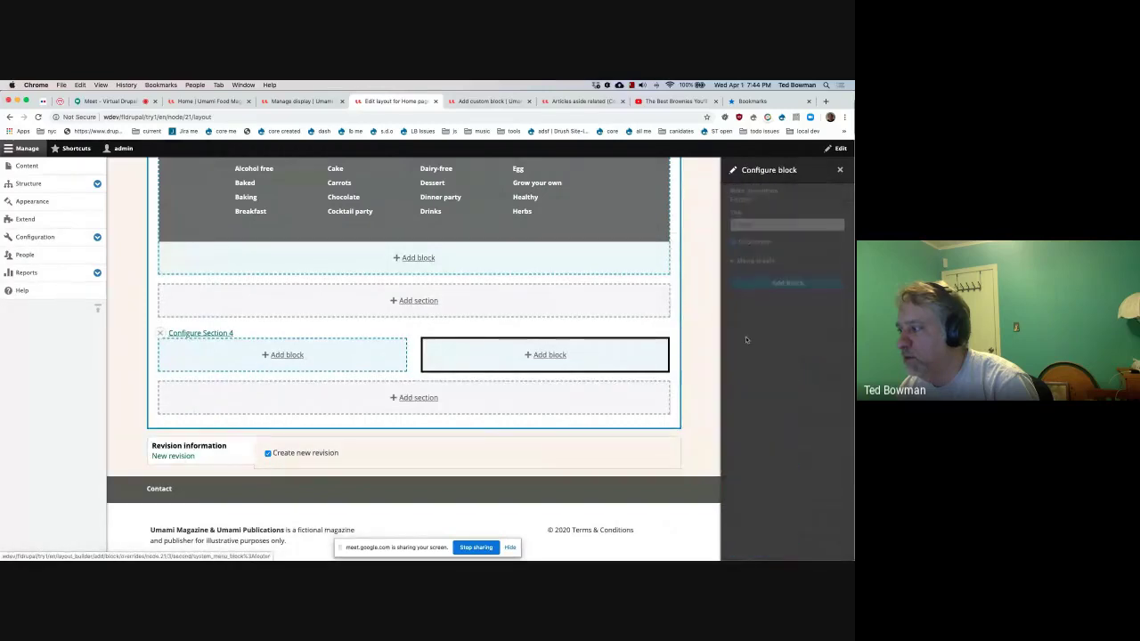
{"action": "left_click", "coordinate": [759, 282]}
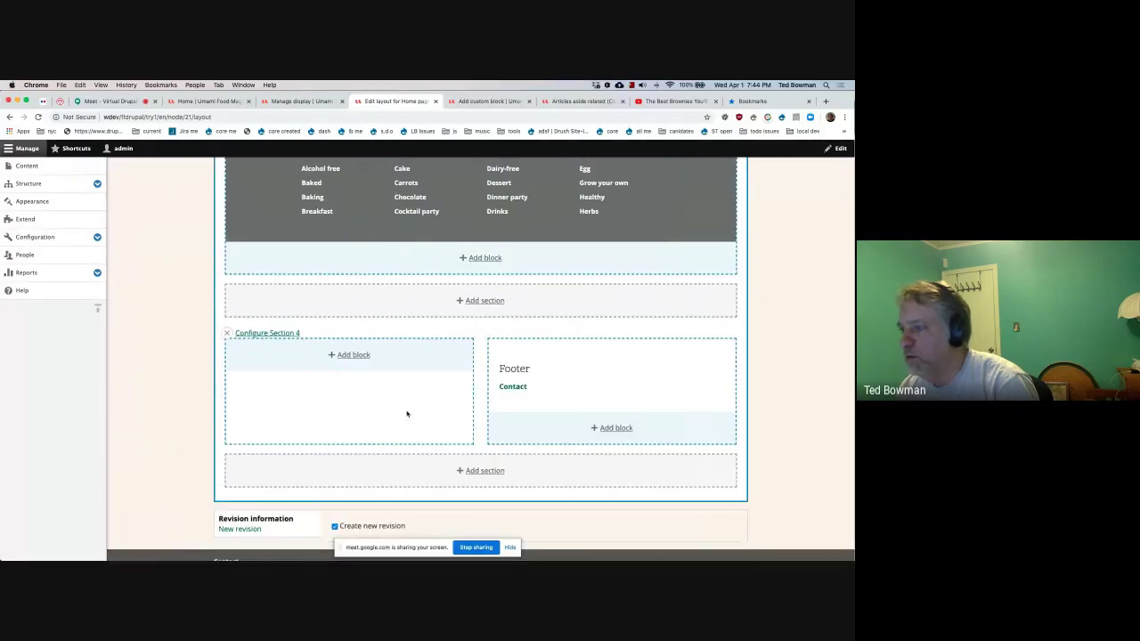
Step: Filter the block list by "foot", add the Umami footer promo block to Section 4's first column, and save the layout
{"action": "left_click", "coordinate": [349, 356]}
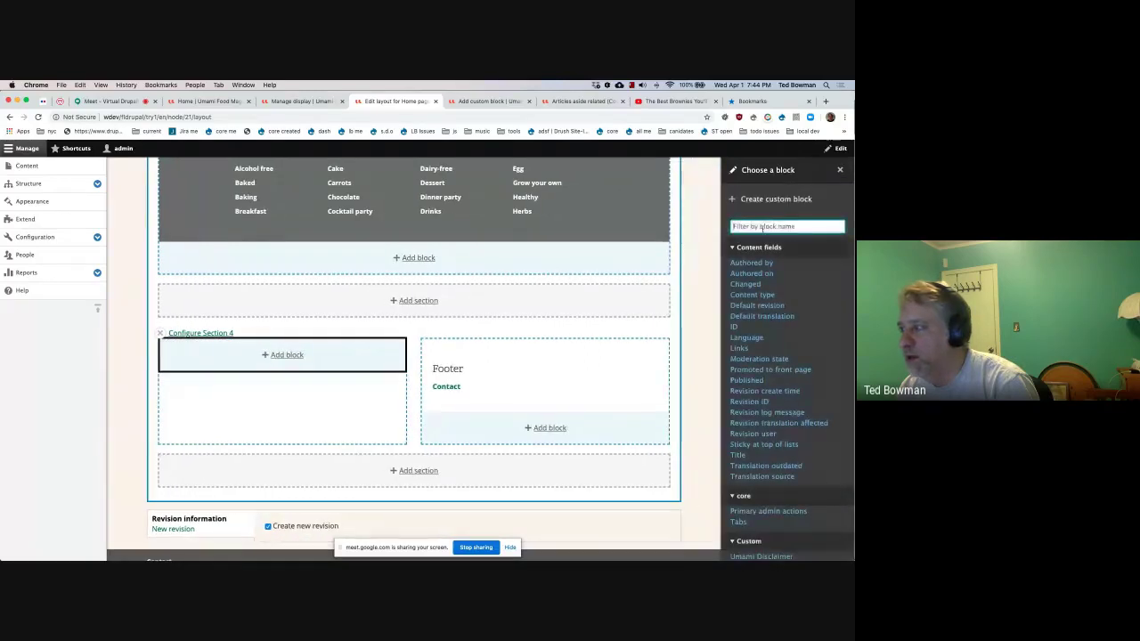
{"action": "type", "text": "ba"}
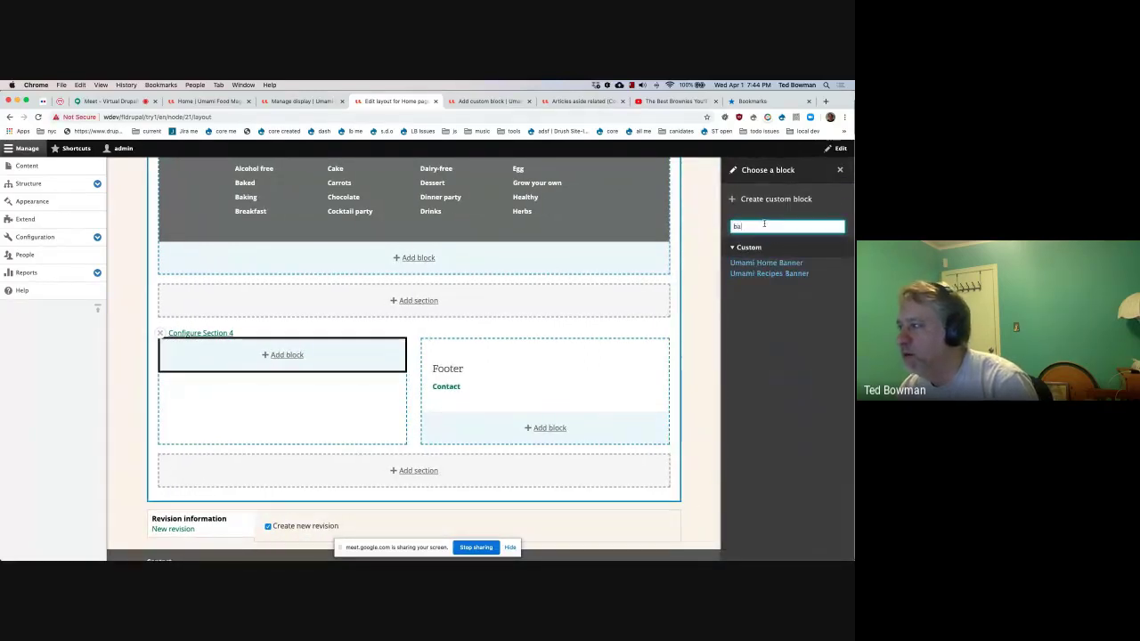
{"action": "key", "text": "BackSpace"}
{"action": "key", "text": "BackSpace"}
{"action": "type", "text": "foot"}
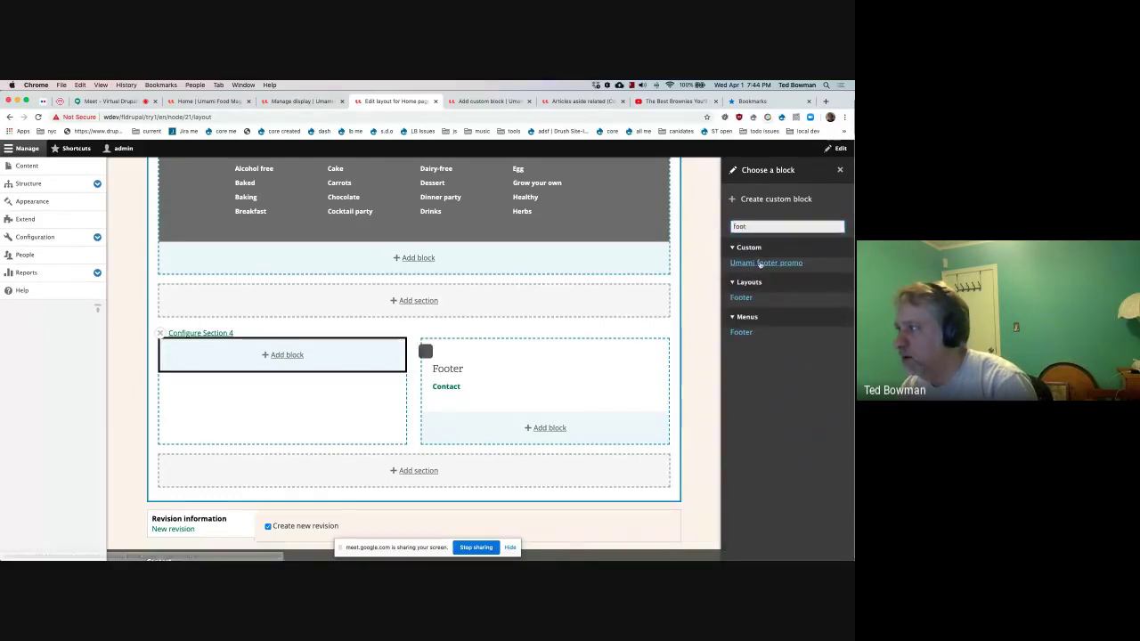
{"action": "left_click", "coordinate": [757, 263]}
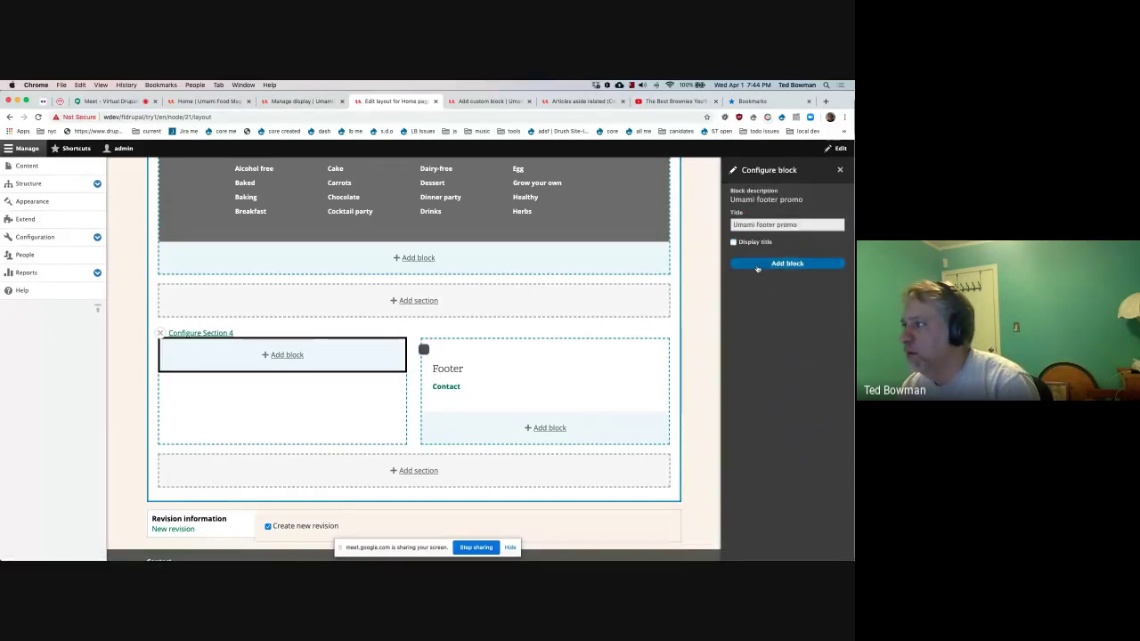
{"action": "left_click", "coordinate": [756, 264]}
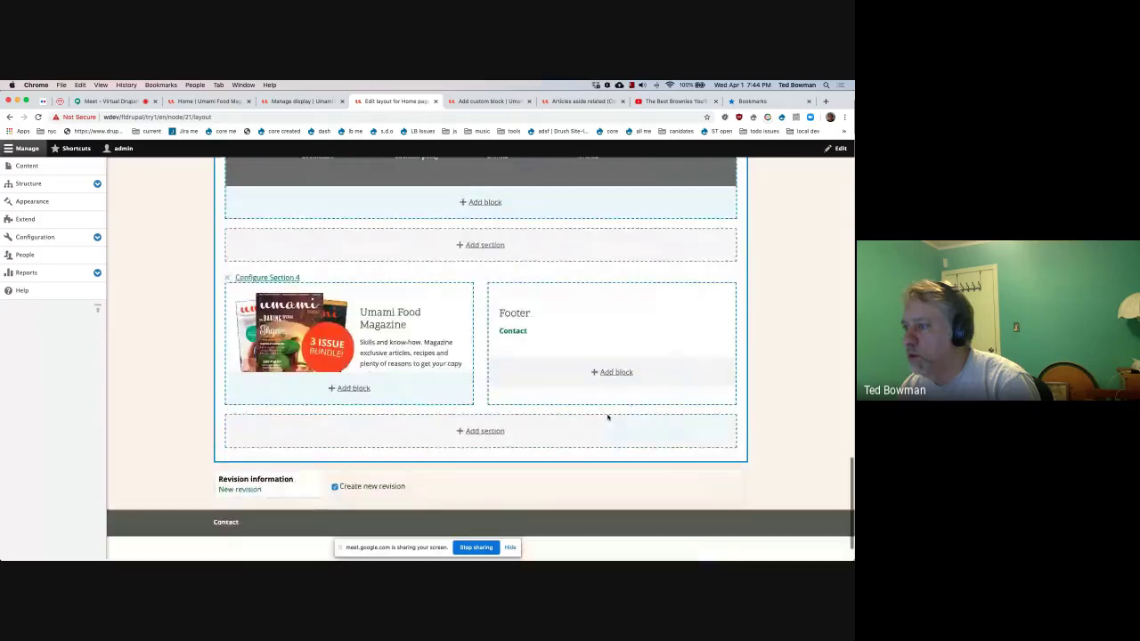
{"action": "scroll", "coordinate": [609, 417], "scroll_direction": "up", "scroll_amount": 20}
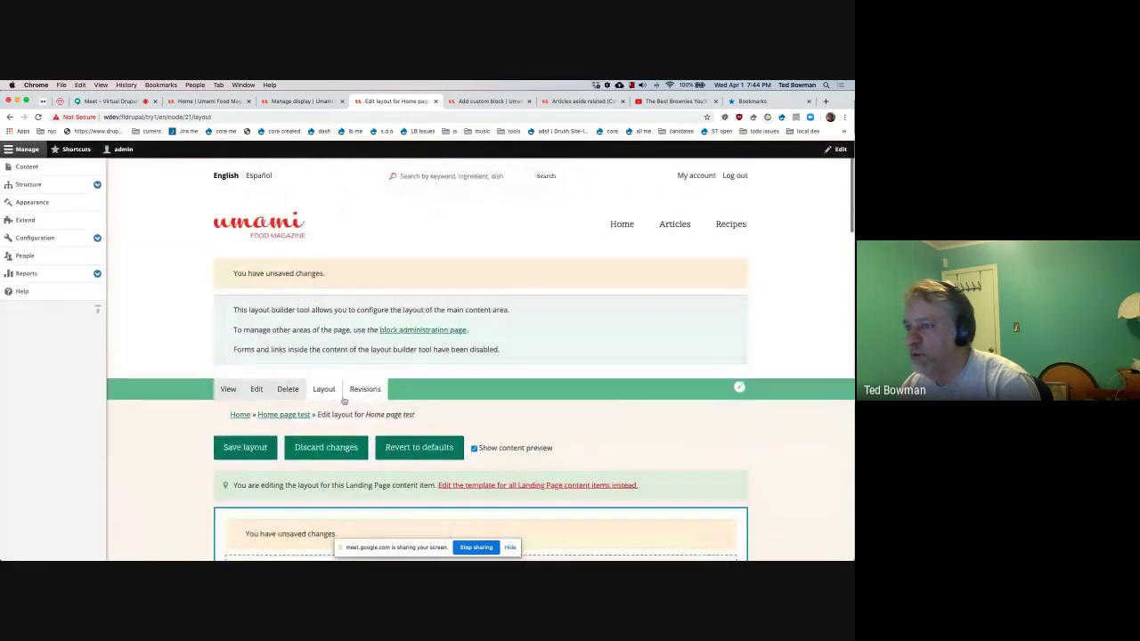
{"action": "left_click", "coordinate": [245, 446]}
Step: Examine the saved "Home page test" page from the banner and promoted items down to the recipe collections and footer blocks
{"action": "scroll", "coordinate": [487, 426], "scroll_direction": "down", "scroll_amount": 5}
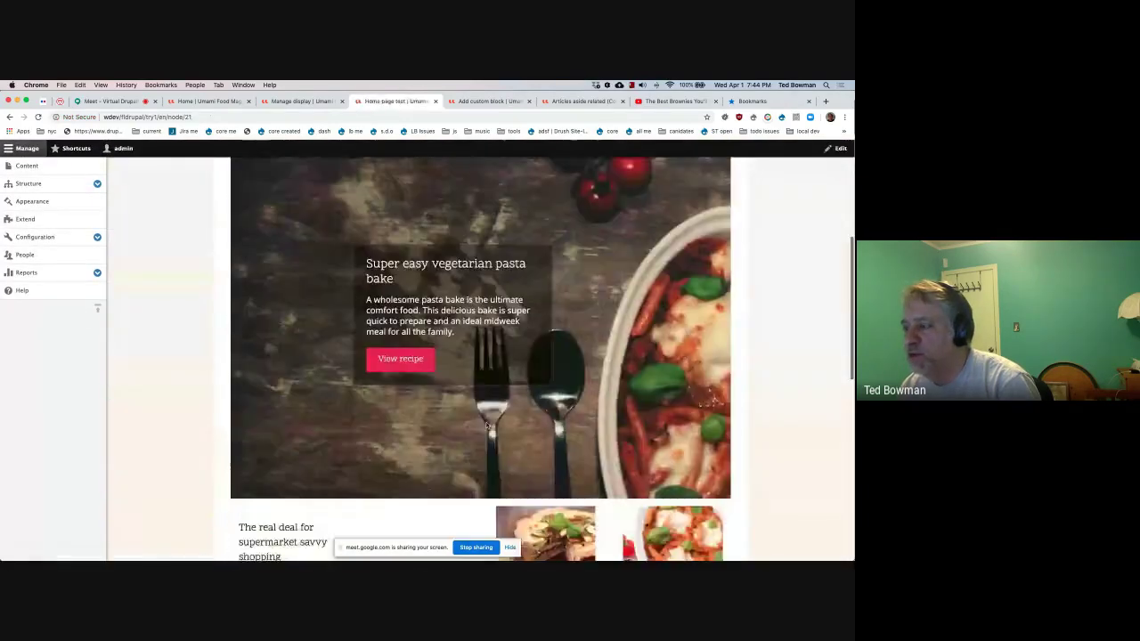
{"action": "scroll", "coordinate": [487, 426], "scroll_direction": "down", "scroll_amount": 10}
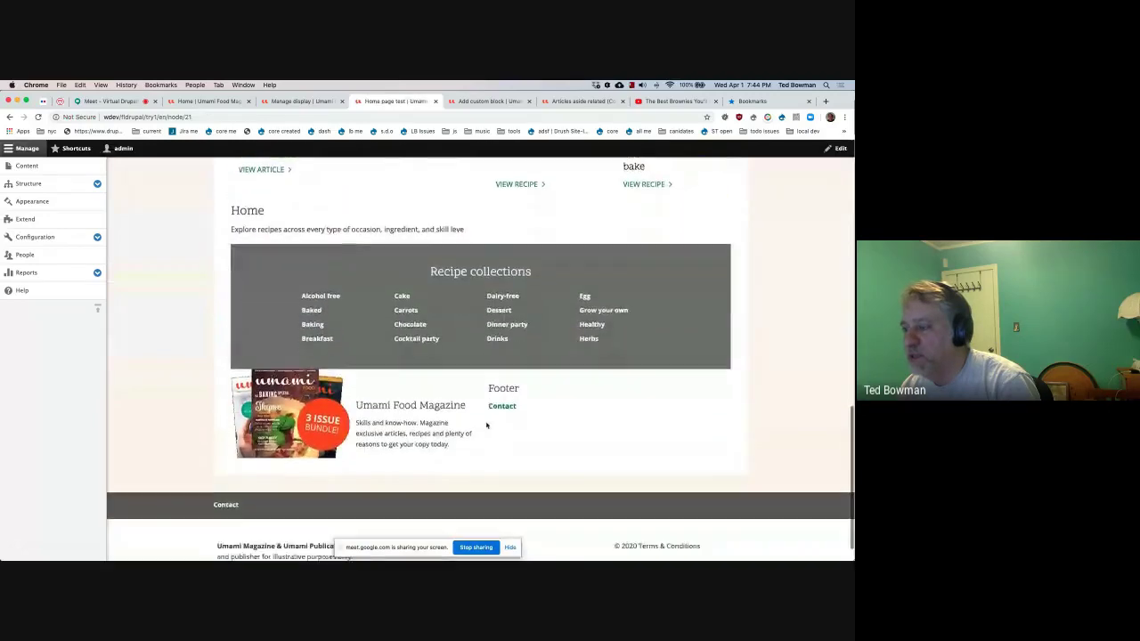
{"action": "scroll", "coordinate": [487, 425], "scroll_direction": "up", "scroll_amount": 2}
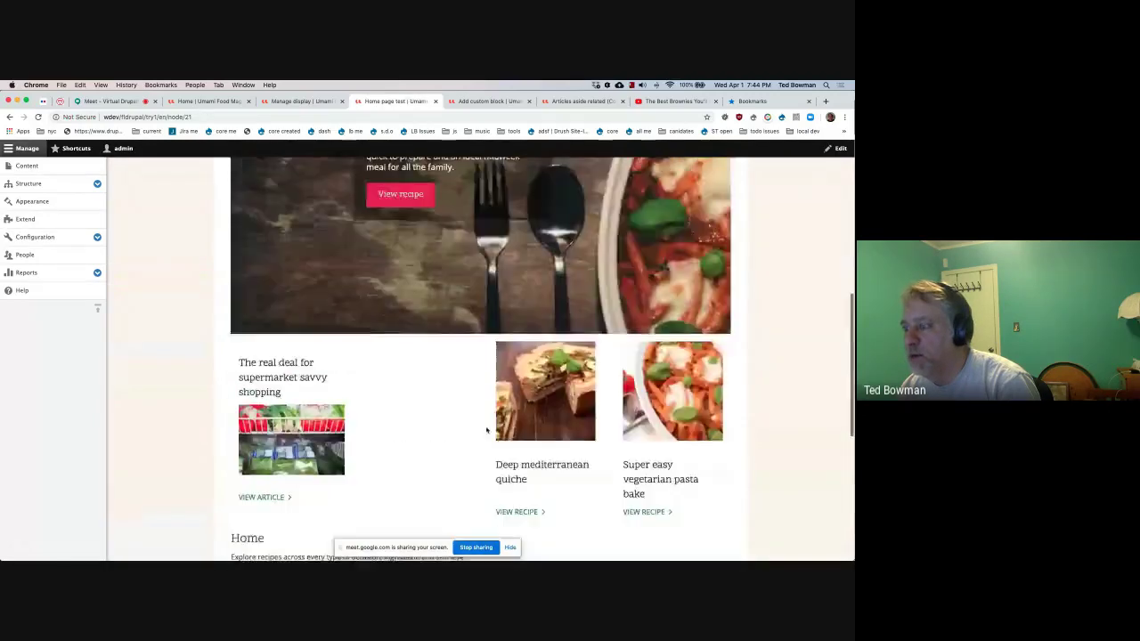
{"action": "scroll", "coordinate": [487, 431], "scroll_direction": "up", "scroll_amount": 3}
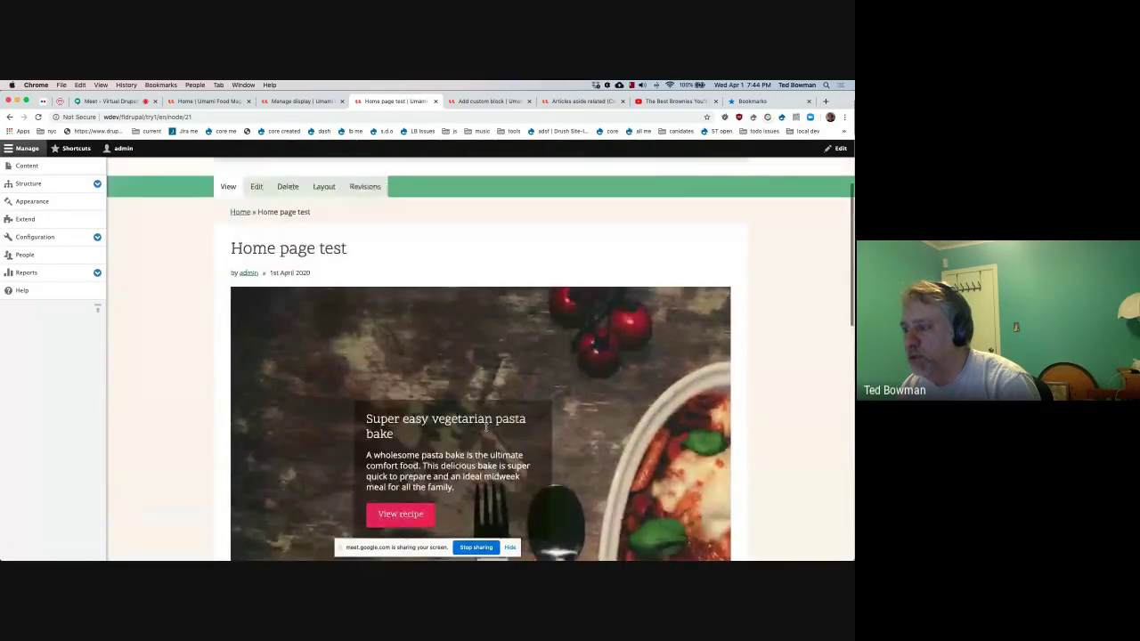
{"action": "scroll", "coordinate": [487, 430], "scroll_direction": "down", "scroll_amount": 4}
{"action": "scroll", "coordinate": [487, 431], "scroll_direction": "down", "scroll_amount": 3}
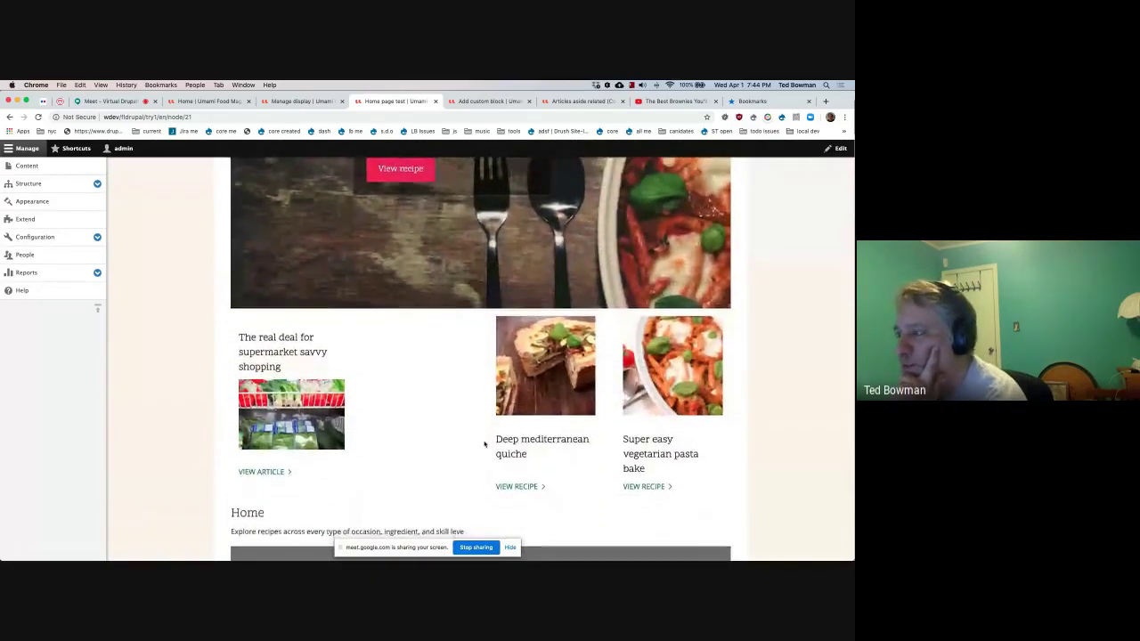
{"action": "scroll", "coordinate": [485, 443], "scroll_direction": "down", "scroll_amount": 1}
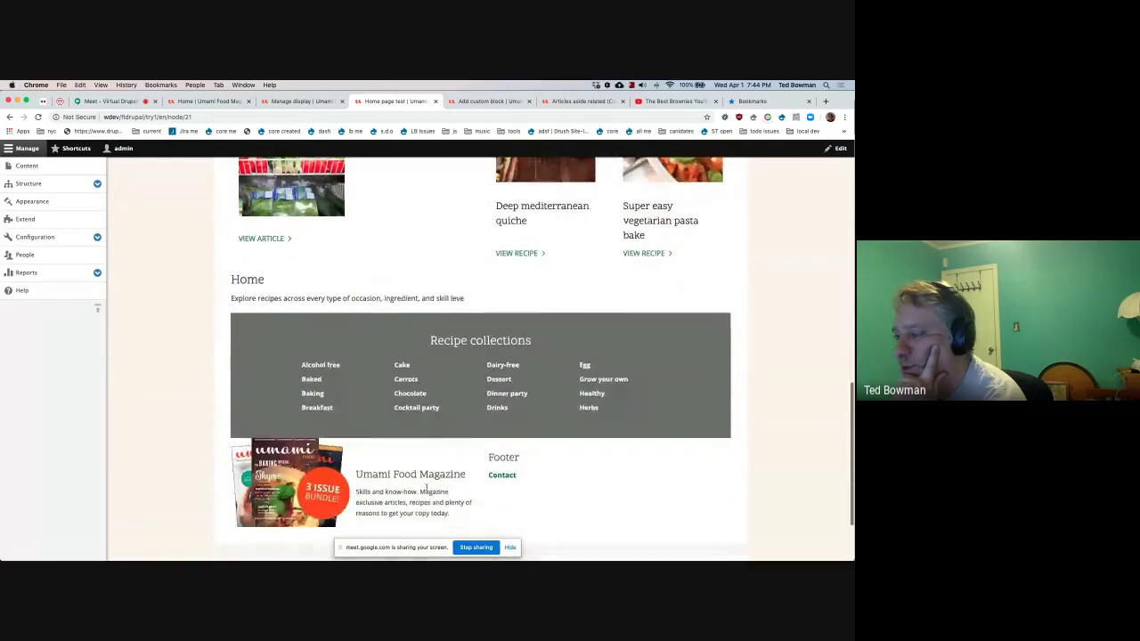
{"action": "scroll", "coordinate": [533, 310], "scroll_direction": "up", "scroll_amount": 10}
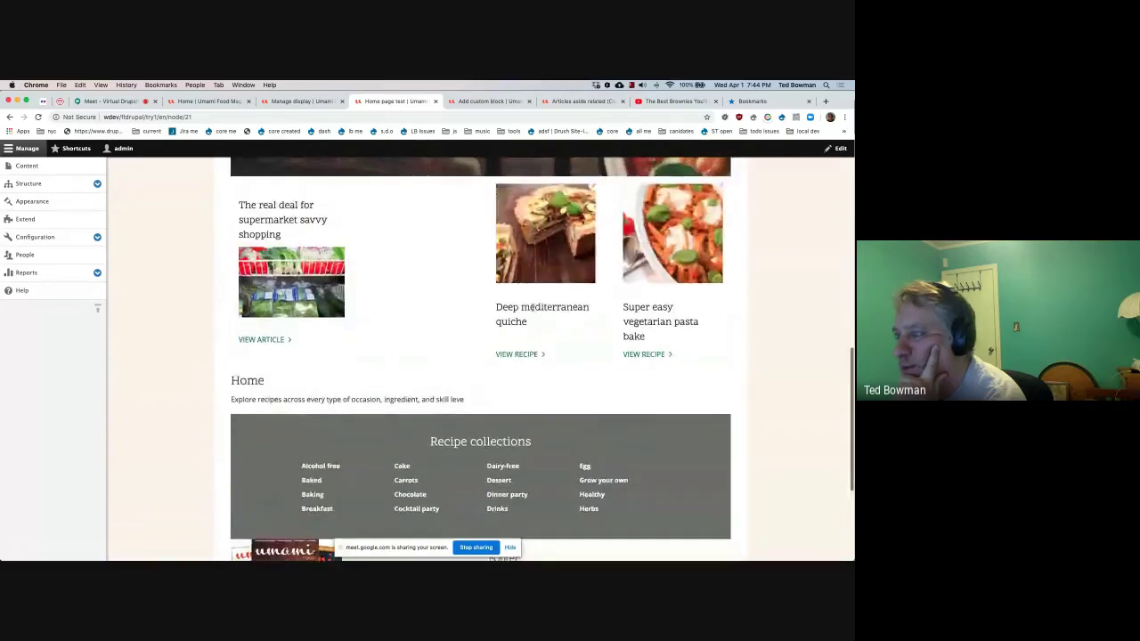
{"action": "scroll", "coordinate": [533, 310], "scroll_direction": "up", "scroll_amount": 4}
{"action": "scroll", "coordinate": [508, 365], "scroll_direction": "down", "scroll_amount": 2}
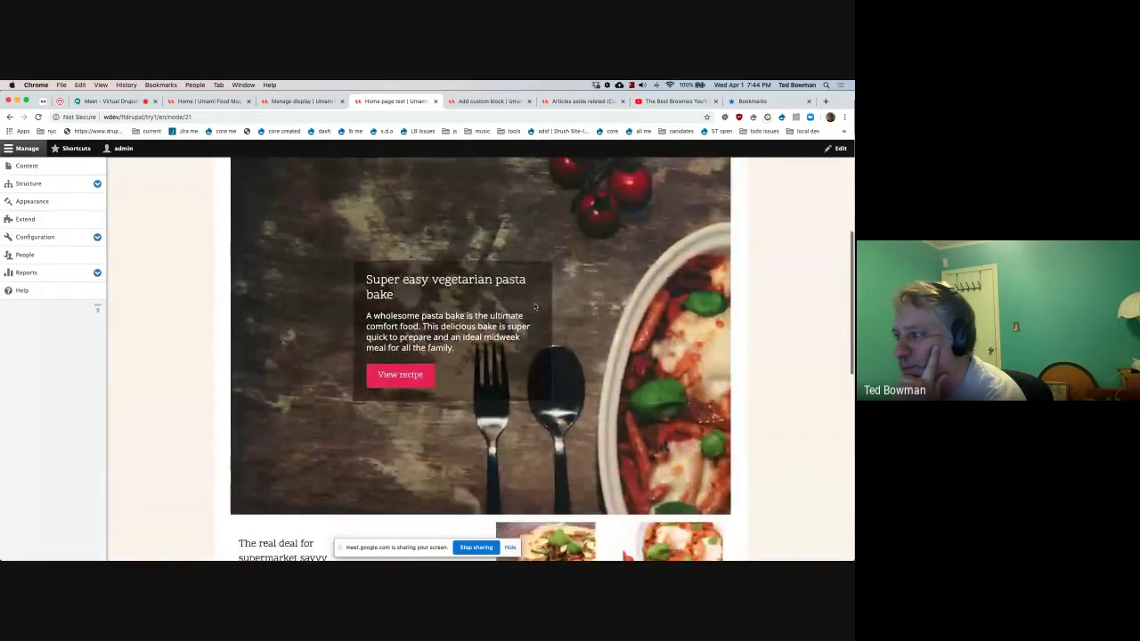
{"action": "scroll", "coordinate": [484, 420], "scroll_direction": "down", "scroll_amount": 3}
{"action": "scroll", "coordinate": [485, 420], "scroll_direction": "down", "scroll_amount": 2}
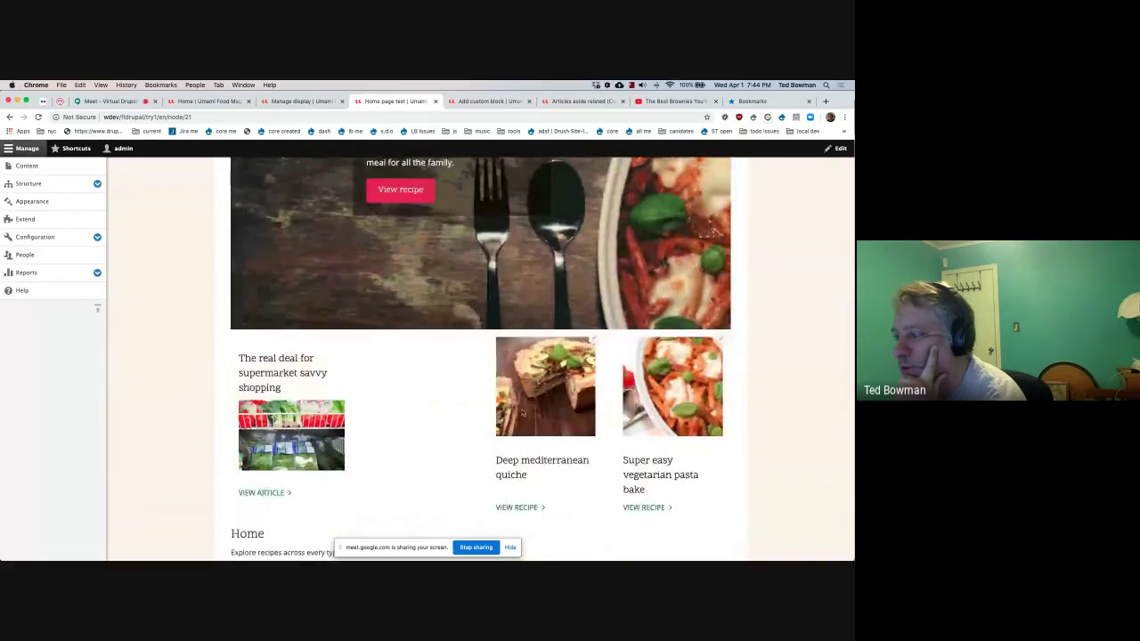
{"action": "scroll", "coordinate": [534, 418], "scroll_direction": "up", "scroll_amount": 15}
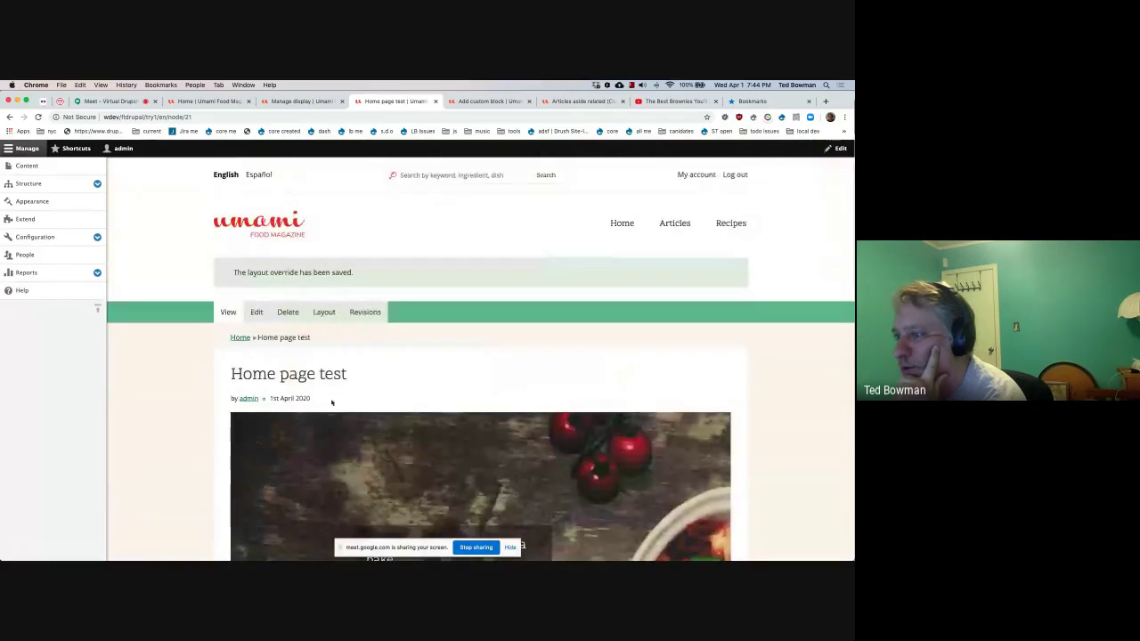
{"action": "scroll", "coordinate": [331, 402], "scroll_direction": "down", "scroll_amount": 14}
{"action": "scroll", "coordinate": [331, 402], "scroll_direction": "down", "scroll_amount": 8}
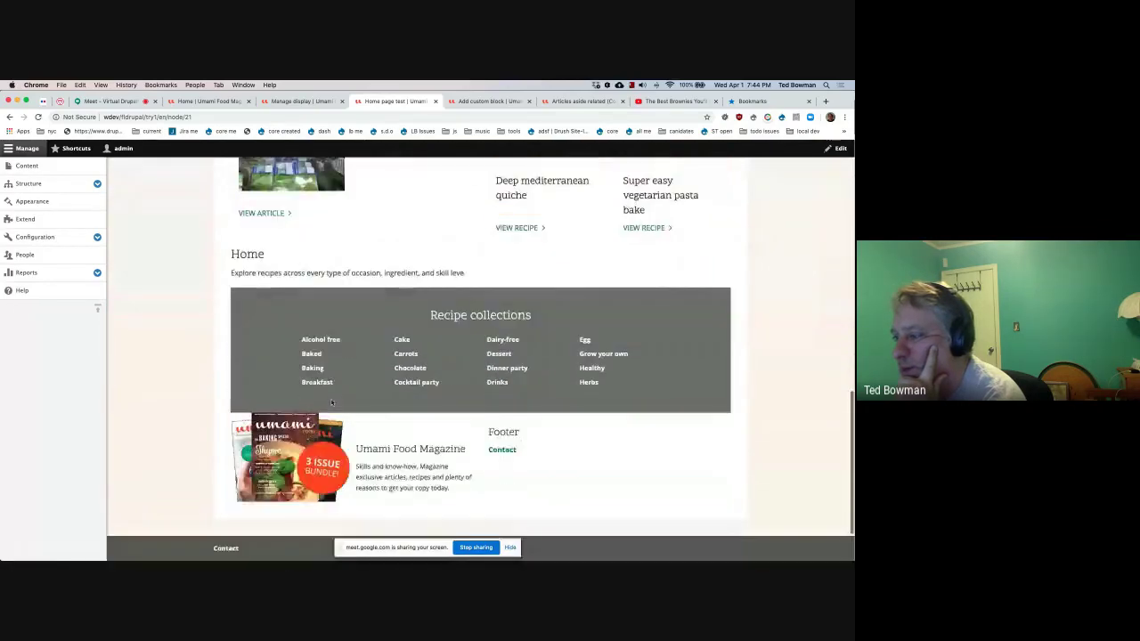
{"action": "scroll", "coordinate": [331, 403], "scroll_direction": "up", "scroll_amount": 11}
{"action": "scroll", "coordinate": [332, 402], "scroll_direction": "up", "scroll_amount": 8}
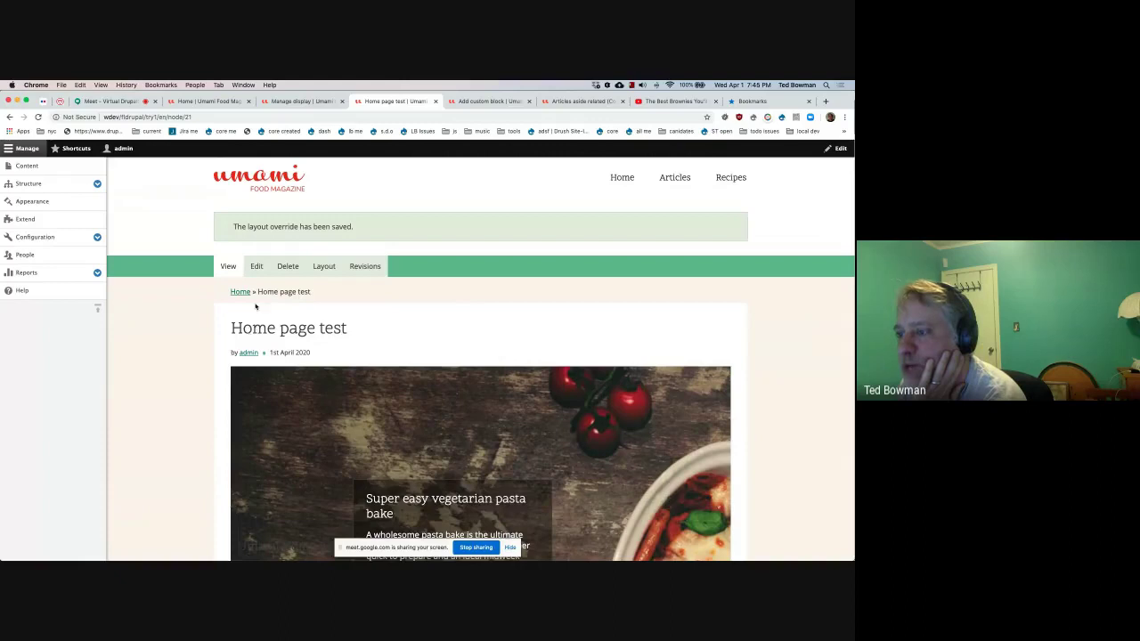
Step: Compare the "Home page test" title and banner with the original Umami homepage, and return to the test page
{"action": "left_click_drag", "start_coordinate": [231, 327], "coordinate": [335, 328]}
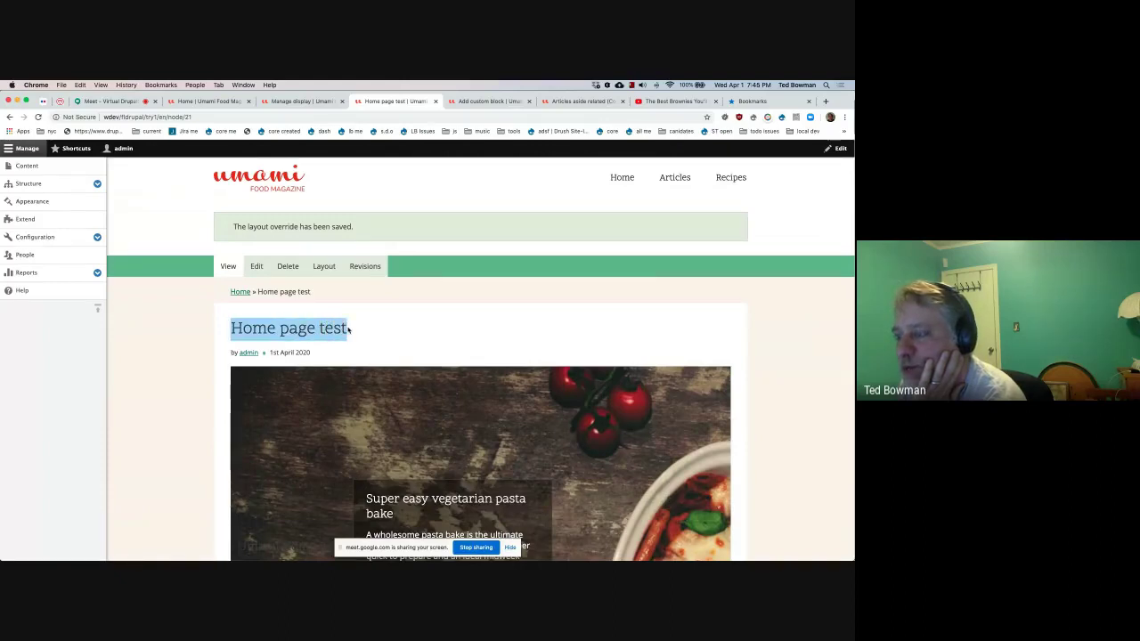
{"action": "scroll", "coordinate": [348, 329], "scroll_direction": "down", "scroll_amount": 4}
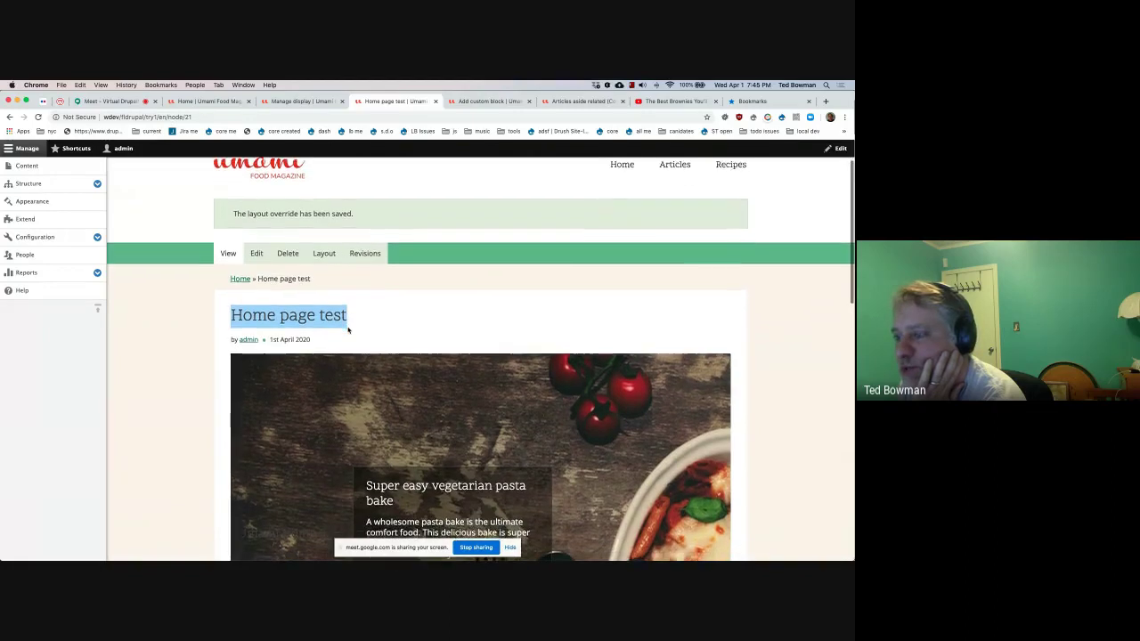
{"action": "scroll", "coordinate": [348, 330], "scroll_direction": "down", "scroll_amount": 1}
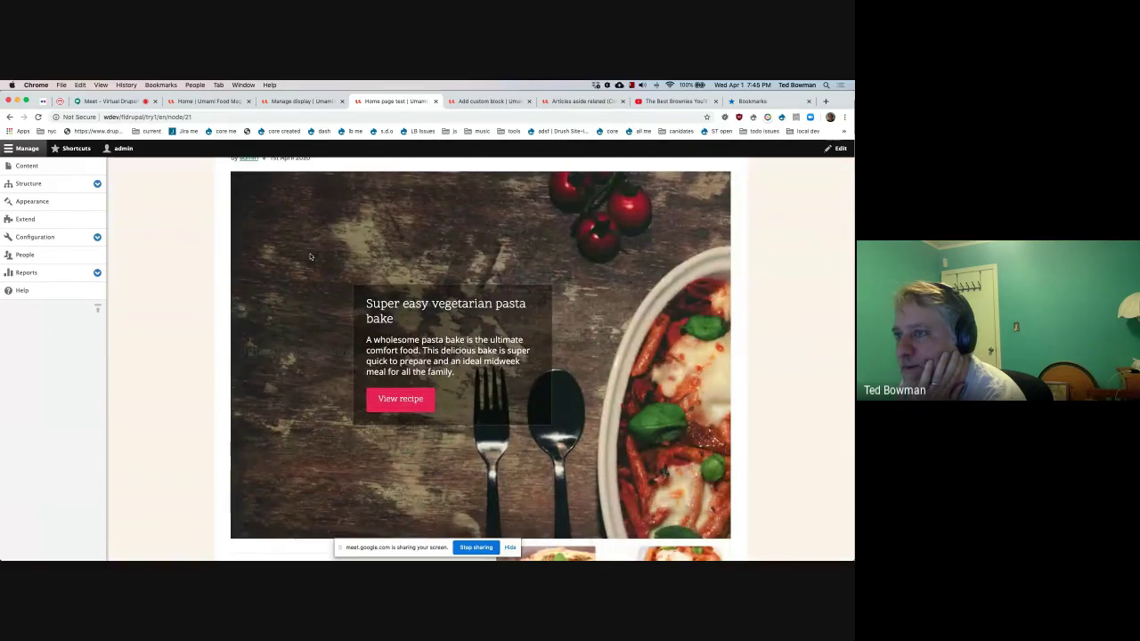
{"action": "left_click", "coordinate": [210, 100]}
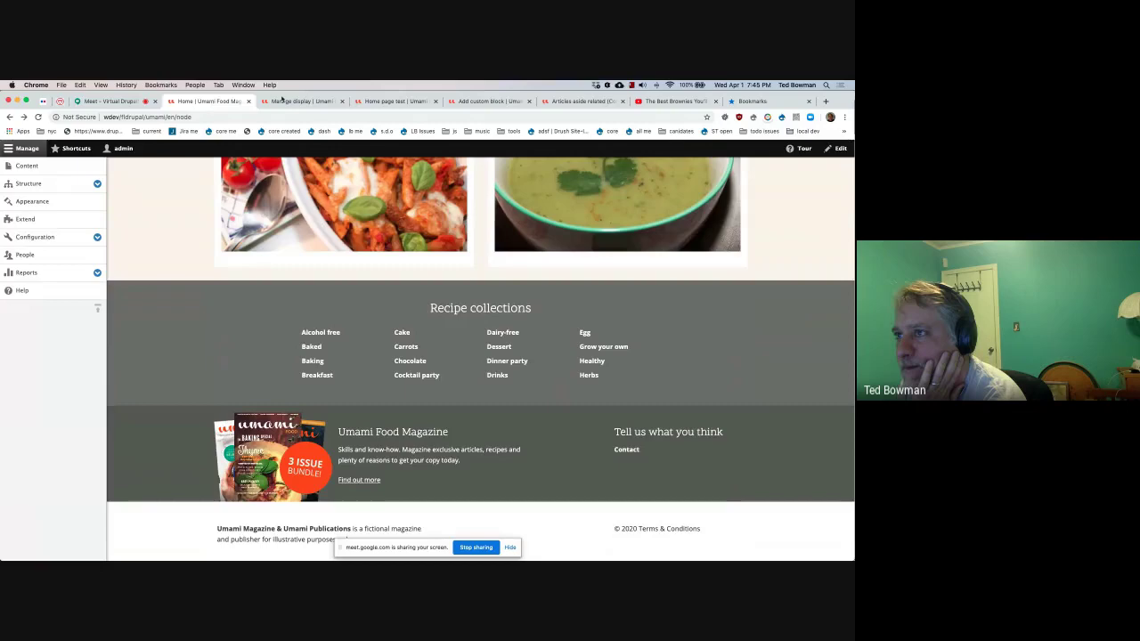
{"action": "left_click", "coordinate": [377, 103]}
Step: Switch to Keynote, play the slideshow from the "Existing Umami Homepage" slide and start its homepage video
{"action": "key", "text": "super+Tab"}
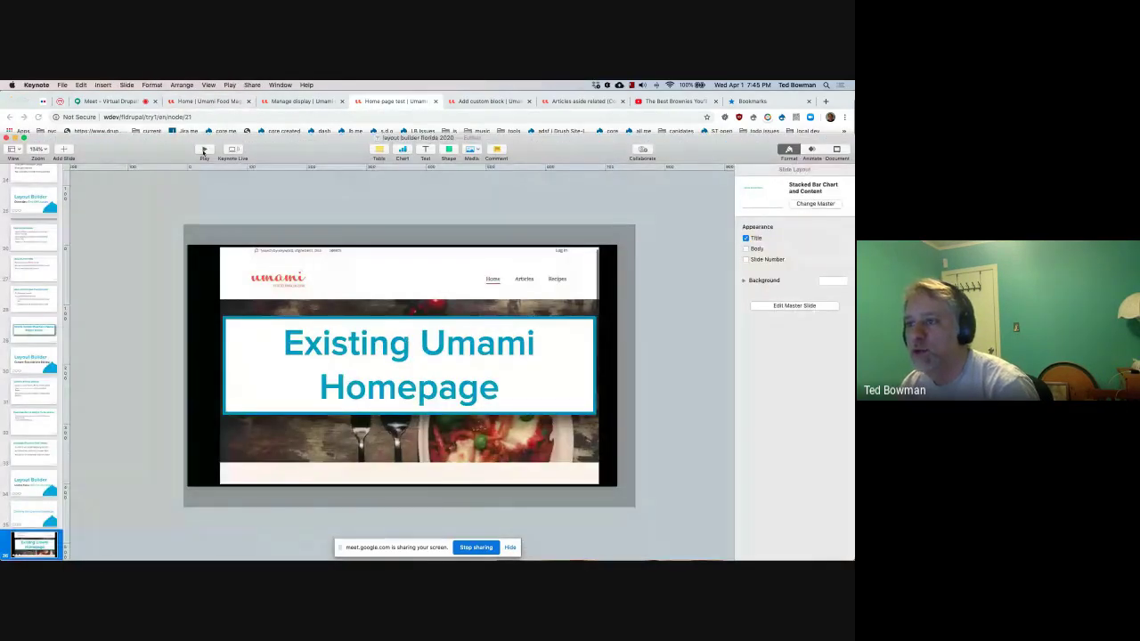
{"action": "left_click", "coordinate": [204, 152]}
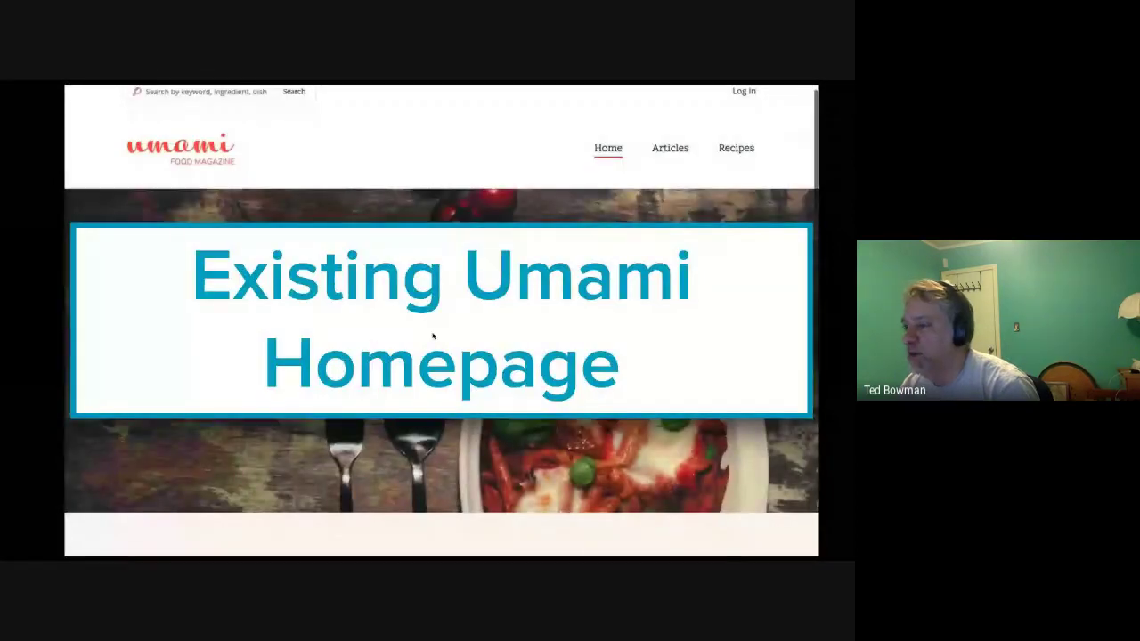
{"action": "left_click", "coordinate": [433, 335]}
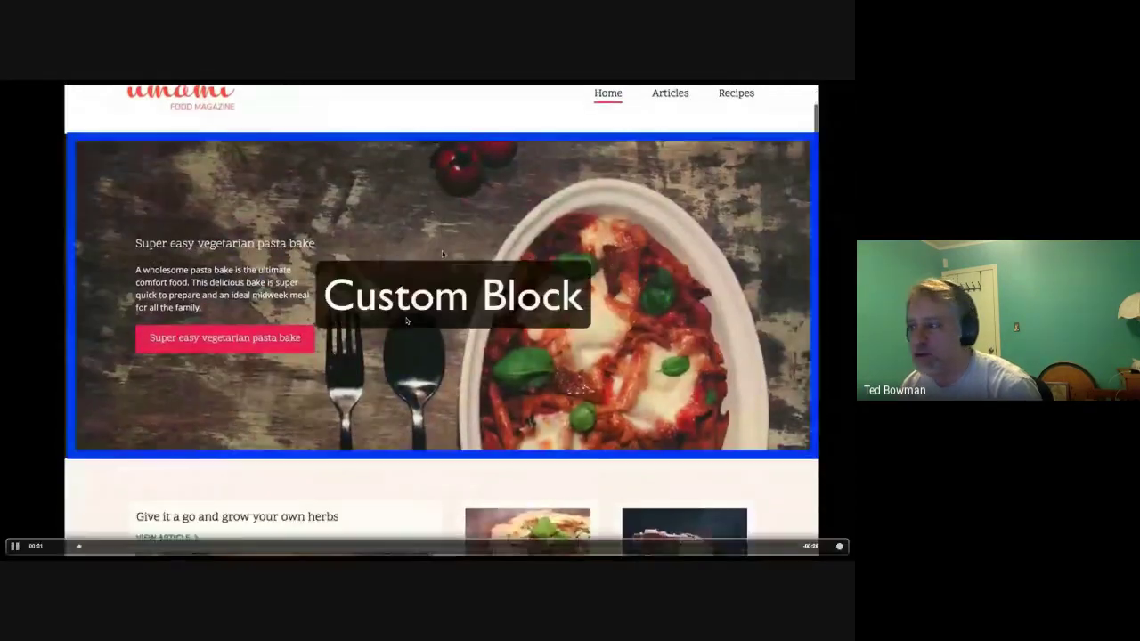
Step: Advance the slideshow past the Landing Page and Layout Builder contrib module slides to the "Questions? Live Demo?" slide
{"action": "key", "text": "Right"}
{"action": "key", "text": "Right"}
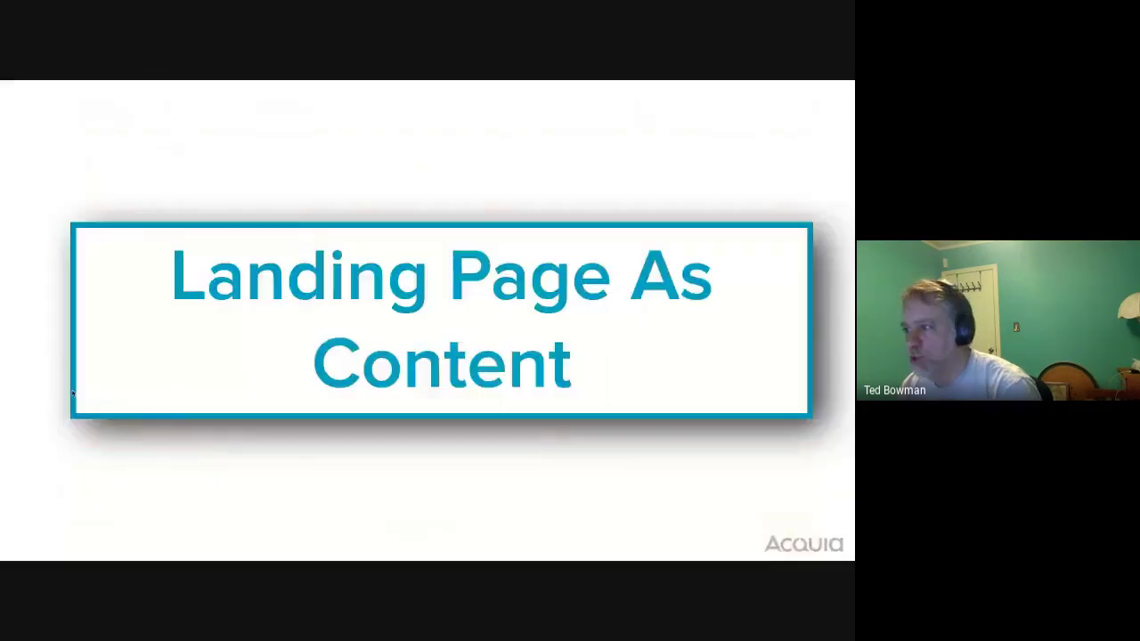
{"action": "key", "text": "Right"}
{"action": "key", "text": "Right"}
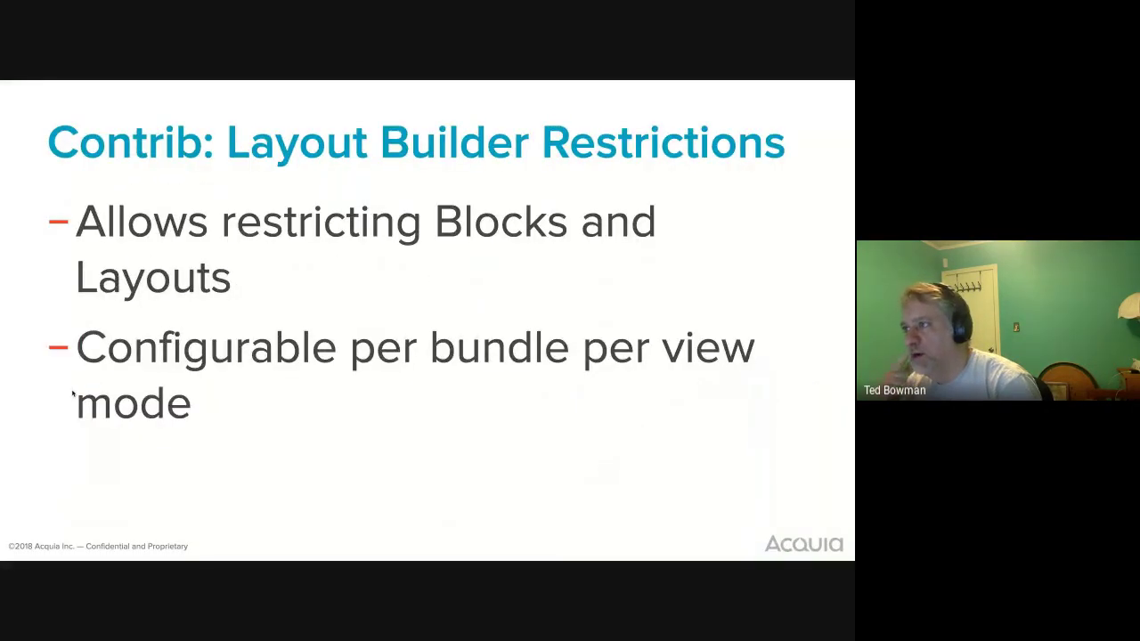
{"action": "key", "text": "Right"}
{"action": "key", "text": "Right"}
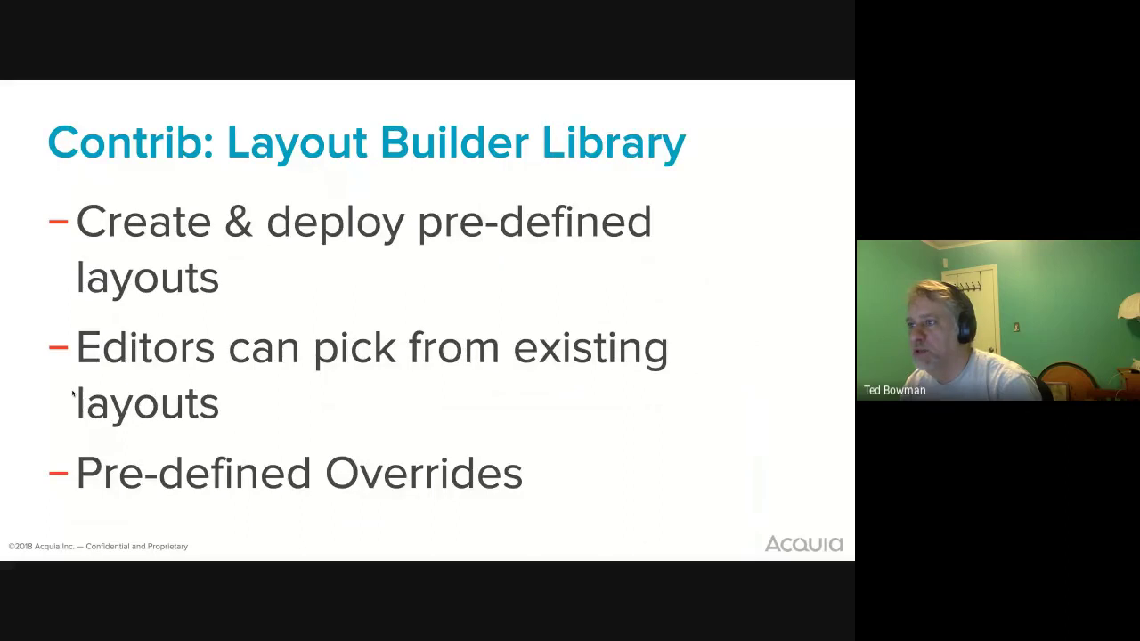
{"action": "key", "text": "Right"}
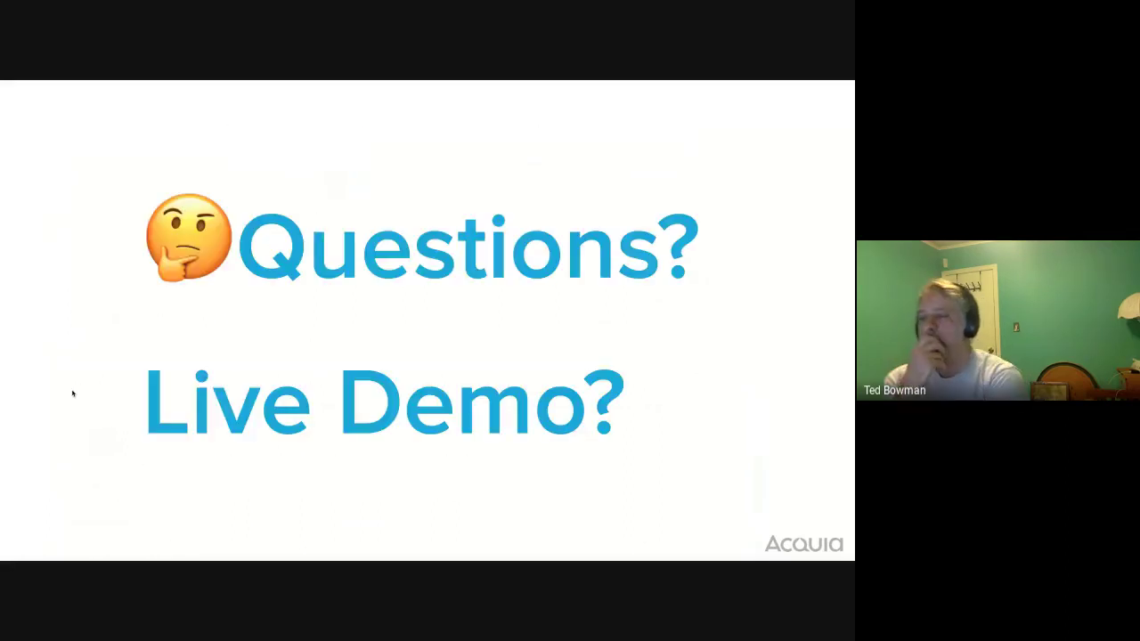